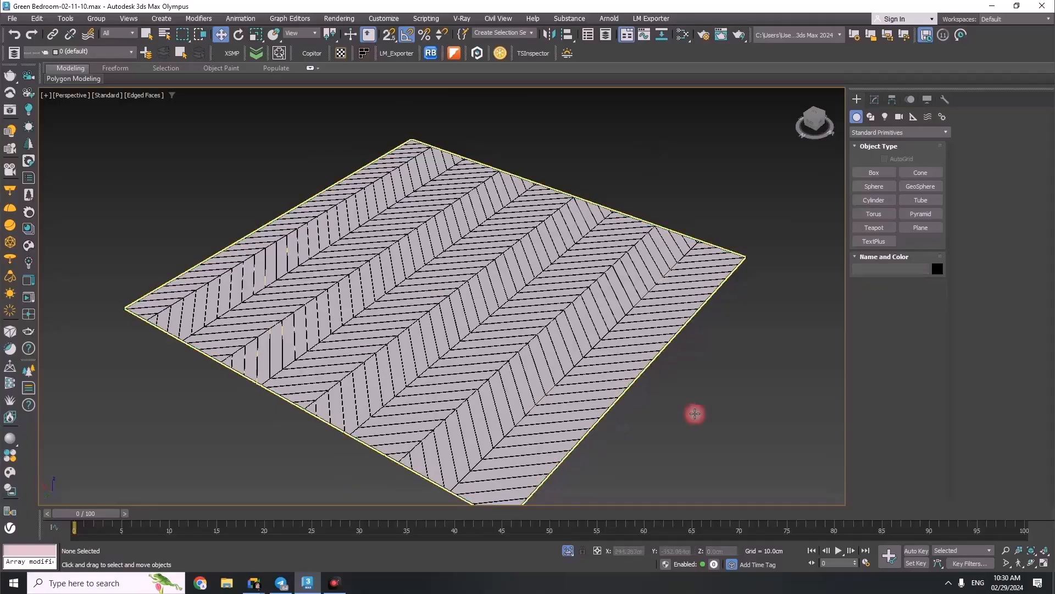
# Try the Herringbone floor pattern on the floor's FloorGenerator modifier and switch it back to Chevron
pyautogui.click(875, 99)
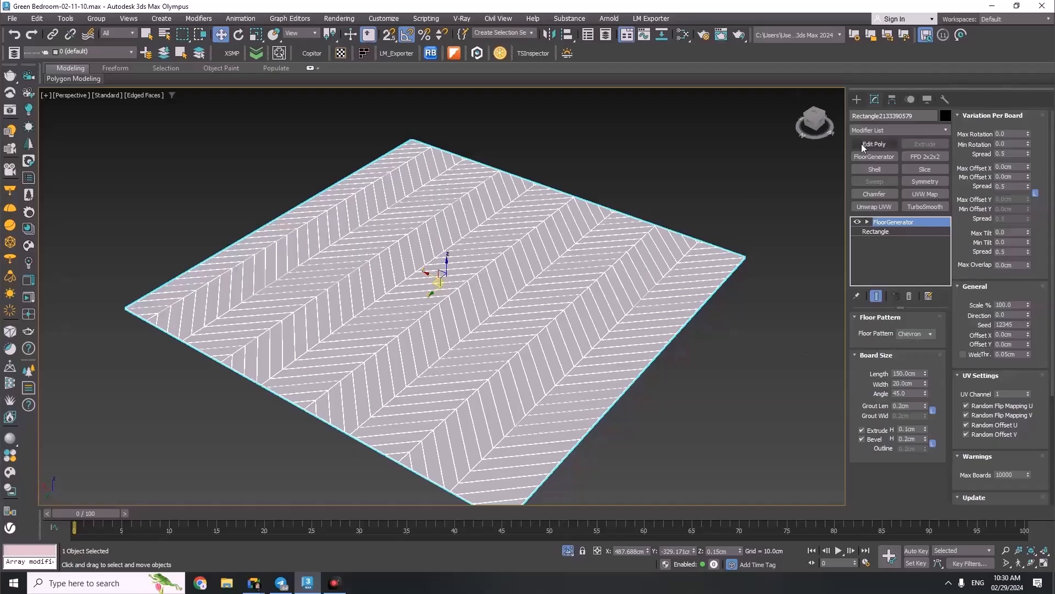
pyautogui.click(923, 334)
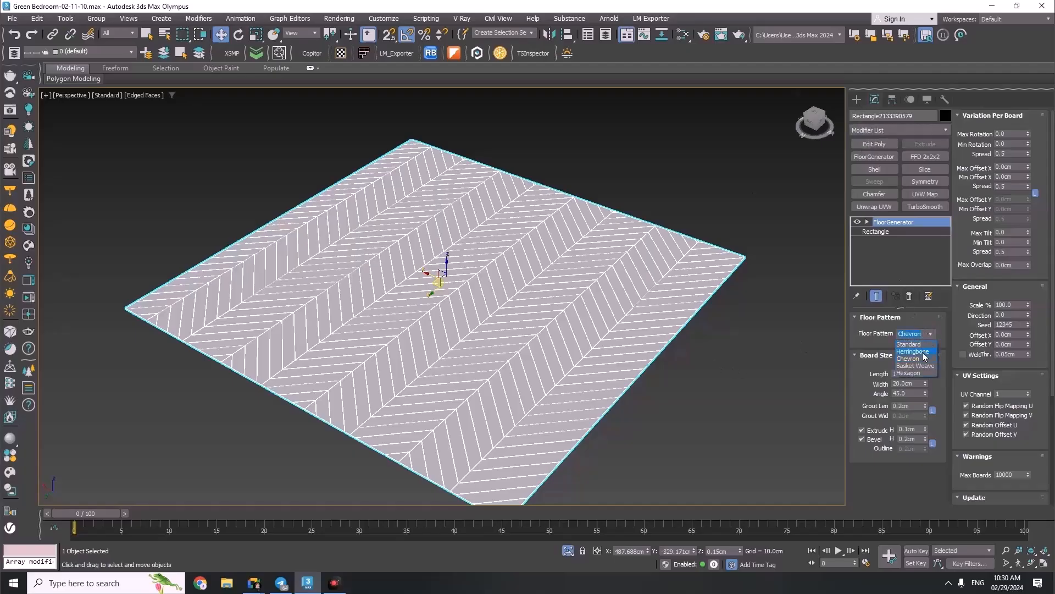
pyautogui.click(927, 345)
pyautogui.scroll(10, 501, 357)
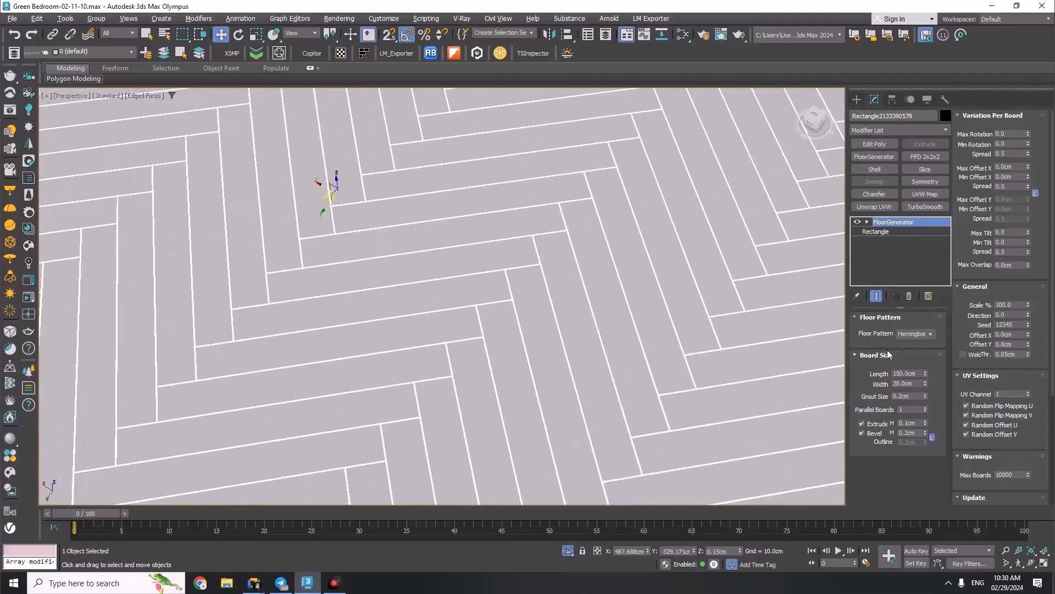
pyautogui.click(932, 337)
pyautogui.click(914, 359)
pyautogui.scroll(-6, 429, 346)
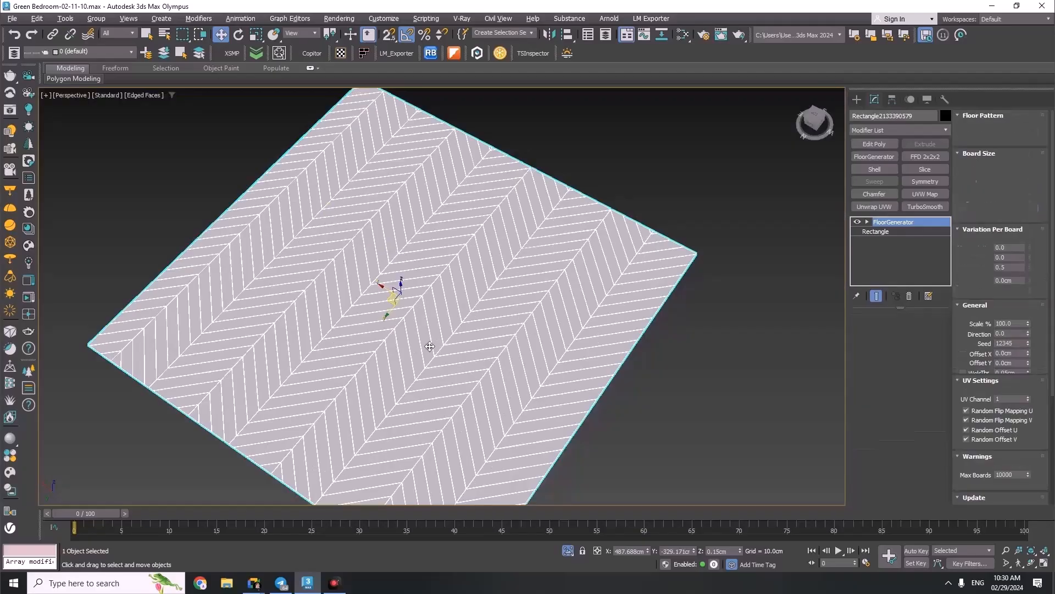
pyautogui.click(649, 161)
pyautogui.click(856, 99)
pyautogui.click(517, 276)
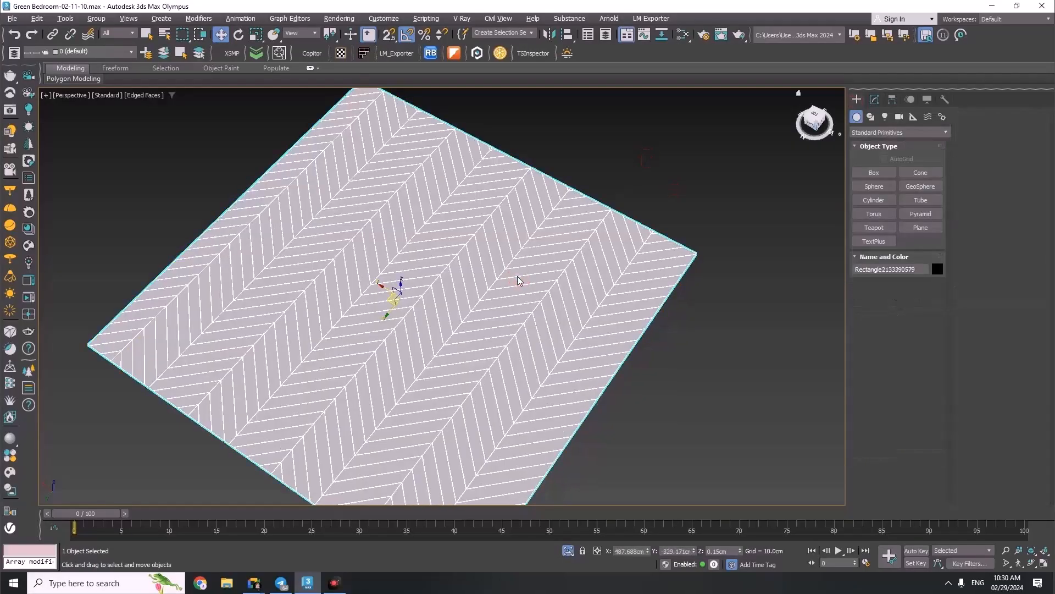
pyautogui.click(875, 101)
pyautogui.click(748, 160)
pyautogui.scroll(-3, 748, 161)
pyautogui.keyDown('alt'); pyautogui.moveTo(710, 221); pyautogui.dragTo(701, 189, button='middle'); pyautogui.keyUp('alt')
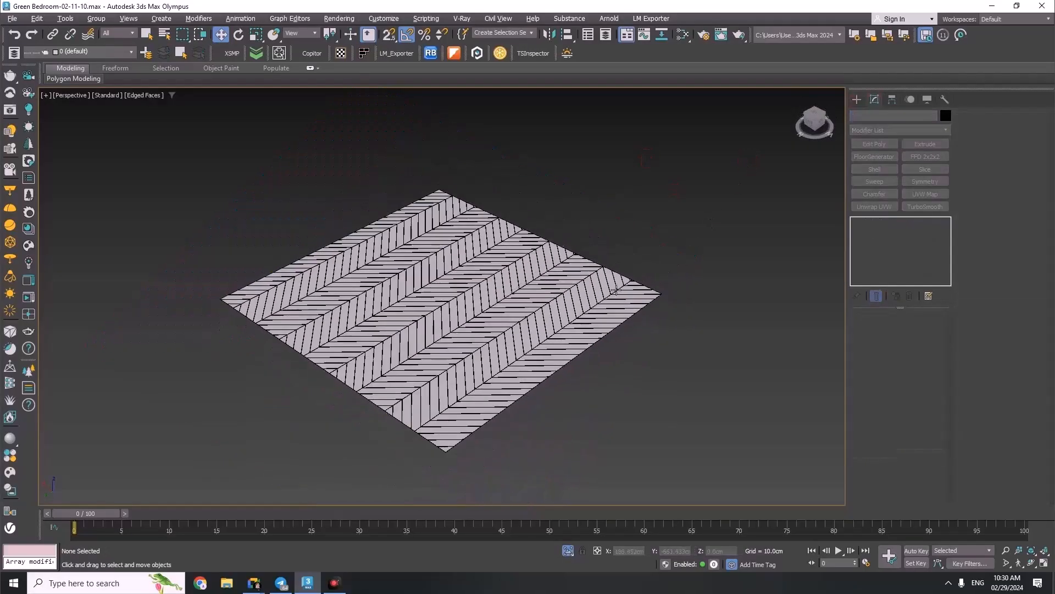
# Try adding a CoronaMultiMap node in the Slate Material Editor, delete it and close the editor
pyautogui.press('m')
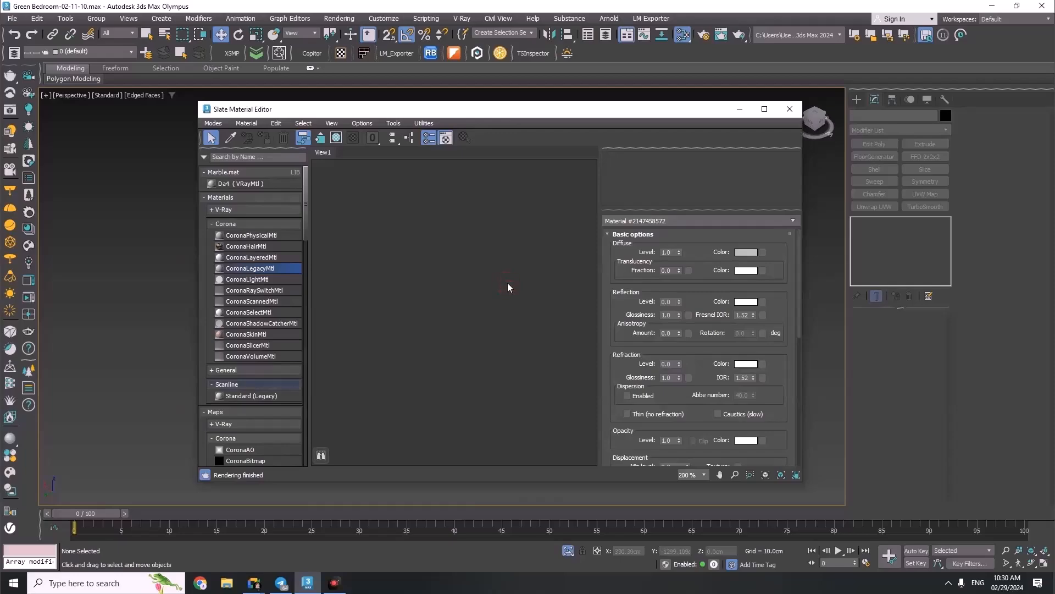
pyautogui.scroll(-5, 263, 395)
pyautogui.scroll(-3, 263, 395)
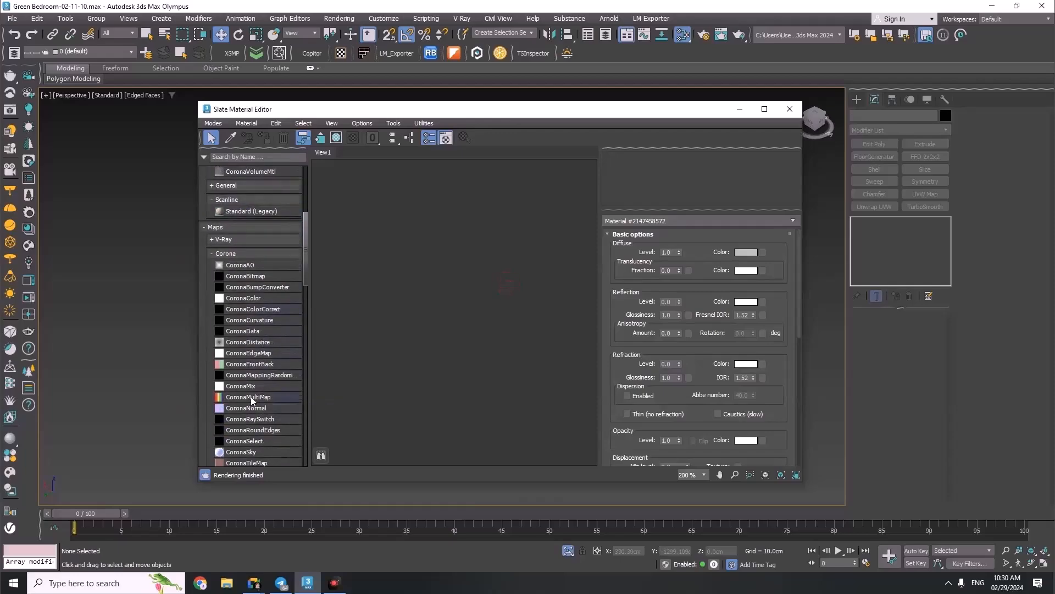
pyautogui.moveTo(248, 397); pyautogui.dragTo(495, 294)
pyautogui.doubleClick(505, 284)
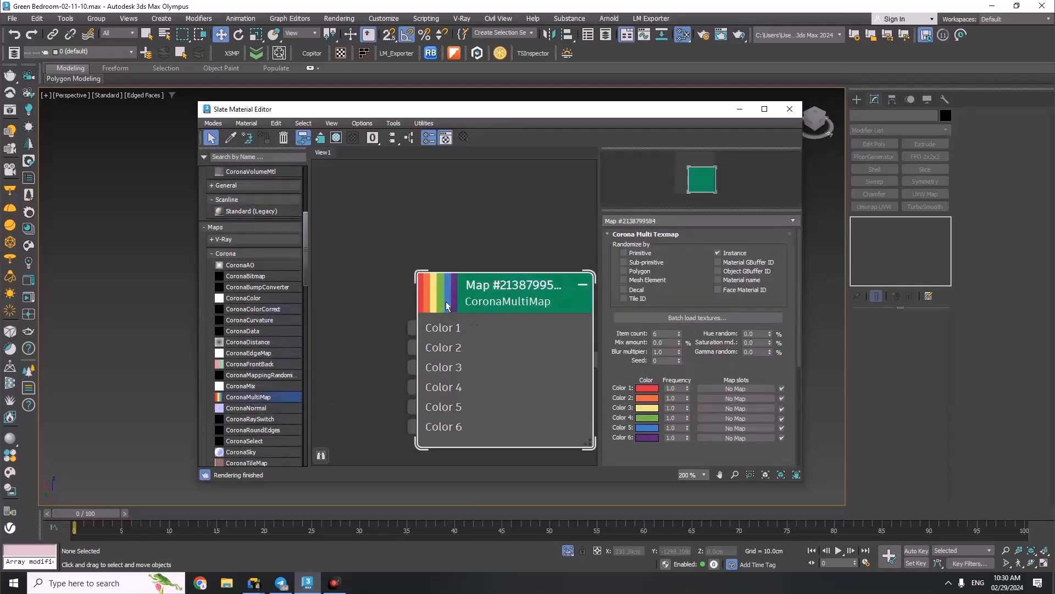
pyautogui.press('Delete')
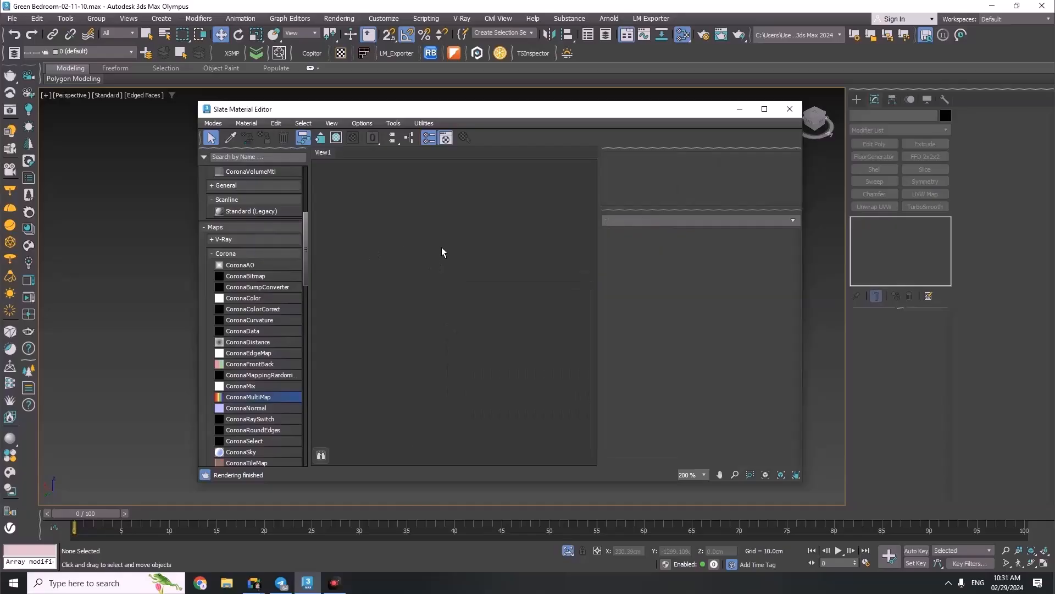
pyautogui.click(790, 109)
pyautogui.click(450, 350)
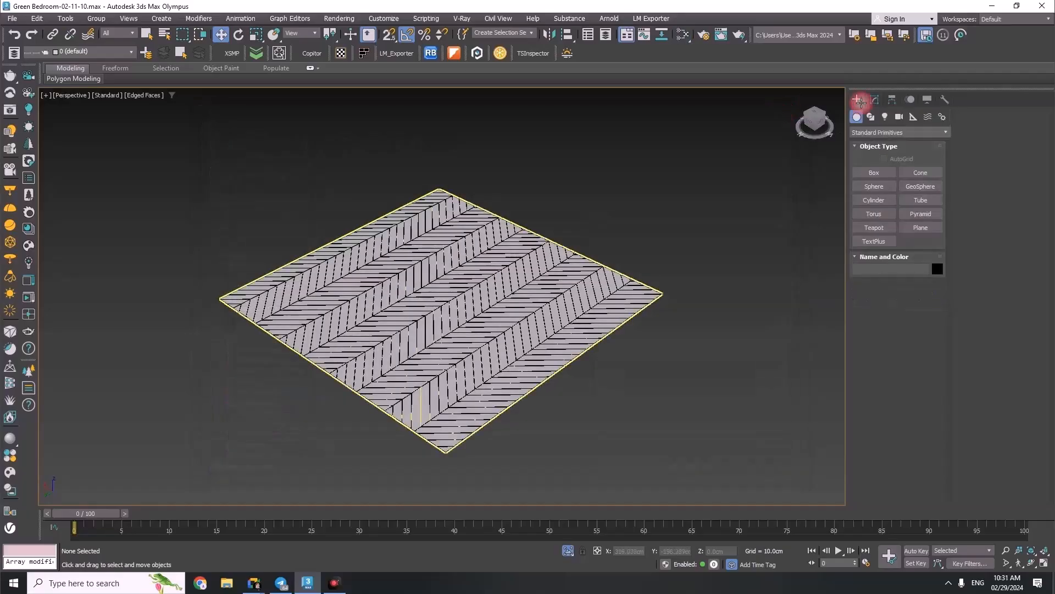
pyautogui.scroll(2, 451, 350)
pyautogui.scroll(-2, 550, 247)
pyautogui.click(653, 148)
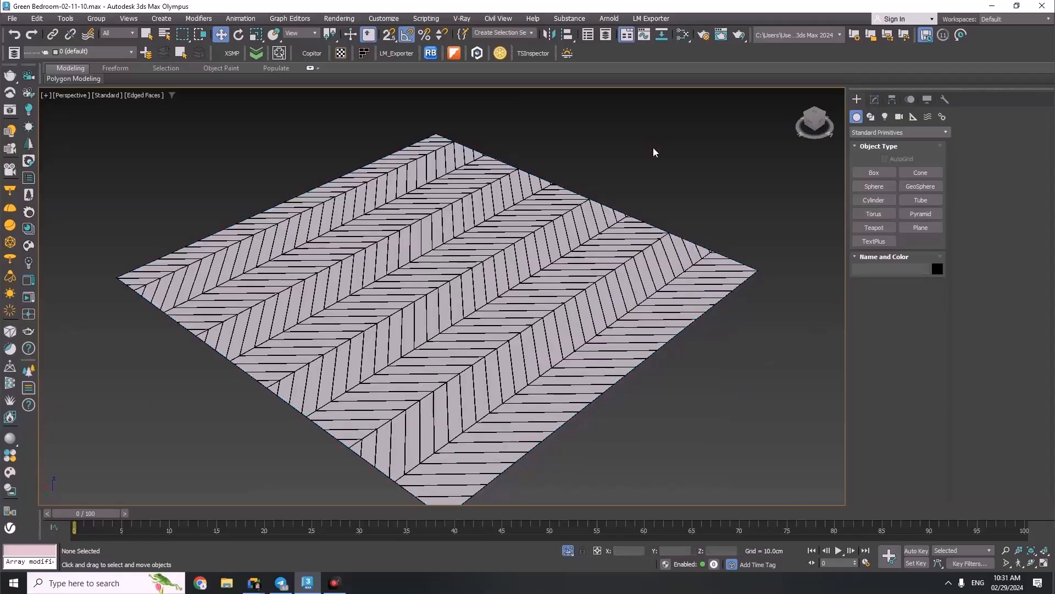
pyautogui.click(537, 228)
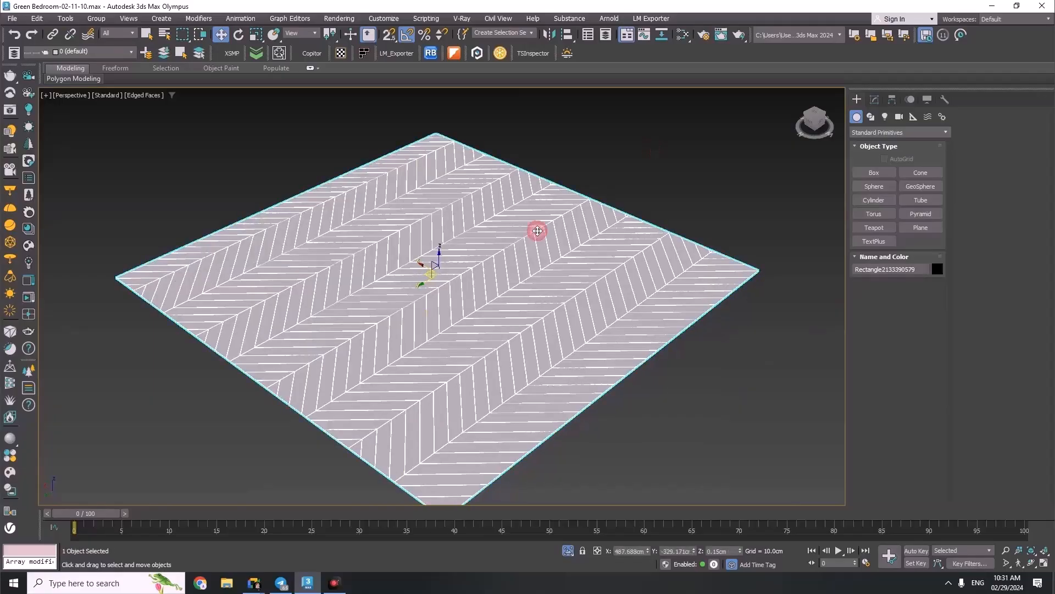
pyautogui.click(874, 99)
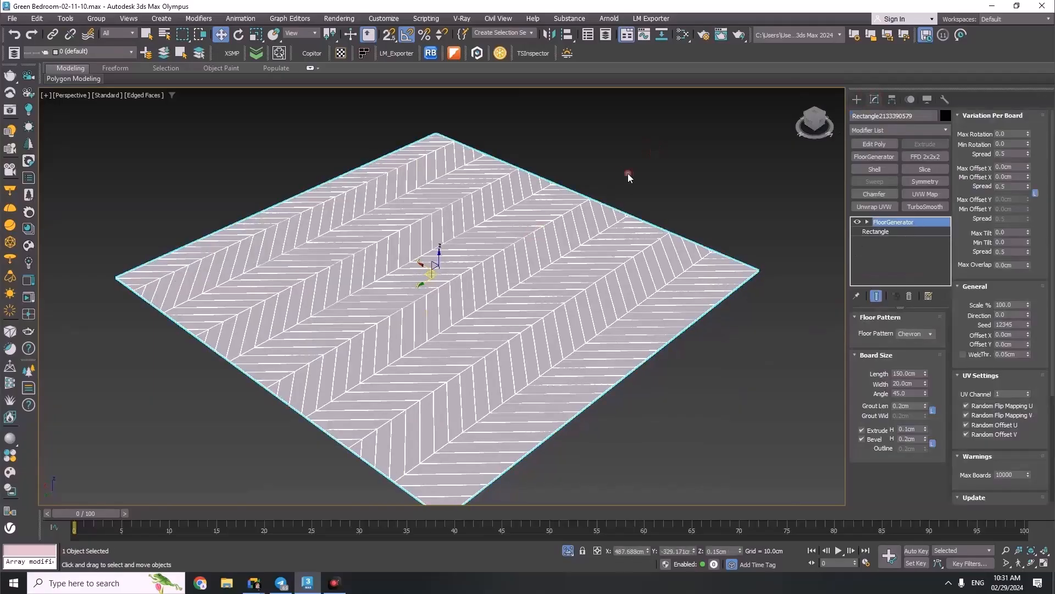
pyautogui.click(635, 177)
pyautogui.click(857, 100)
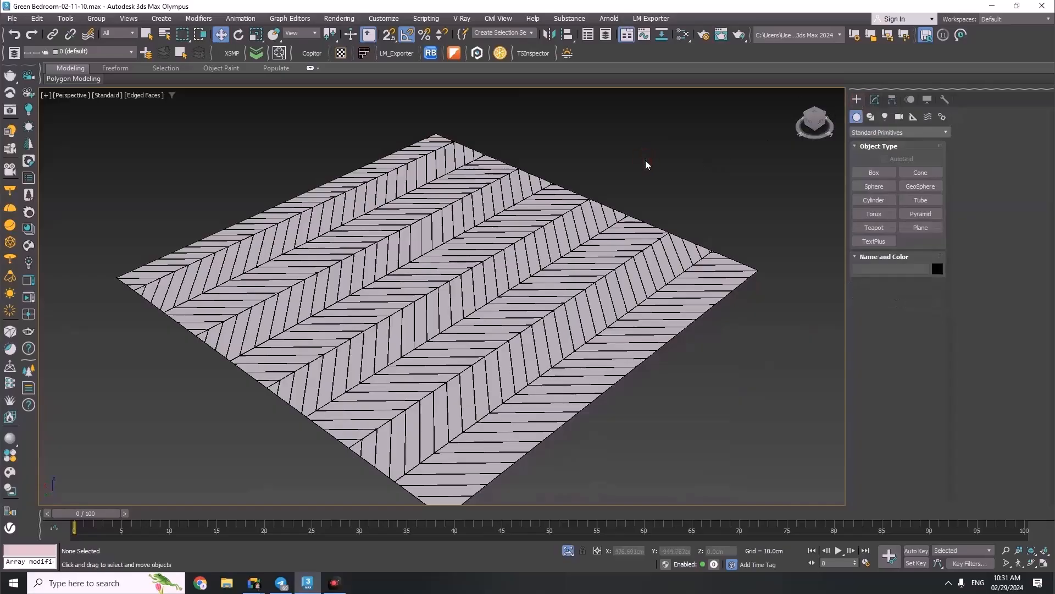
# Select the chevron floor and add a MultiTexture map node in the Slate Material Editor
pyautogui.press('m')
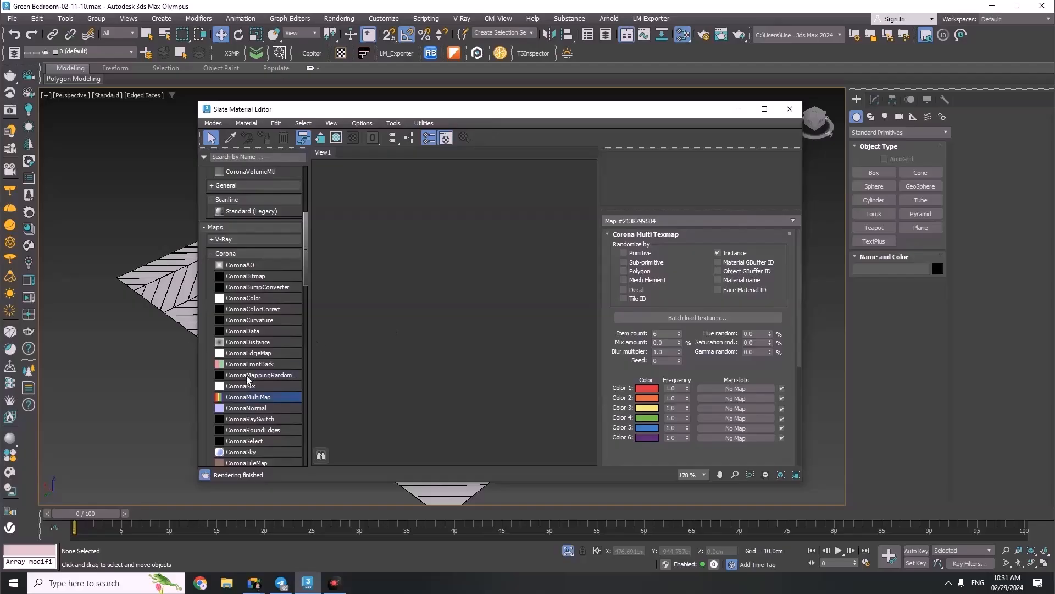
pyautogui.scroll(-10, 247, 376)
pyautogui.scroll(-3, 247, 374)
pyautogui.moveTo(440, 114); pyautogui.dragTo(531, 121)
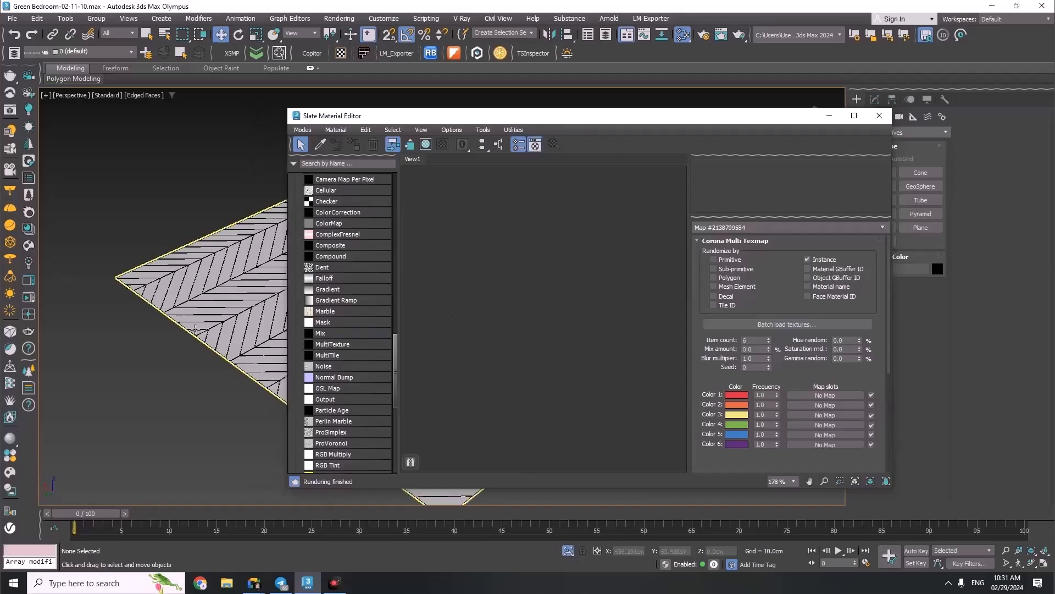
pyautogui.click(218, 296)
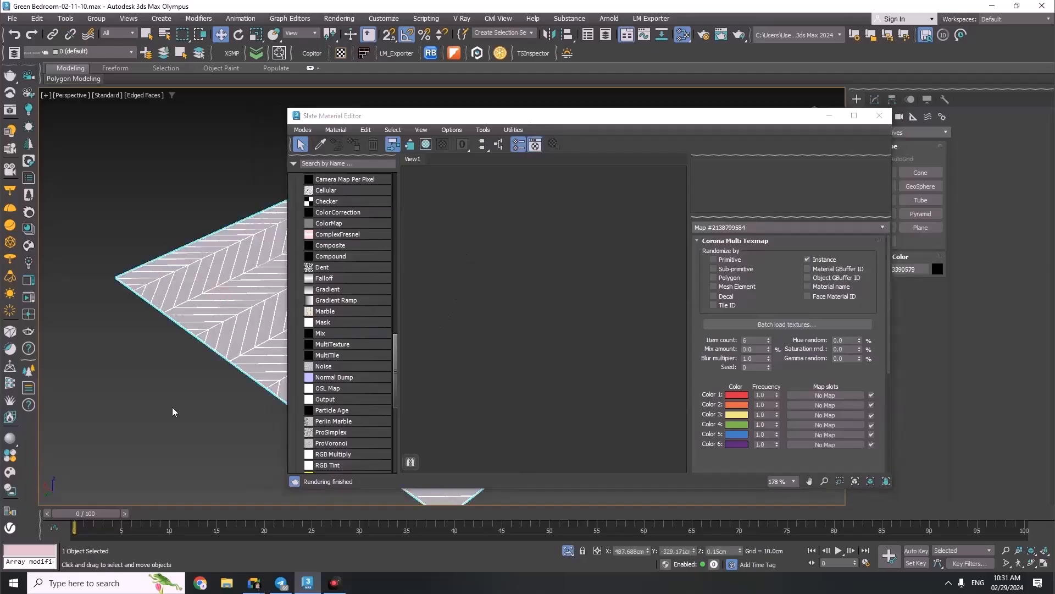
pyautogui.moveTo(332, 345); pyautogui.dragTo(577, 248)
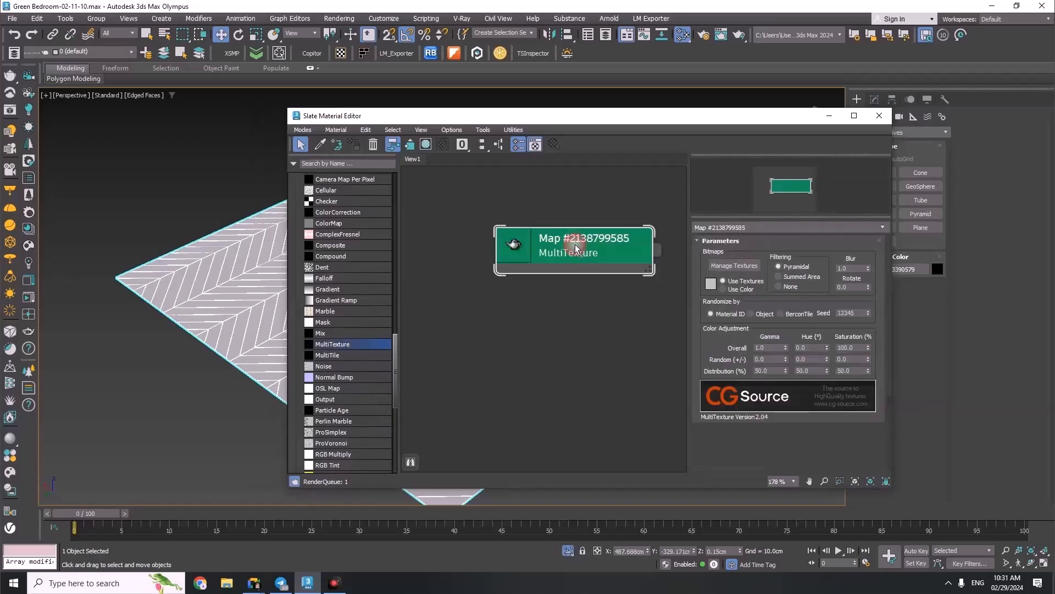
# Widen the Slate Material Editor window and move the MultiTexture node aside to make room for a material node
pyautogui.scroll(1, 519, 252)
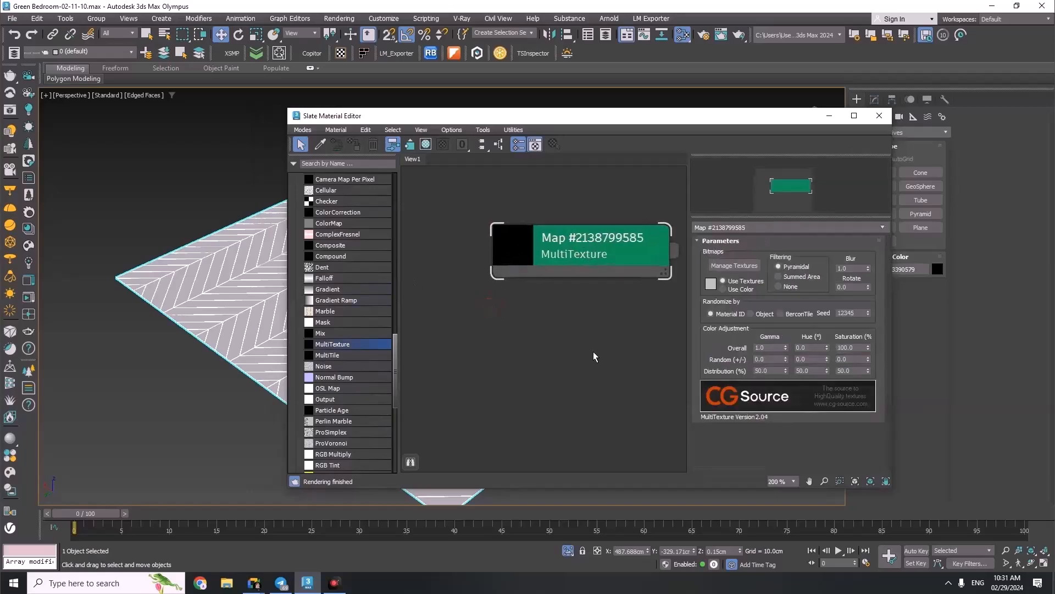
pyautogui.press('z')
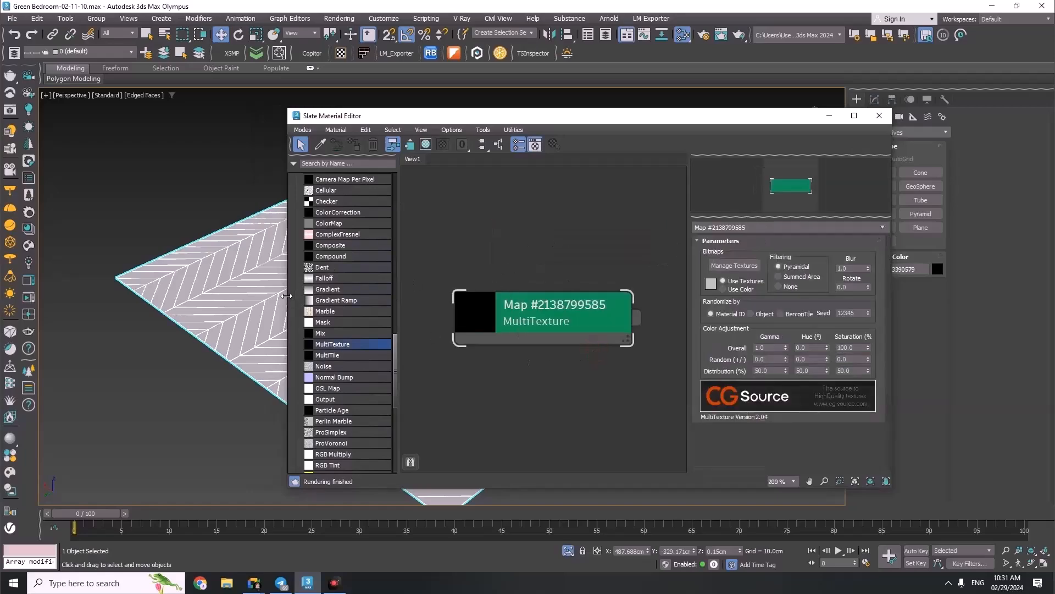
pyautogui.moveTo(286, 296); pyautogui.dragTo(246, 296)
pyautogui.scroll(-1, 551, 242)
pyautogui.scroll(-1, 549, 296)
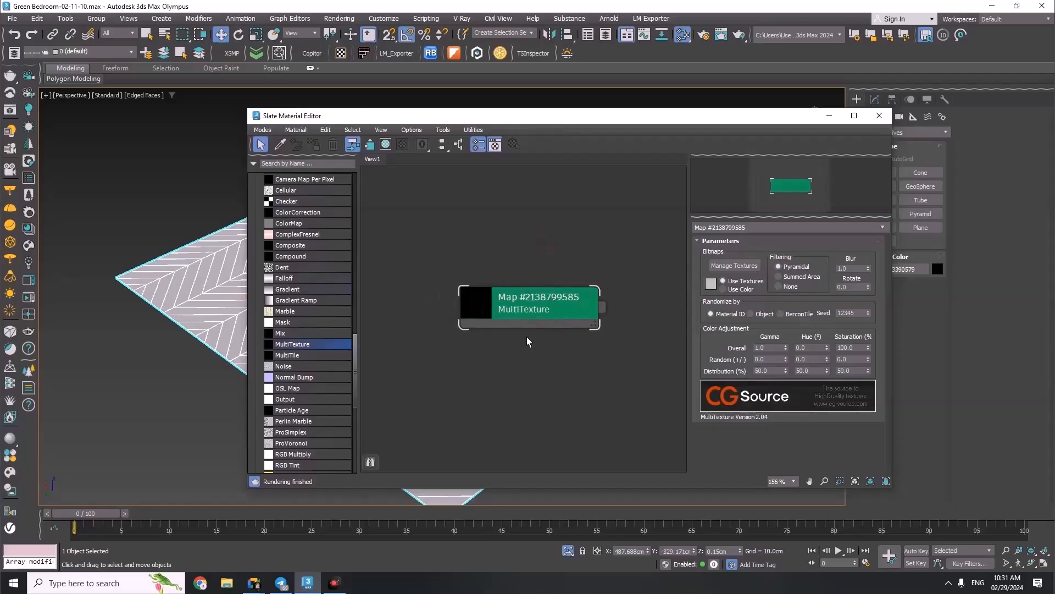
pyautogui.click(520, 249)
pyautogui.click(474, 311)
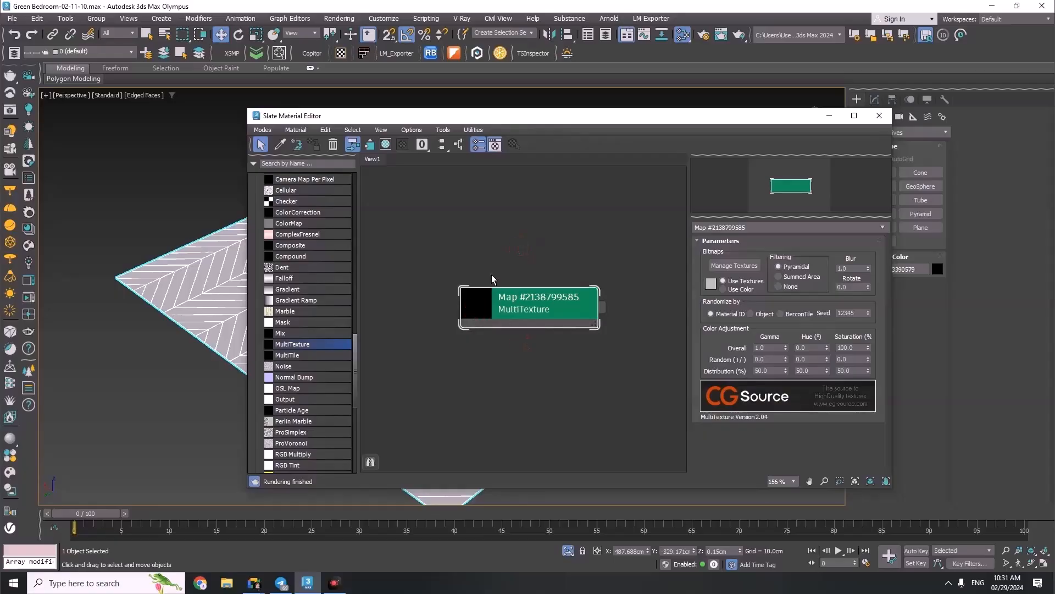
pyautogui.moveTo(478, 312); pyautogui.dragTo(421, 241)
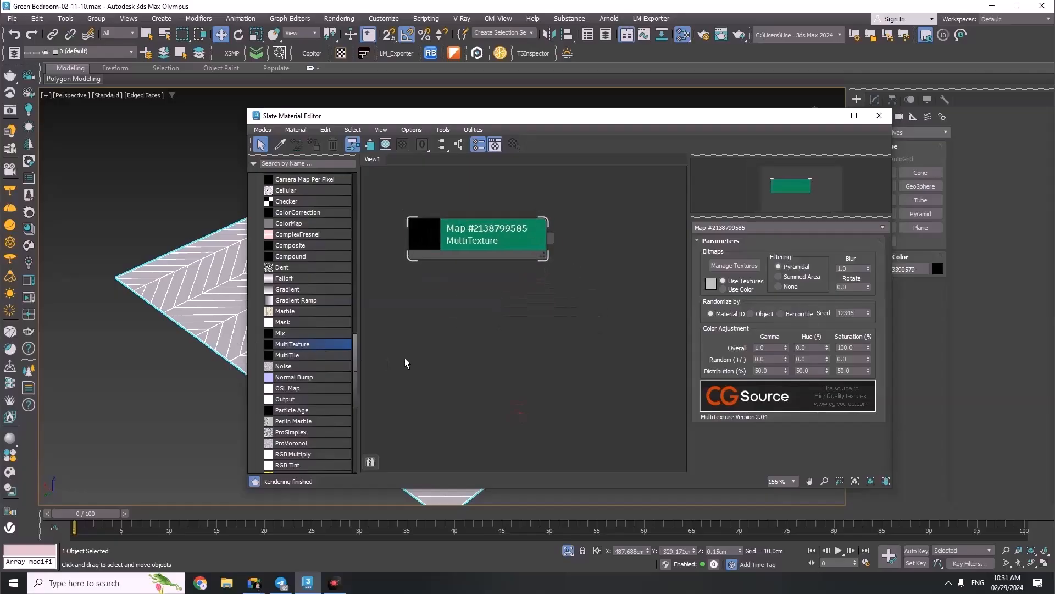
# Add a CoronaLegacyMtl material node beside the MultiTexture map
pyautogui.scroll(10, 312, 305)
pyautogui.scroll(7, 276, 244)
pyautogui.click(299, 278)
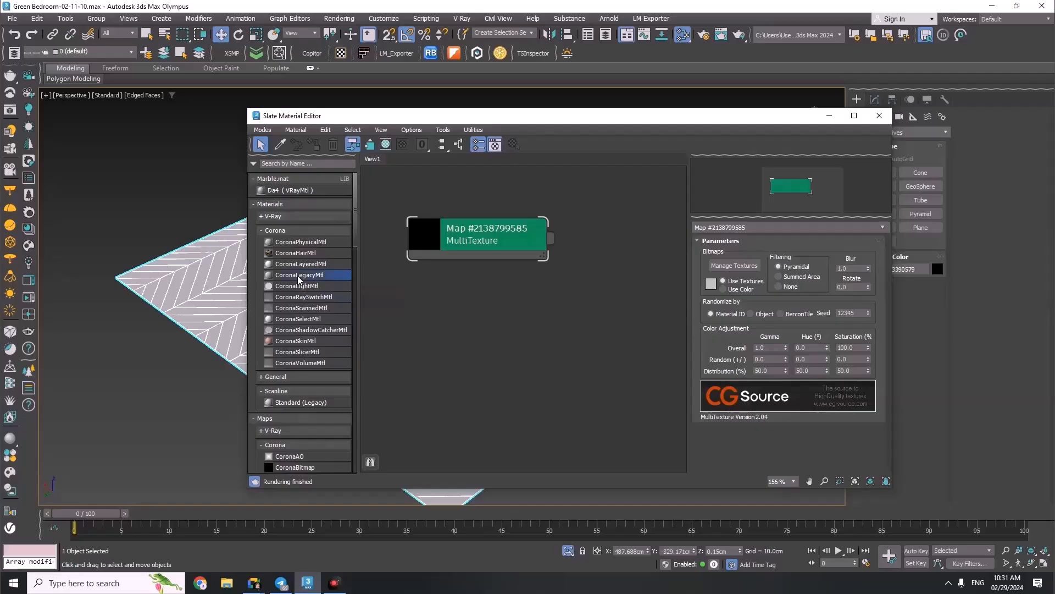
pyautogui.doubleClick(299, 275)
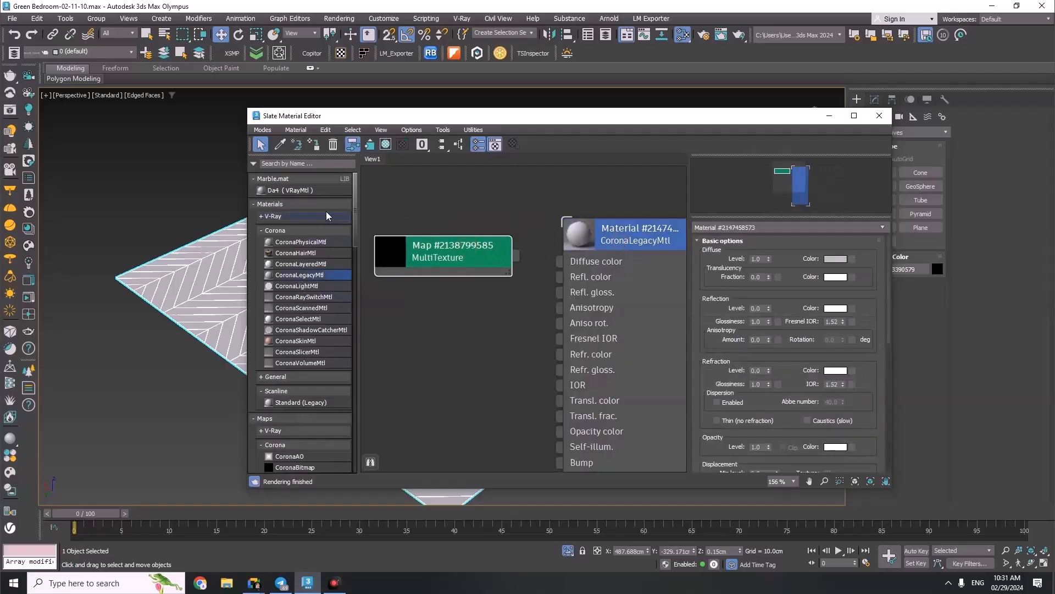
# Look through the Corona and general maps in the material browser to locate the MultiTexture map
pyautogui.scroll(-3, 493, 310)
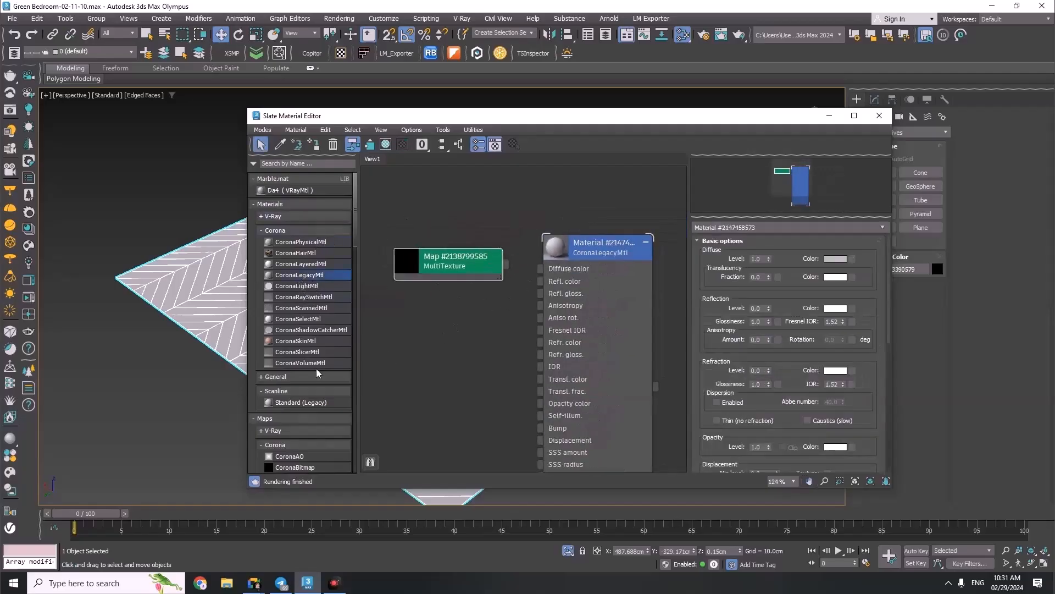
pyautogui.scroll(-8, 308, 371)
pyautogui.scroll(-3, 408, 275)
pyautogui.scroll(3, 416, 299)
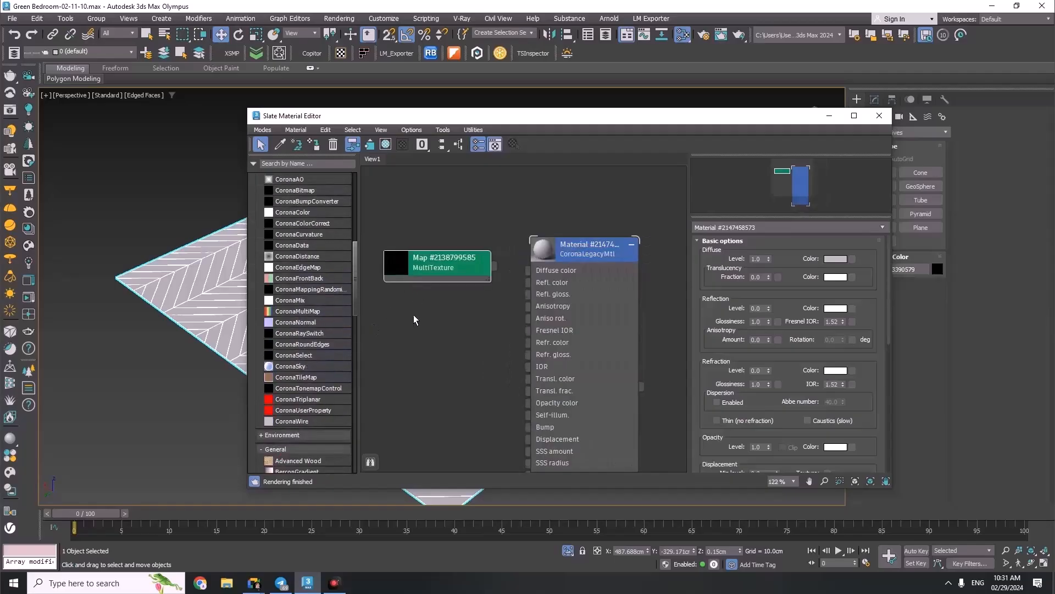
pyautogui.scroll(2, 415, 299)
pyautogui.scroll(-7, 284, 379)
pyautogui.scroll(-10, 292, 379)
pyautogui.scroll(6, 302, 380)
pyautogui.scroll(8, 306, 304)
pyautogui.scroll(-5, 270, 202)
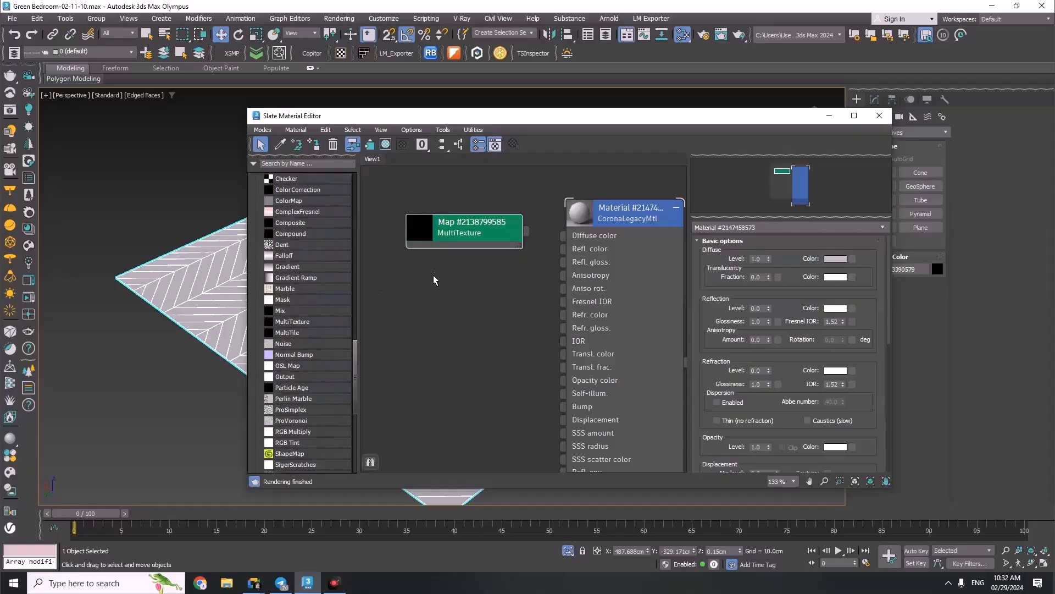
# Connect the MultiTexture map to the CoronaLegacyMtl's Diffuse color and name the material Parquet
pyautogui.moveTo(446, 230); pyautogui.dragTo(432, 232)
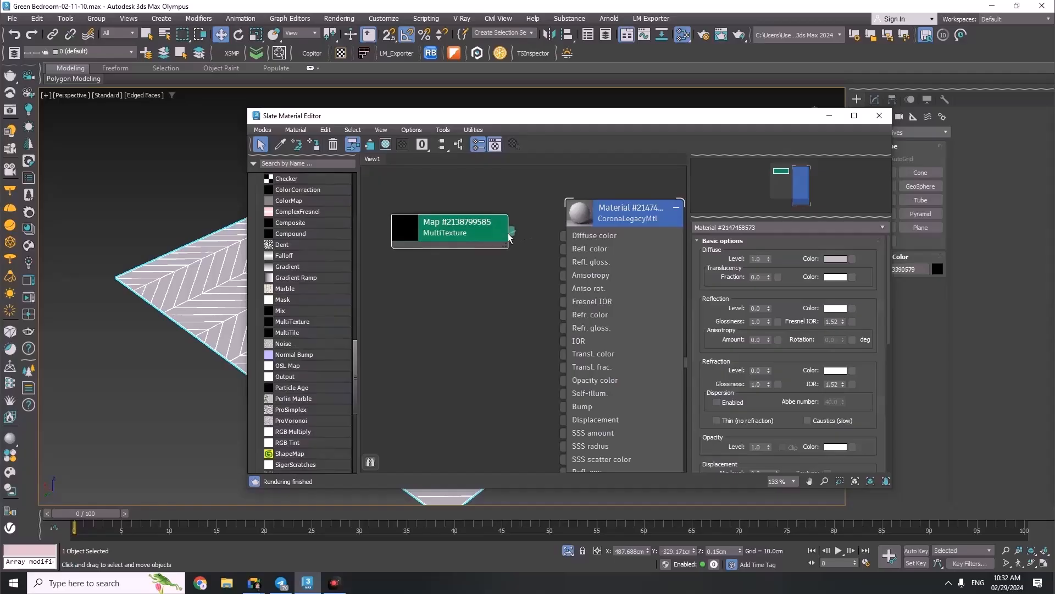
pyautogui.moveTo(514, 237); pyautogui.dragTo(564, 236)
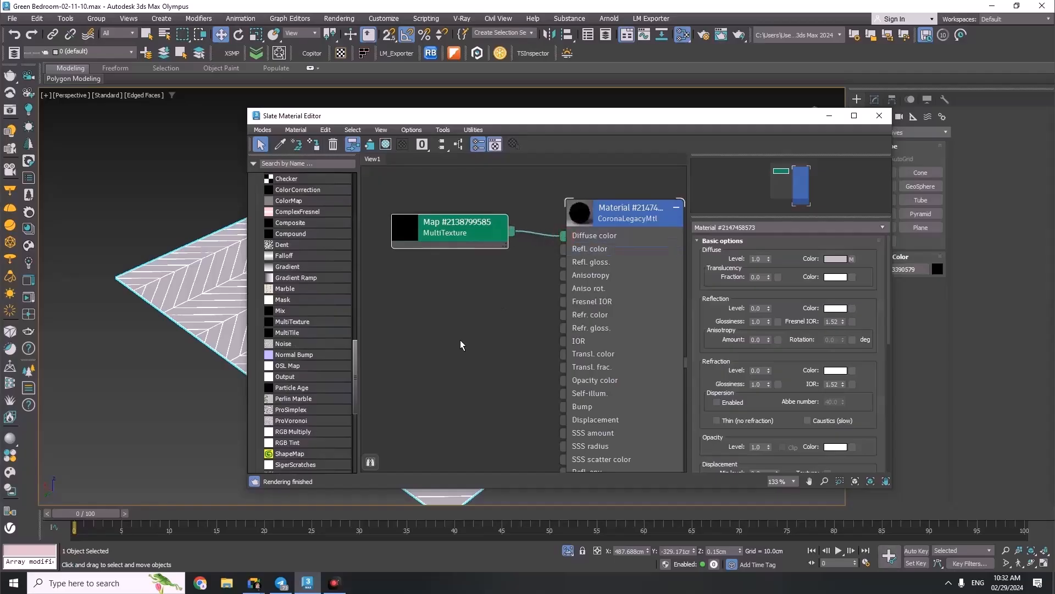
pyautogui.doubleClick(580, 214)
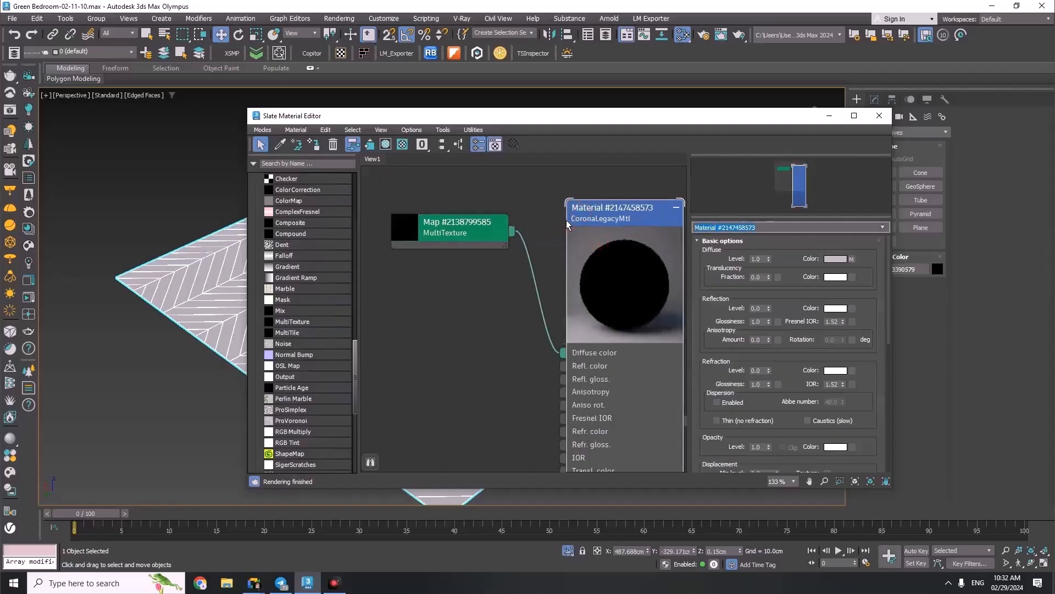
pyautogui.write('Parquet')
pyautogui.press('Return')
# Assign the Parquet material to the chevron floor
pyautogui.click(212, 272)
pyautogui.click(607, 264)
pyautogui.click(315, 146)
pyautogui.click(411, 350)
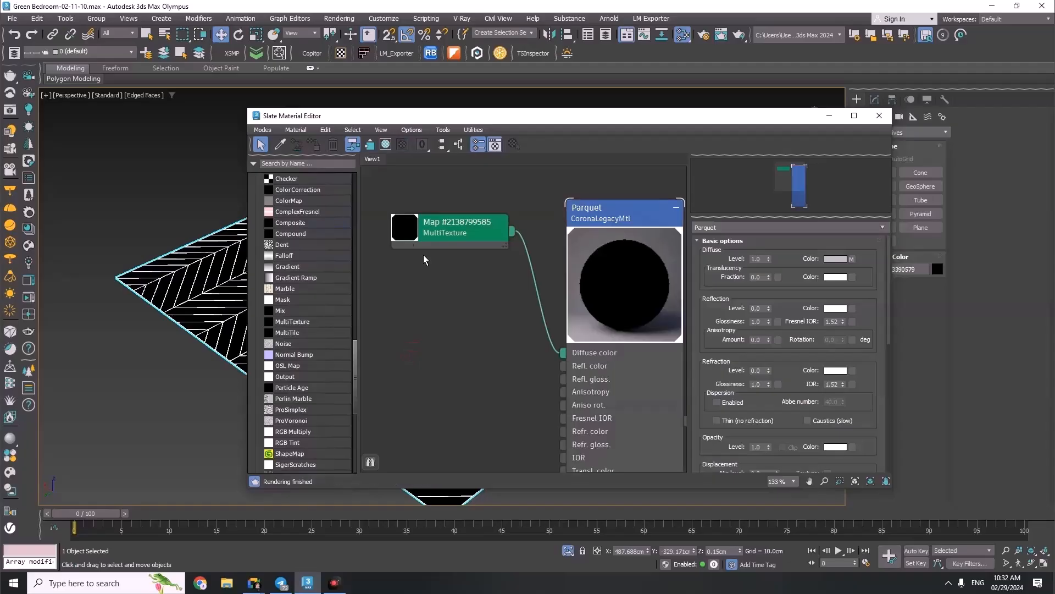
# Open the texture manager of the MultiTexture map feeding the Parquet material's Diffuse color and start adding bitmaps
pyautogui.doubleClick(408, 229)
pyautogui.click(520, 338)
pyautogui.moveTo(489, 361); pyautogui.dragTo(499, 331, button='middle')
pyautogui.click(414, 189)
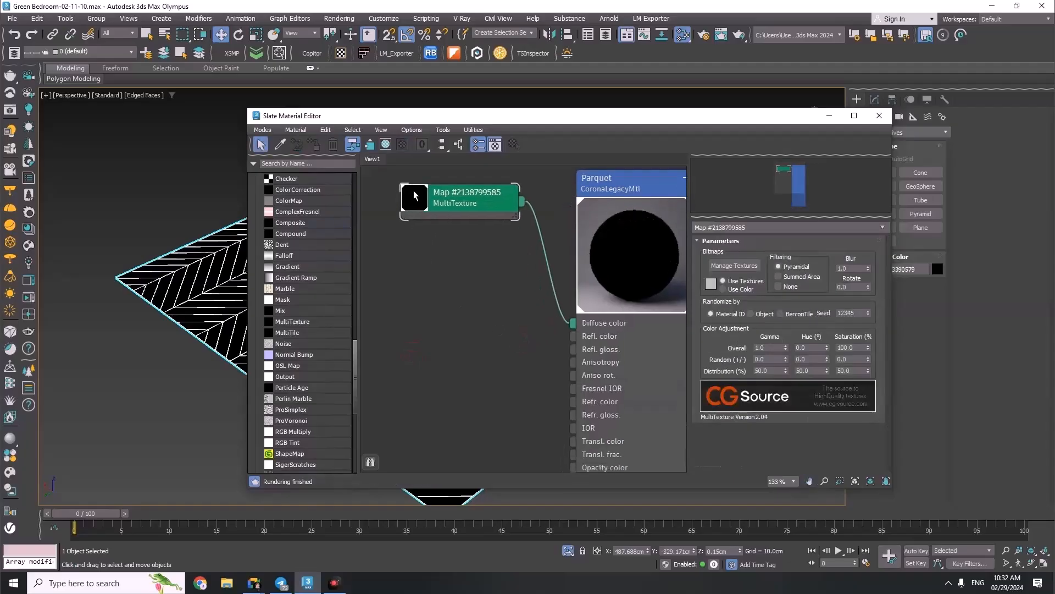
pyautogui.click(734, 265)
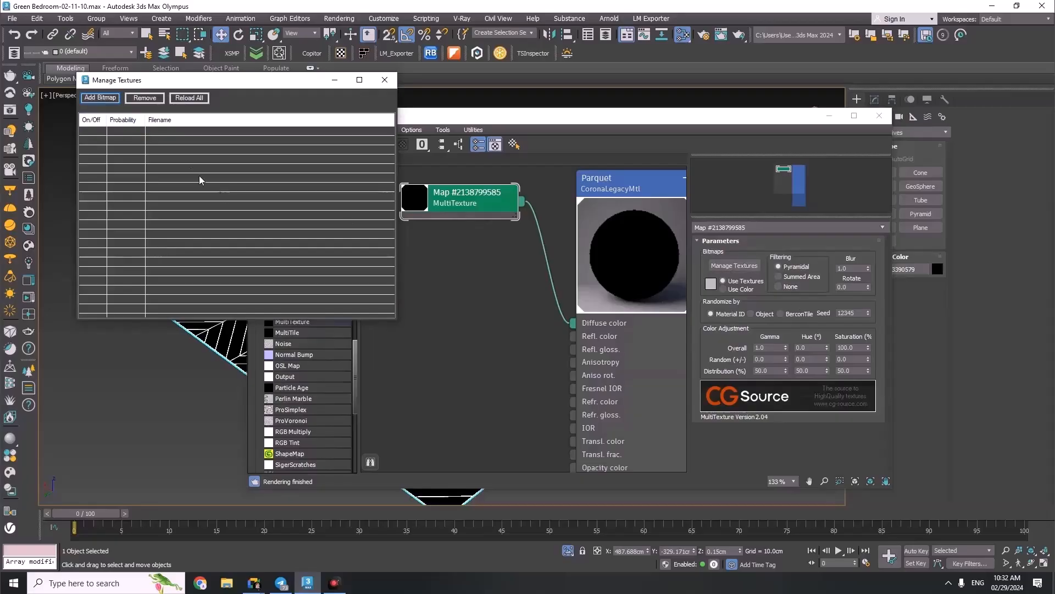
pyautogui.click(104, 99)
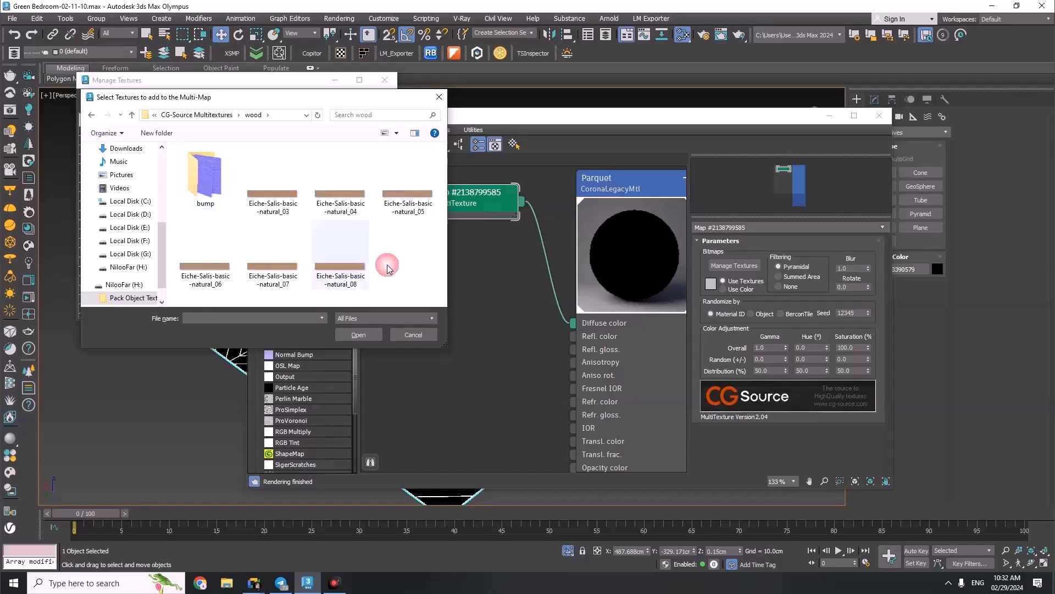
# Preview the Eiche-Salis-basic-natural_03 plank image from the wood folder at full size
pyautogui.rightClick(274, 194)
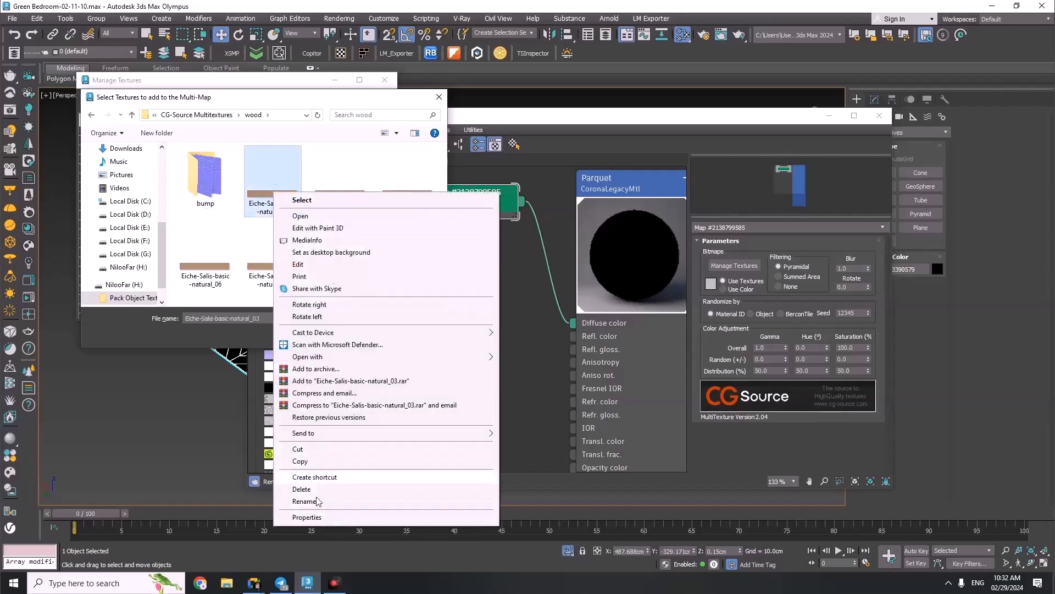
pyautogui.click(305, 217)
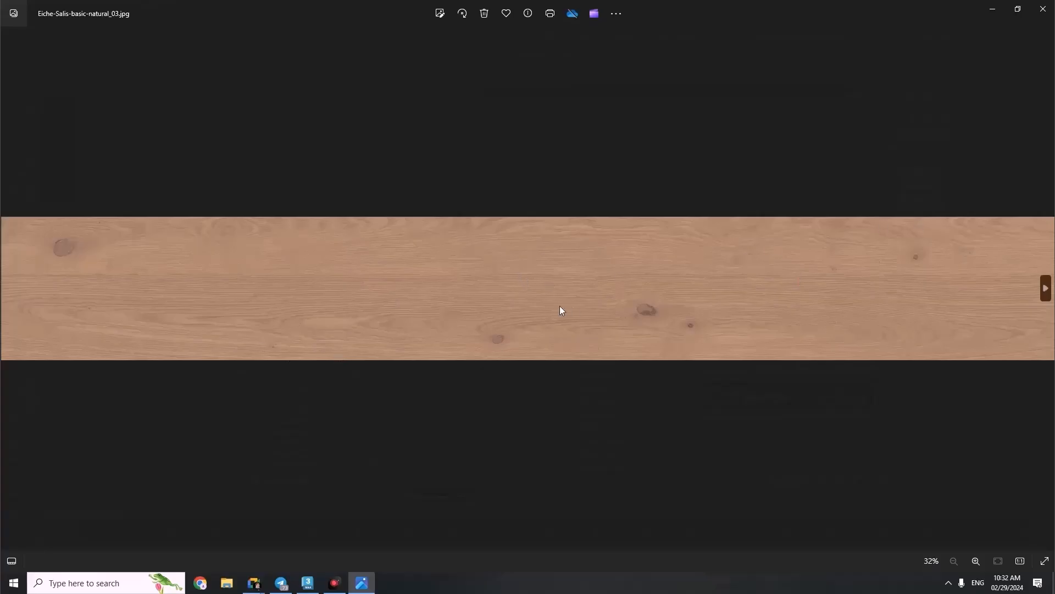
pyautogui.click(1045, 8)
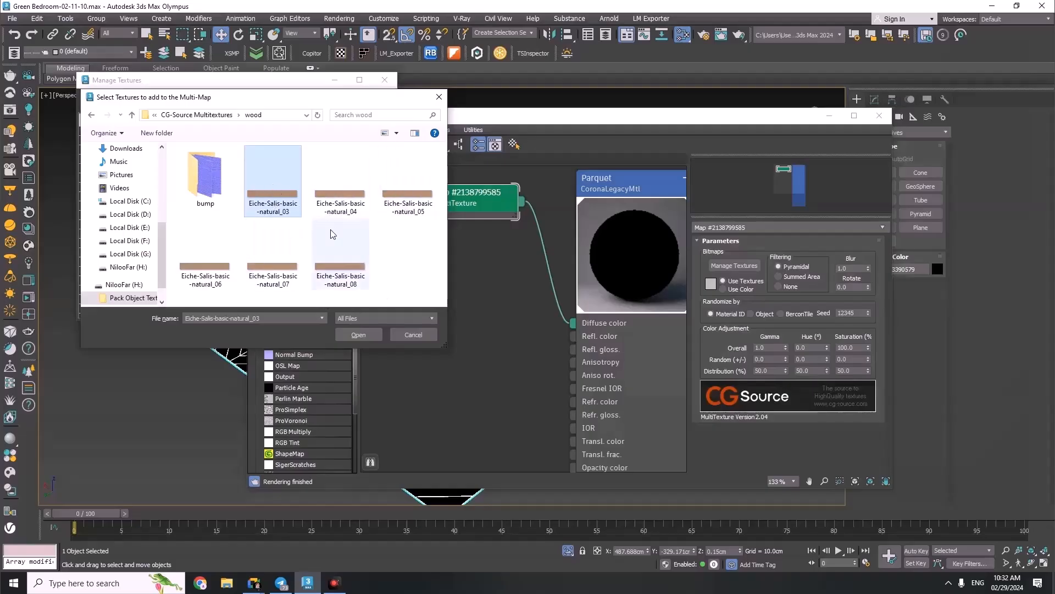
# Look through the wood texture folders inside CG-Source Multitextures, displaying them as icons
pyautogui.click(132, 115)
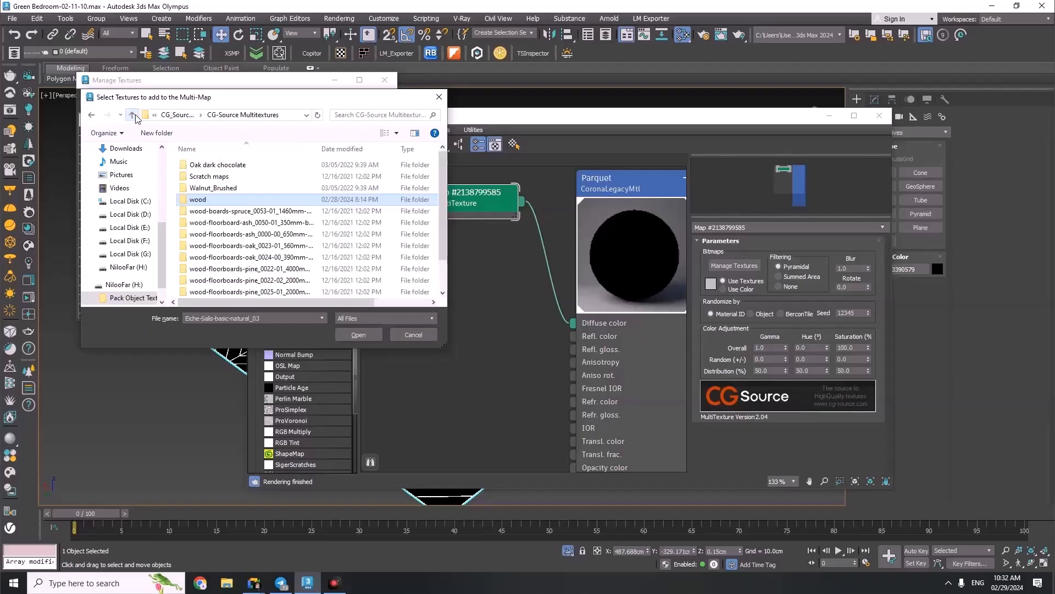
pyautogui.click(396, 135)
pyautogui.click(424, 75)
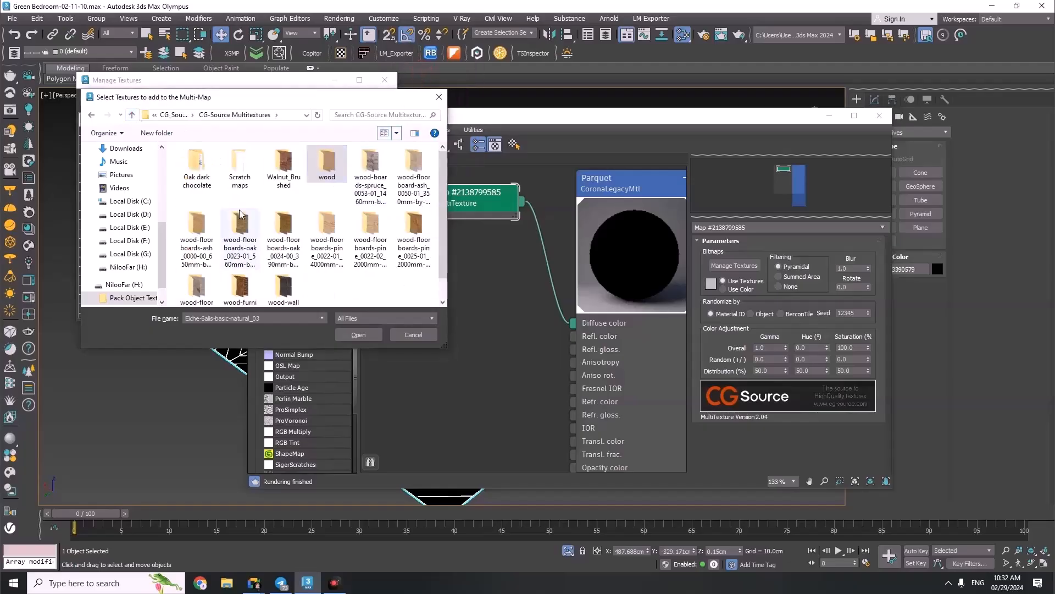
pyautogui.scroll(-1, 362, 287)
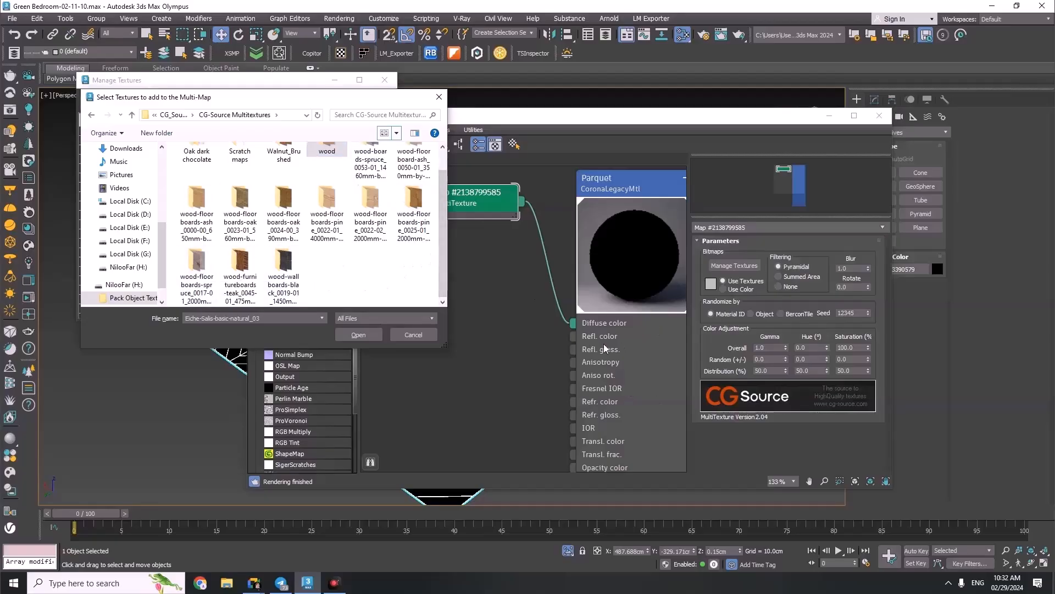
pyautogui.scroll(1, 242, 264)
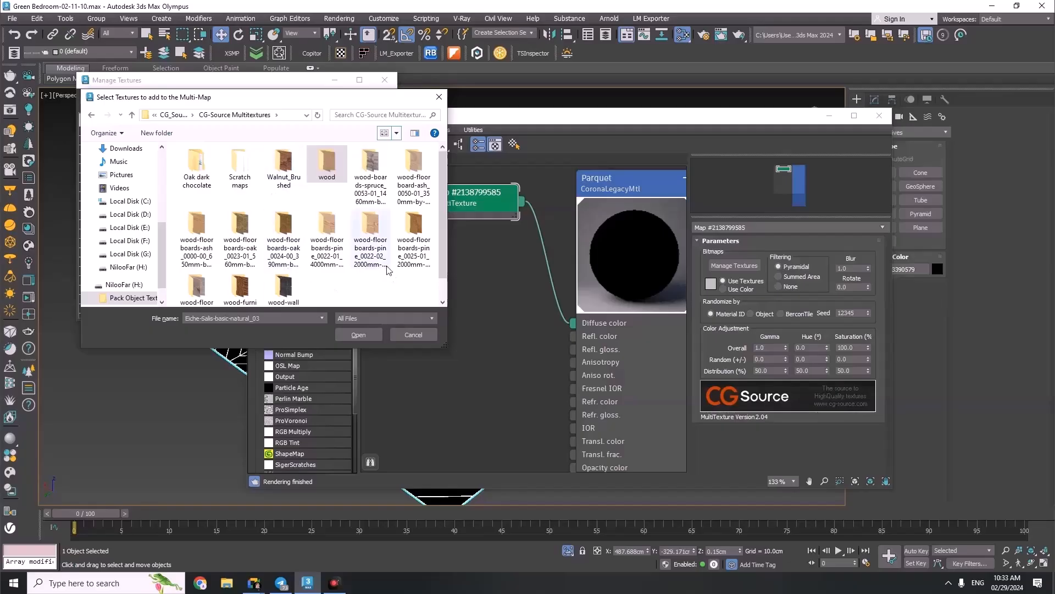
# Load Eiche-Salis-basic-natural_03 through _08 from the wood folder into the diffuse MultiTexture map and close the texture manager
pyautogui.doubleClick(326, 164)
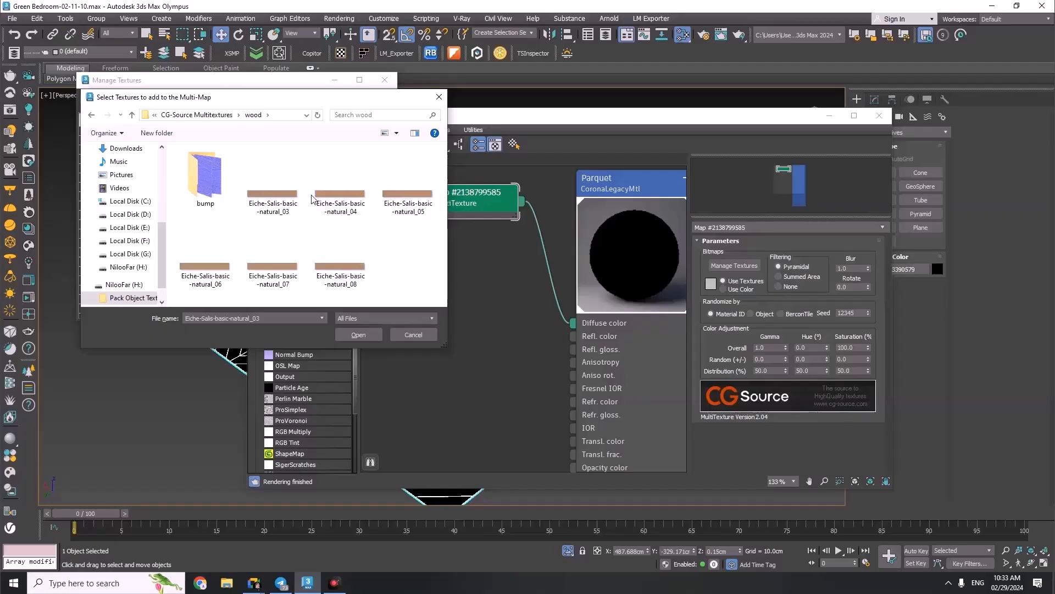
pyautogui.click(273, 186)
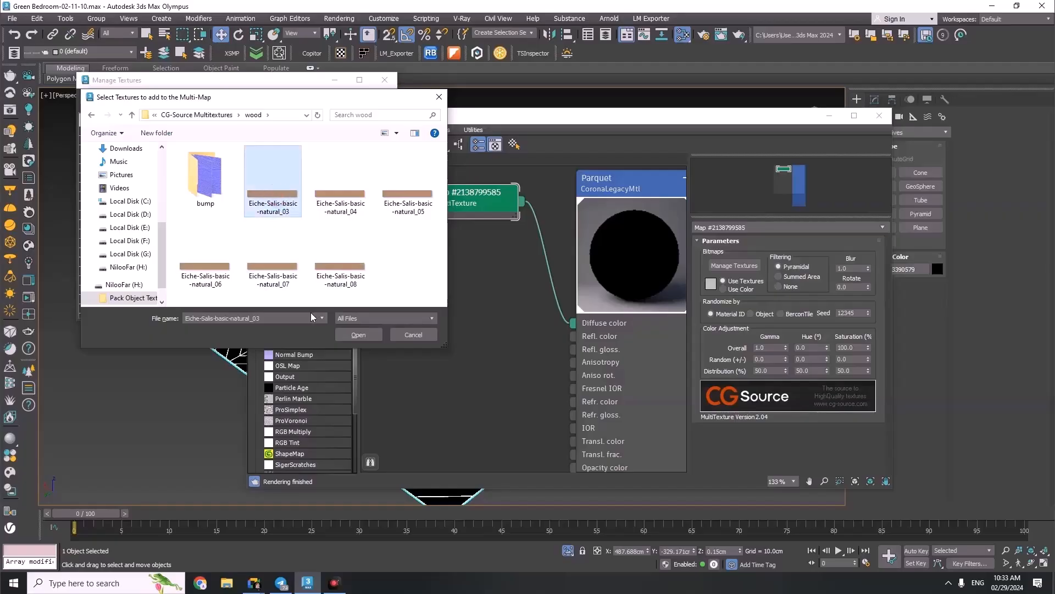
pyautogui.keyDown('shift'); pyautogui.click(332, 279); pyautogui.keyUp('shift')
pyautogui.click(360, 335)
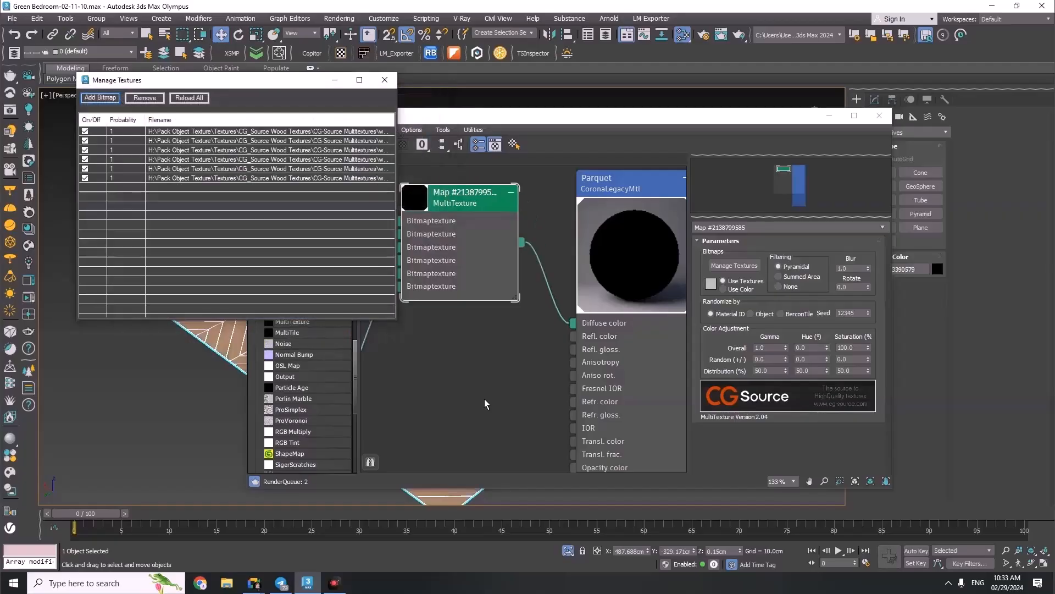
pyautogui.click(385, 80)
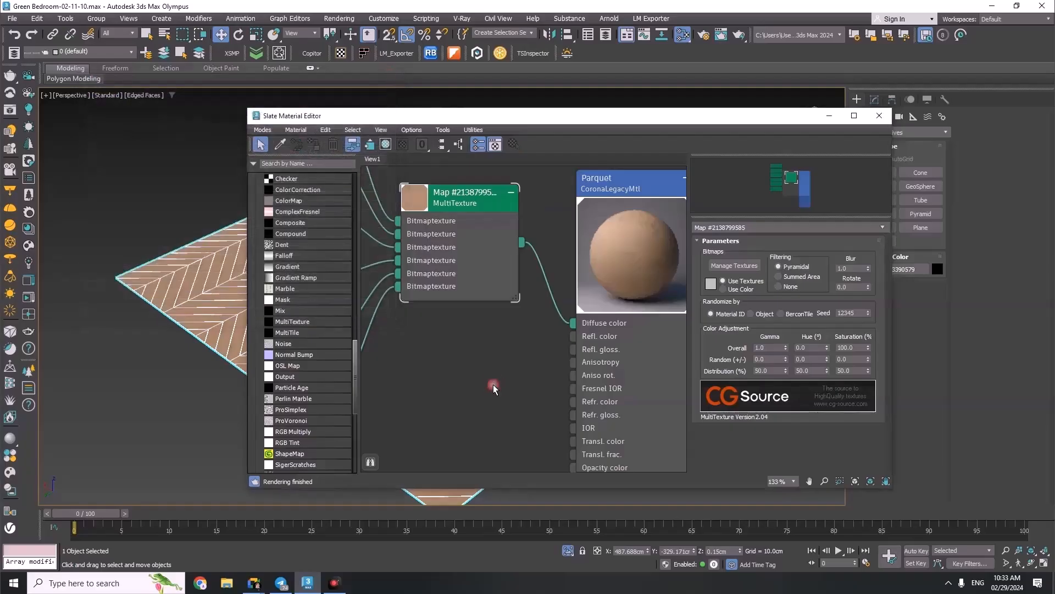
# Examine the wood texture on the chevron floor's planks in the perspective viewport, both close up and as a whole
pyautogui.press('z')
pyautogui.doubleClick(608, 259)
pyautogui.scroll(3, 609, 259)
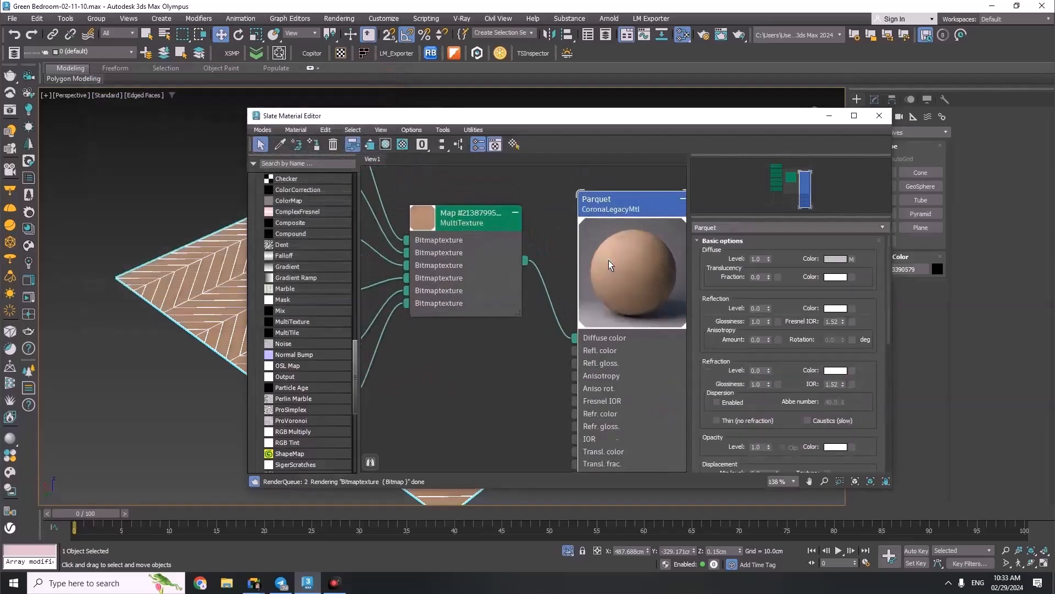
pyautogui.click(832, 115)
pyautogui.scroll(-5, 418, 333)
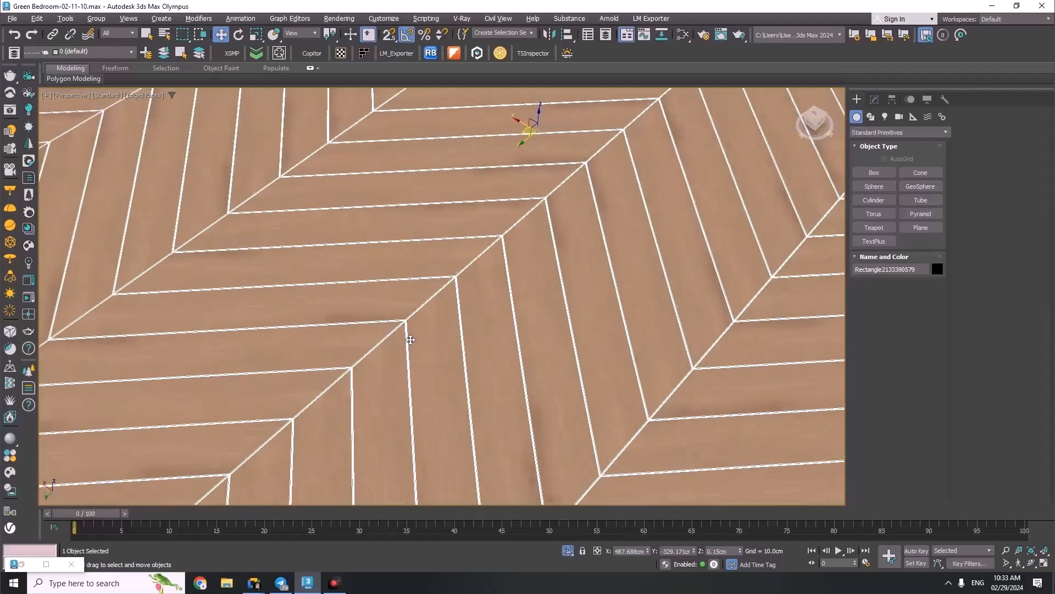
pyautogui.click(874, 99)
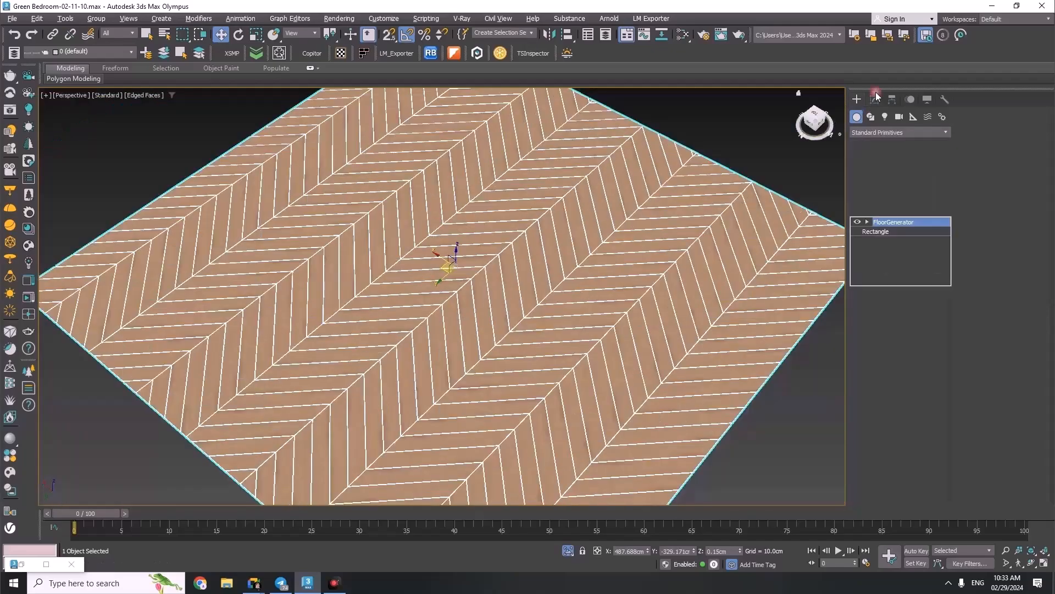
pyautogui.click(861, 100)
pyautogui.scroll(6, 501, 280)
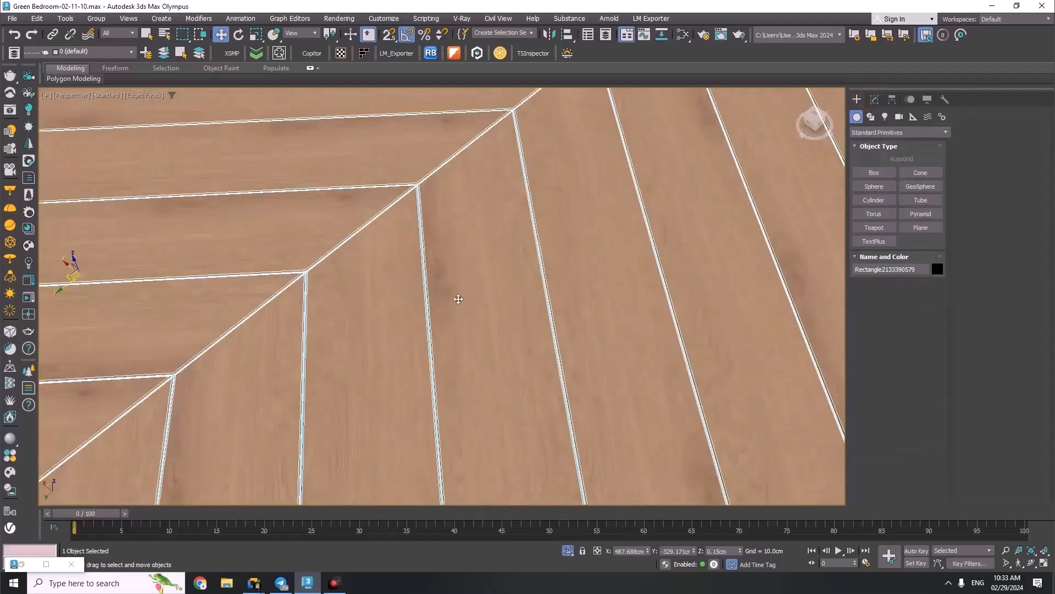
pyautogui.scroll(-8, 311, 335)
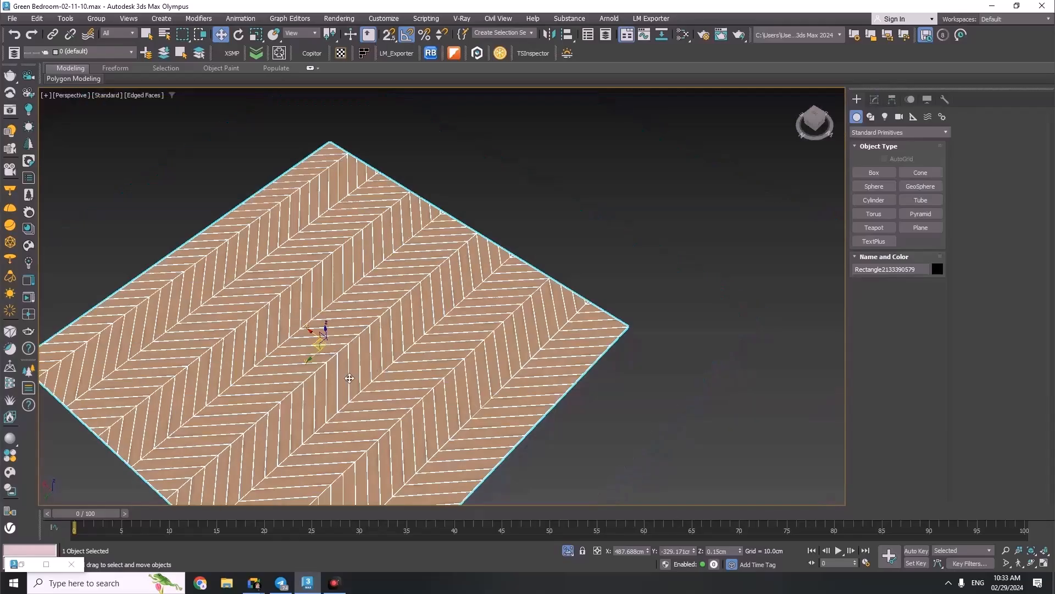
# Bring back the Slate Material Editor with the Parquet node tree in view and save the scene
pyautogui.click(66, 560)
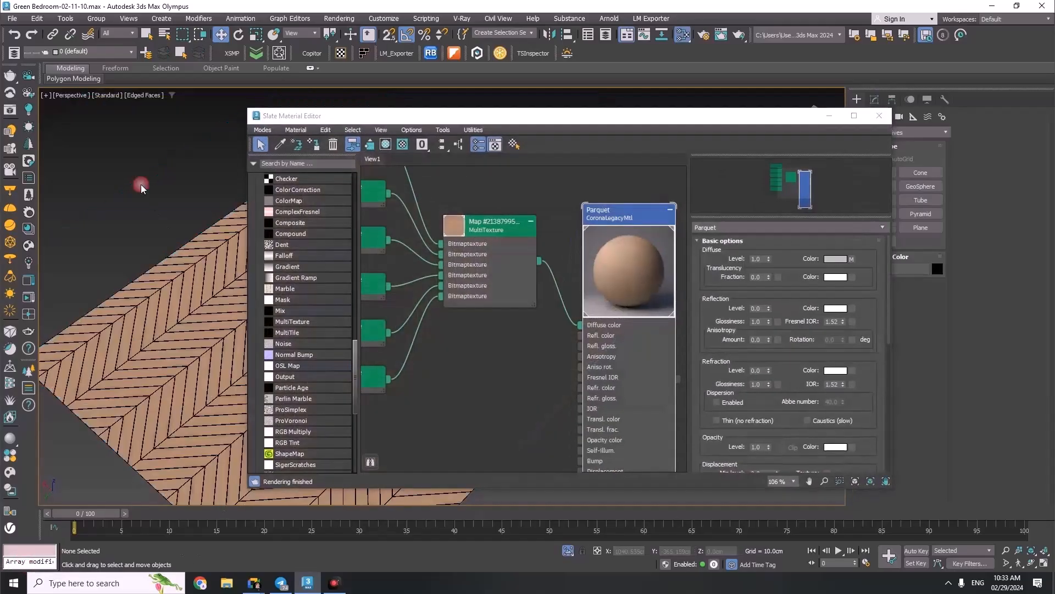
pyautogui.scroll(-1, 601, 254)
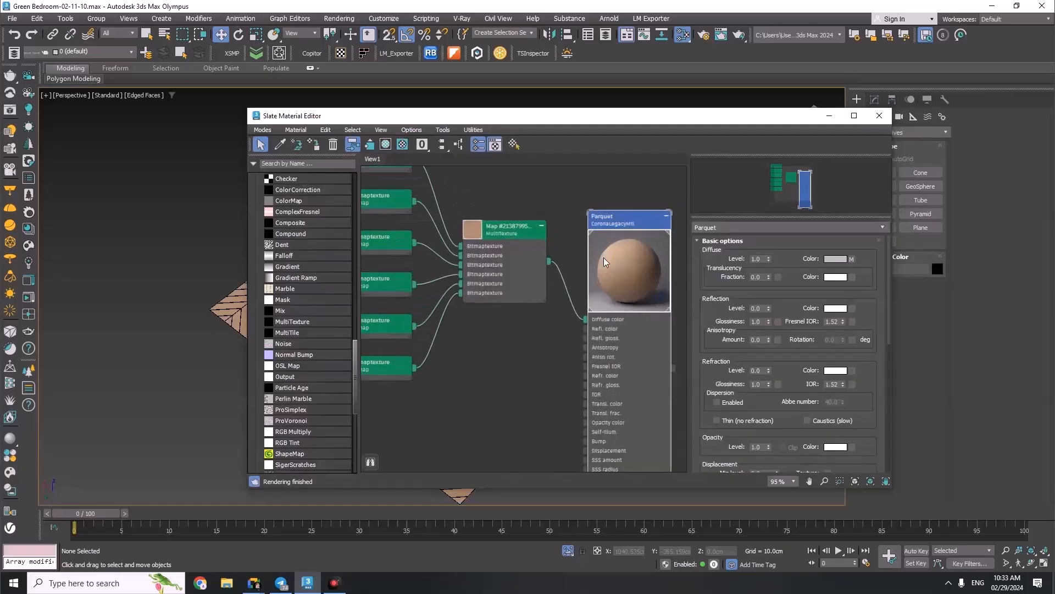
pyautogui.scroll(-2, 603, 257)
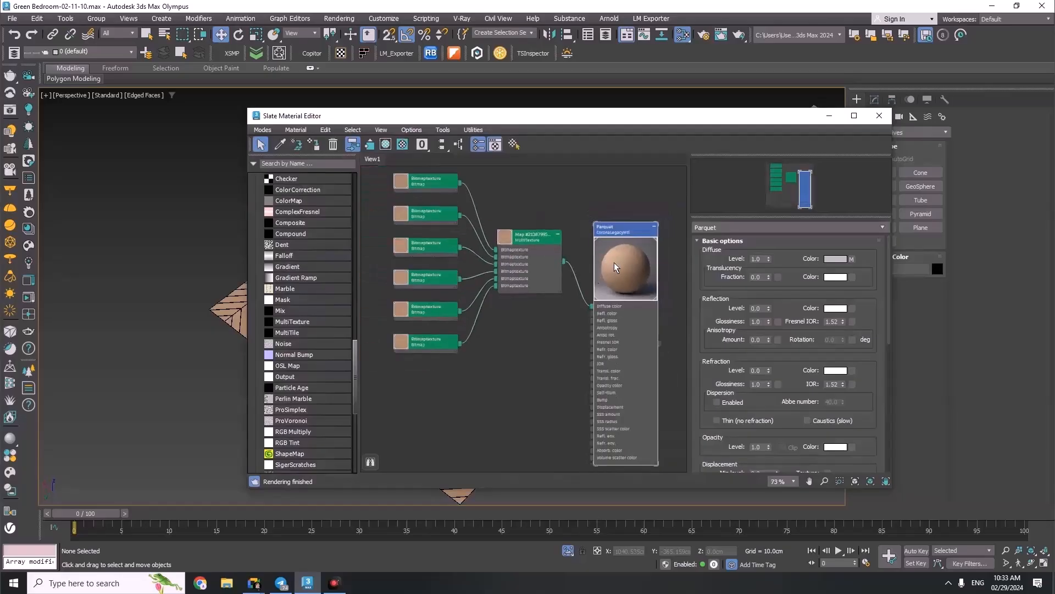
pyautogui.moveTo(477, 345); pyautogui.dragTo(494, 320, button='middle')
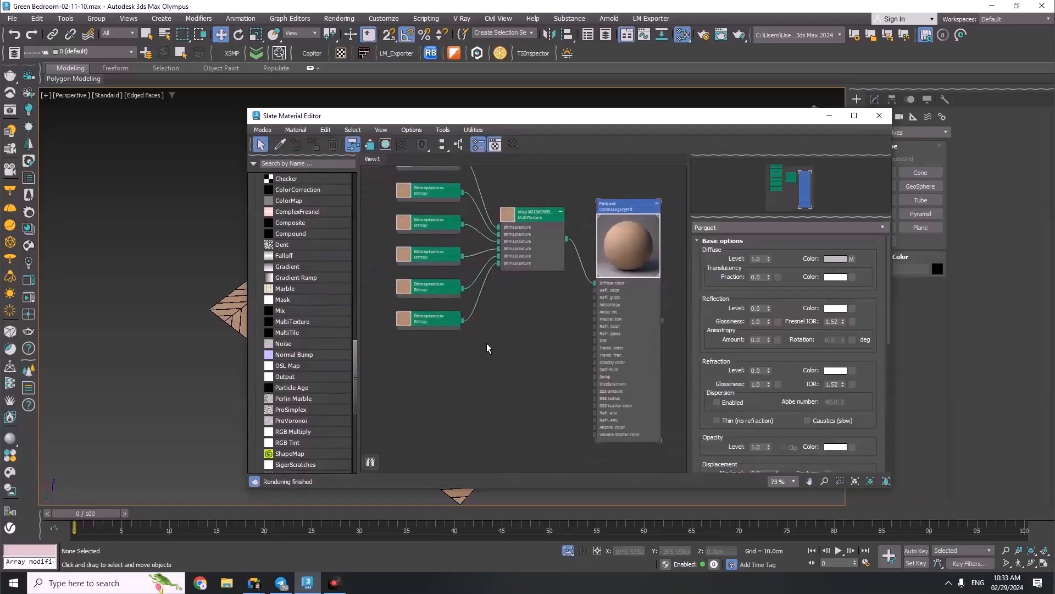
pyautogui.click(140, 308)
pyautogui.hotkey('ctrl', 's')
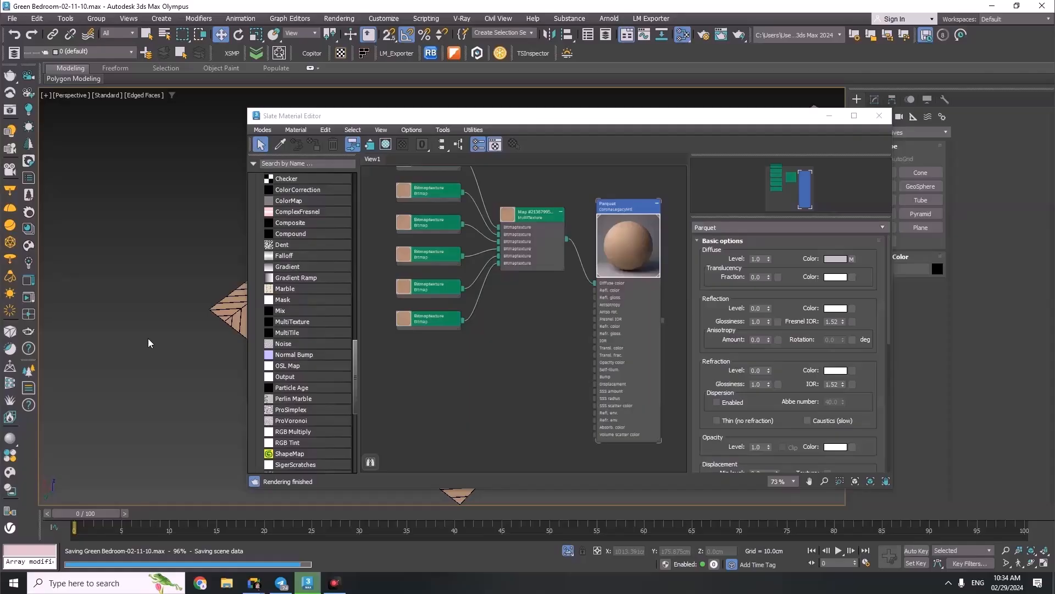
# Add a second MultiTexture map below the first one and connect it to the Parquet material's Bump input
pyautogui.moveTo(400, 354); pyautogui.dragTo(496, 354)
pyautogui.scroll(2, 529, 305)
pyautogui.moveTo(497, 355); pyautogui.dragTo(485, 272, button='middle')
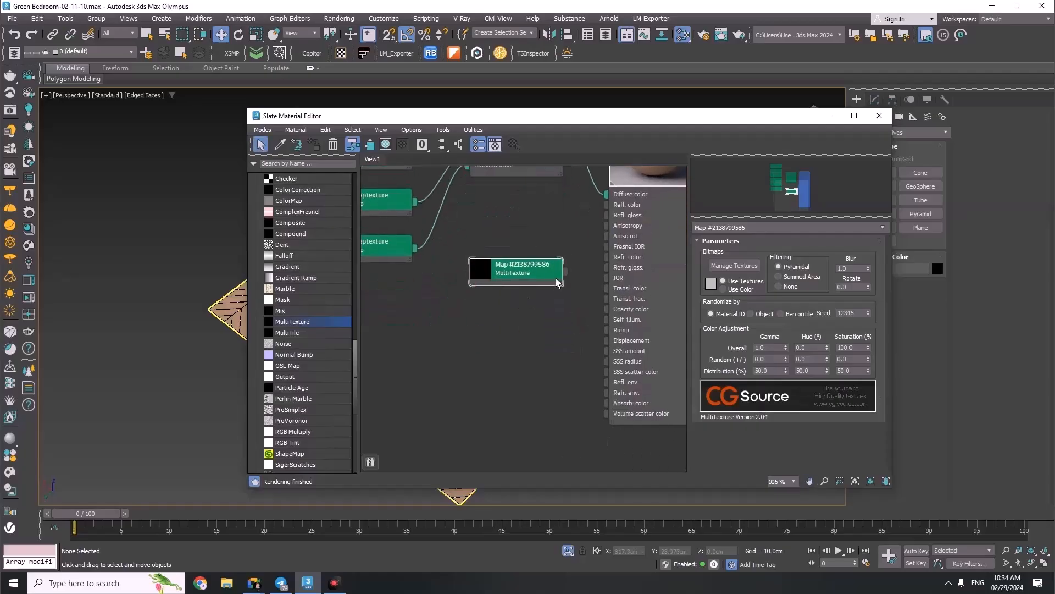
pyautogui.moveTo(583, 315); pyautogui.dragTo(605, 333)
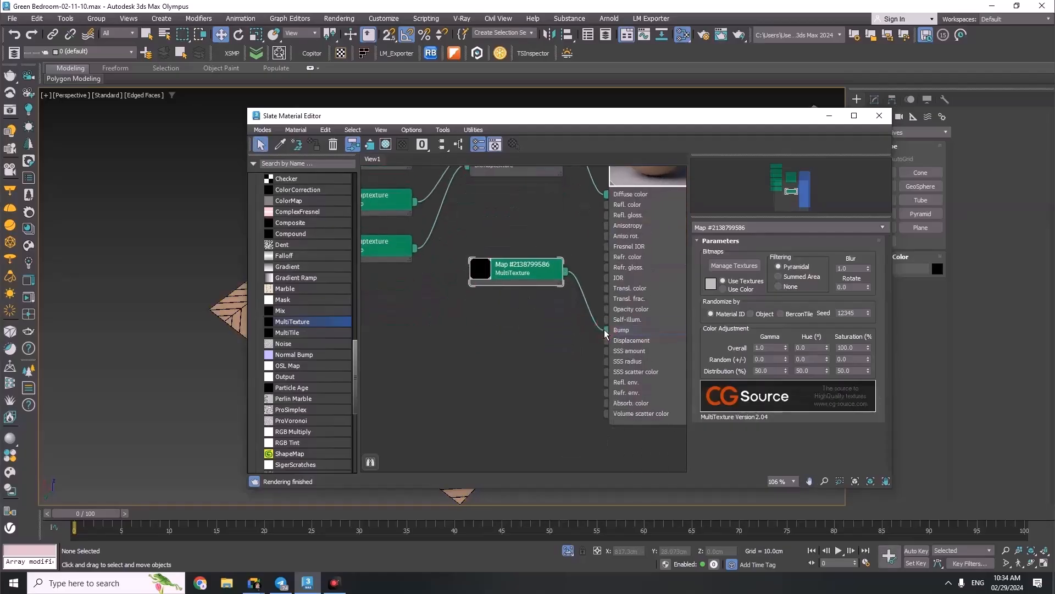
# Start adding bitmaps to the bump MultiTexture map and preview image 02 in the new folder and bump_02 in the bump folder
pyautogui.click(734, 265)
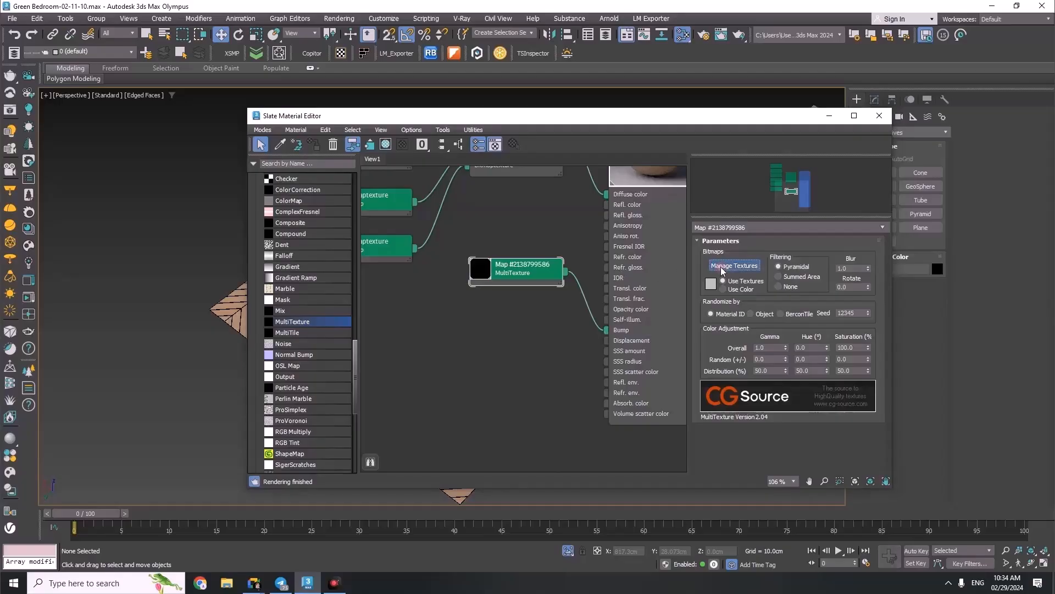
pyautogui.click(114, 113)
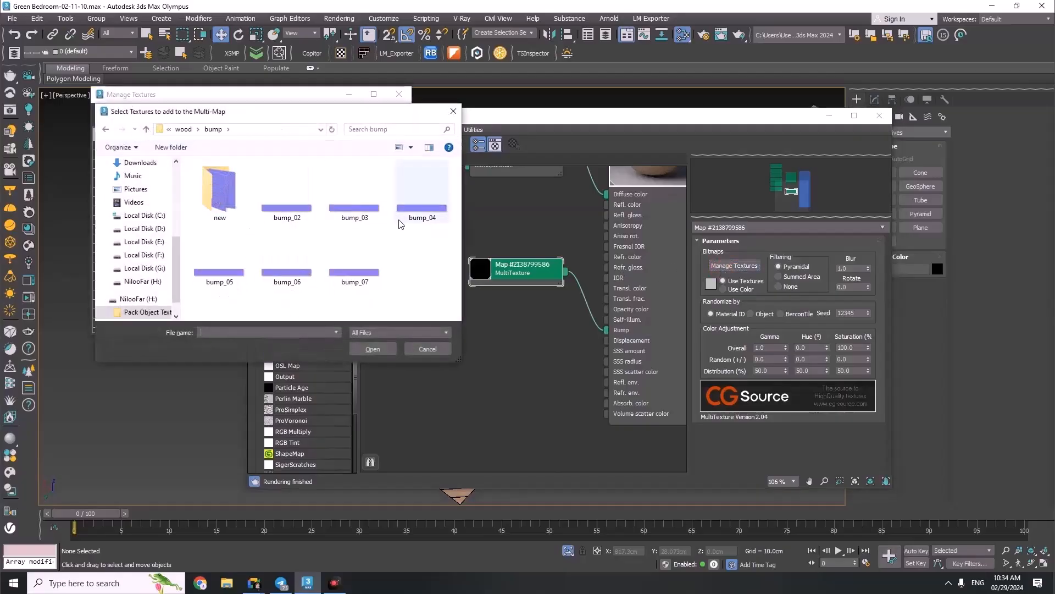
pyautogui.click(219, 195)
pyautogui.doubleClick(218, 195)
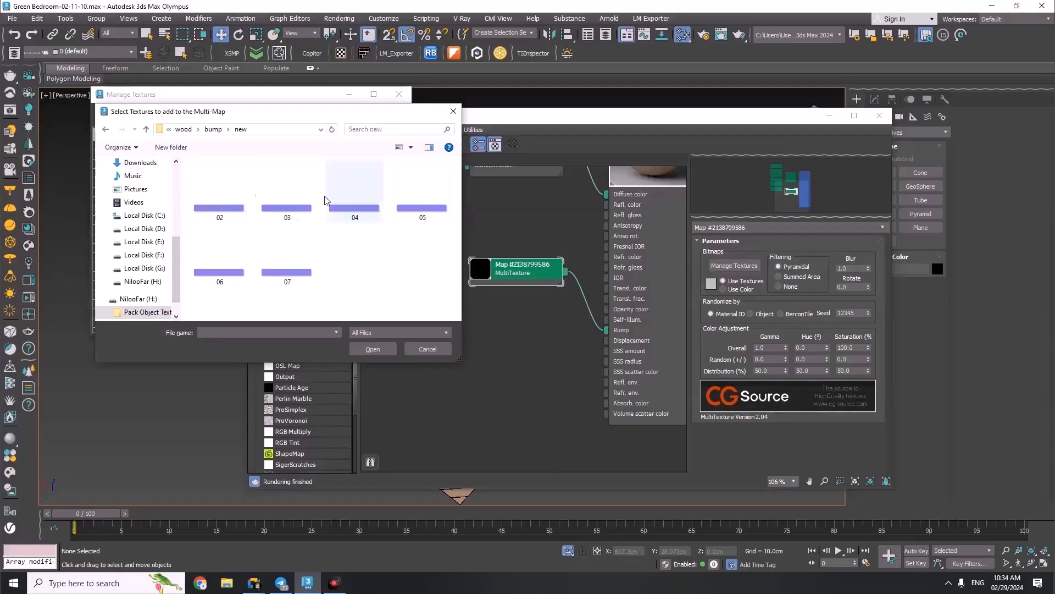
pyautogui.rightClick(203, 209)
pyautogui.click(236, 231)
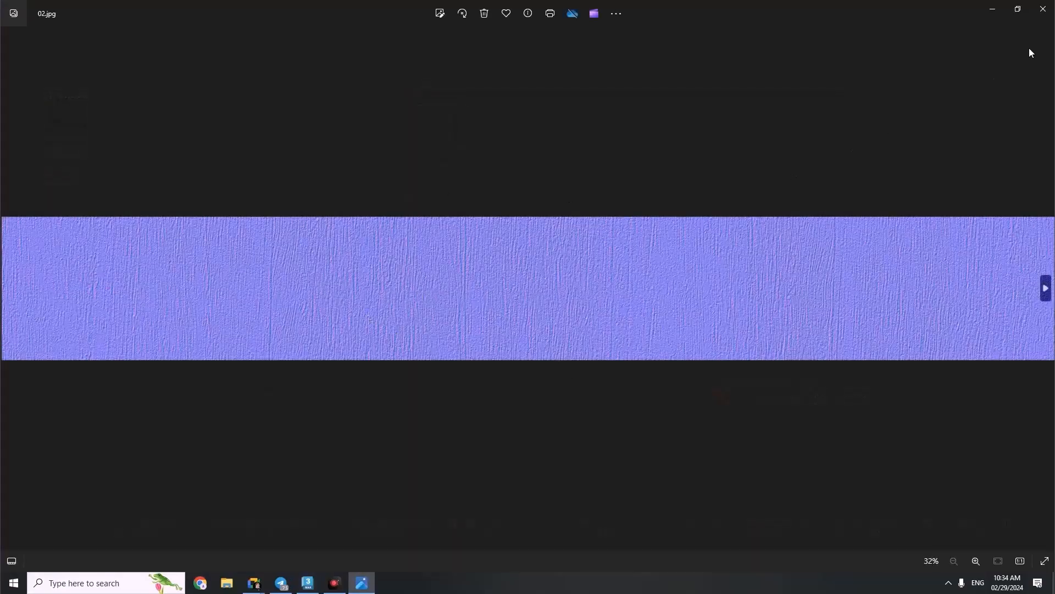
pyautogui.click(1042, 9)
pyautogui.rightClick(269, 190)
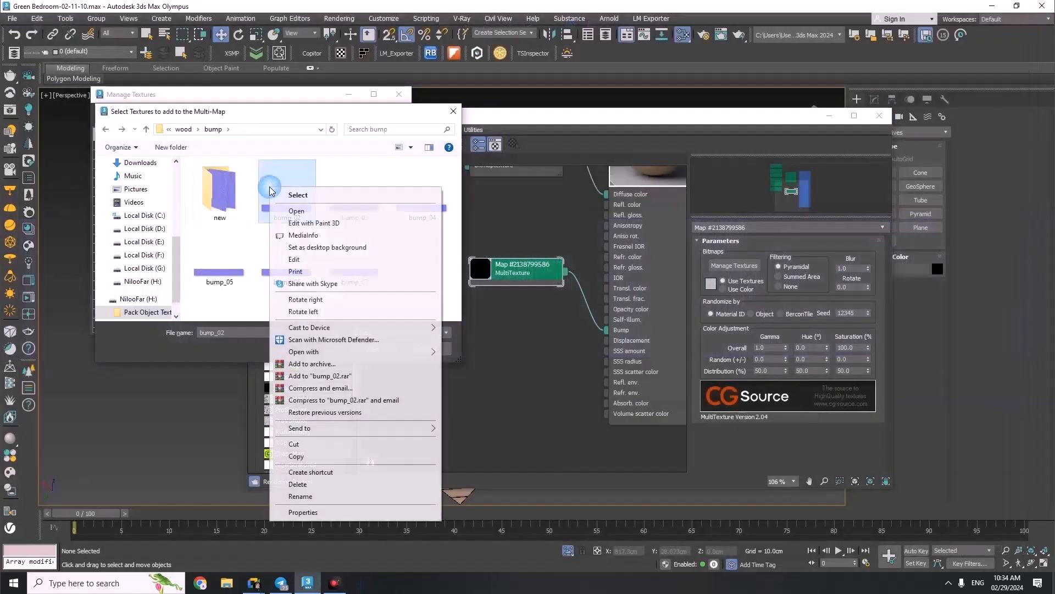
pyautogui.click(300, 210)
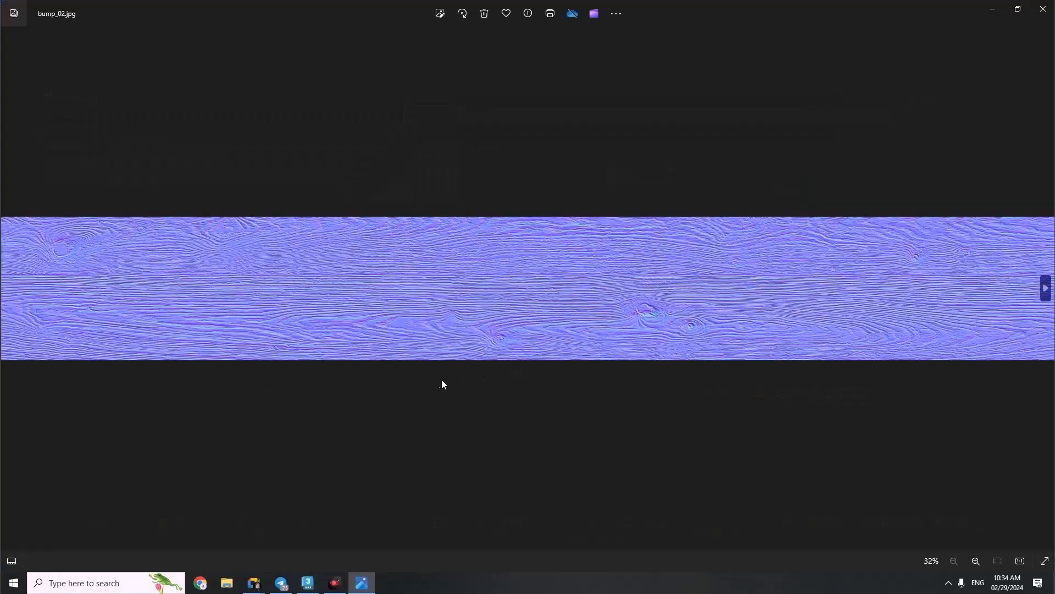
pyautogui.click(1045, 10)
# Load bump_02 through bump_07 from the bump folder into the bump MultiTexture map and close the texture manager
pyautogui.keyDown('shift'); pyautogui.click(341, 266); pyautogui.keyUp('shift')
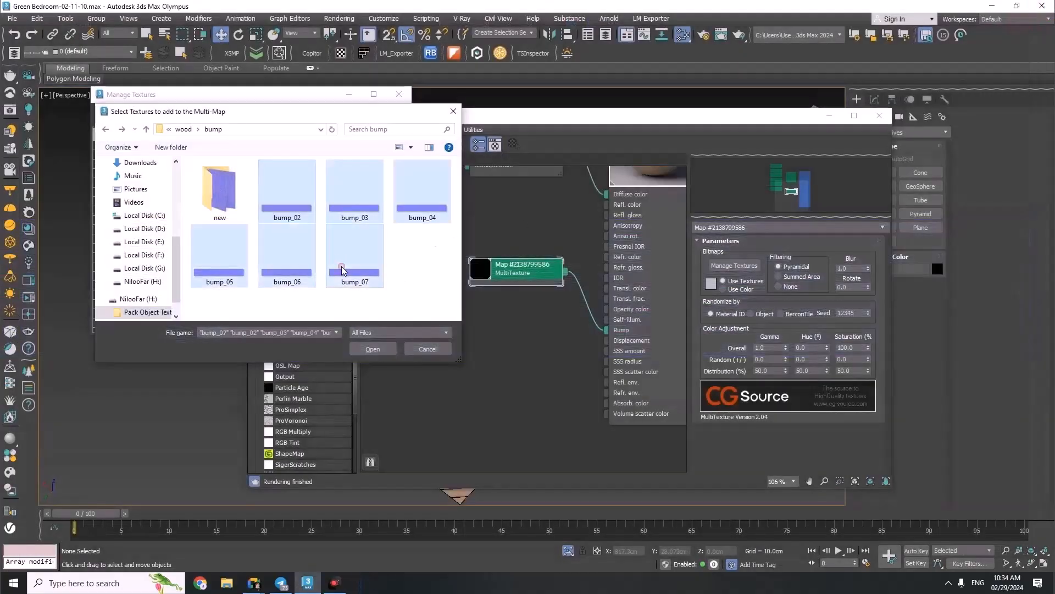
pyautogui.click(374, 349)
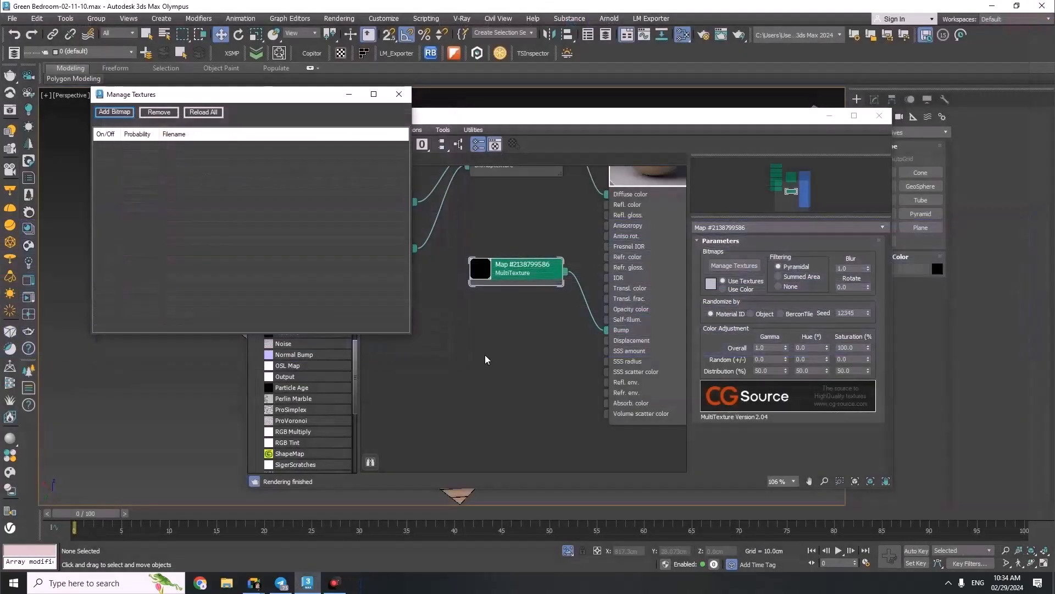
pyautogui.click(399, 94)
pyautogui.scroll(-1, 580, 390)
pyautogui.moveTo(543, 365); pyautogui.dragTo(573, 334, button='middle')
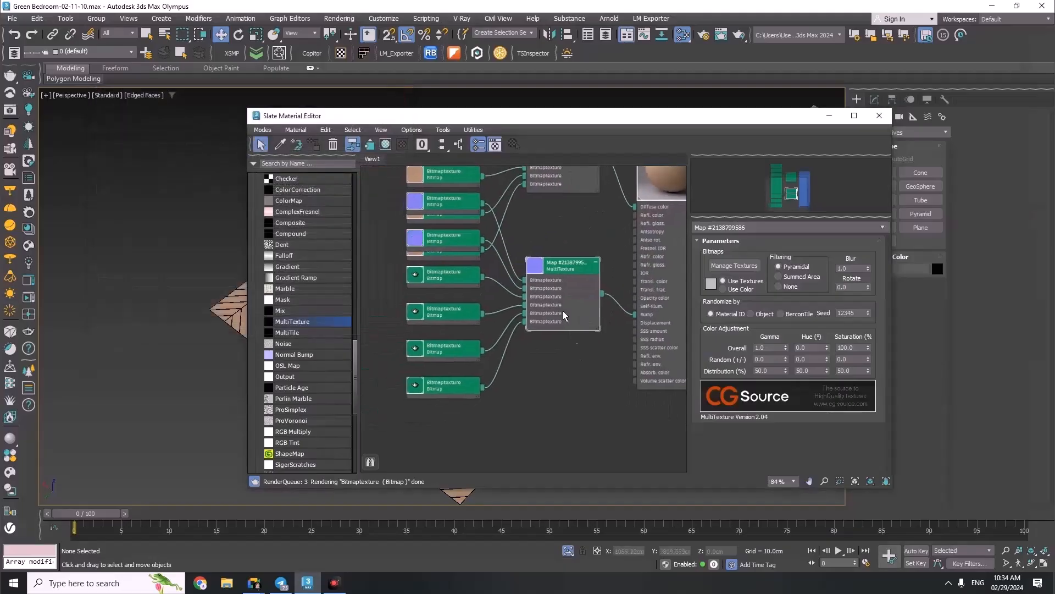
# Move the bump MultiTexture map and its bitmaps away from the Parquet material to make room for another map
pyautogui.moveTo(537, 267); pyautogui.dragTo(472, 345)
pyautogui.moveTo(528, 294); pyautogui.dragTo(532, 374, button='middle')
pyautogui.doubleClick(609, 251)
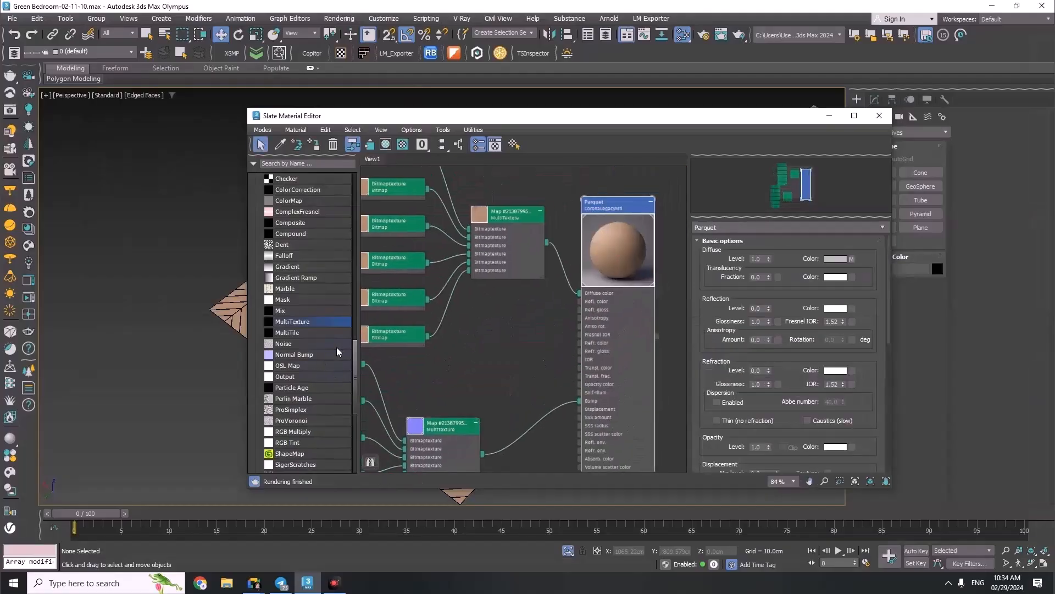
pyautogui.moveTo(446, 443); pyautogui.dragTo(470, 350, button='middle')
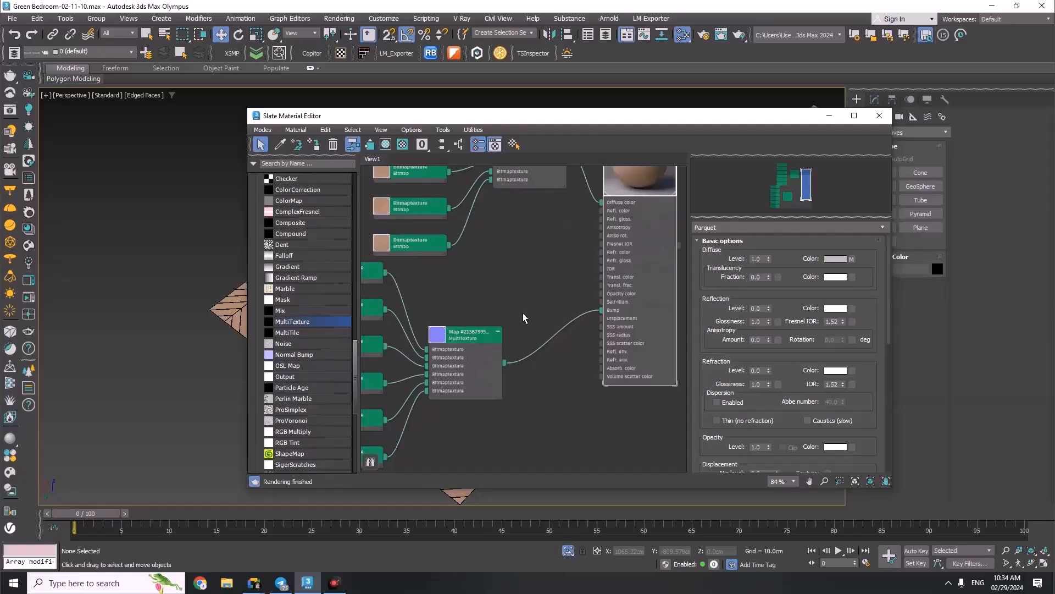
pyautogui.click(542, 295)
pyautogui.doubleClick(440, 340)
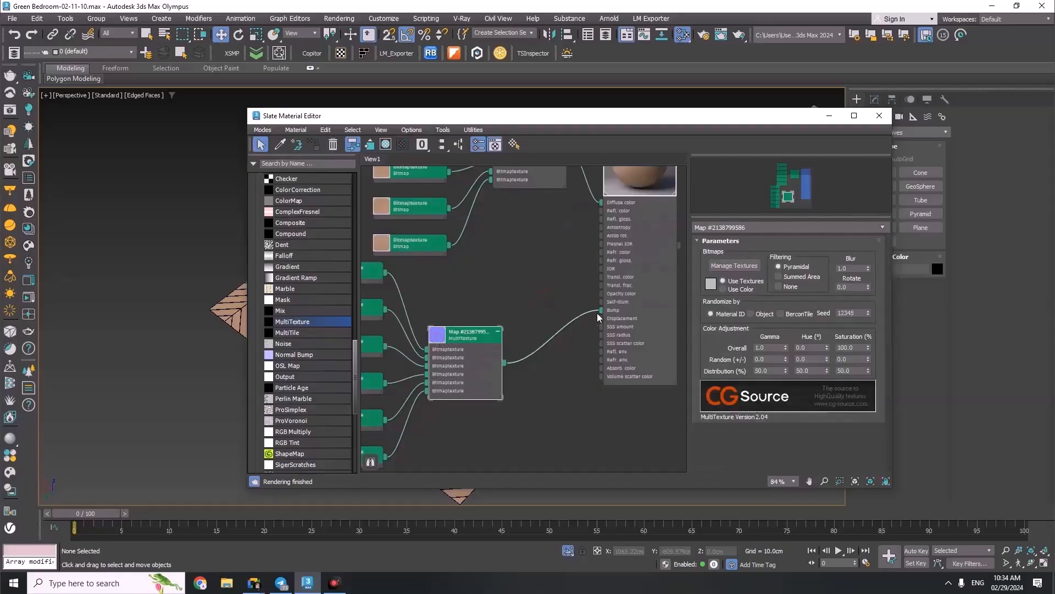
pyautogui.click(548, 302)
# Add a Normal Bump map between the bump MultiTexture map and the Parquet material's Bump input
pyautogui.click(293, 355)
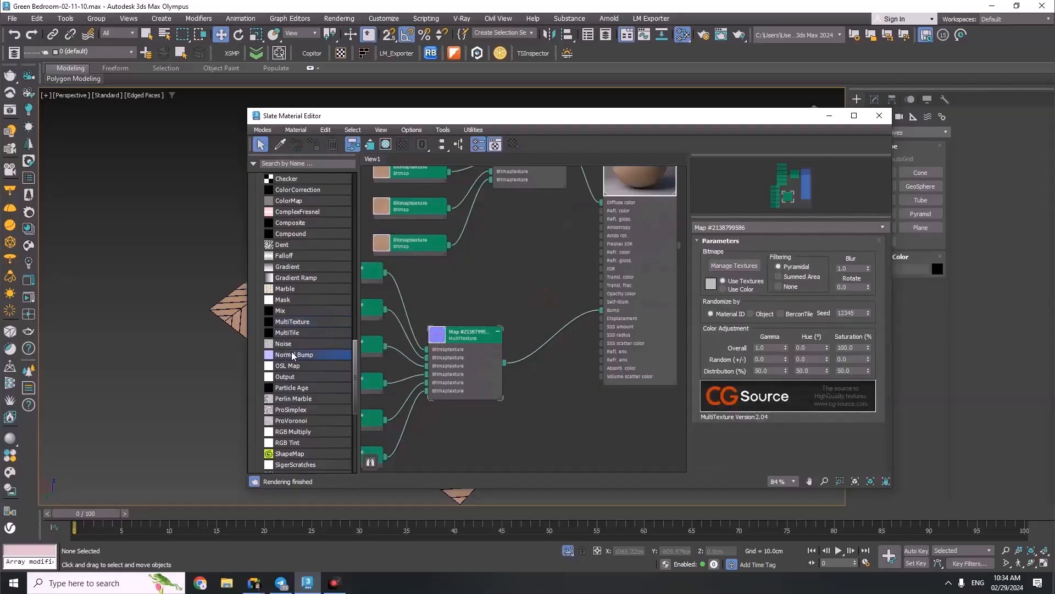
pyautogui.click(507, 266)
pyautogui.moveTo(488, 273); pyautogui.dragTo(506, 273)
pyautogui.moveTo(456, 336); pyautogui.dragTo(437, 336)
pyautogui.moveTo(601, 311); pyautogui.dragTo(491, 285)
pyautogui.moveTo(590, 311); pyautogui.dragTo(600, 311)
pyautogui.moveTo(433, 336); pyautogui.dragTo(397, 317)
pyautogui.moveTo(504, 263); pyautogui.dragTo(489, 299, button='middle')
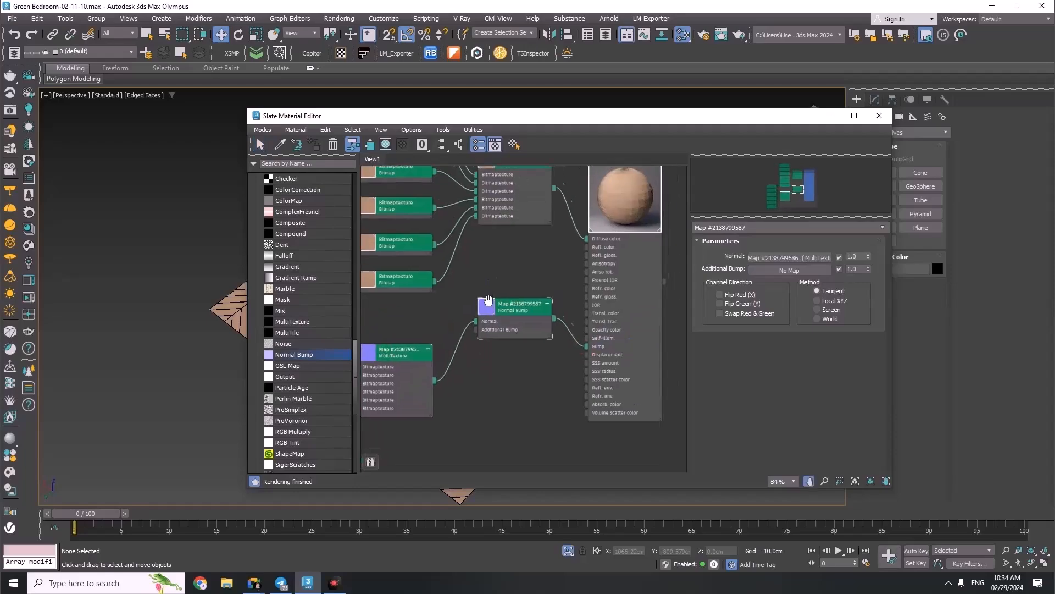
# Set the Parquet material's Bump amount to 5
pyautogui.click(636, 200)
pyautogui.moveTo(759, 411); pyautogui.dragTo(756, 93)
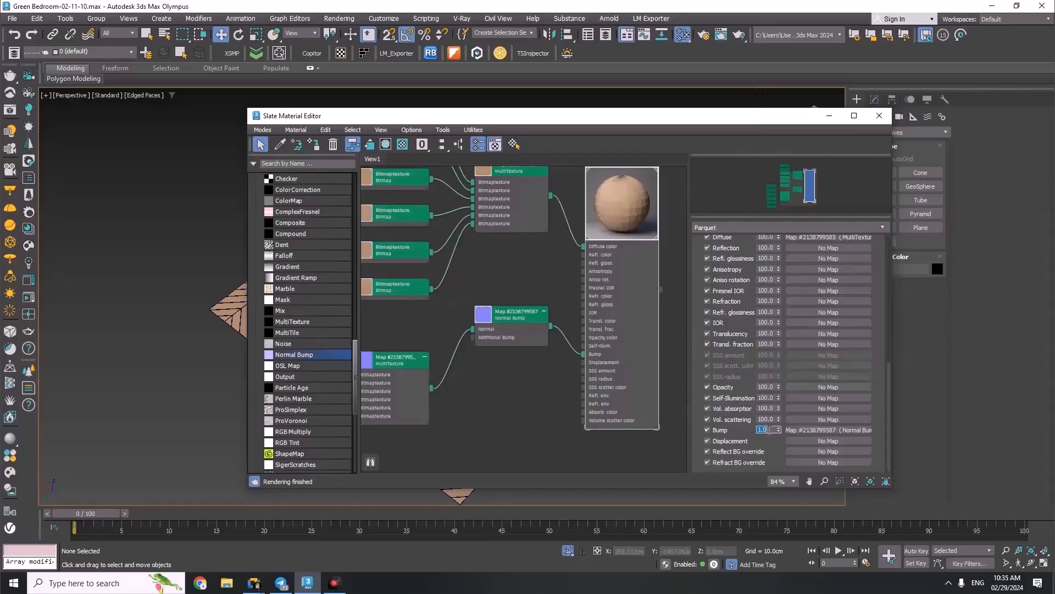
pyautogui.write('2')
pyautogui.press('Return')
pyautogui.write('5')
pyautogui.press('Return')
# Set the Blur of both the diffuse and the bump MultiTexture maps to 0.01
pyautogui.moveTo(543, 265); pyautogui.dragTo(565, 316, button='middle')
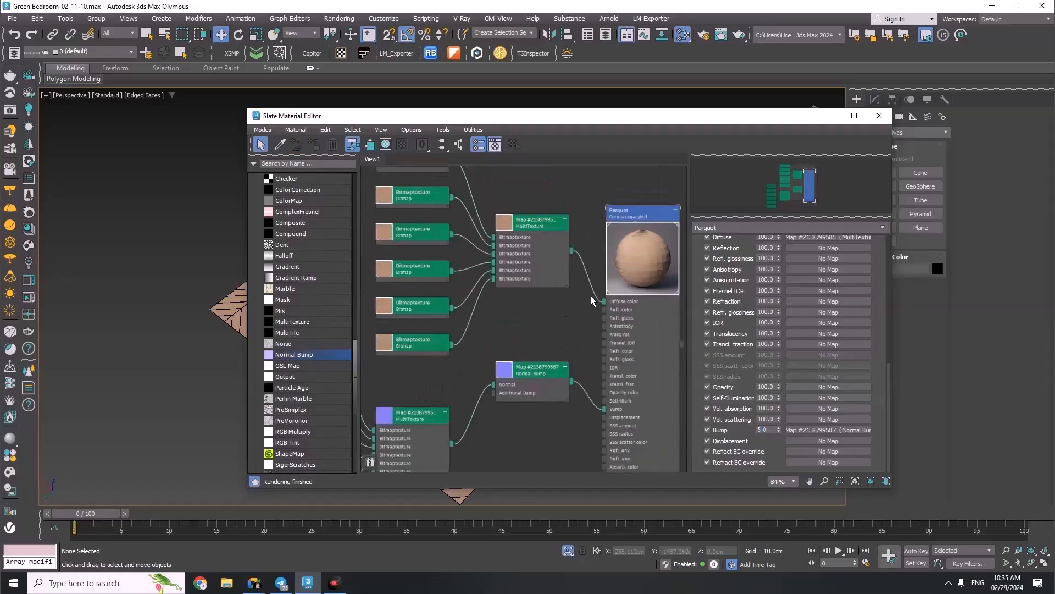
pyautogui.click(517, 227)
pyautogui.doubleClick(516, 227)
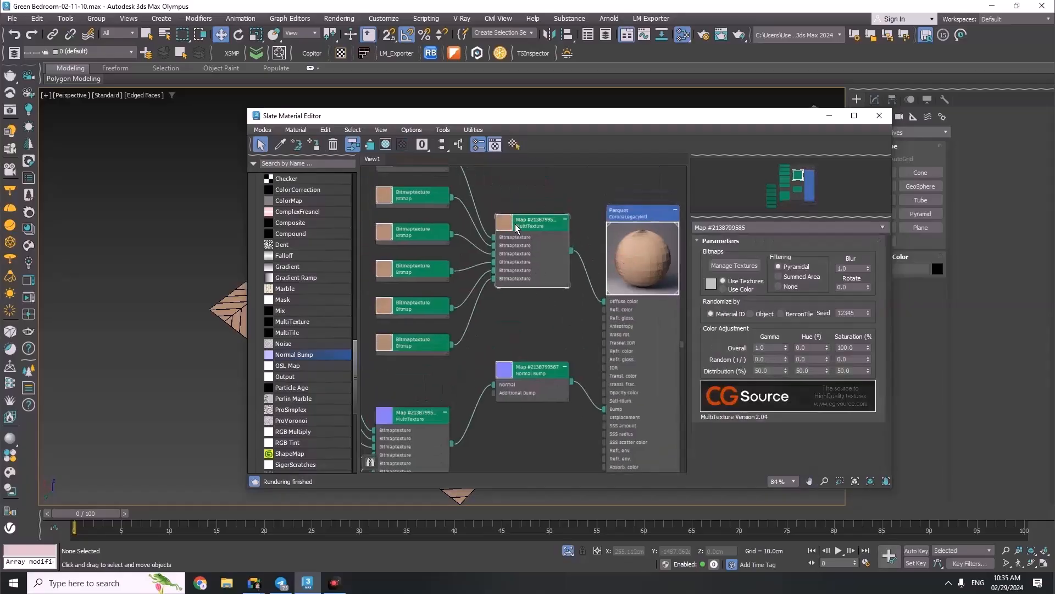
pyautogui.rightClick(868, 270)
pyautogui.doubleClick(516, 369)
pyautogui.doubleClick(418, 415)
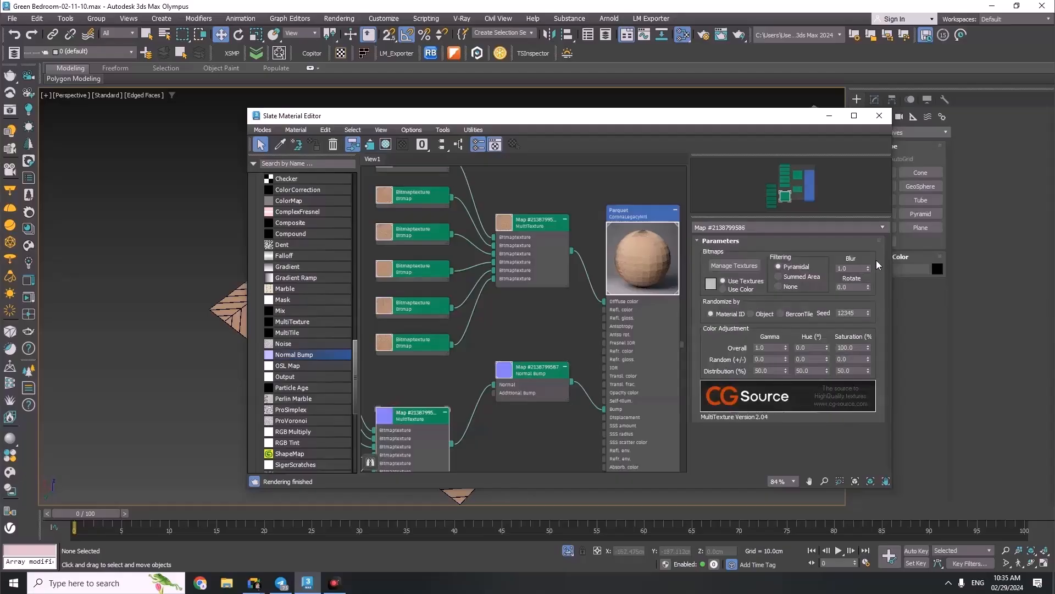
pyautogui.rightClick(869, 268)
pyautogui.doubleClick(508, 227)
# Lay out the node tree and set the Parquet material's Reflection Level to 1.0
pyautogui.scroll(-1, 506, 357)
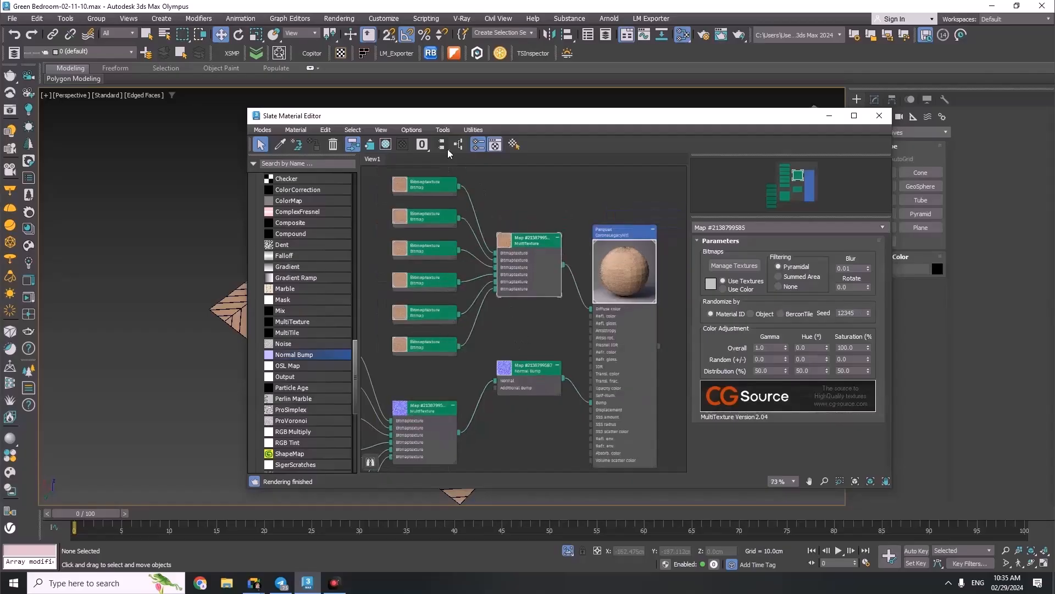
pyautogui.click(442, 144)
pyautogui.moveTo(650, 239); pyautogui.dragTo(644, 243, button='middle')
pyautogui.scroll(2, 643, 244)
pyautogui.doubleClick(635, 246)
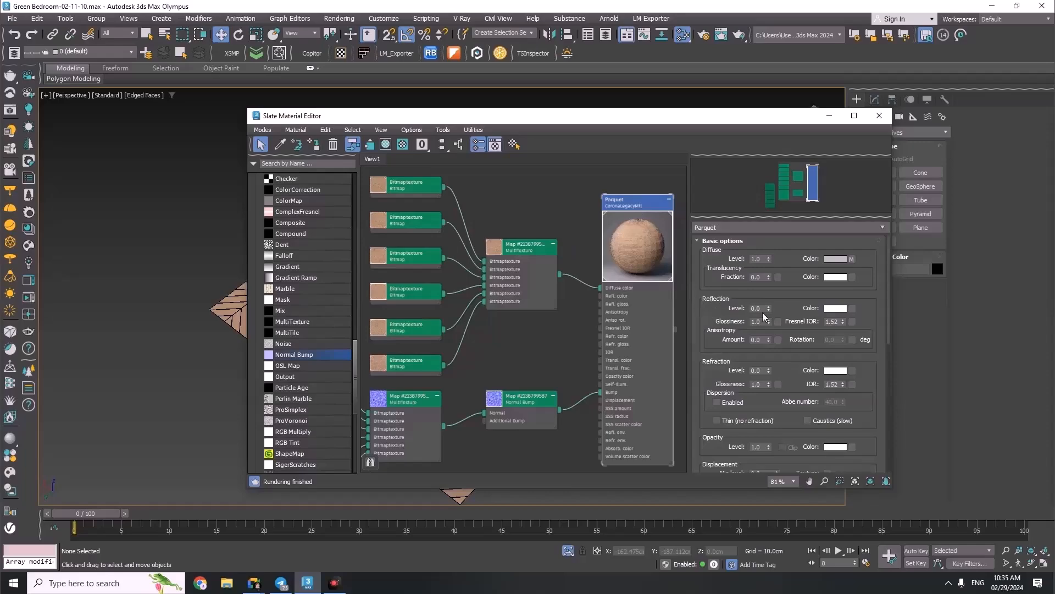
pyautogui.moveTo(768, 307); pyautogui.dragTo(766, 143)
# Feed the diffuse MultiTexture into a new Color Correction map and connect that map to the Parquet material's Refl. gloss input
pyautogui.moveTo(518, 252); pyautogui.dragTo(543, 318)
pyautogui.moveTo(580, 341)
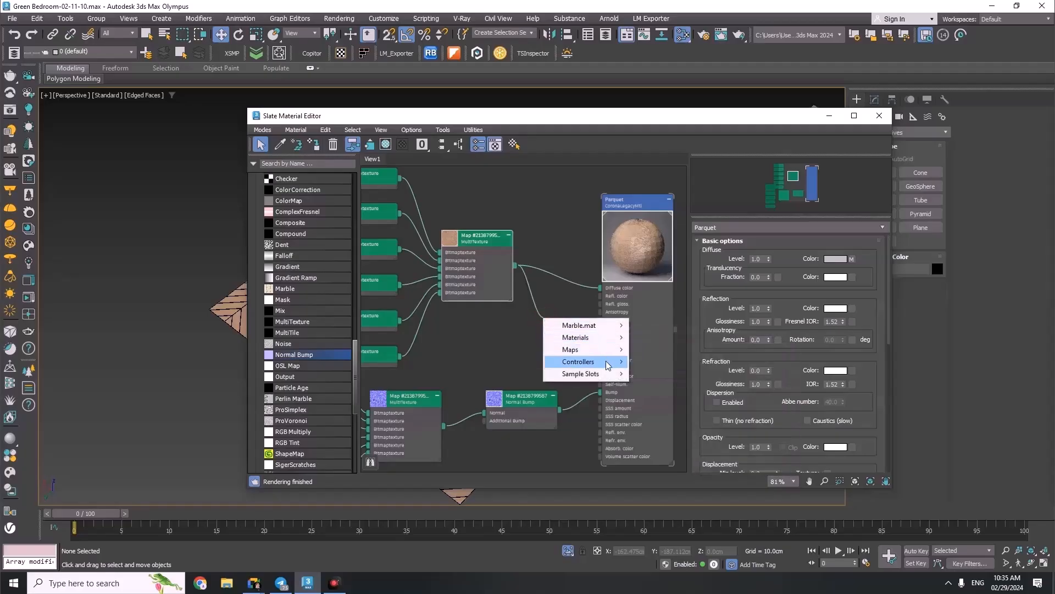
pyautogui.moveTo(614, 353)
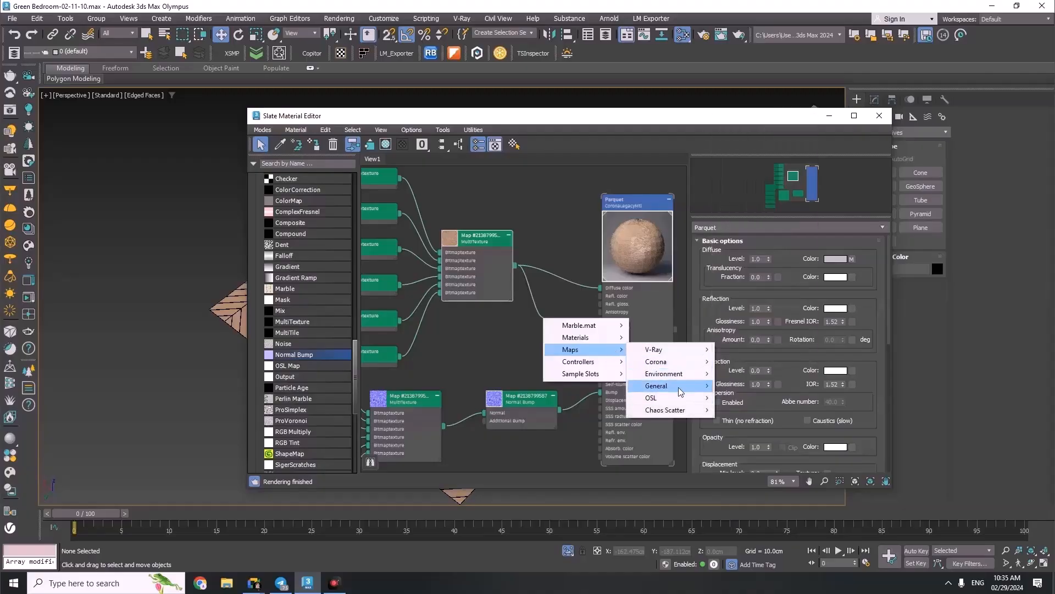
pyautogui.moveTo(680, 387)
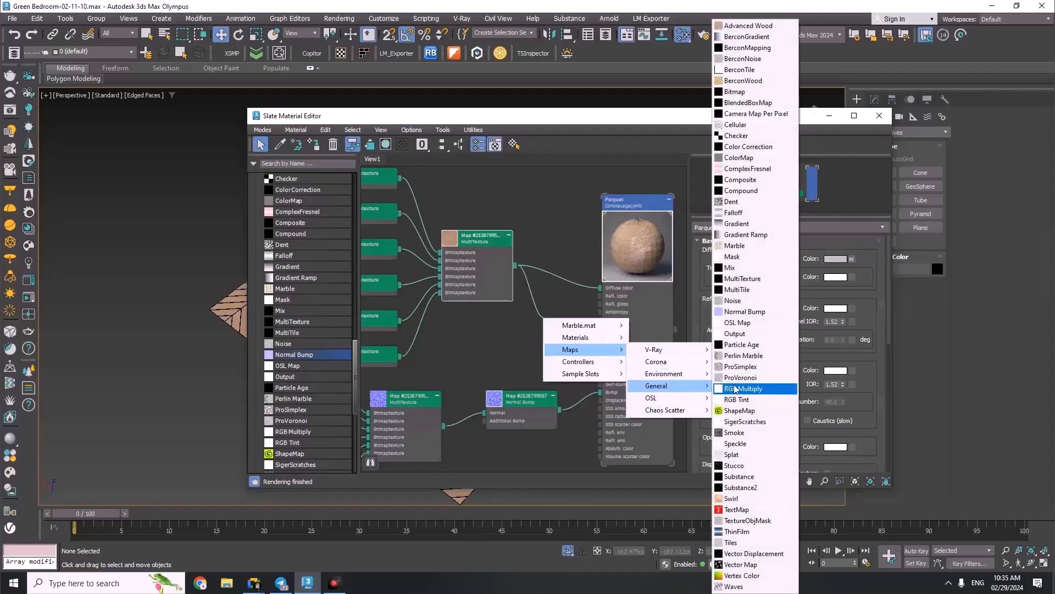
pyautogui.click(734, 147)
pyautogui.scroll(3, 607, 323)
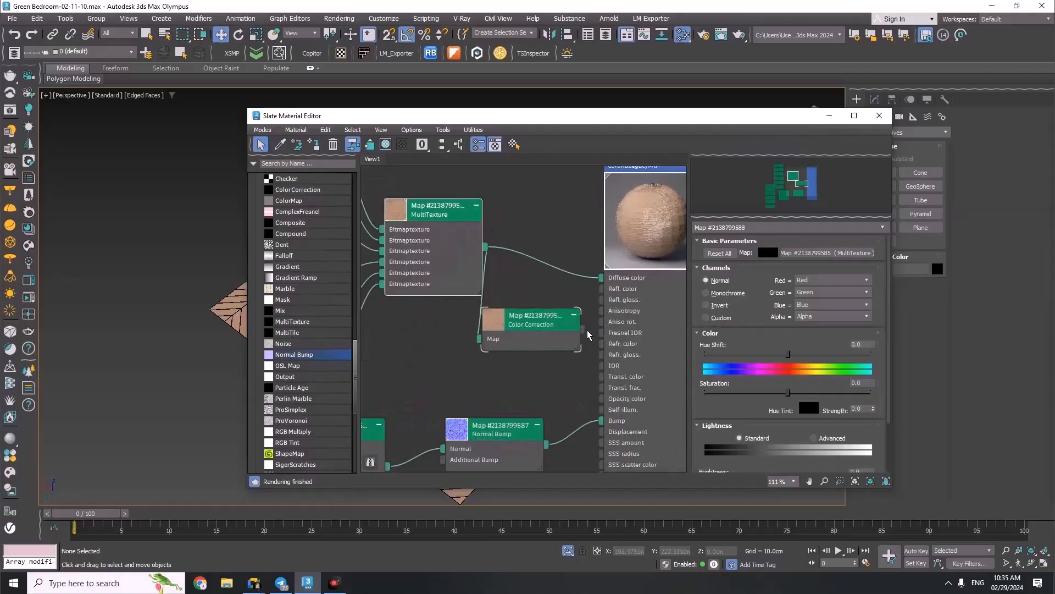
pyautogui.moveTo(587, 325); pyautogui.dragTo(600, 304)
pyautogui.moveTo(439, 208); pyautogui.dragTo(379, 209)
pyautogui.moveTo(425, 246); pyautogui.dragTo(507, 336)
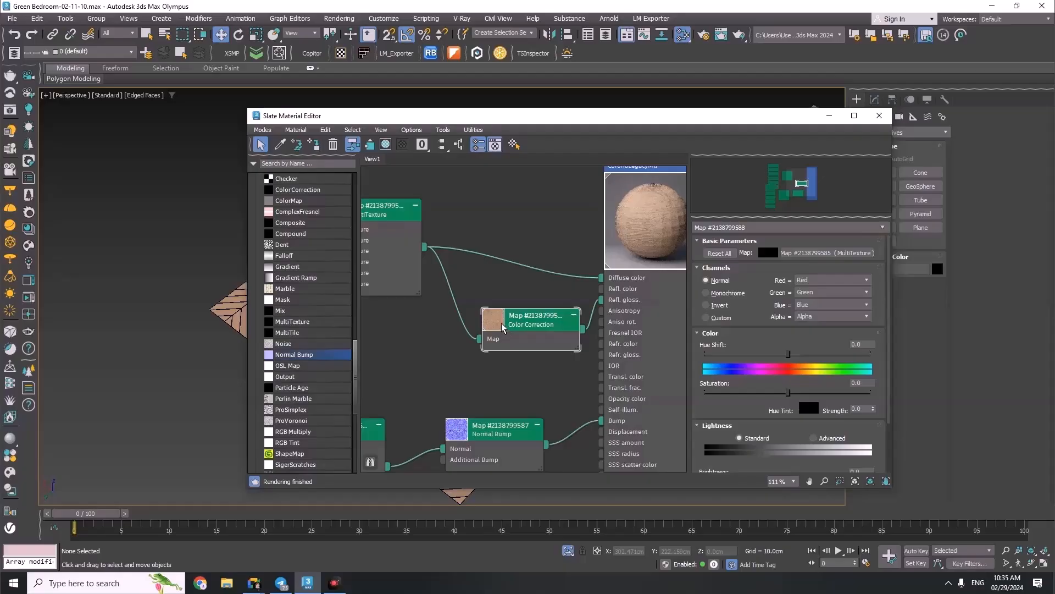
# Set the Color Correction map to Monochrome with Advanced lightness and an RGB Gamma/Contrast of 1.5
pyautogui.click(706, 293)
pyautogui.moveTo(627, 258); pyautogui.dragTo(585, 259, button='middle')
pyautogui.click(813, 438)
pyautogui.scroll(-2, 754, 285)
pyautogui.doubleClick(787, 415)
pyautogui.write('1.5')
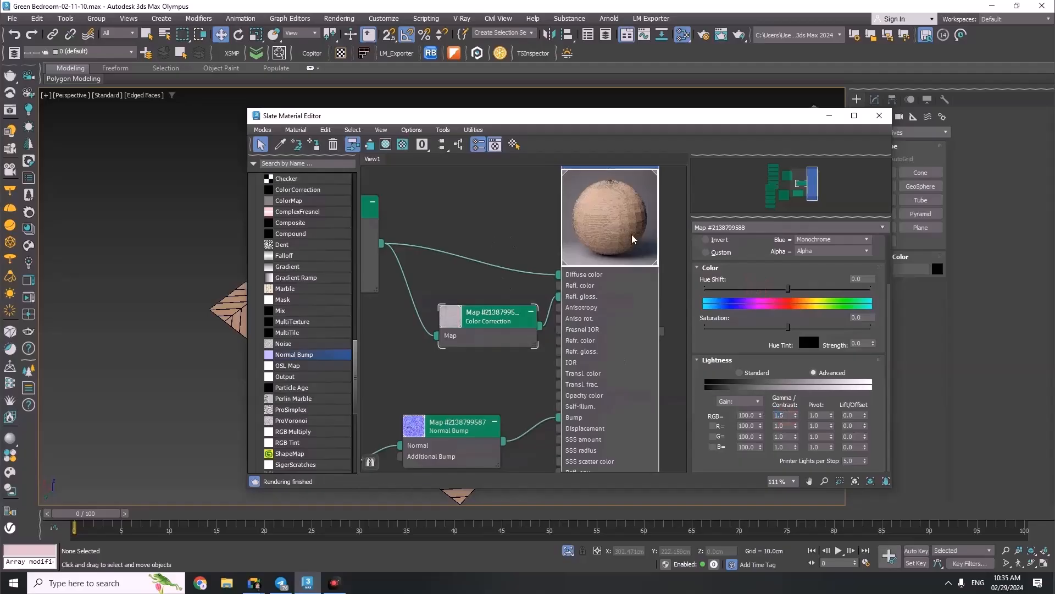
# Copy the reflection glossiness Color Correction map to the Parquet material's reflection color as an instance
pyautogui.doubleClick(631, 236)
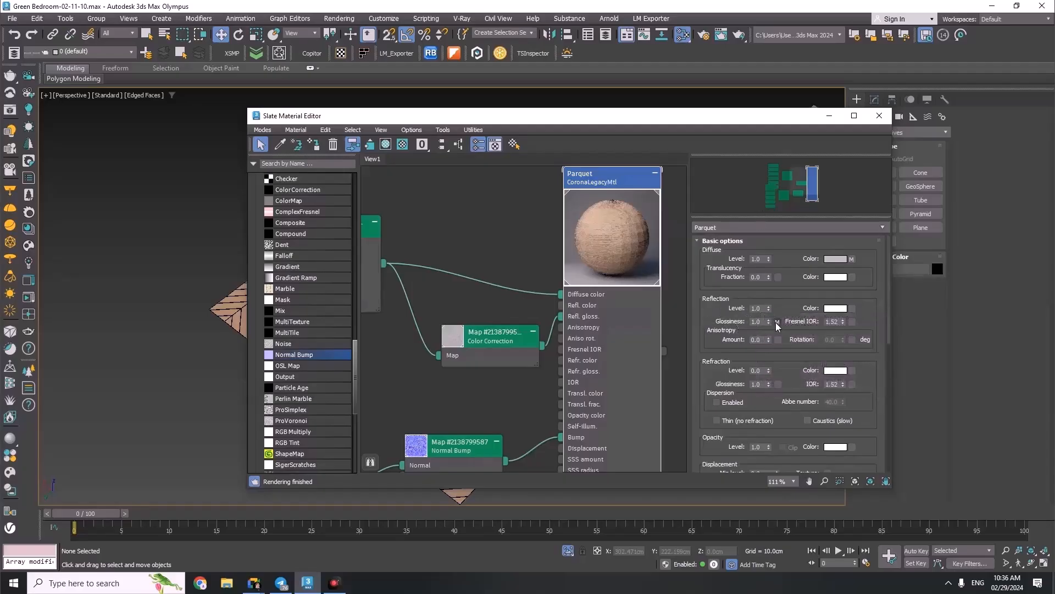
pyautogui.moveTo(430, 266); pyautogui.dragTo(513, 278, button='middle')
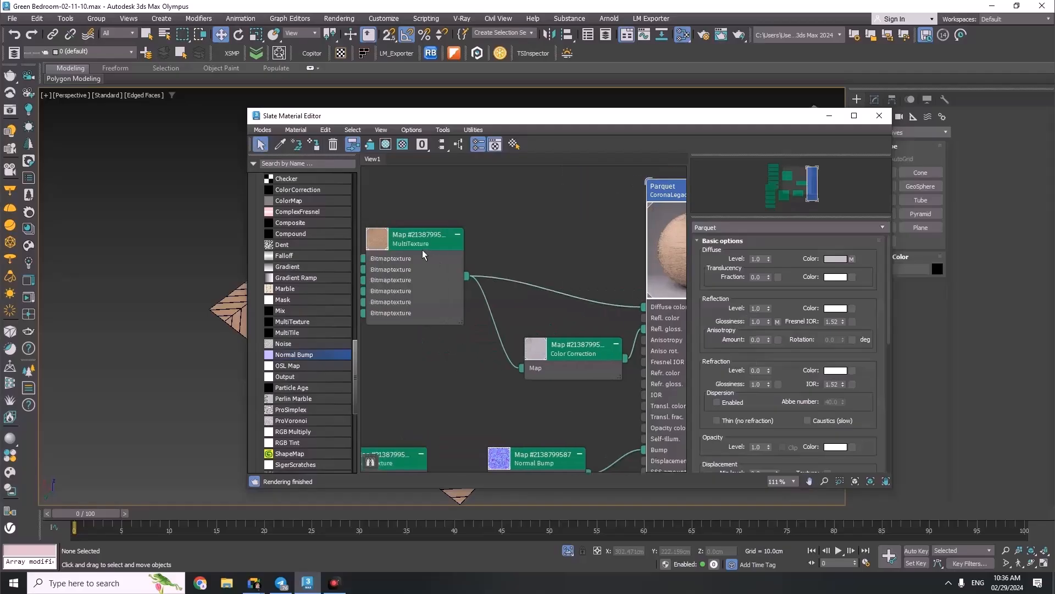
pyautogui.moveTo(569, 359); pyautogui.dragTo(494, 323, button='middle')
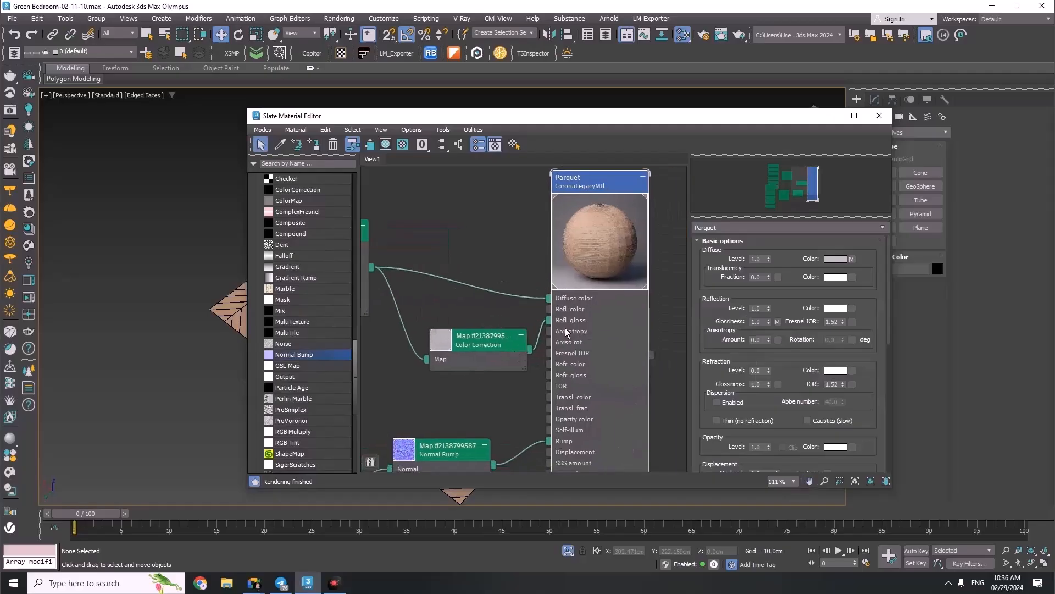
pyautogui.moveTo(549, 322); pyautogui.dragTo(855, 311)
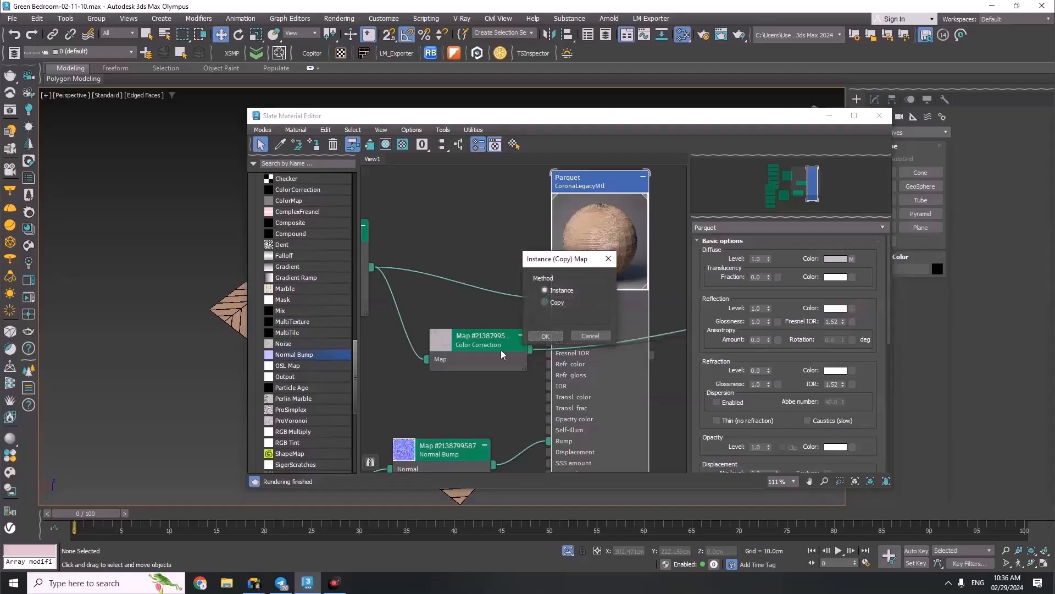
pyautogui.click(537, 336)
pyautogui.moveTo(482, 341); pyautogui.dragTo(451, 330, button='middle')
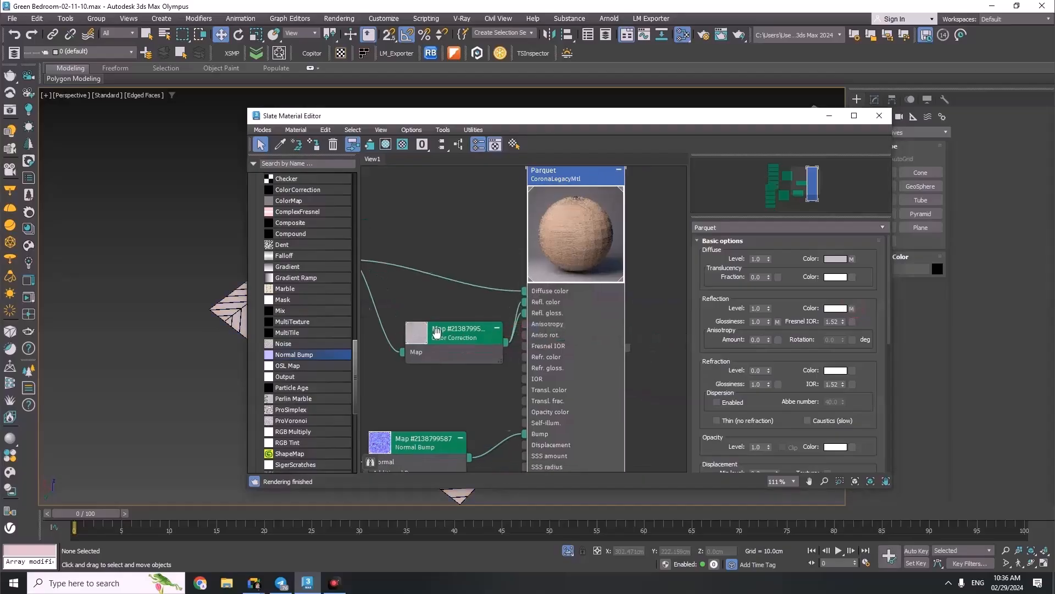
# Try a reflection glossiness of 0.9 with its map cleared, and restore the Color Correction map and the 1.0 value
pyautogui.rightClick(777, 322)
pyautogui.click(797, 352)
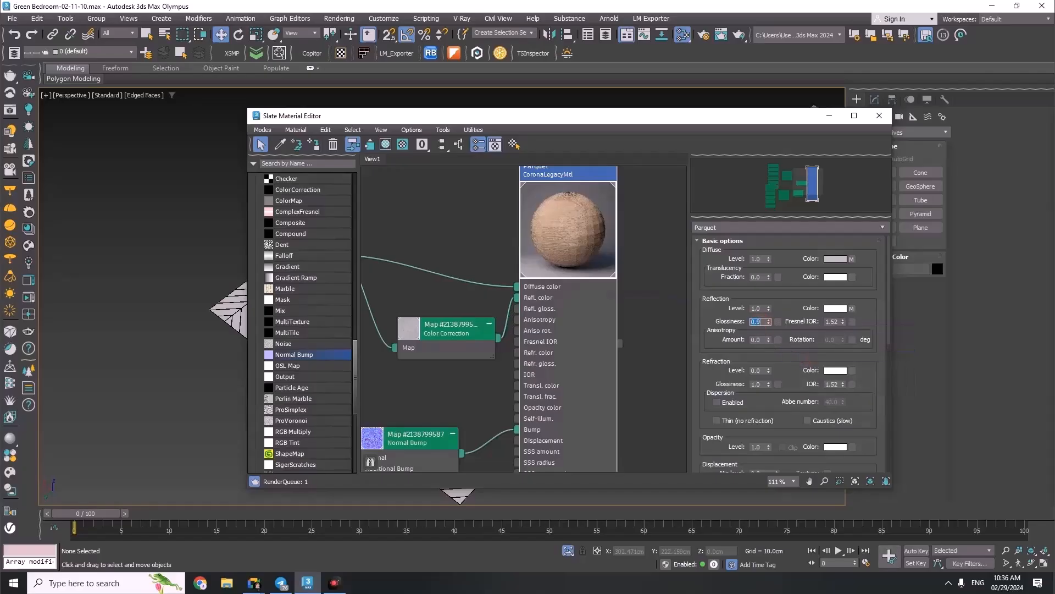
pyautogui.moveTo(498, 340); pyautogui.dragTo(516, 311)
pyautogui.moveTo(769, 322); pyautogui.dragTo(768, 312)
# Arrange all nodes of the Parquet material tree into tidy, non-overlapping columns
pyautogui.click(470, 223)
pyautogui.press('z')
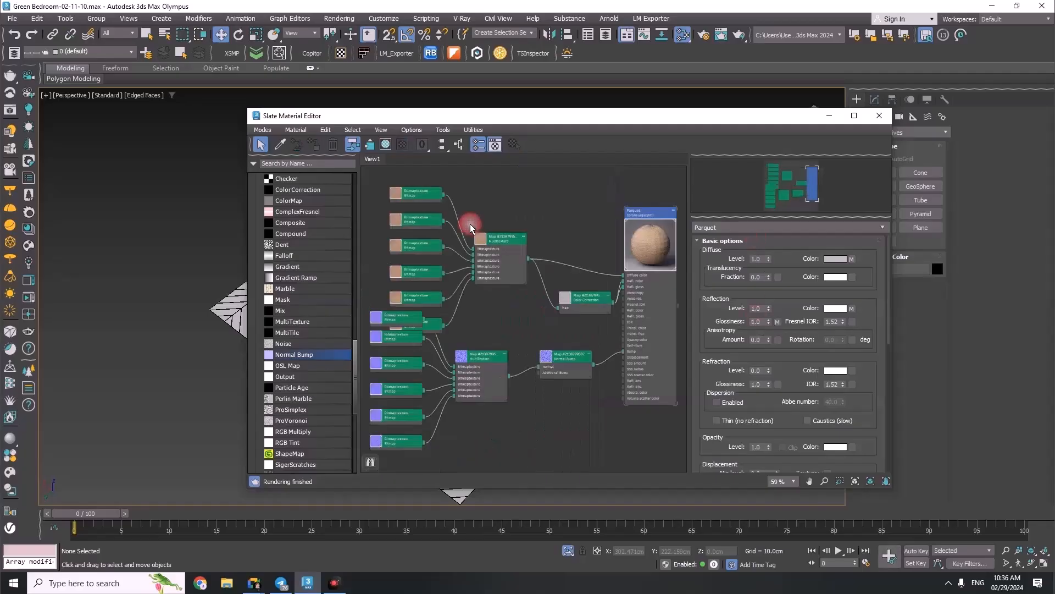
pyautogui.click(478, 146)
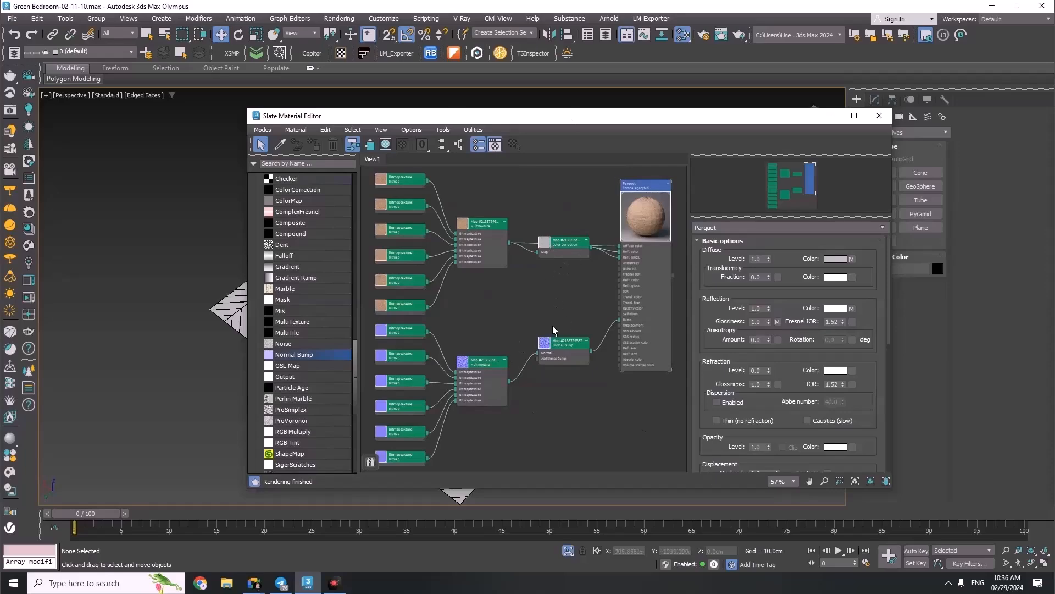
pyautogui.click(504, 329)
# Assign the Parquet material to the selected chevron floor
pyautogui.click(664, 204)
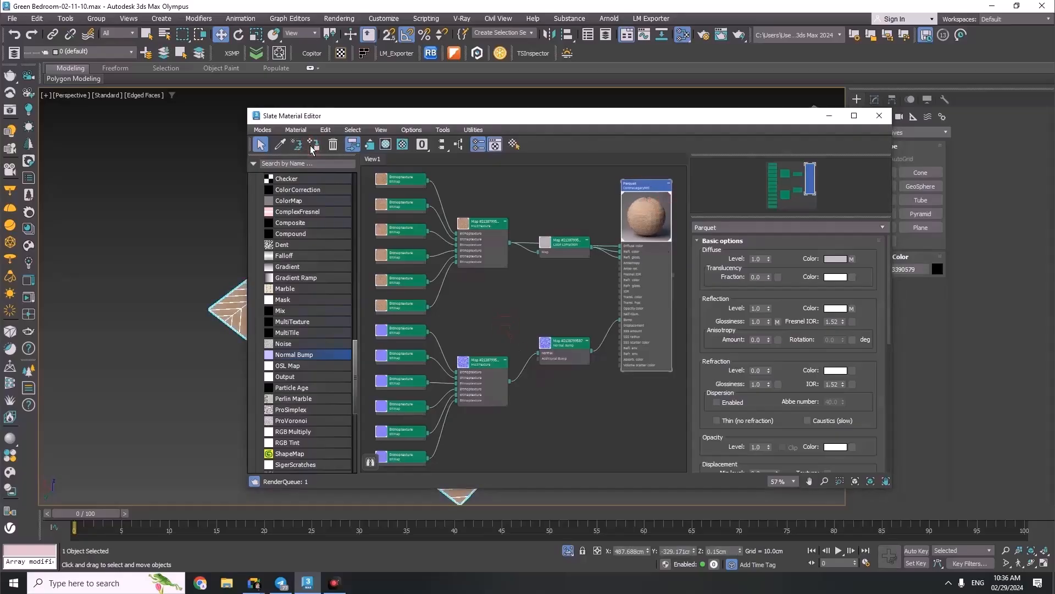
pyautogui.rightClick(647, 219)
pyautogui.click(665, 369)
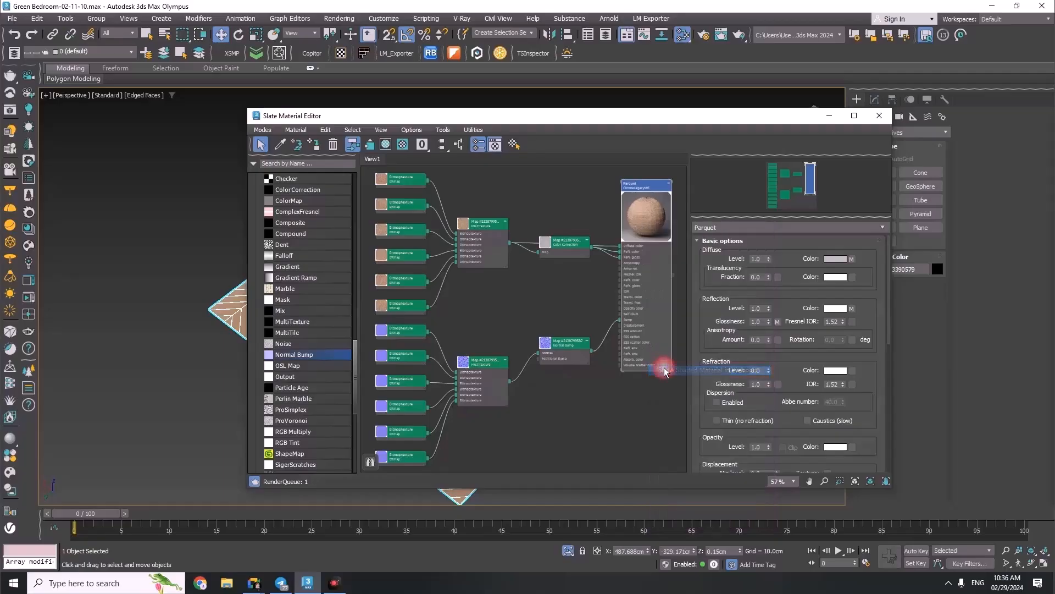
pyautogui.click(510, 316)
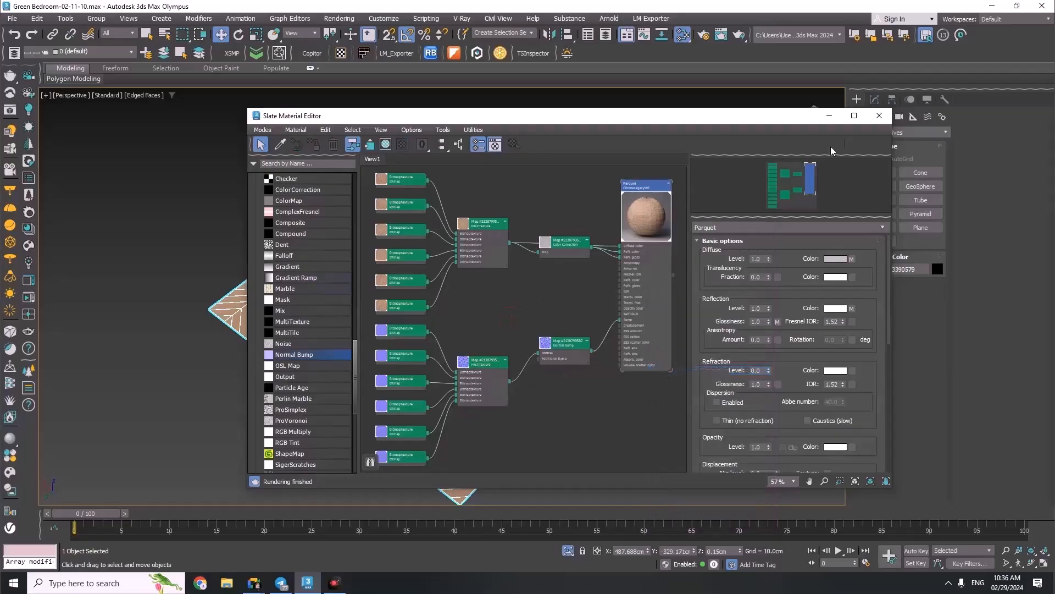
# Close the material editor and examine the parquet material on the chevron floor in the Perspective view
pyautogui.click(879, 116)
pyautogui.scroll(8, 518, 282)
pyautogui.scroll(-10, 445, 286)
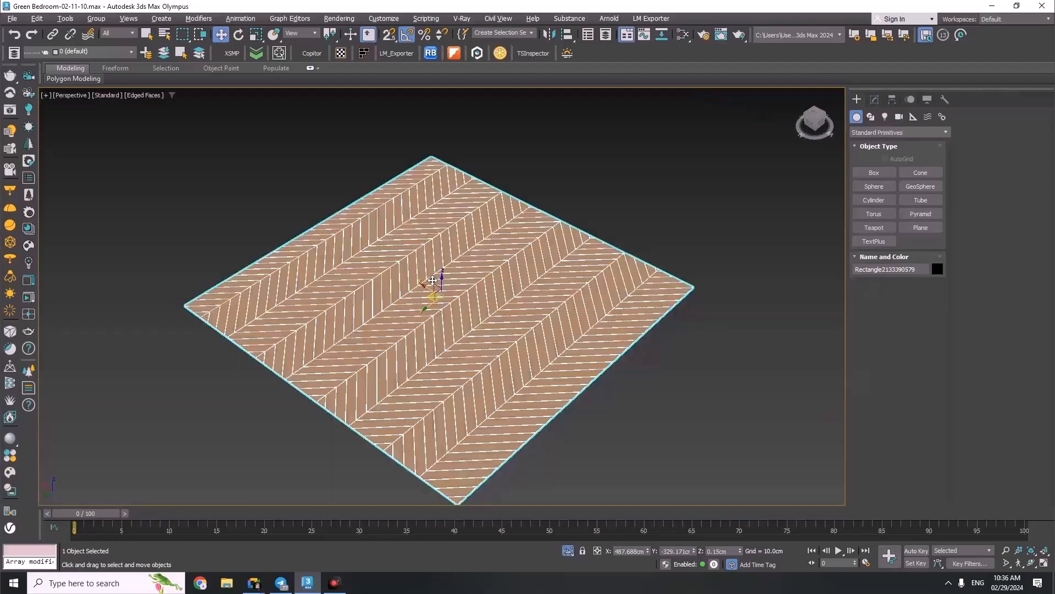
pyautogui.click(537, 207)
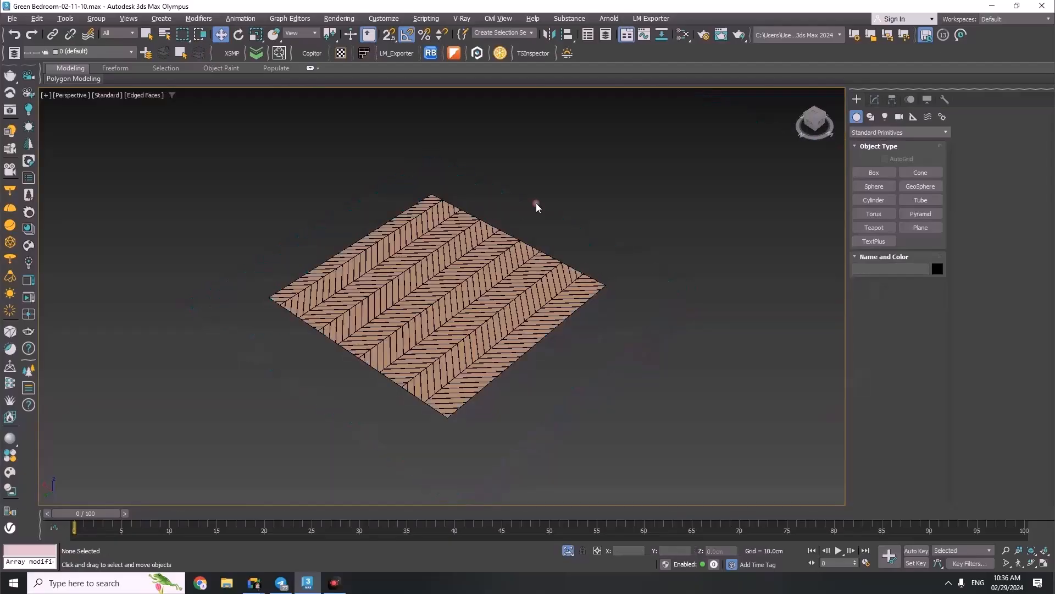
pyautogui.scroll(5, 425, 287)
pyautogui.click(458, 346)
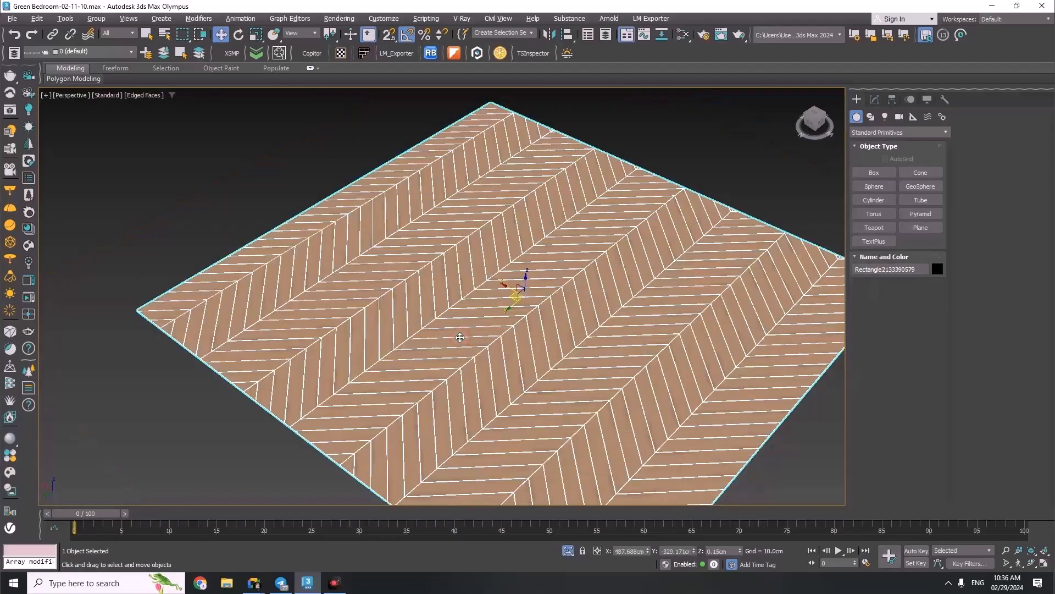
# Open the file details of the first diffuse bitmap's image, Eiche-Salis-basic-natural_03, to check its pixel dimensions
pyautogui.press('m')
pyautogui.doubleClick(388, 184)
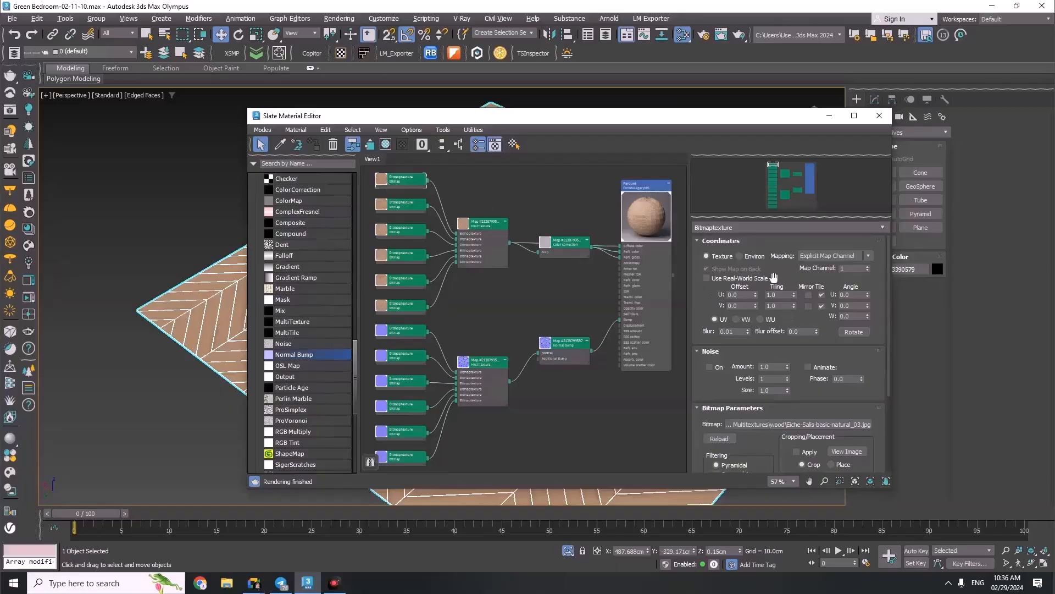
pyautogui.click(774, 424)
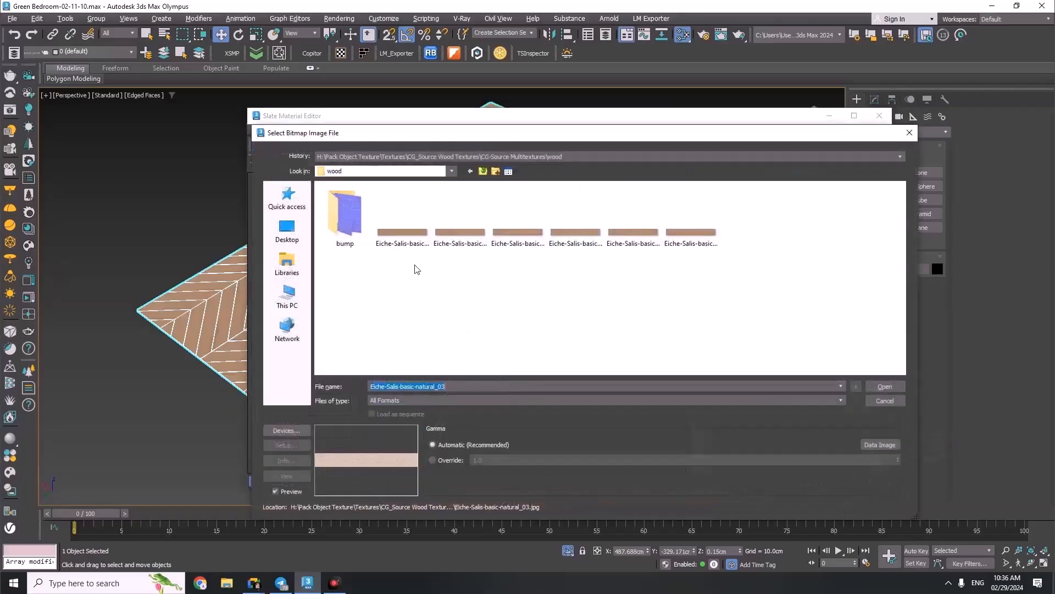
pyautogui.rightClick(407, 233)
pyautogui.click(440, 561)
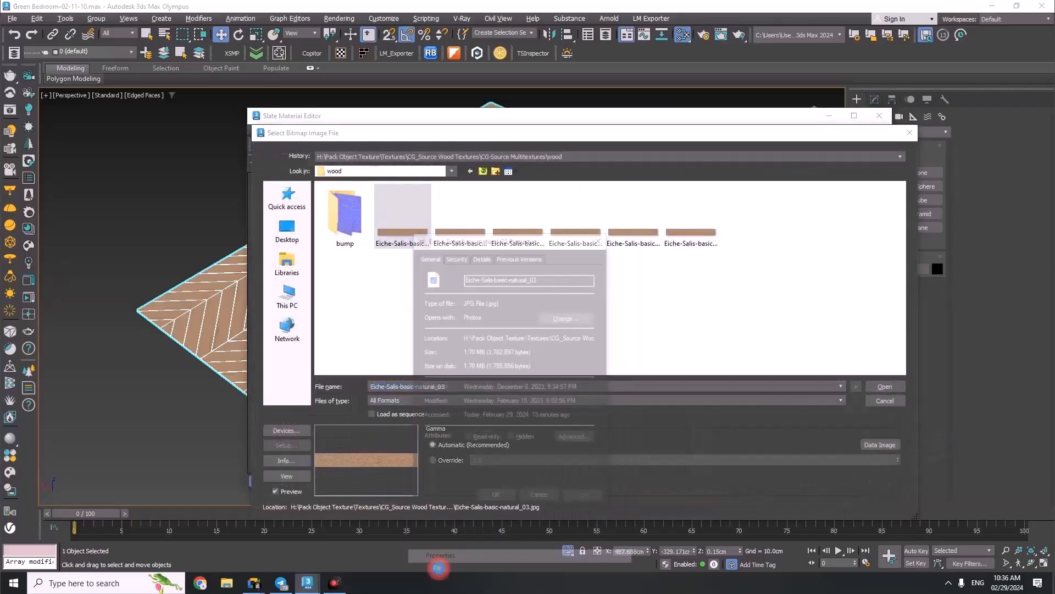
pyautogui.click(481, 256)
pyautogui.moveTo(485, 238); pyautogui.dragTo(210, 130)
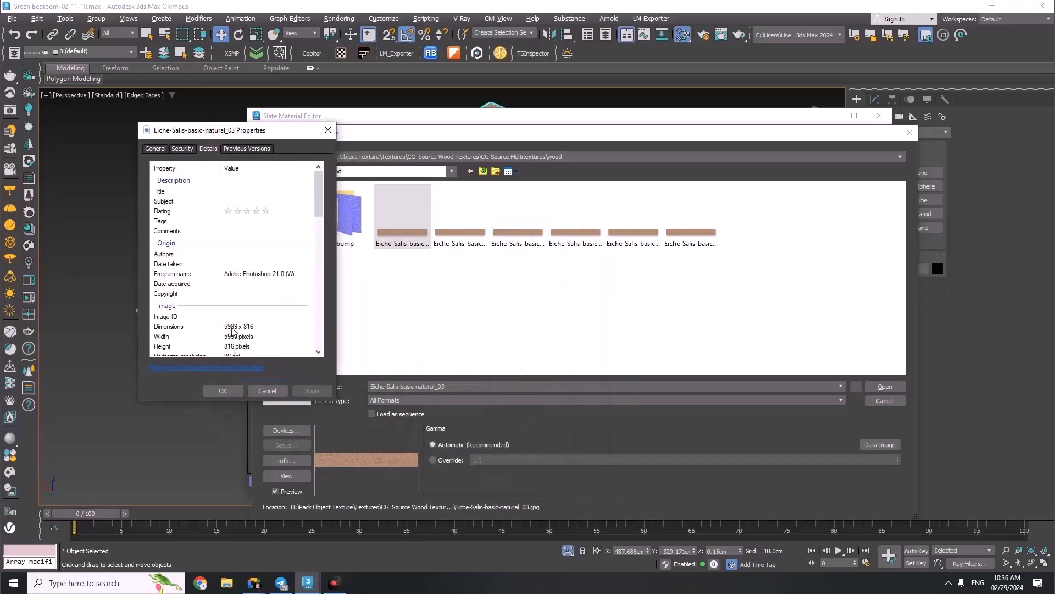
# Open Calculator and divide the texture's pixel width by its height, 5999 by 816
pyautogui.click(8, 586)
pyautogui.write('ca')
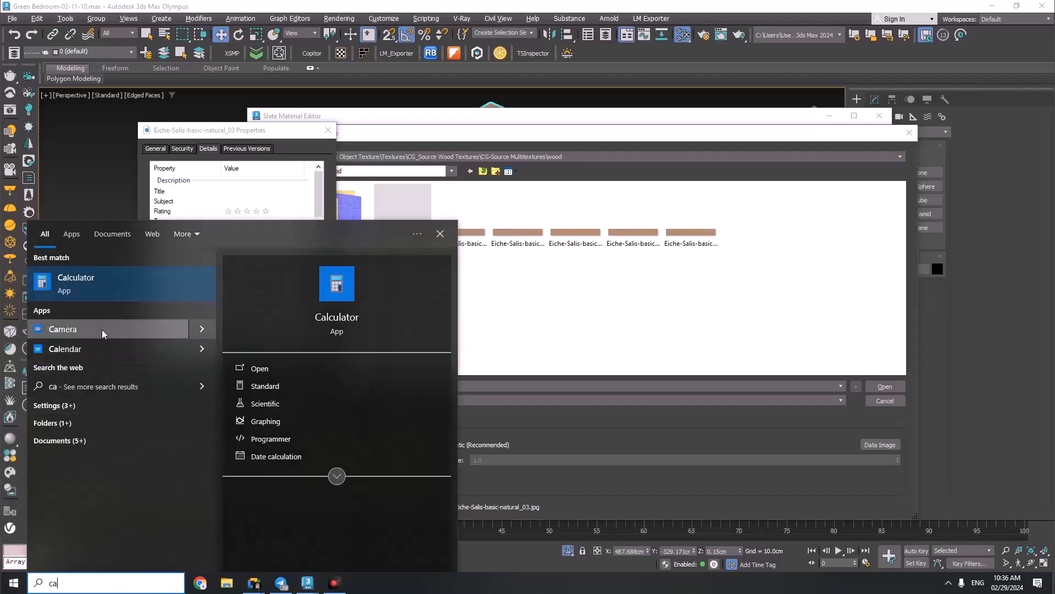
pyautogui.click(101, 283)
pyautogui.moveTo(220, 185); pyautogui.dragTo(577, 183)
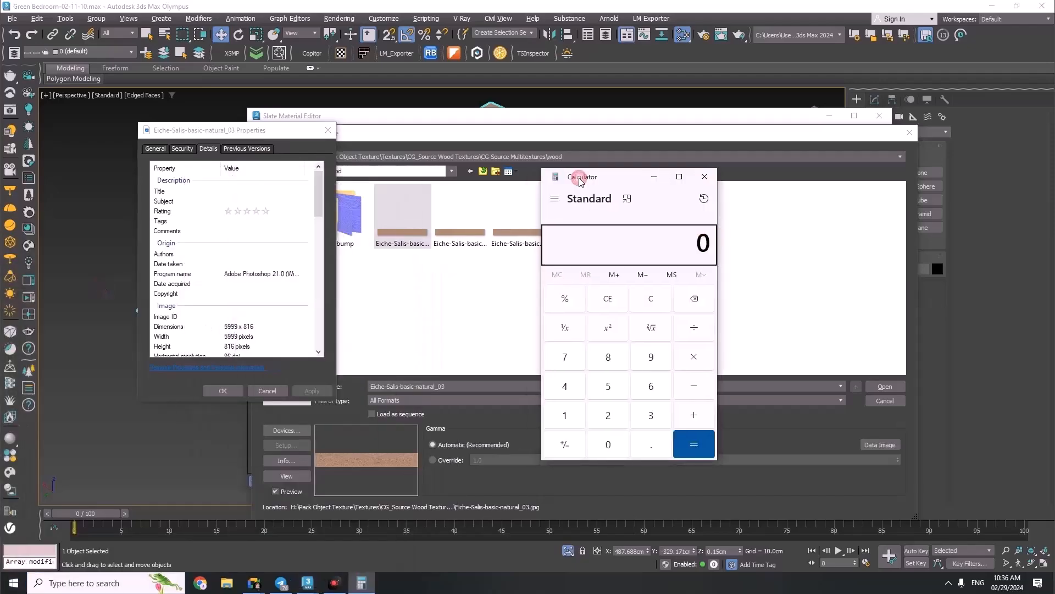
pyautogui.click(610, 386)
pyautogui.click(652, 356)
pyautogui.doubleClick(652, 356)
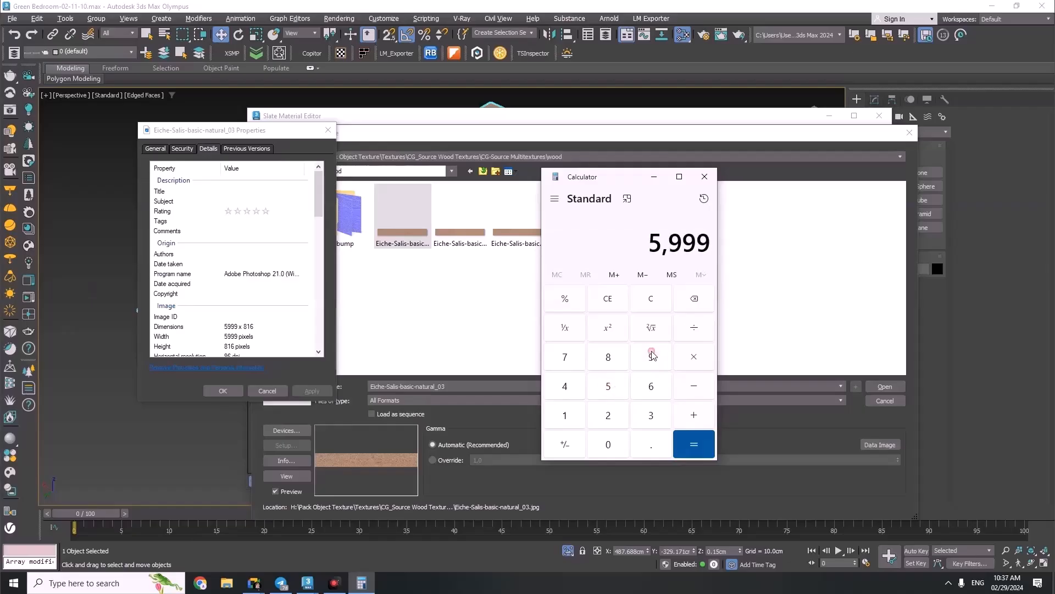
pyautogui.click(694, 329)
pyautogui.click(608, 360)
pyautogui.click(568, 427)
pyautogui.click(651, 386)
pyautogui.click(694, 444)
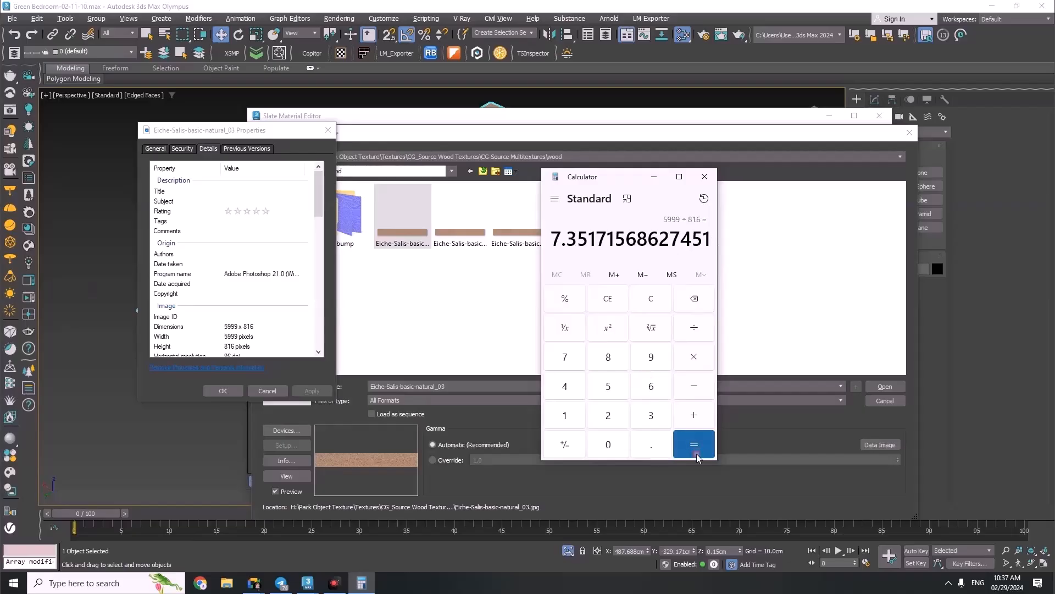
# Close Calculator, the image's file properties, the bitmap selection dialog and the material editor
pyautogui.click(704, 177)
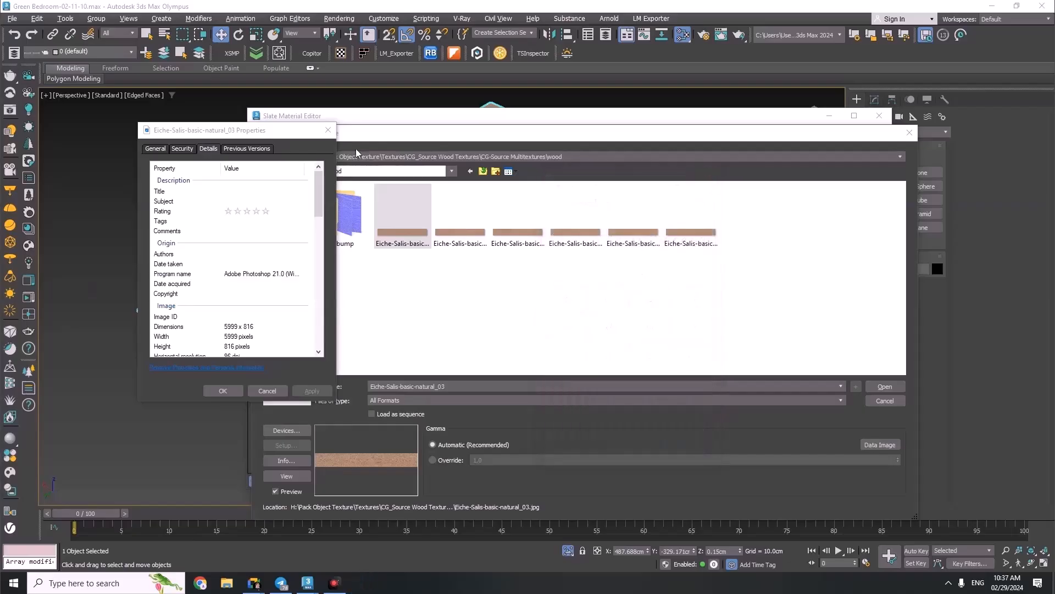
pyautogui.click(328, 129)
pyautogui.click(909, 132)
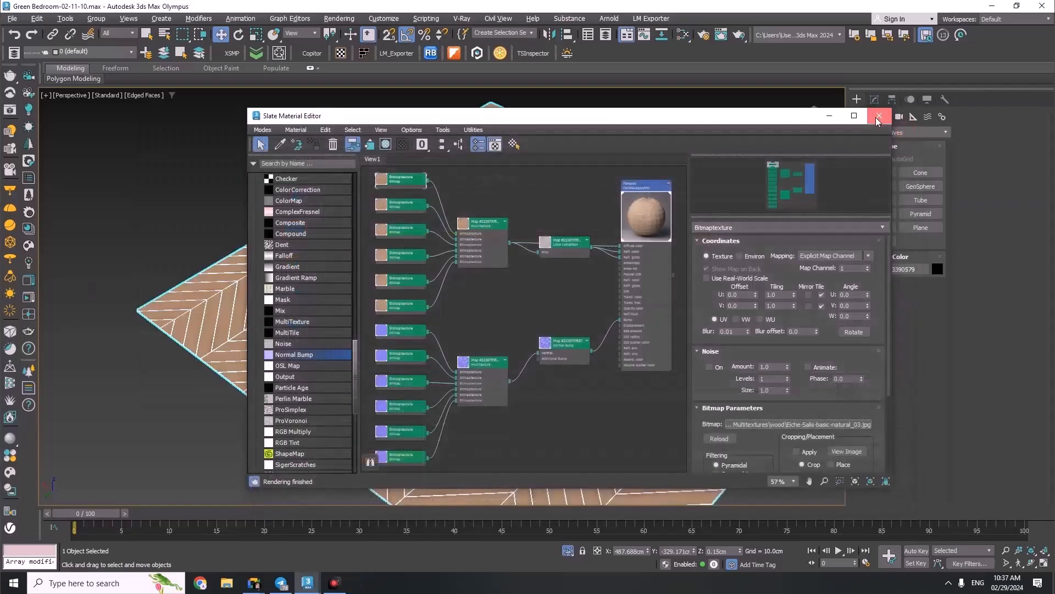
pyautogui.click(878, 115)
pyautogui.click(235, 434)
pyautogui.moveTo(308, 582)
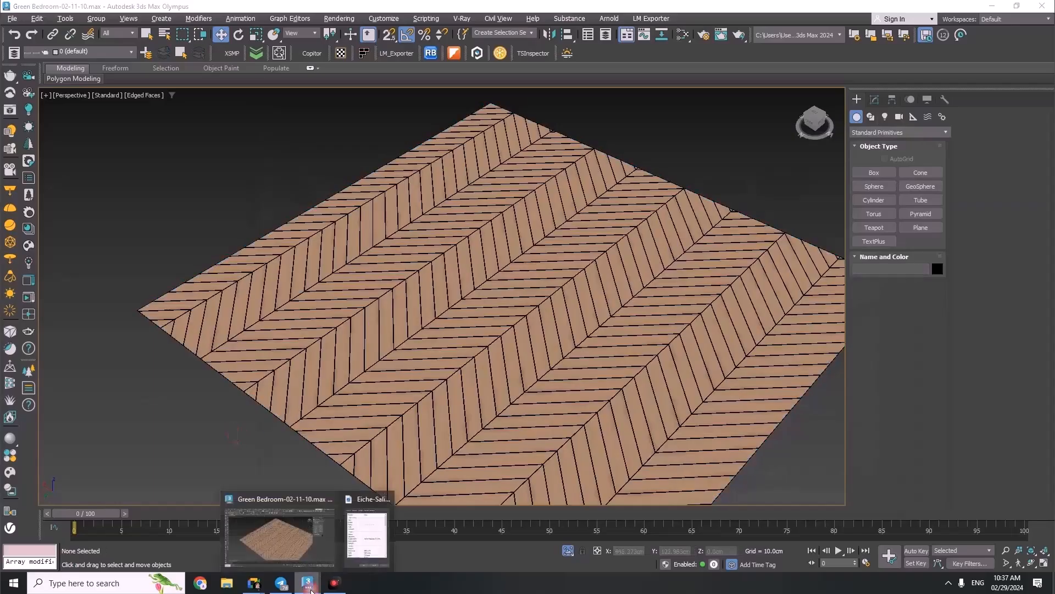
pyautogui.click(364, 543)
pyautogui.click(328, 129)
# Set the chevron floor's FloorGenerator board width to 10 cm
pyautogui.click(437, 208)
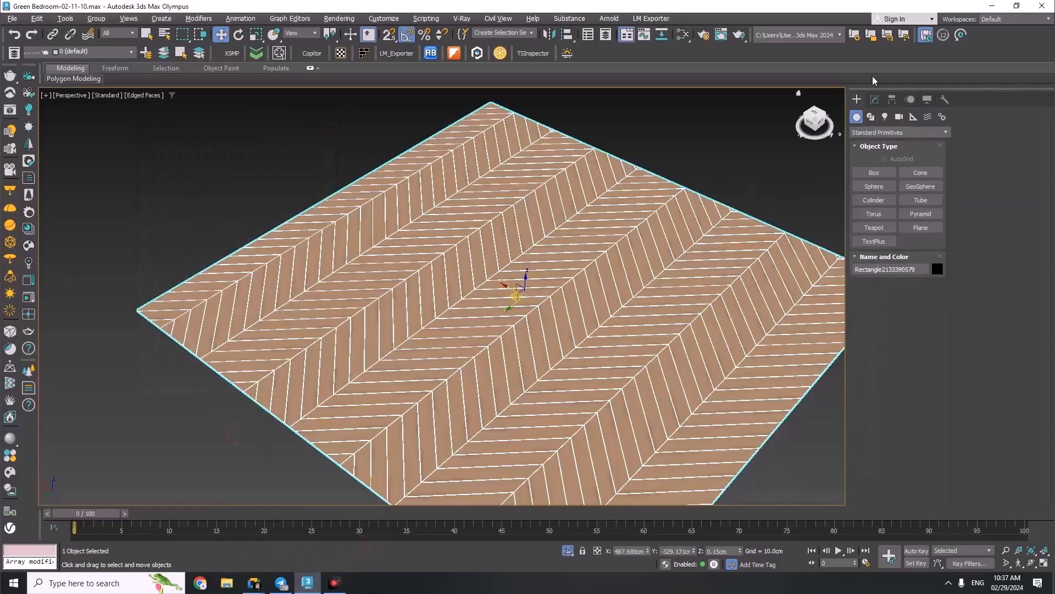
pyautogui.click(874, 99)
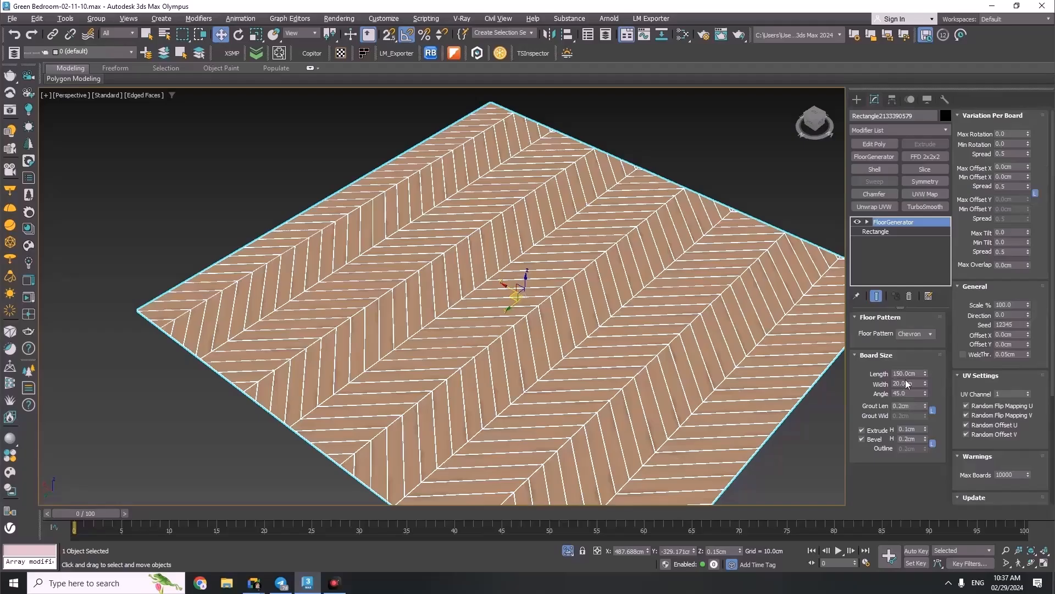
pyautogui.doubleClick(914, 382)
pyautogui.press('Return')
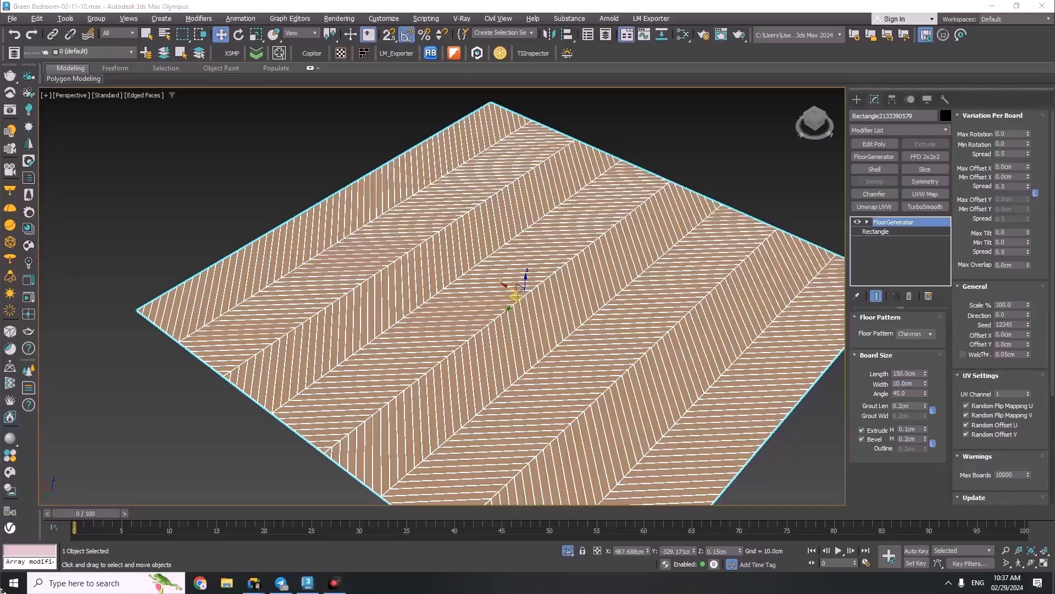
# Open Calculator and divide the board length of 150 by the texture ratio 7.35
pyautogui.click(14, 583)
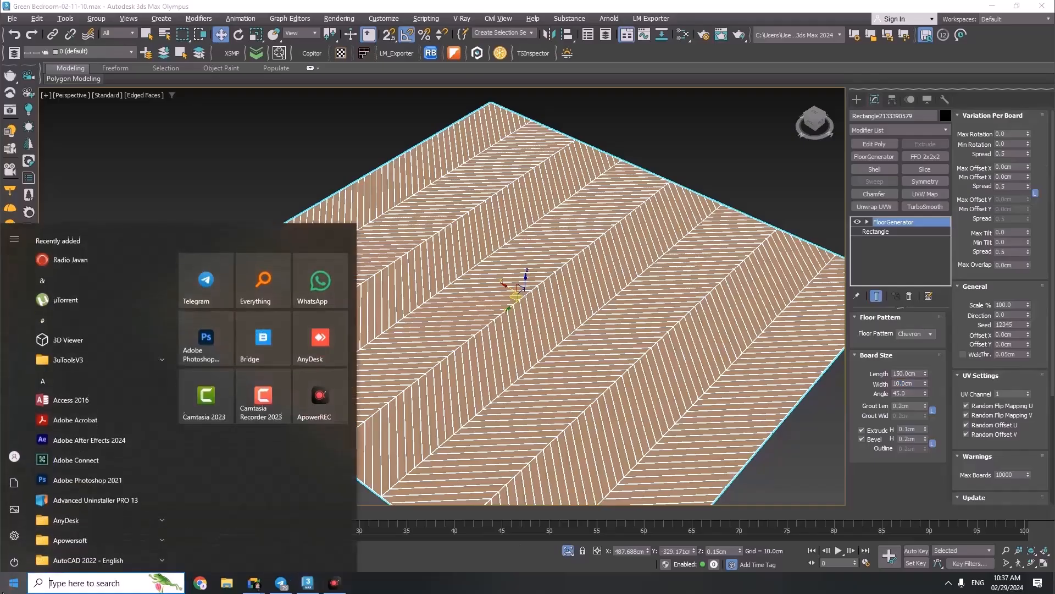
pyautogui.write('ca')
pyautogui.click(97, 284)
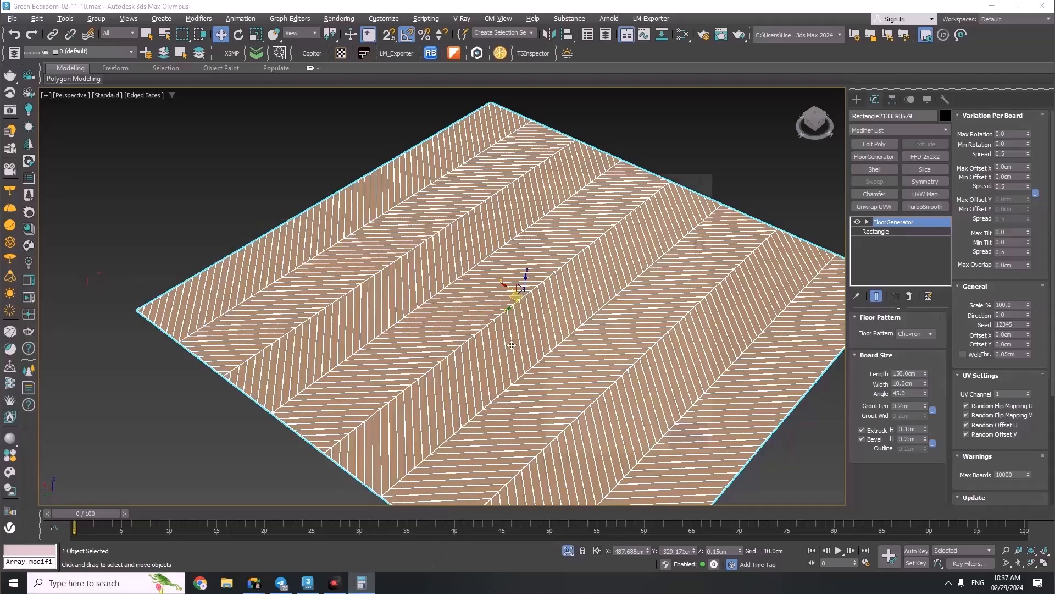
pyautogui.click(569, 415)
pyautogui.click(607, 389)
pyautogui.click(608, 444)
pyautogui.click(694, 331)
pyautogui.click(565, 358)
pyautogui.click(651, 444)
pyautogui.click(651, 415)
pyautogui.click(608, 387)
pyautogui.click(690, 444)
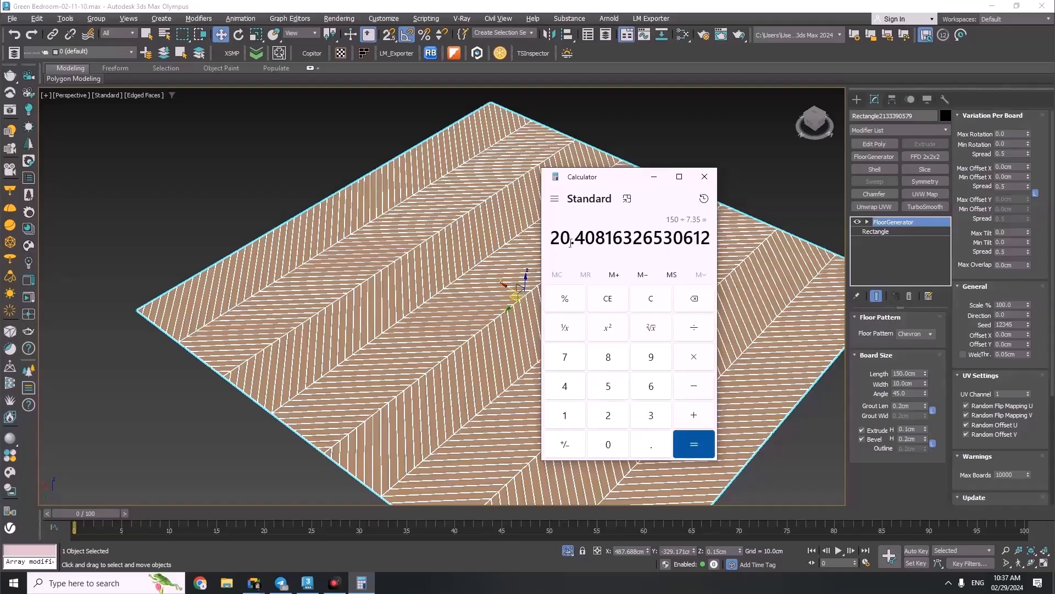
# Set the FloorGenerator board width to 20.4 cm, close Calculator and deselect the floor
pyautogui.doubleClick(901, 383)
pyautogui.write('20')
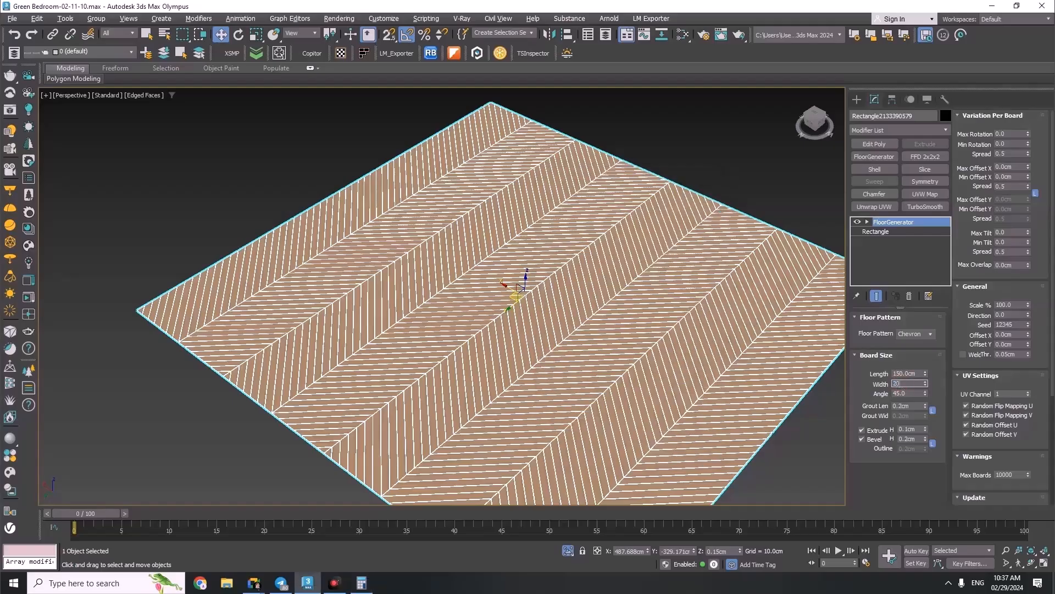
pyautogui.press('Return')
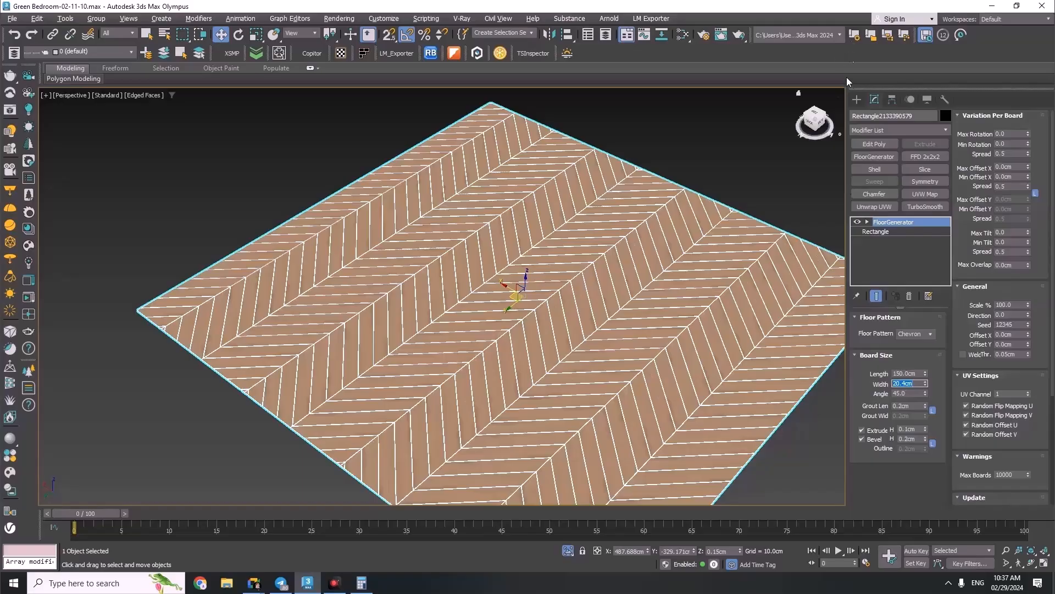
pyautogui.click(857, 101)
pyautogui.click(361, 583)
pyautogui.rightClick(361, 583)
pyautogui.click(334, 559)
pyautogui.click(650, 143)
# Add an Edit Poly modifier to the chevron floor and select a single board as an element
pyautogui.scroll(10, 546, 266)
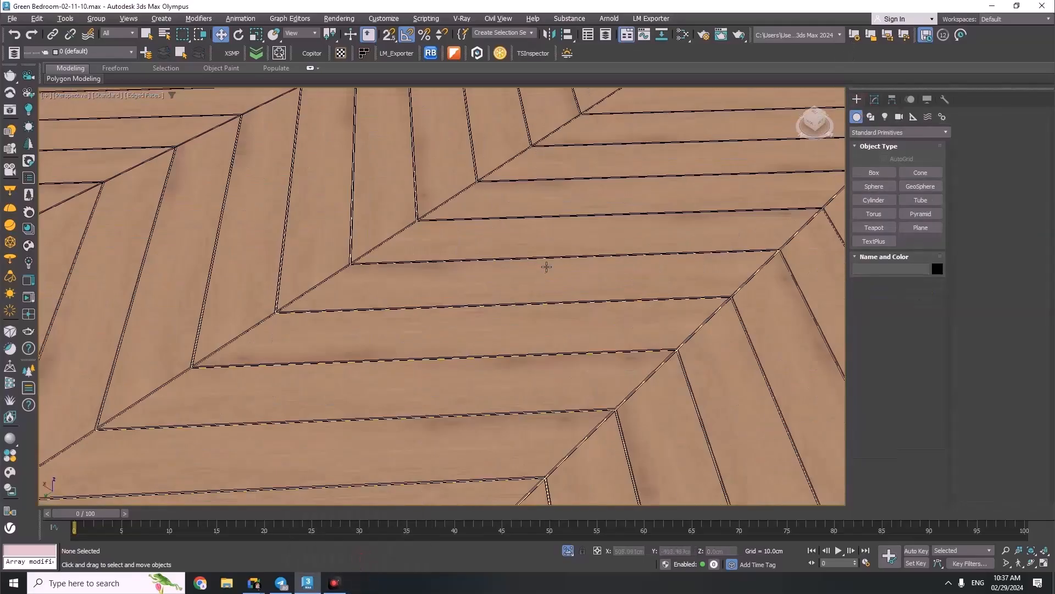
pyautogui.keyDown('alt'); pyautogui.moveTo(508, 330); pyautogui.dragTo(361, 382, button='middle'); pyautogui.keyUp('alt')
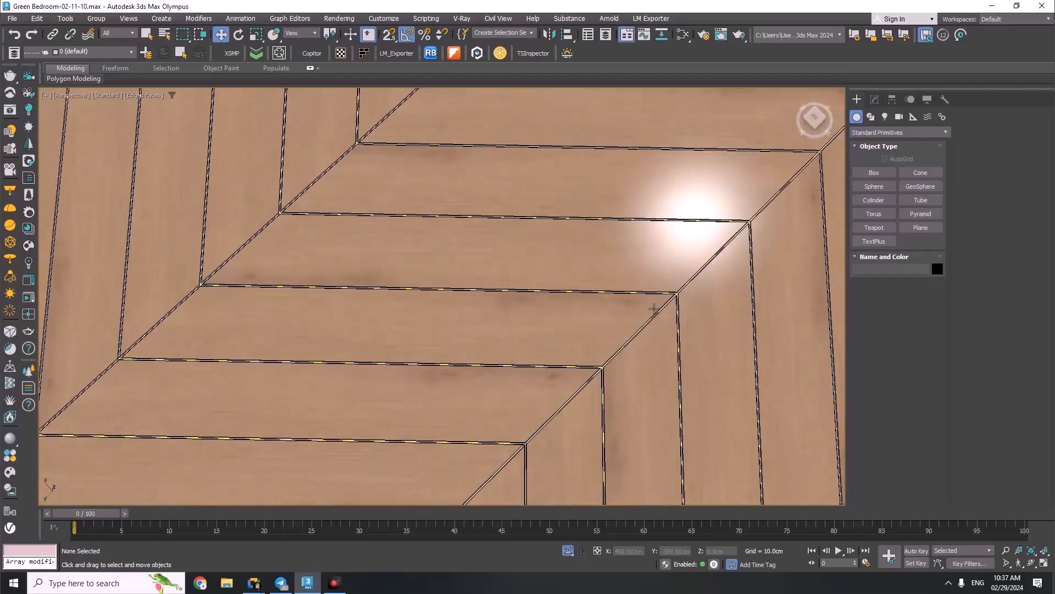
pyautogui.click(364, 330)
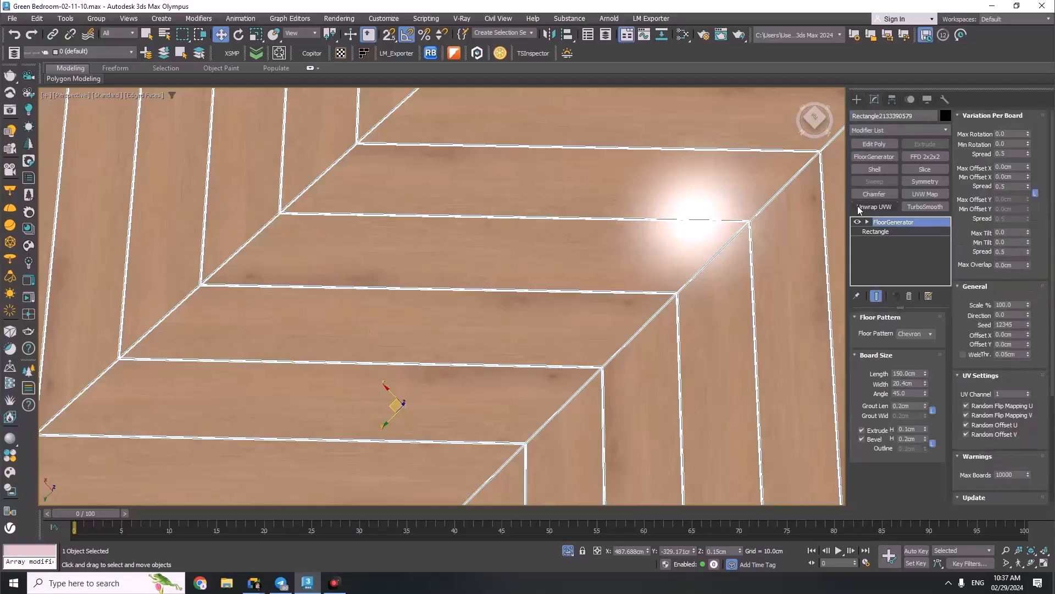
pyautogui.click(876, 143)
pyautogui.press('5')
pyautogui.click(411, 328)
pyautogui.keyDown('alt'); pyautogui.moveTo(411, 328); pyautogui.dragTo(447, 298, button='middle'); pyautogui.keyUp('alt')
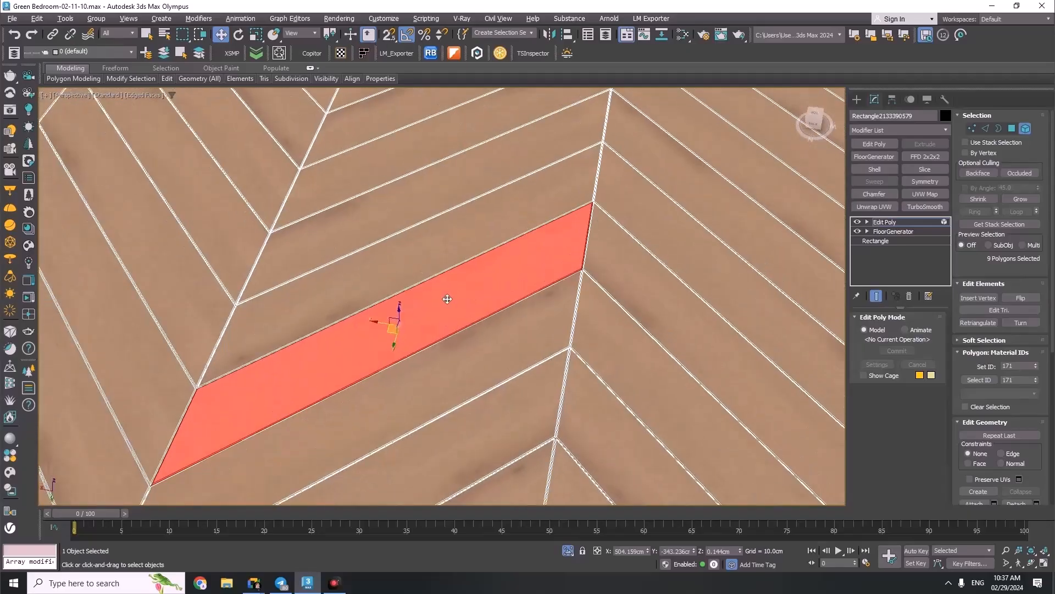
# Remove the Edit Poly modifier from the floor's stack and deselect the floor
pyautogui.click(858, 101)
pyautogui.click(875, 100)
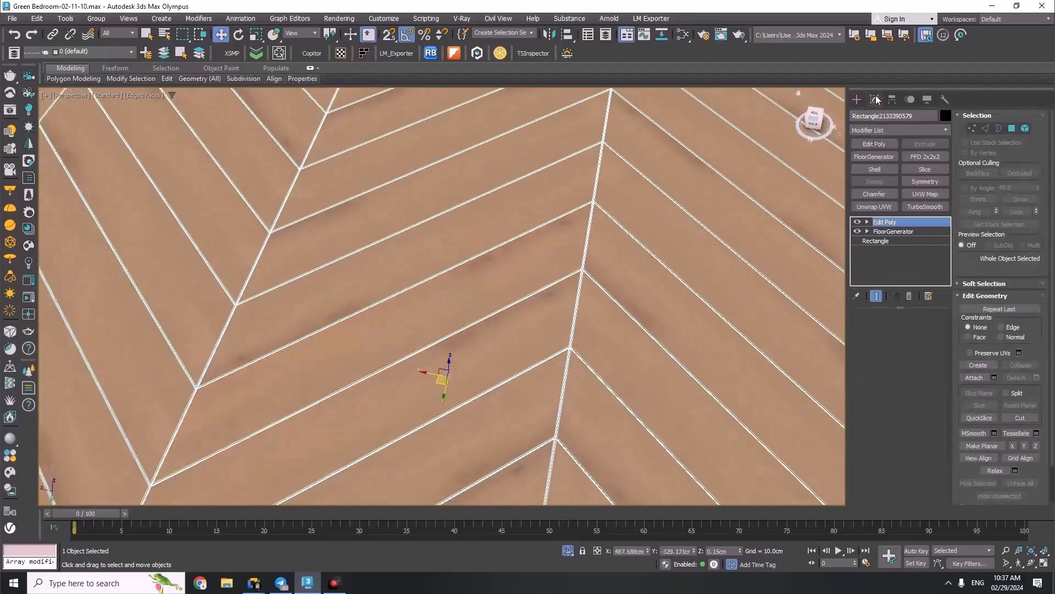
pyautogui.click(910, 296)
pyautogui.click(858, 103)
pyautogui.scroll(-8, 503, 235)
pyautogui.click(645, 118)
pyautogui.keyDown('alt'); pyautogui.moveTo(524, 277); pyautogui.dragTo(472, 314, button='middle'); pyautogui.keyUp('alt')
pyautogui.scroll(5, 472, 313)
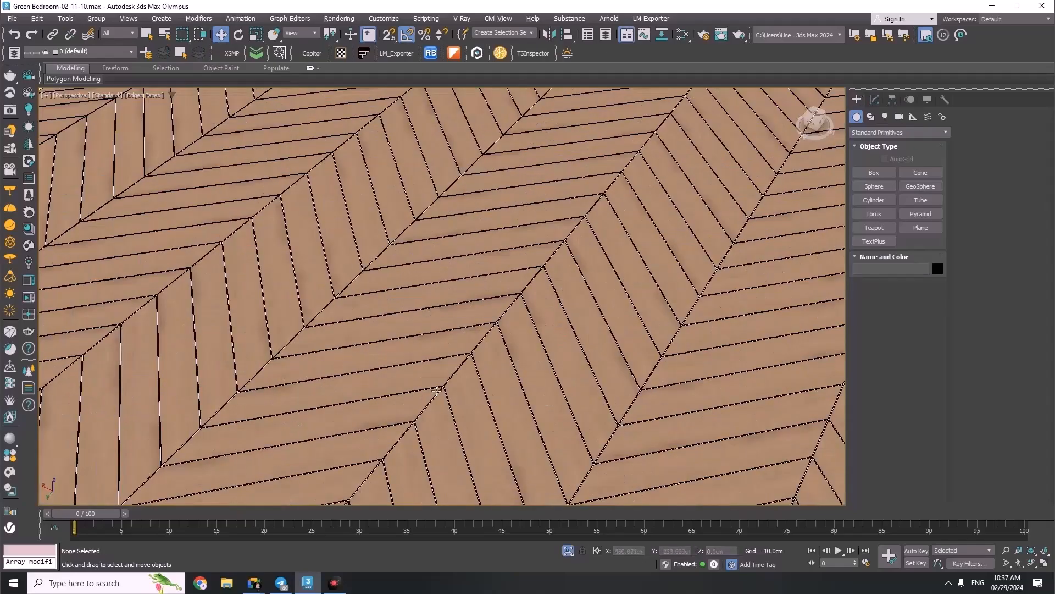
# Open the diffuse MultiTexture map's parameters in the material editor and examine the board variation on the floor
pyautogui.press('m')
pyautogui.click(553, 420)
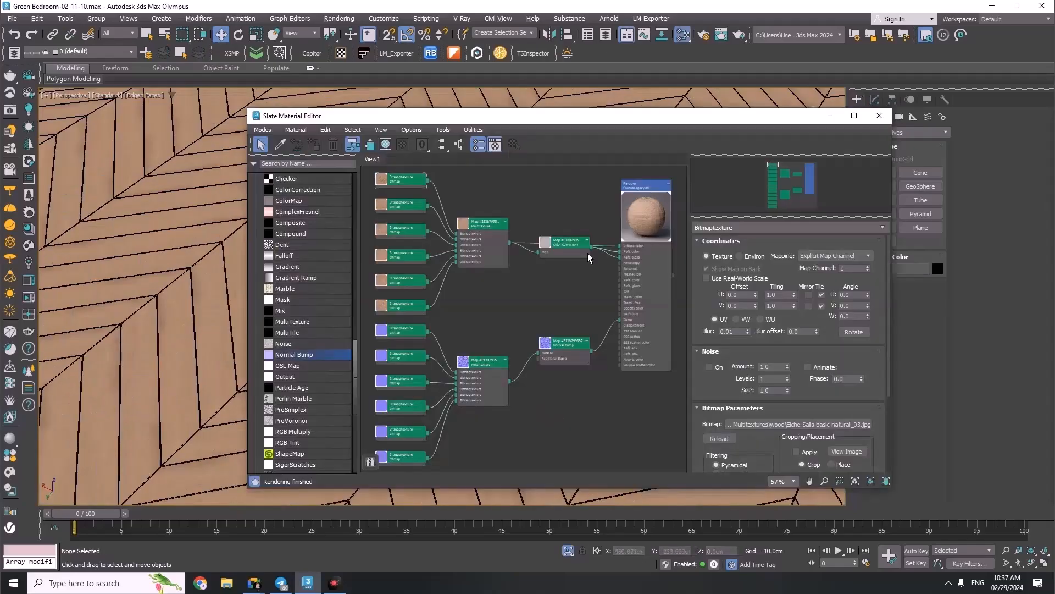
pyautogui.doubleClick(485, 233)
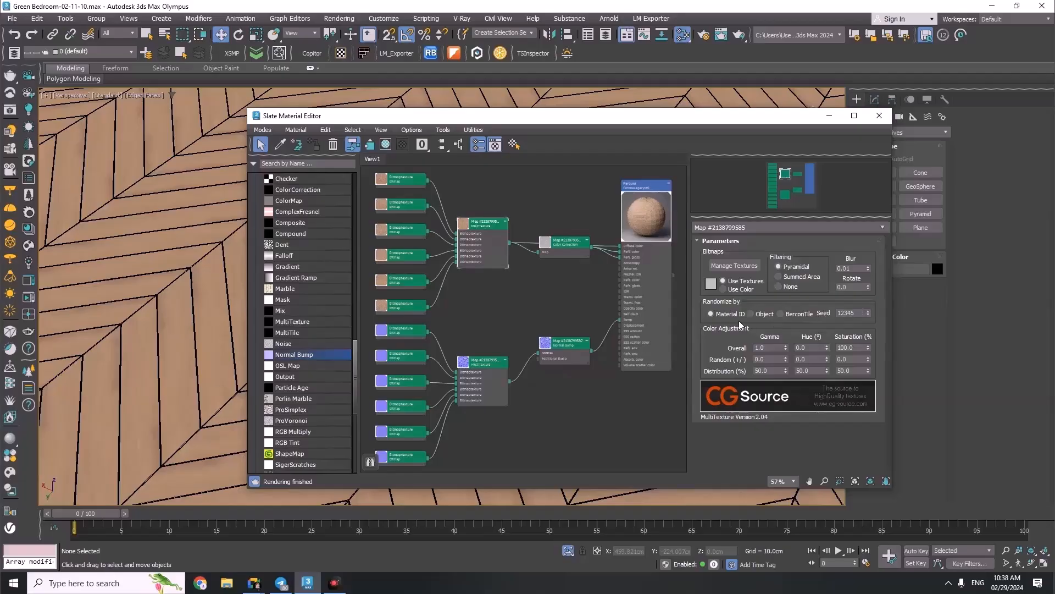
pyautogui.click(161, 314)
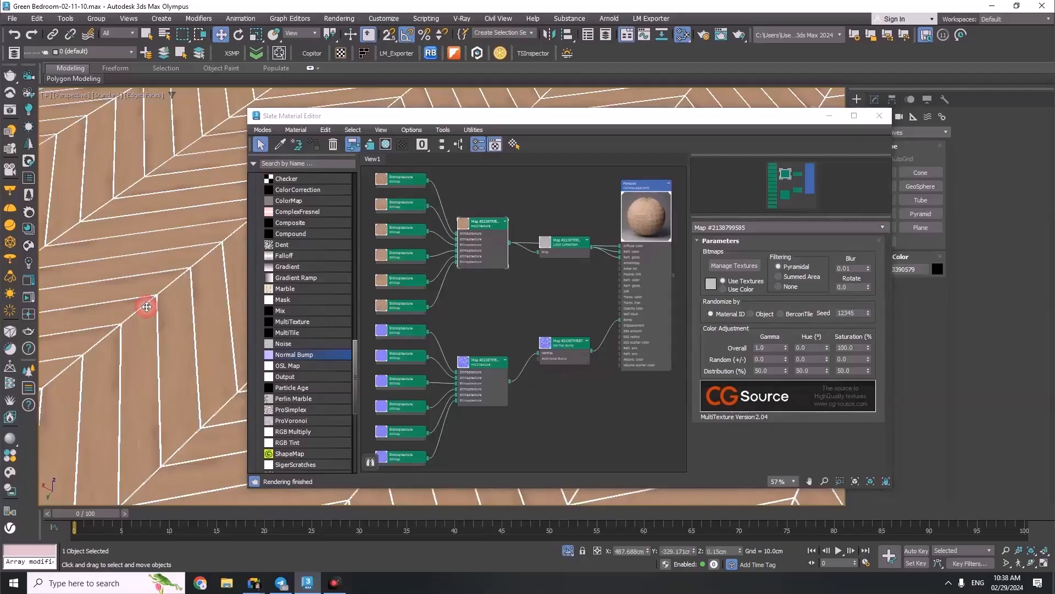
pyautogui.press('z')
pyautogui.scroll(5, 110, 281)
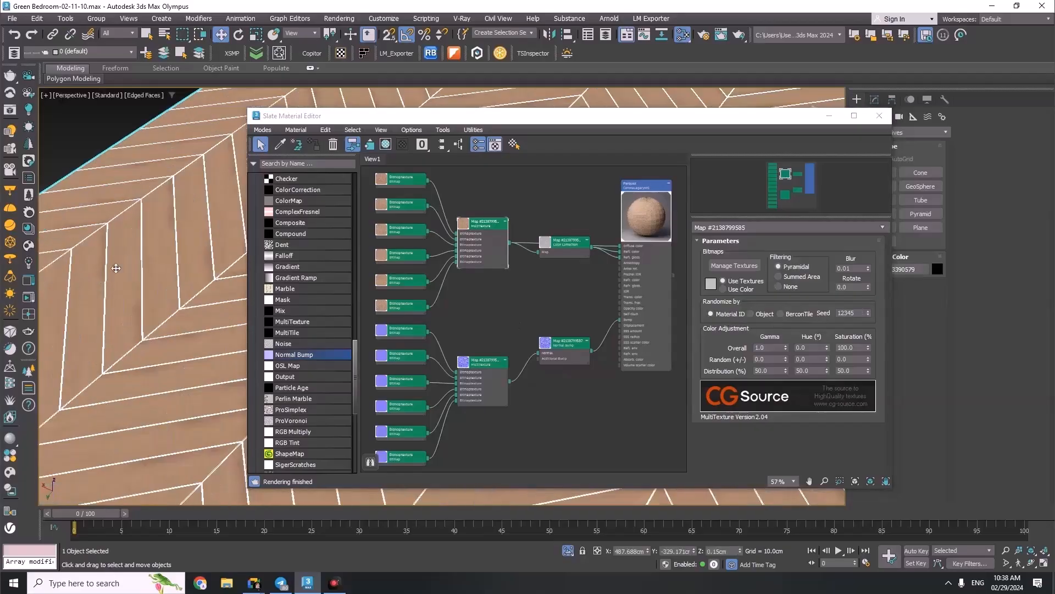
pyautogui.scroll(-5, 156, 253)
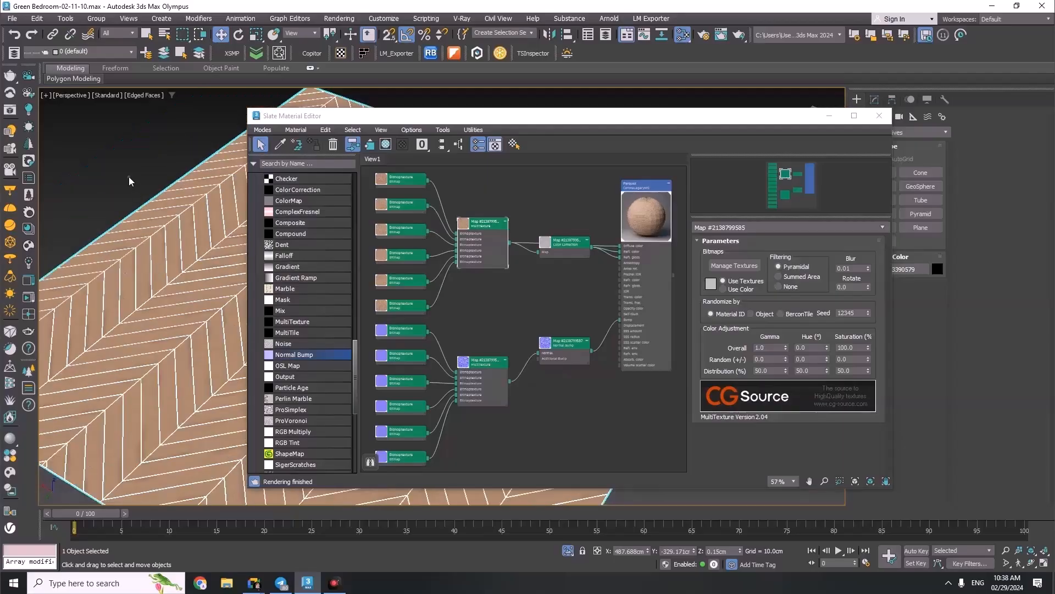
pyautogui.click(129, 180)
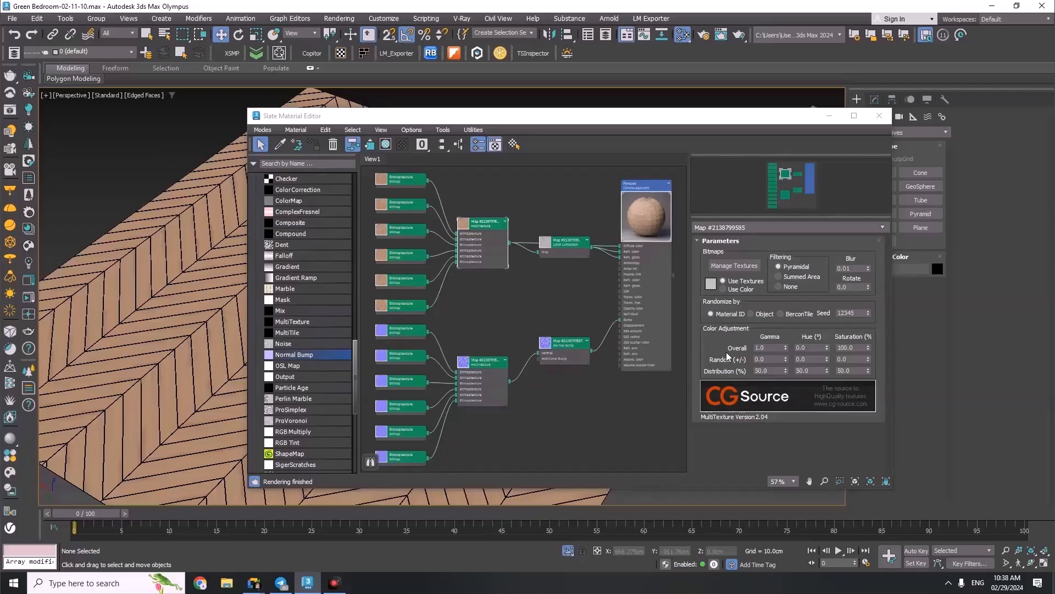
# Try an overall gamma of 0.9 on the diffuse MultiTexture map, and set it back to 1.0
pyautogui.doubleClick(770, 348)
pyautogui.write('0.9')
pyautogui.press('Return')
pyautogui.write('1')
pyautogui.press('Return')
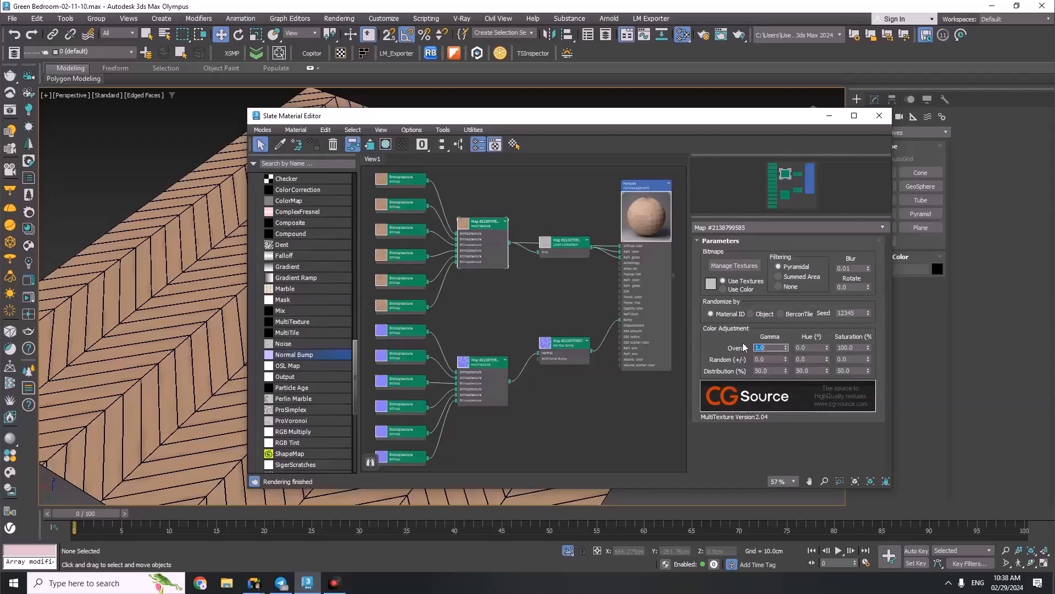
# Select the floor and change the diffuse MultiTexture map's random seed to redistribute the board textures
pyautogui.click(228, 334)
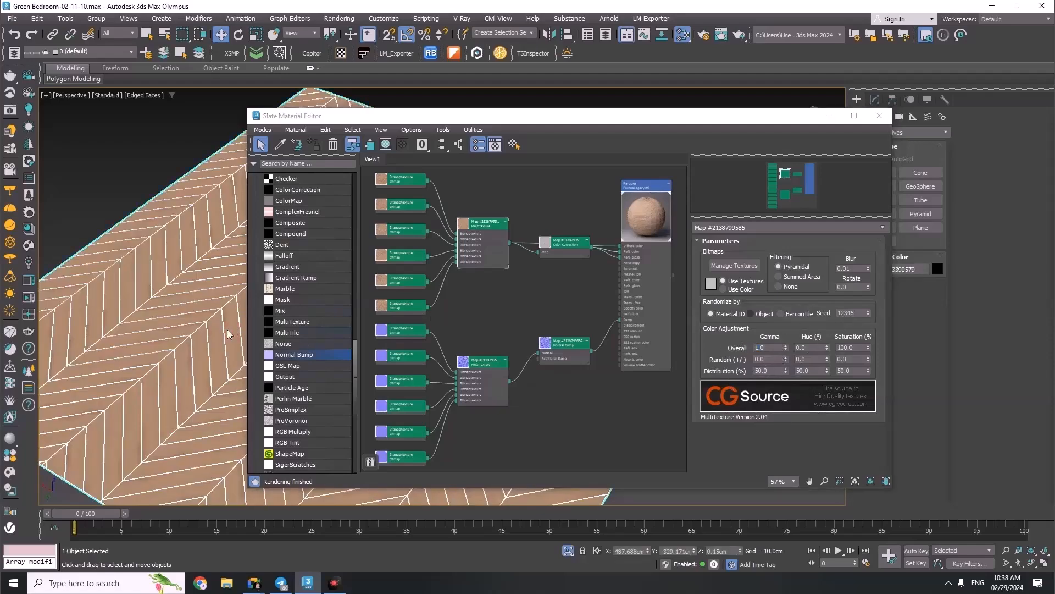
pyautogui.click(868, 311)
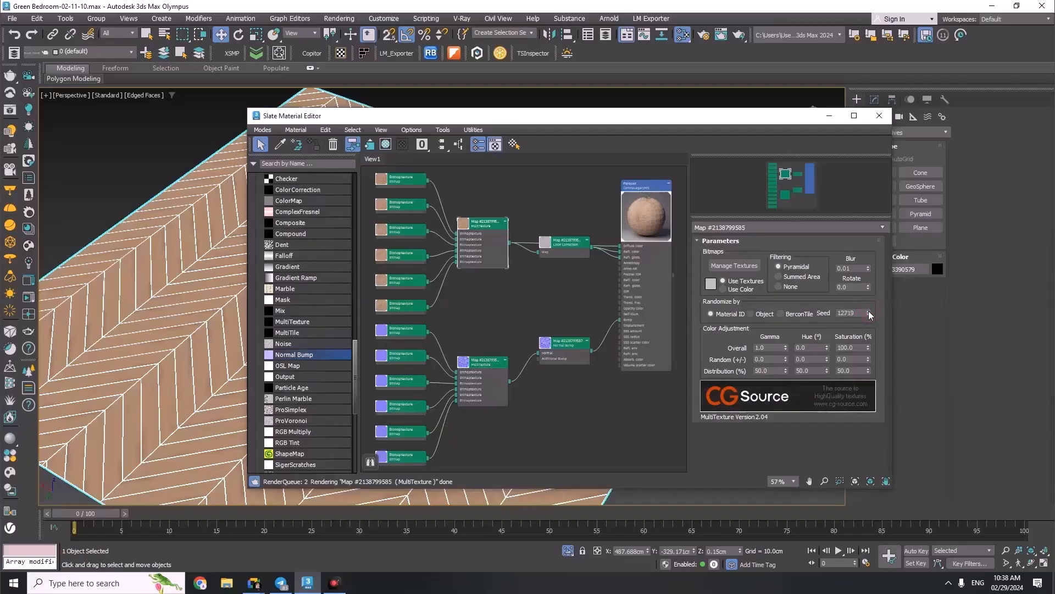
pyautogui.click(868, 311)
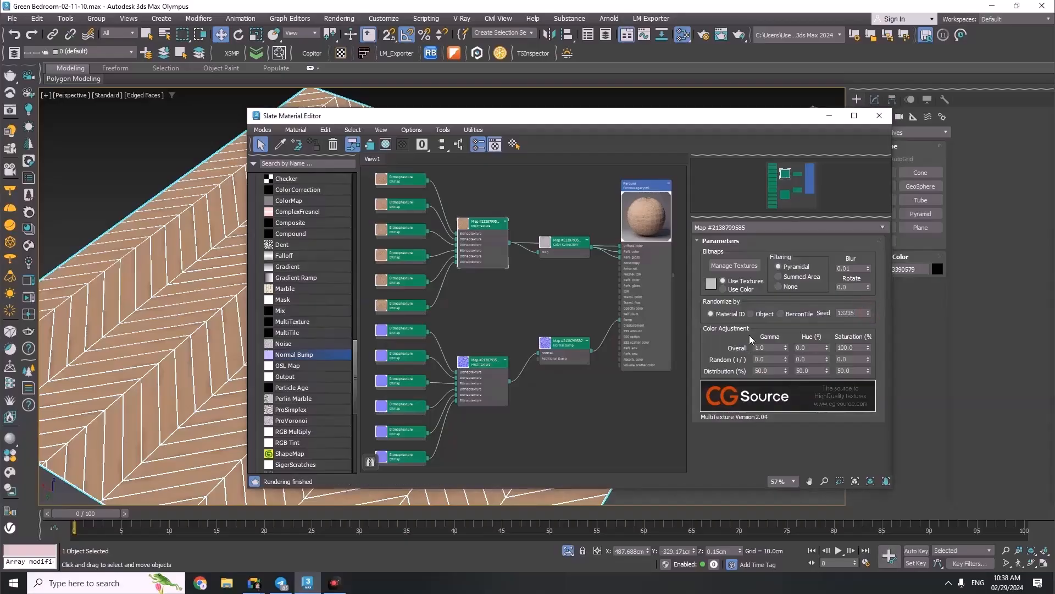
# Display the Parquet material's settings, close the material editor, and end the floor's isolation to show the whole room
pyautogui.click(531, 304)
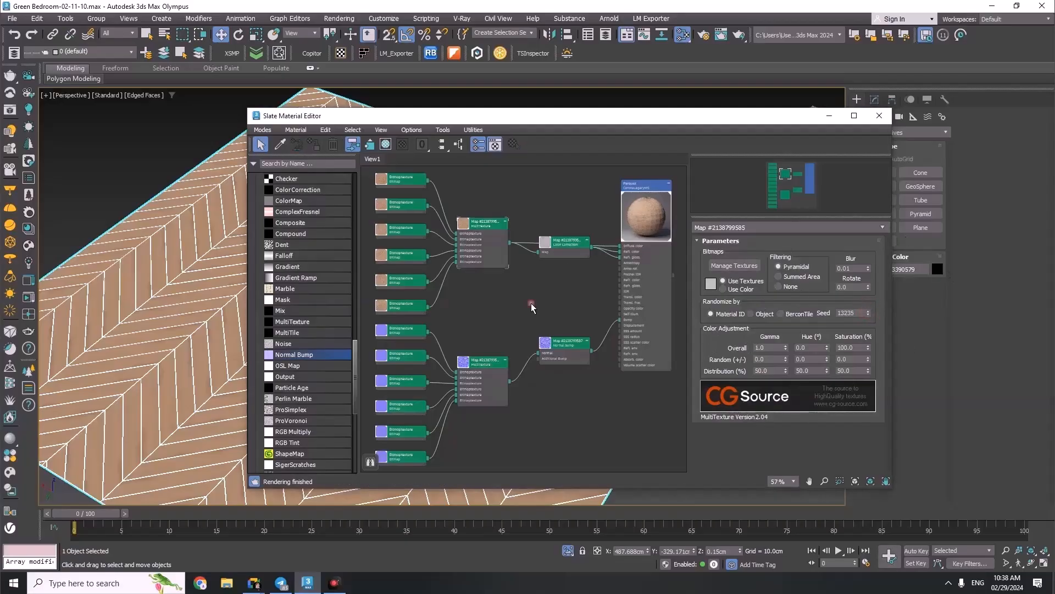
pyautogui.click(647, 215)
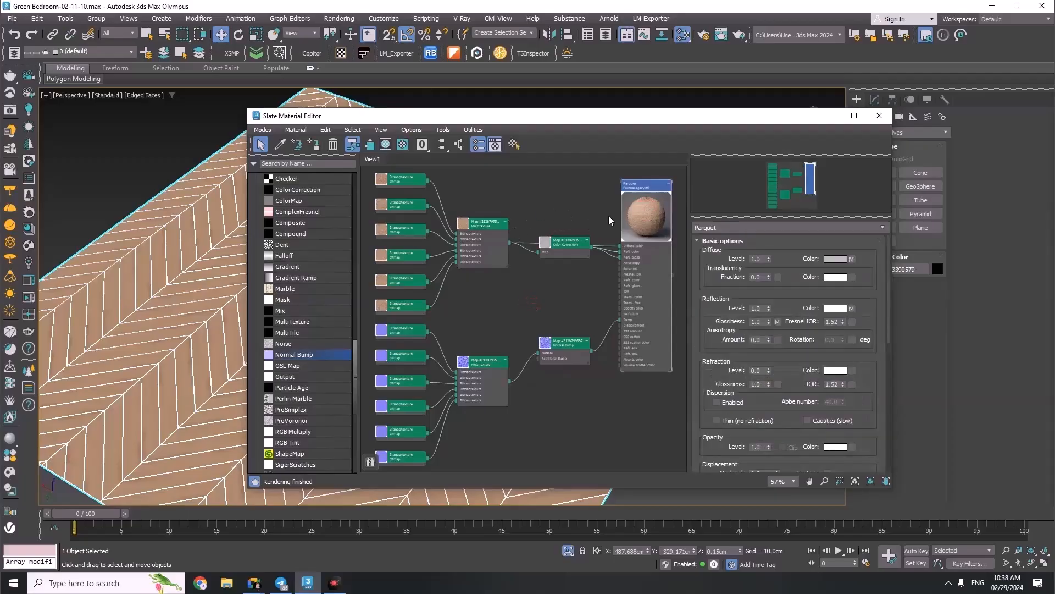
pyautogui.click(880, 115)
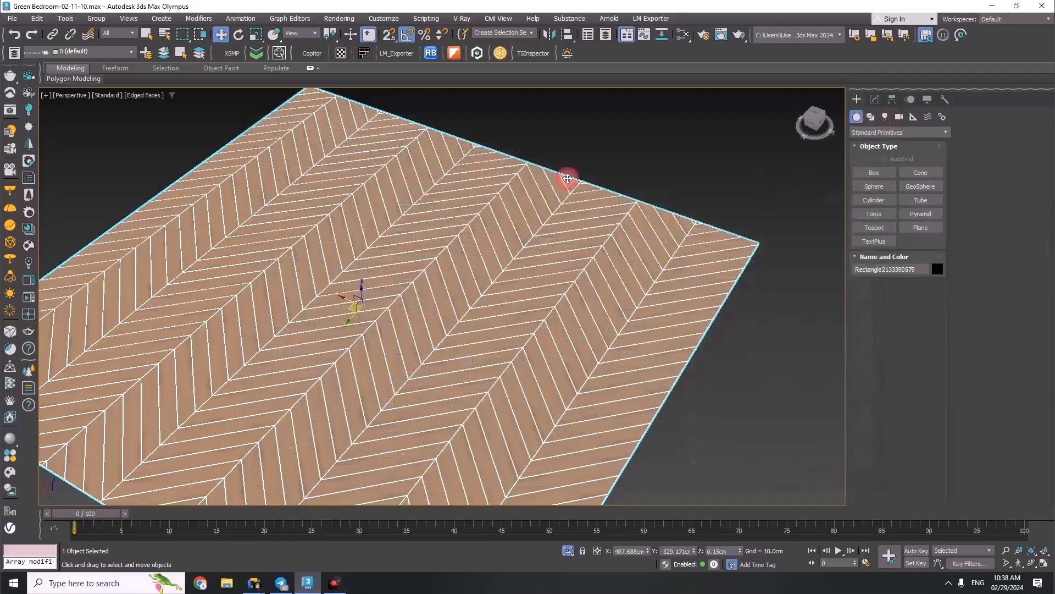
pyautogui.click(692, 122)
pyautogui.scroll(-5, 657, 172)
pyautogui.click(568, 550)
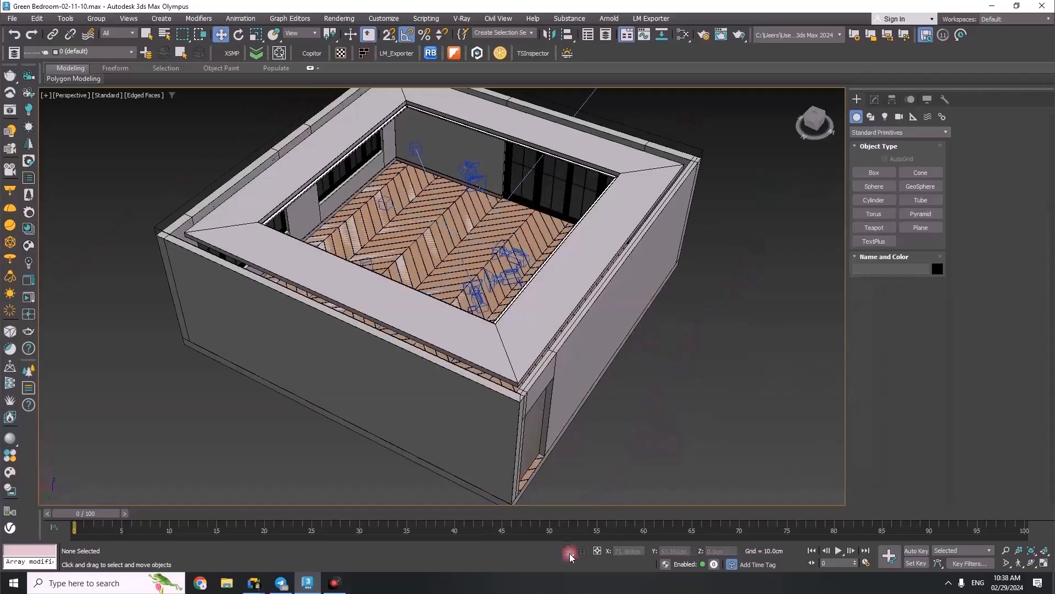
# Show the whole room from above in a wireframe view
pyautogui.press('t')
pyautogui.press('z')
pyautogui.click(473, 334)
pyautogui.press('F3')
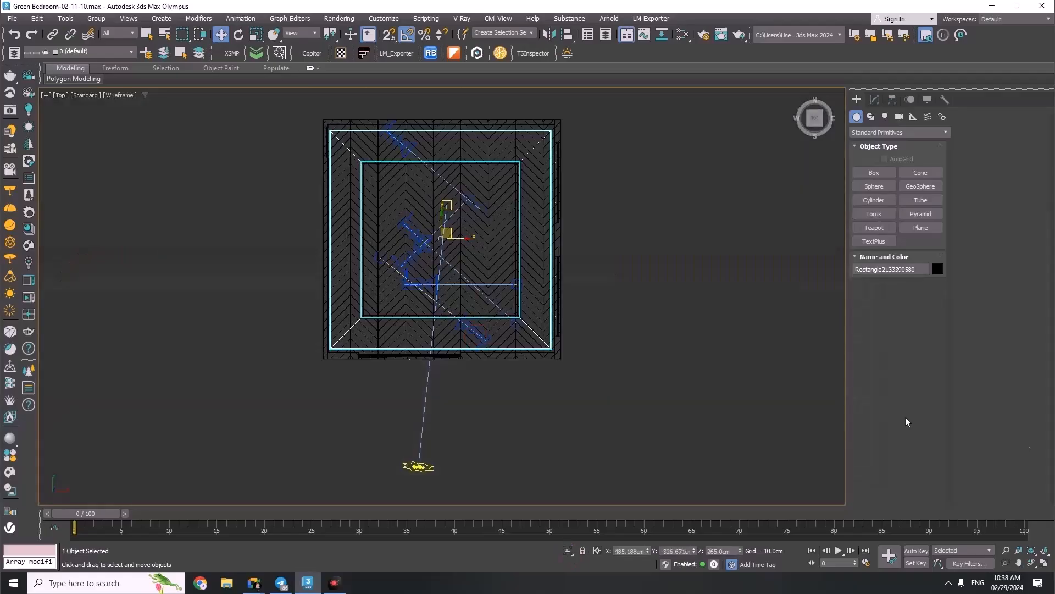
# Return to the multi-viewport layout, then enlarge the PhysCamera002 view to fill the viewport area
pyautogui.click(1044, 563)
pyautogui.click(630, 463)
pyautogui.press('z')
pyautogui.click(330, 187)
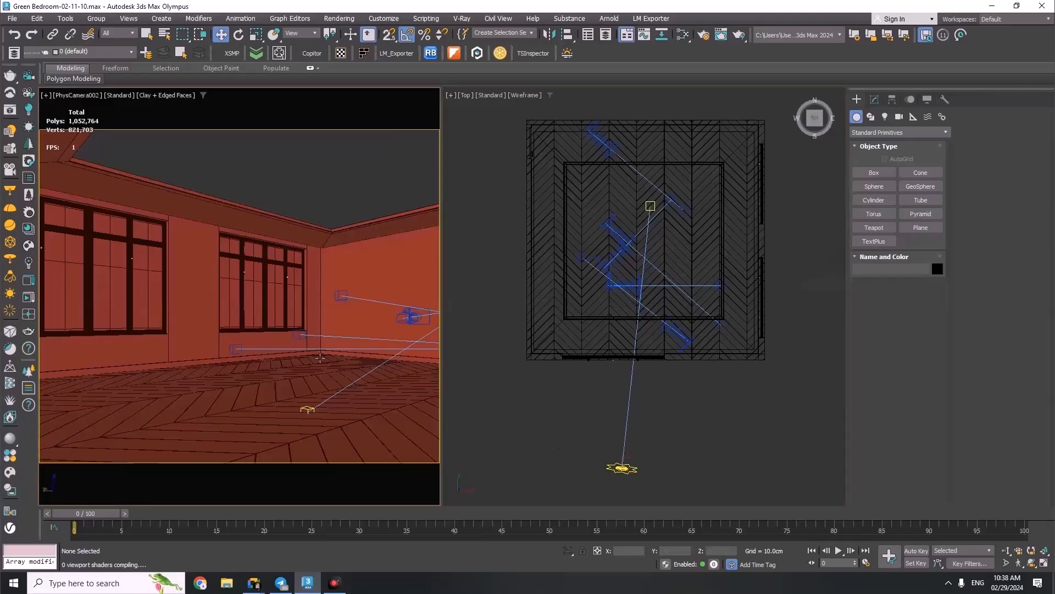
pyautogui.click(1043, 562)
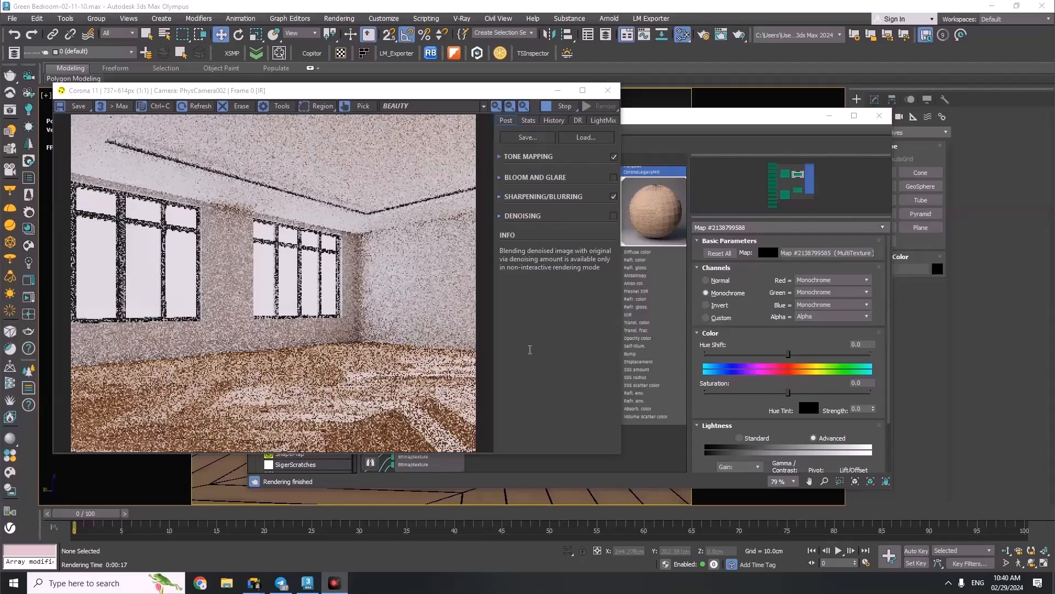
# Reconnect the Color Correction map to the Parquet material's diffuse color instead of its reflection color and glossiness
pyautogui.click(640, 341)
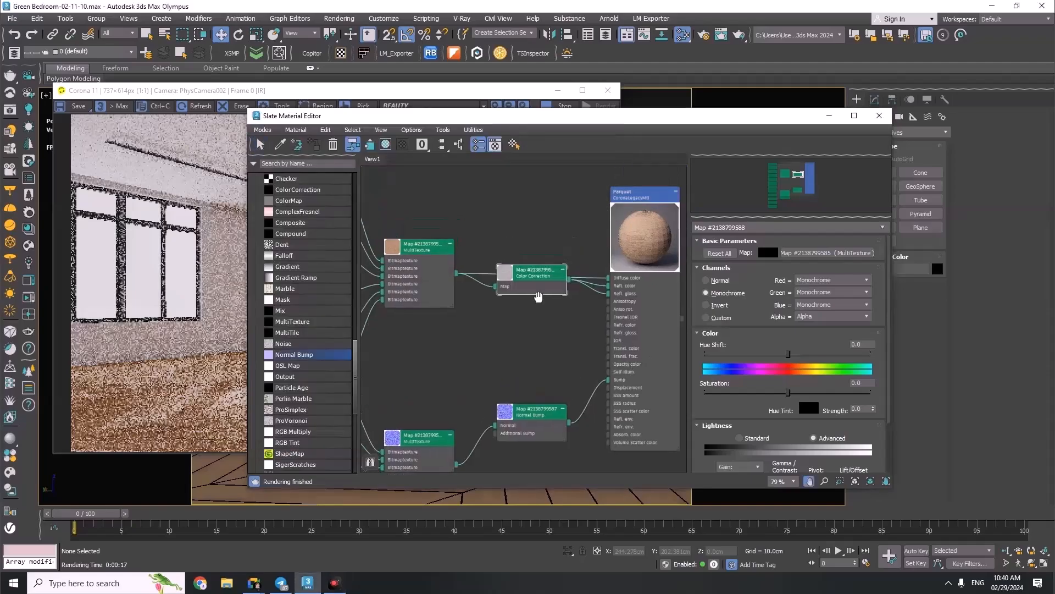
pyautogui.moveTo(372, 122); pyautogui.dragTo(433, 117)
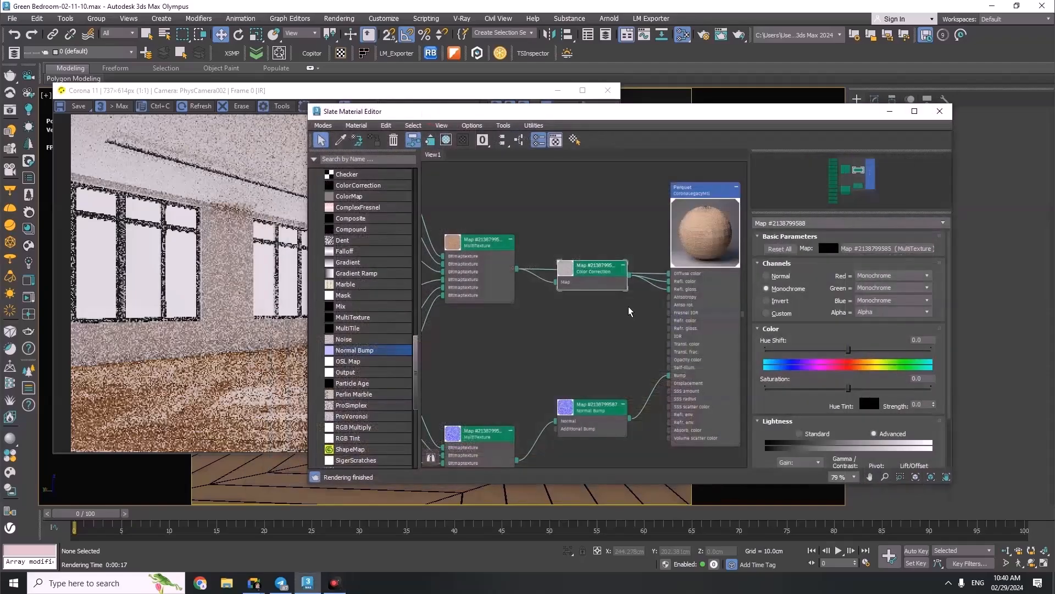
pyautogui.moveTo(668, 282); pyautogui.dragTo(646, 289)
pyautogui.click(178, 334)
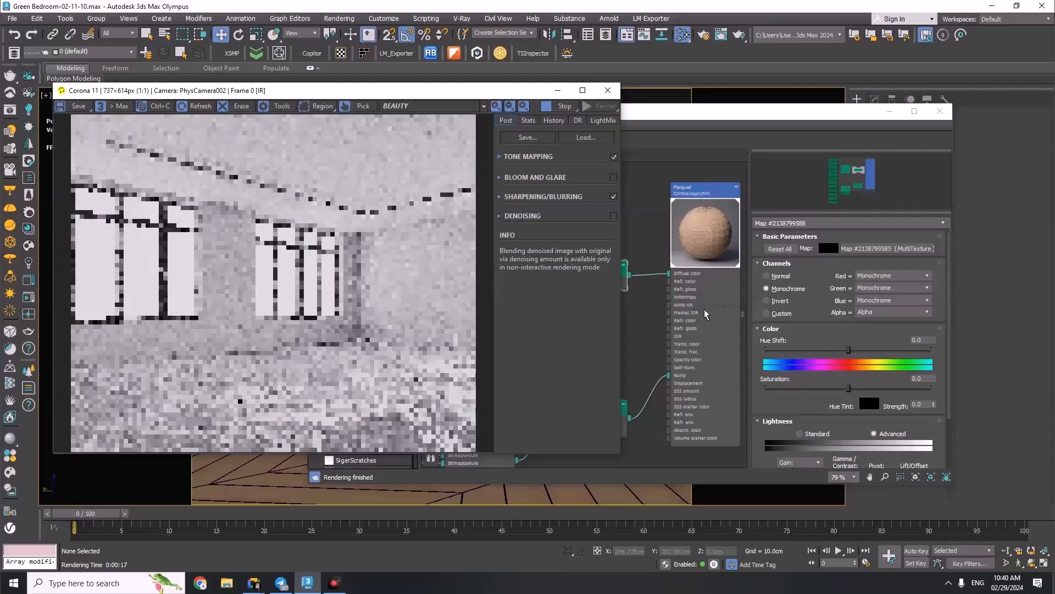
# Set the Parquet material's reflection level to 0.0, dismiss the Corona error messages and check the interactive render
pyautogui.doubleClick(708, 252)
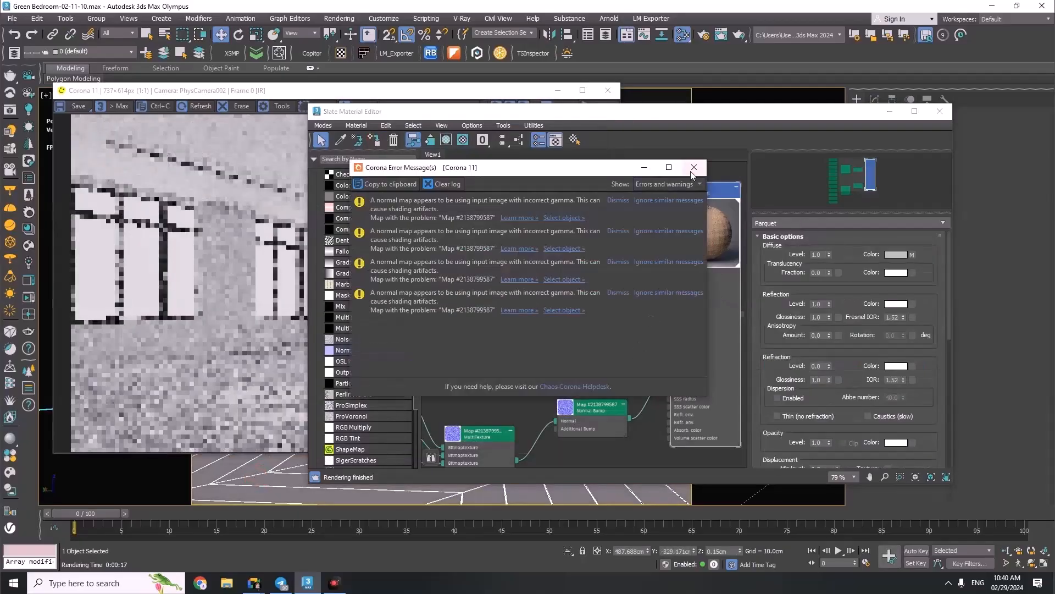
pyautogui.click(694, 168)
pyautogui.rightClick(828, 303)
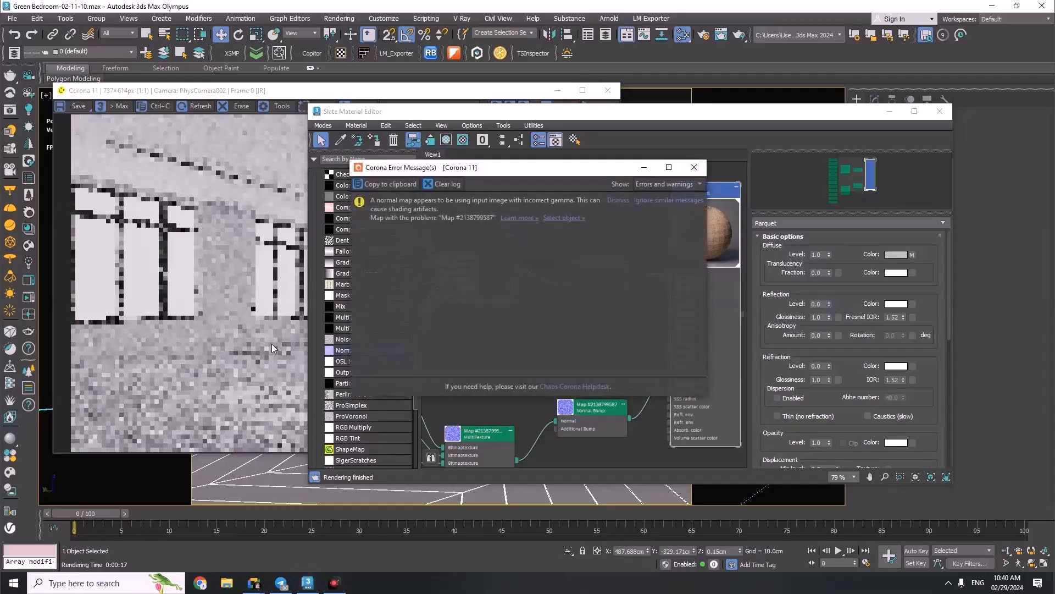
pyautogui.click(694, 167)
pyautogui.click(140, 316)
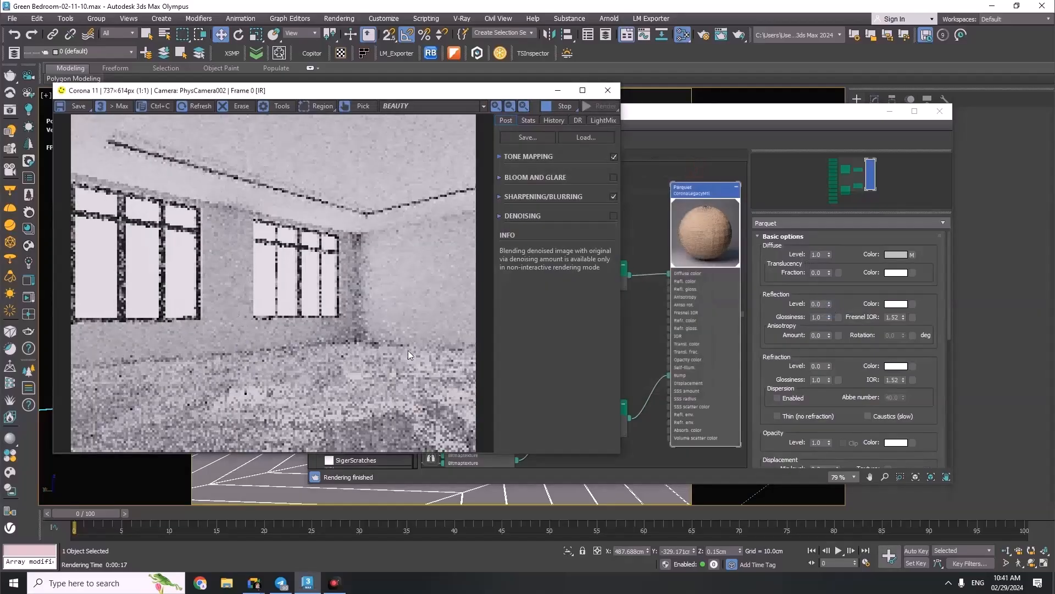
# Toggle the shaded display of the Parquet material in the viewport and dismiss the Corona error message
pyautogui.click(685, 239)
pyautogui.rightClick(712, 226)
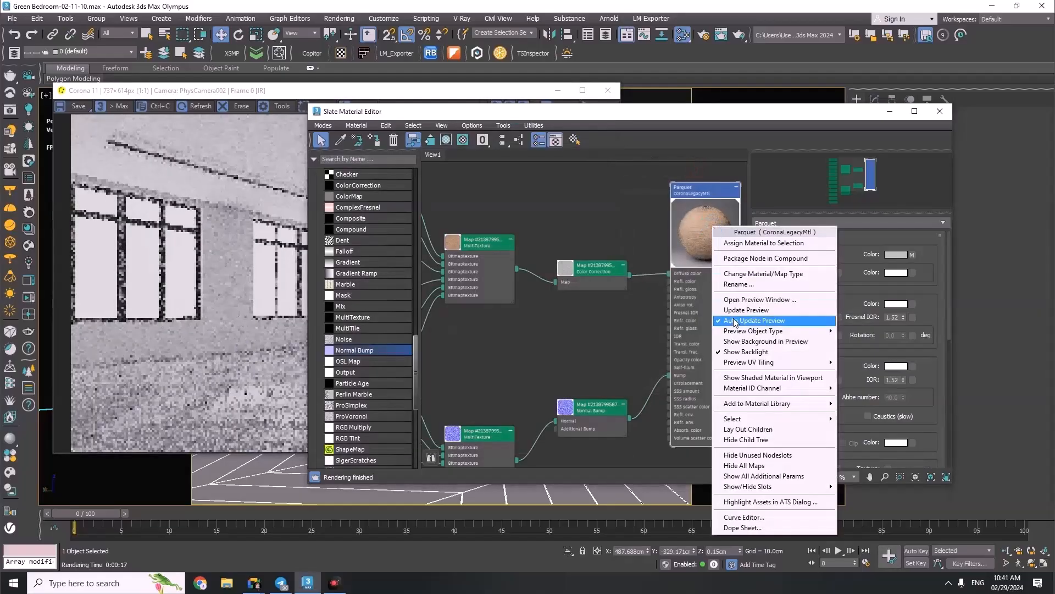
pyautogui.click(736, 378)
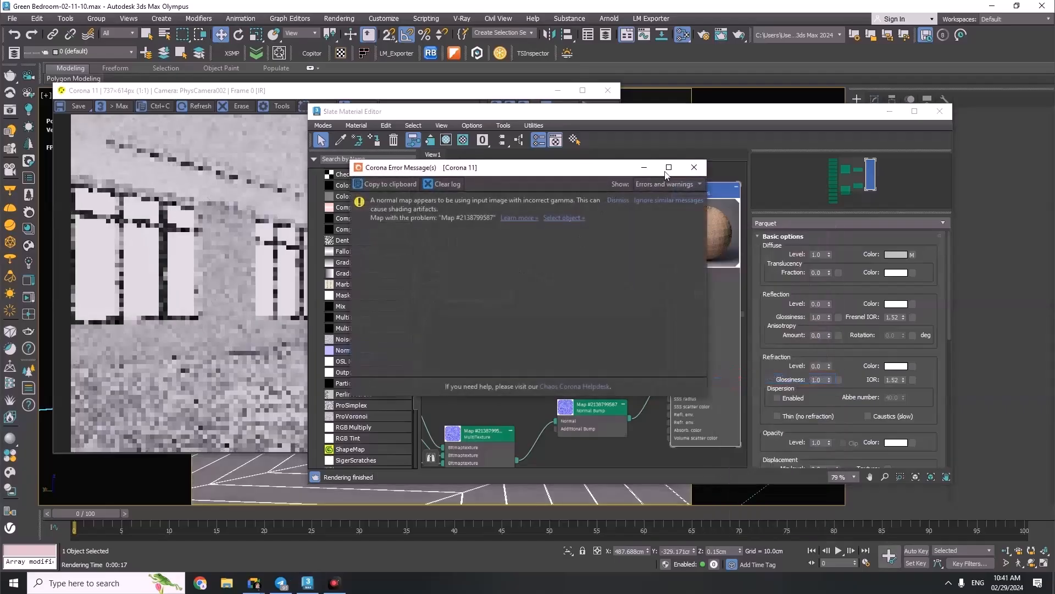
pyautogui.click(693, 167)
# Open the Color Correction map's settings and try to disconnect the diffuse MultiTexture map from its input
pyautogui.doubleClick(571, 266)
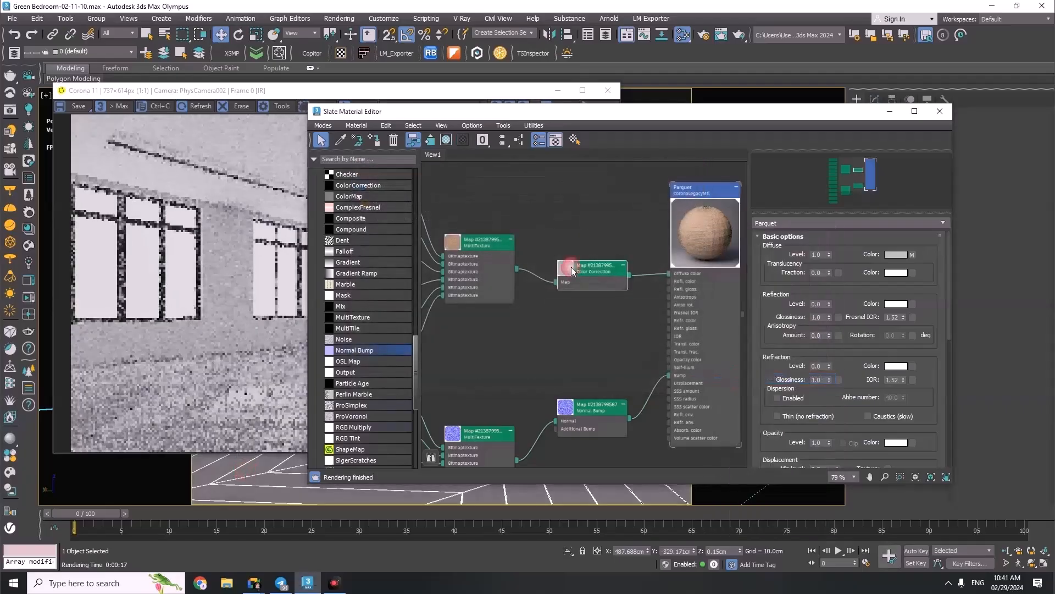
pyautogui.click(693, 167)
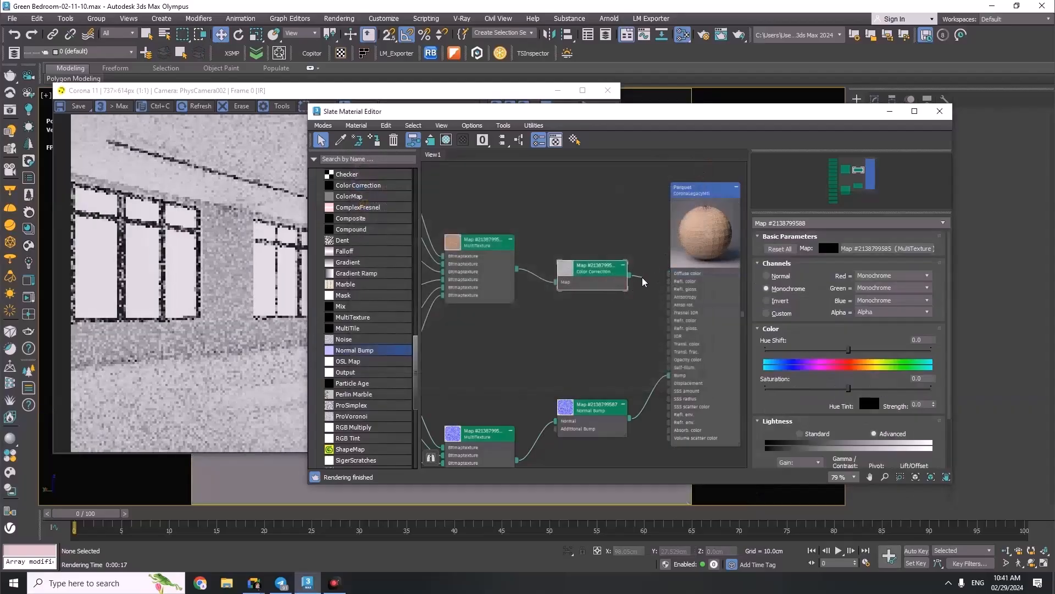
pyautogui.moveTo(554, 282); pyautogui.dragTo(575, 311)
pyautogui.click(220, 363)
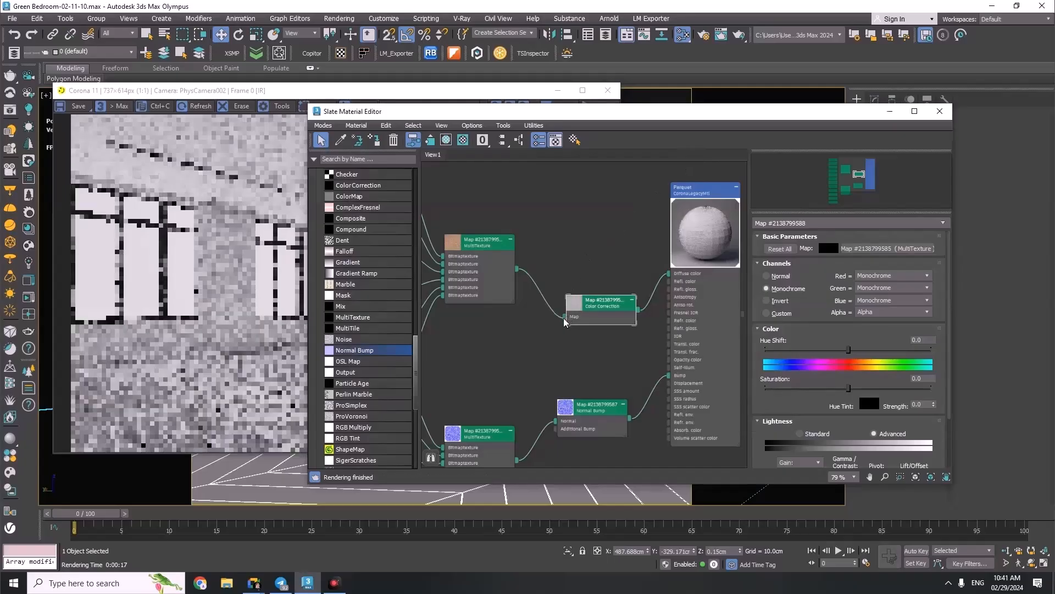
pyautogui.moveTo(567, 317); pyautogui.dragTo(591, 308)
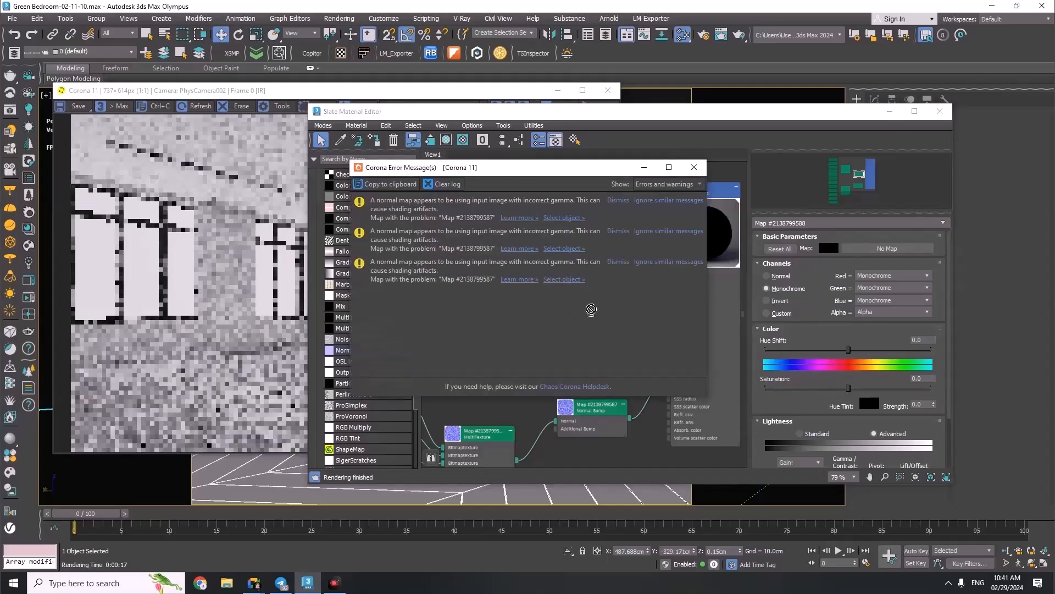
pyautogui.click(690, 169)
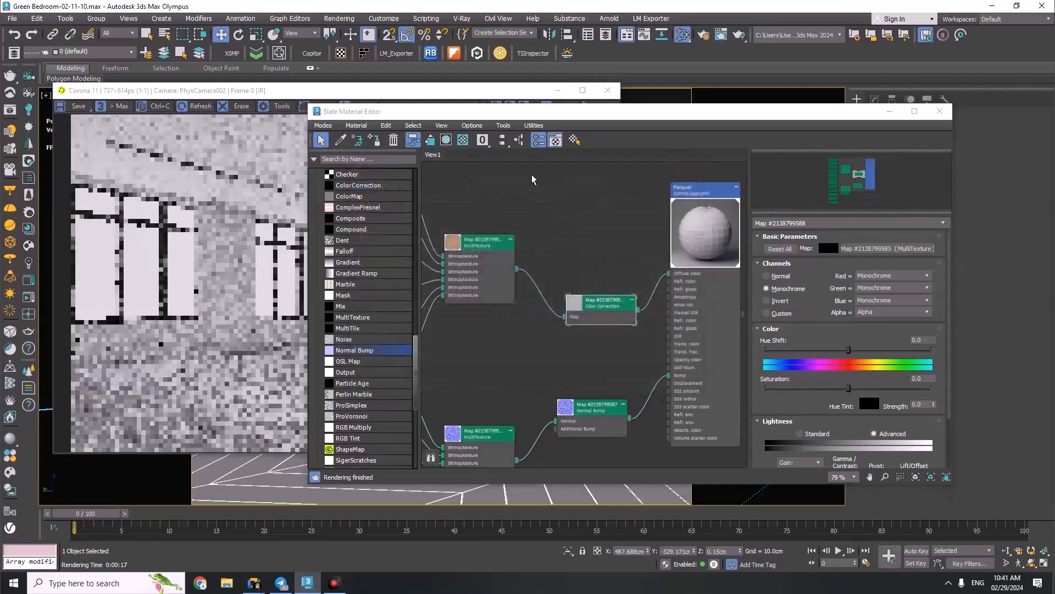
# Replace the Color Correction map with a direct link from the MultiTexture map to the Parquet's diffuse color, and lay out all nodes
pyautogui.click(580, 305)
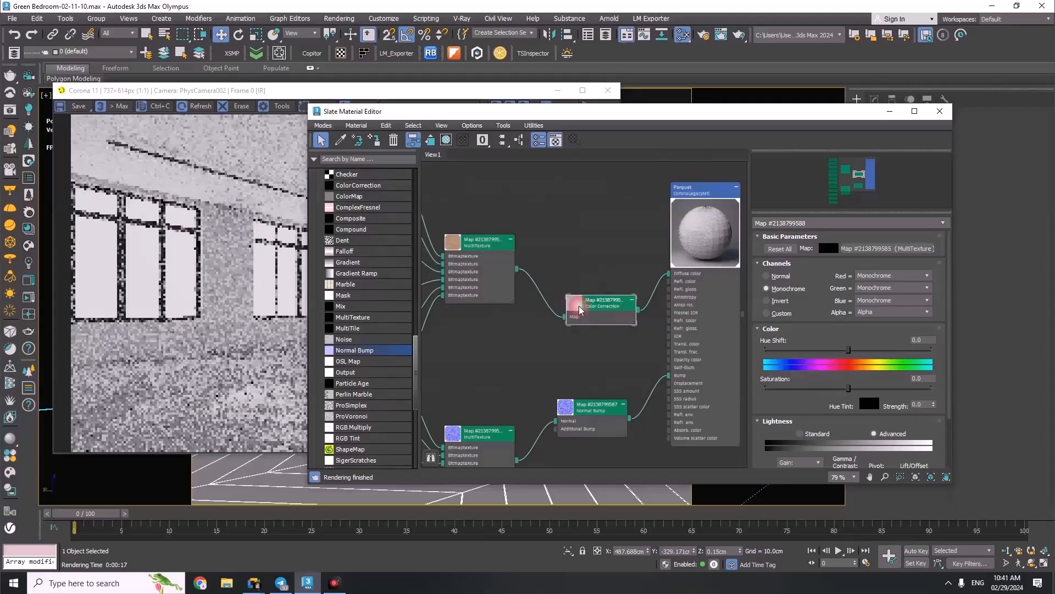
pyautogui.press('Delete')
pyautogui.click(705, 171)
pyautogui.moveTo(516, 269); pyautogui.dragTo(665, 272)
pyautogui.click(704, 171)
pyautogui.click(502, 139)
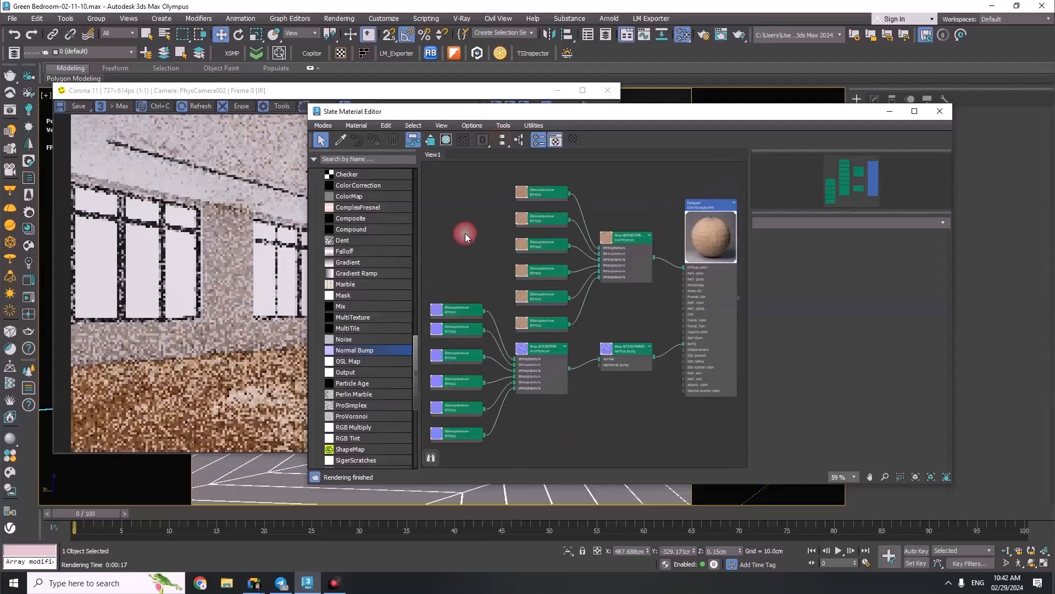
# Display the Parquet material's settings, and examine the floor in the interactive render before stopping it
pyautogui.click(229, 319)
pyautogui.click(654, 202)
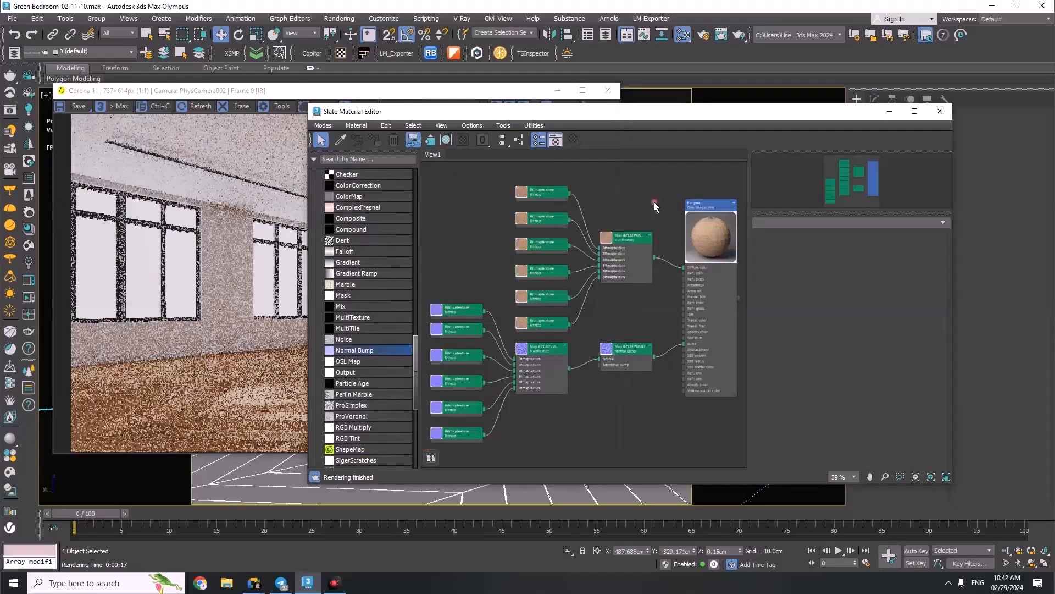
pyautogui.click(697, 228)
pyautogui.doubleClick(698, 228)
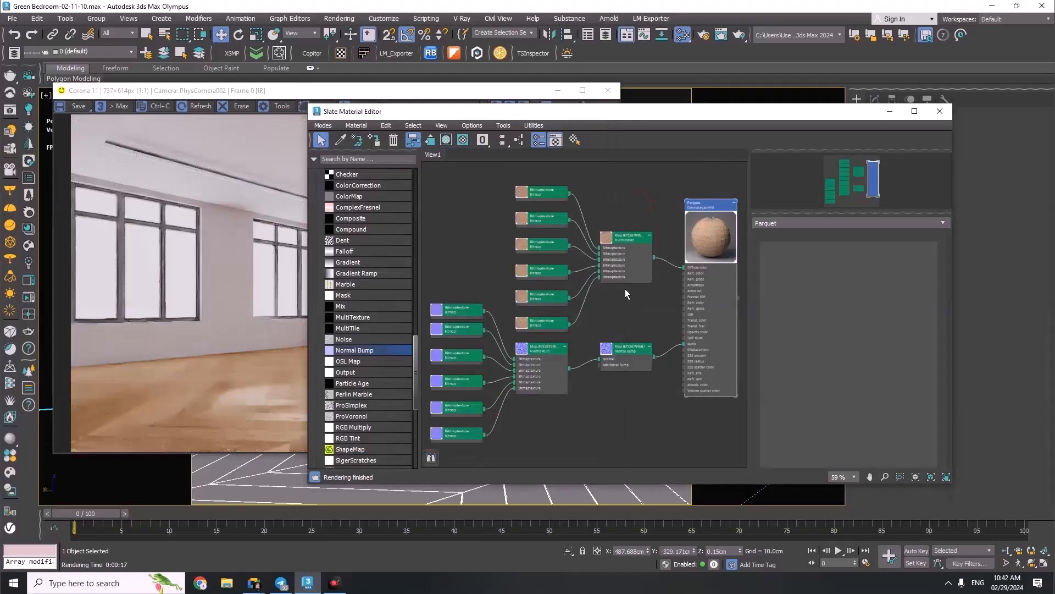
pyautogui.click(232, 378)
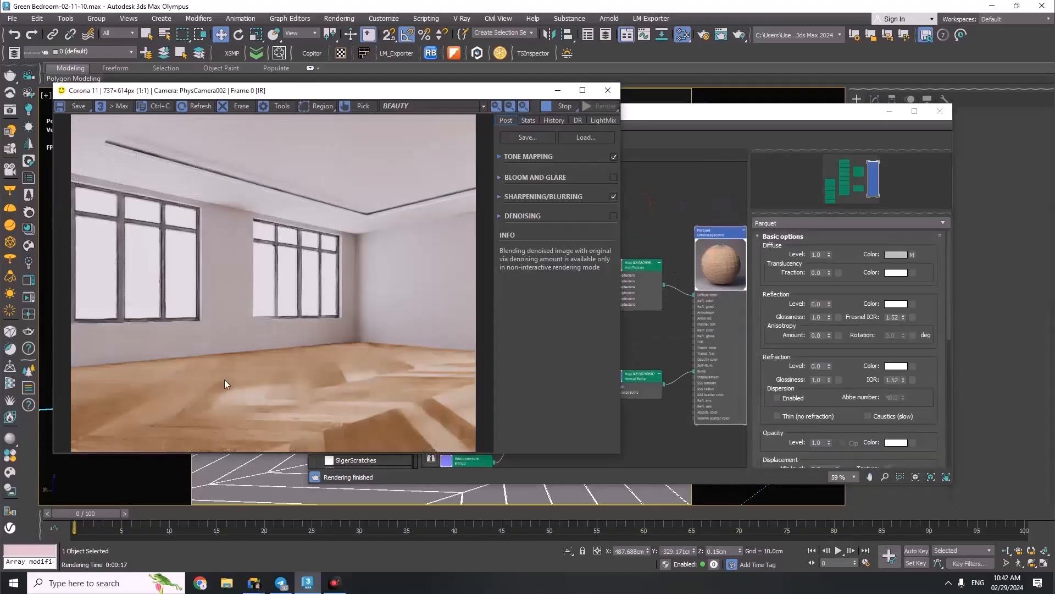
pyautogui.click(554, 109)
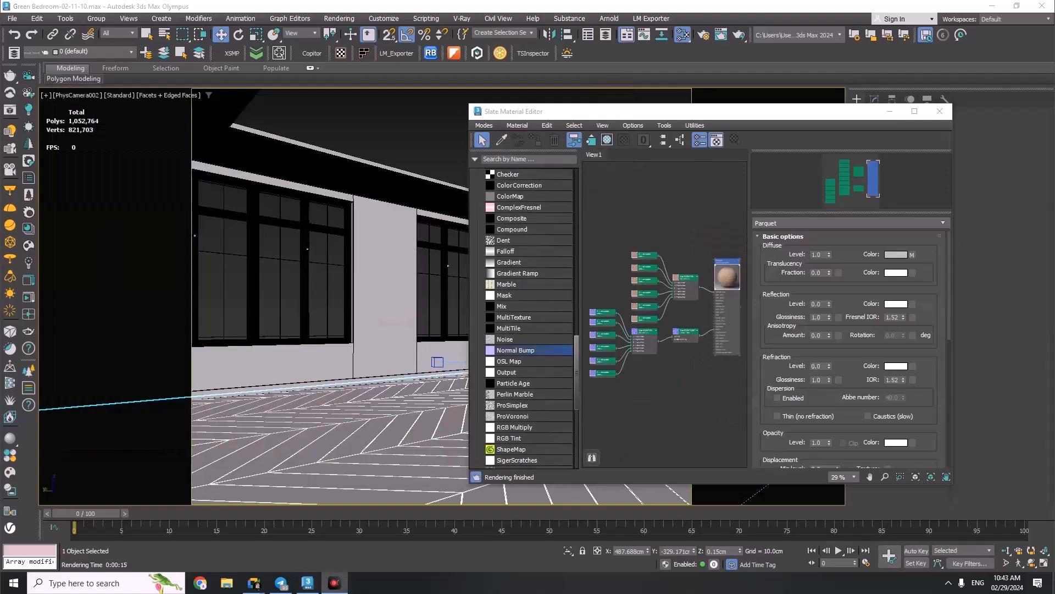
# Remove all the existing textures from the MultiTexture map that feeds the Normal Bump map
pyautogui.scroll(-2, 674, 350)
pyautogui.doubleClick(632, 325)
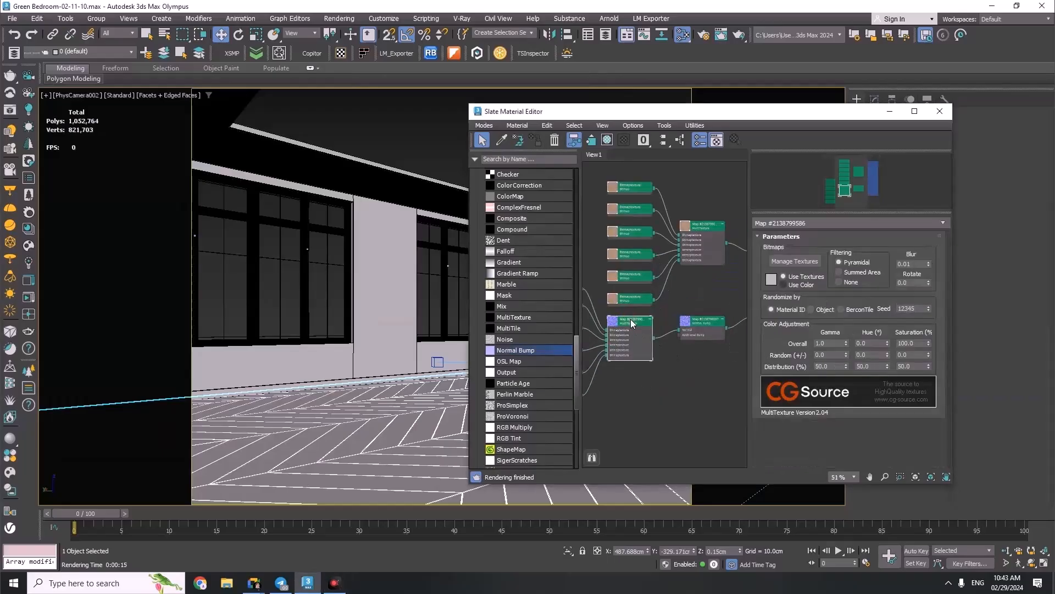
pyautogui.click(794, 262)
pyautogui.moveTo(165, 216); pyautogui.dragTo(65, 75)
pyautogui.click(88, 40)
# Add bitmaps 02 to 07 from the wood\bump\new folder to the bump MultiTexture map
pyautogui.click(43, 40)
pyautogui.doubleClick(147, 118)
pyautogui.click(145, 122)
pyautogui.keyDown('shift'); pyautogui.click(222, 213); pyautogui.keyUp('shift')
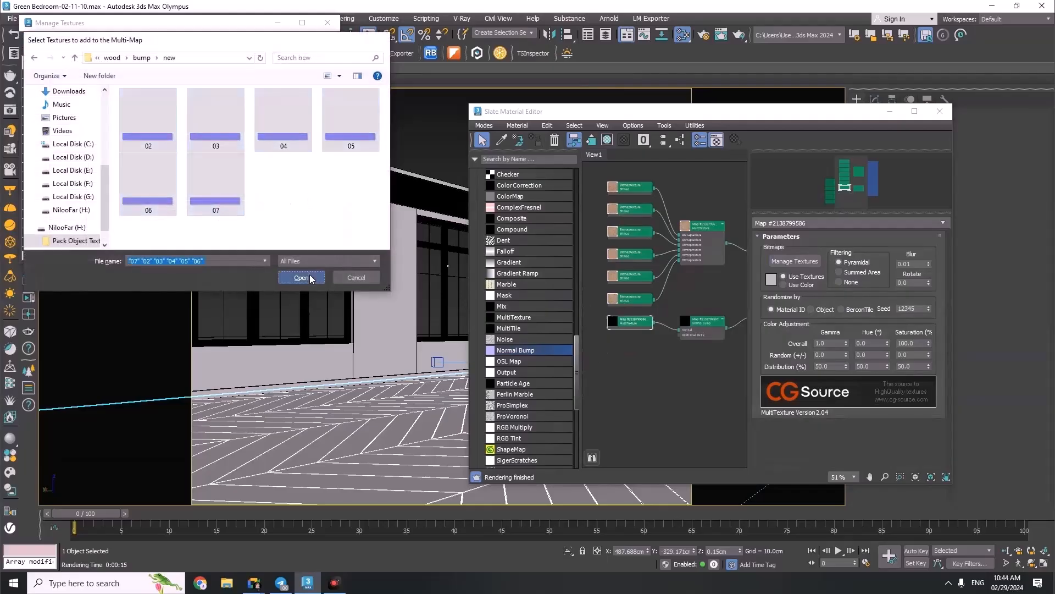
pyautogui.click(301, 277)
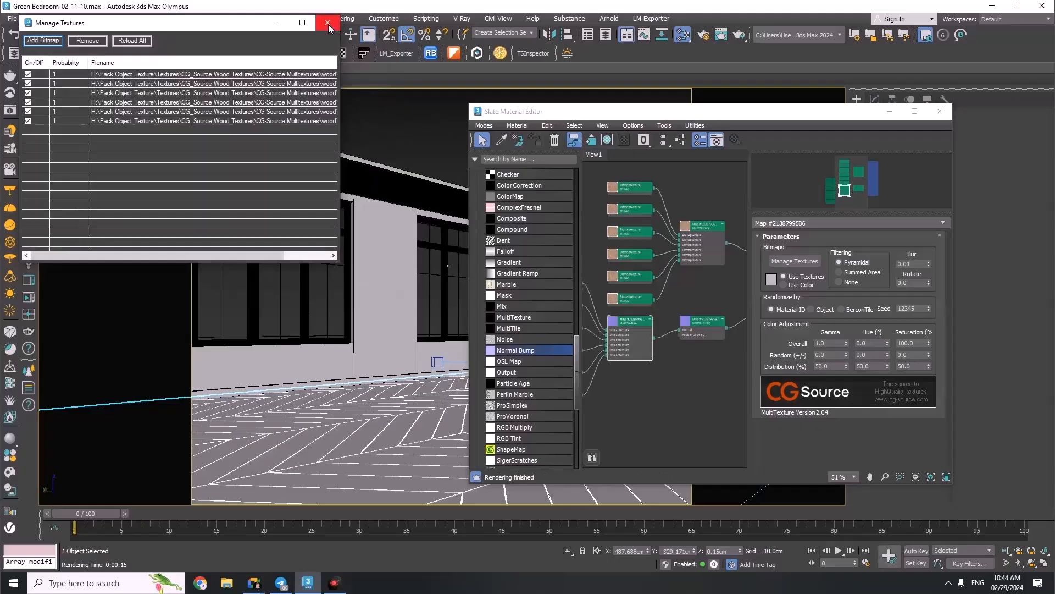
pyautogui.click(328, 23)
pyautogui.click(412, 139)
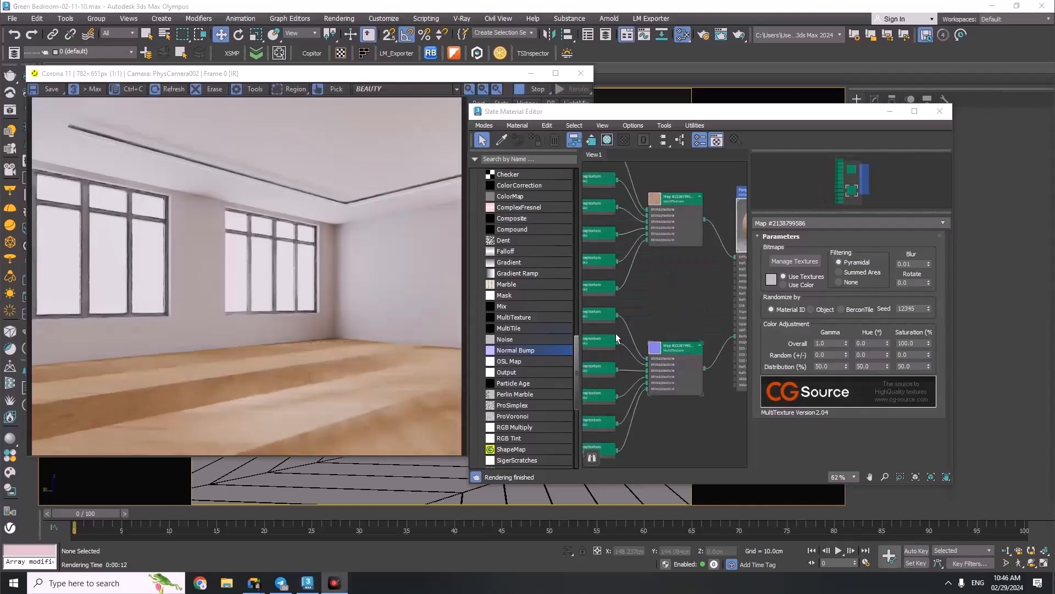
# Open and examine the settings of the 02.jpg bitmap that feeds the bump MultiTexture map
pyautogui.moveTo(680, 312); pyautogui.dragTo(679, 290, button='middle')
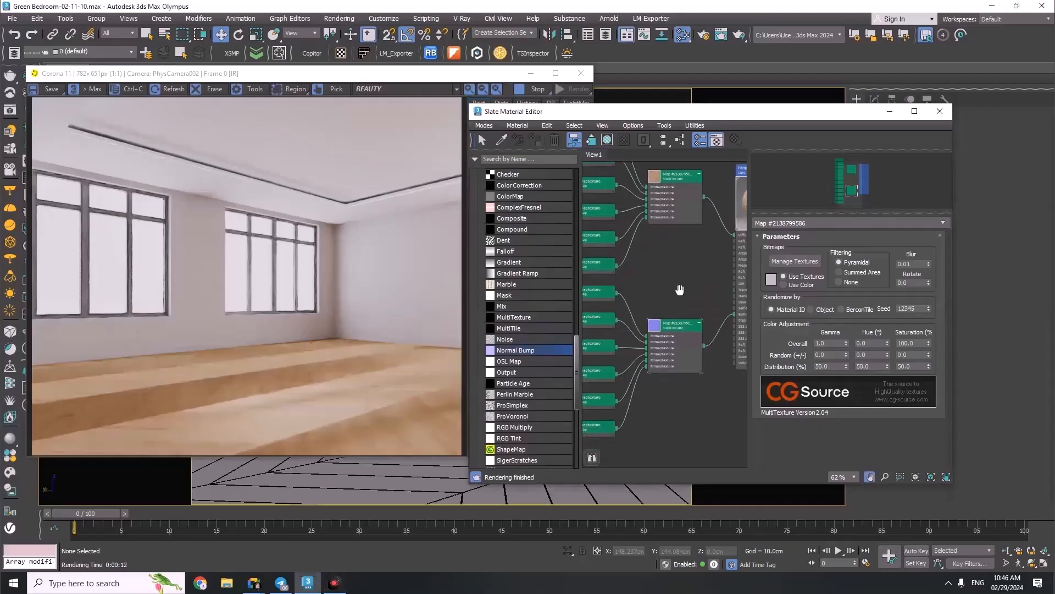
pyautogui.scroll(-4, 681, 290)
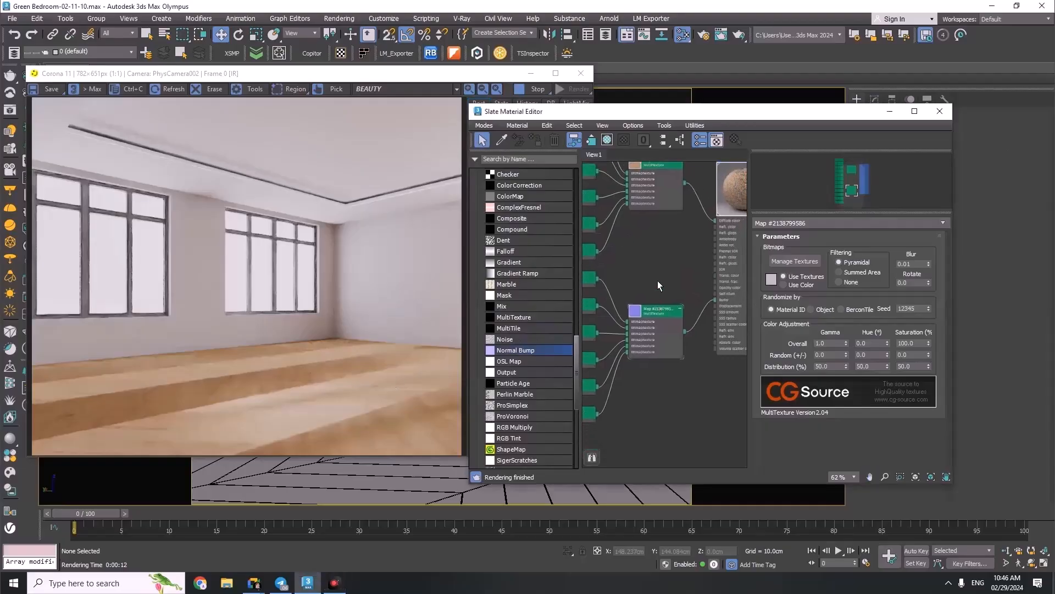
pyautogui.scroll(3, 605, 344)
pyautogui.doubleClick(612, 303)
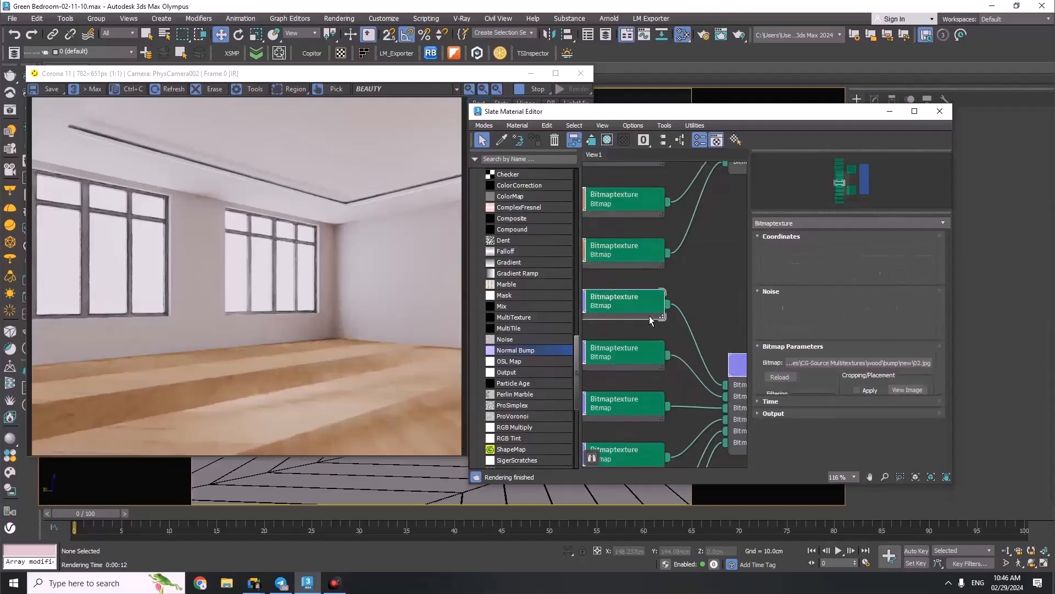
pyautogui.scroll(-6, 632, 314)
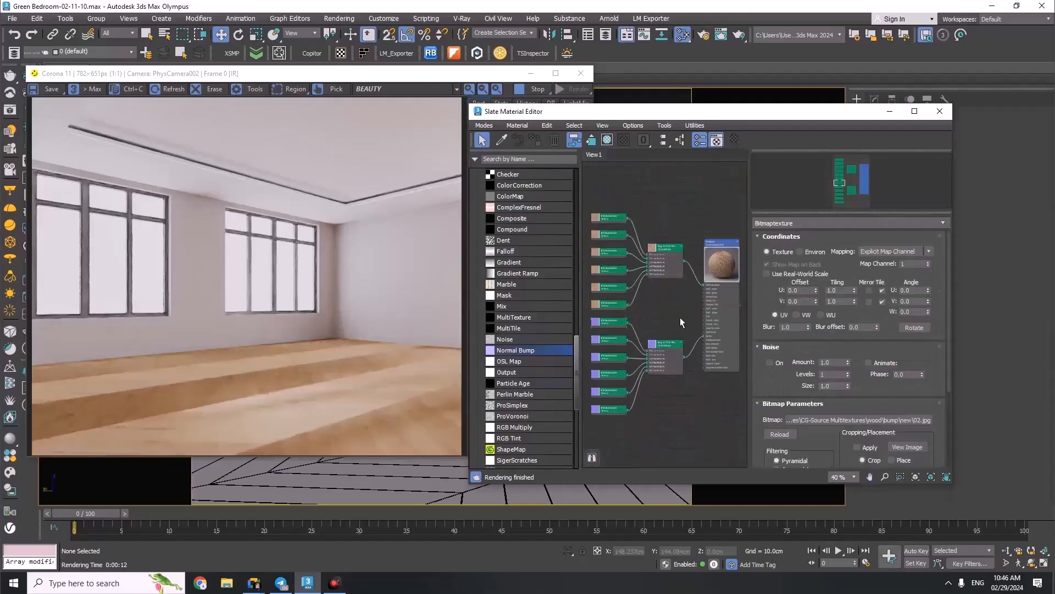
# Disconnect the bump MultiTexture map from the Parquet material and move it aside together with its bitmaps
pyautogui.scroll(2, 678, 300)
pyautogui.doubleClick(648, 366)
pyautogui.moveTo(646, 366); pyautogui.dragTo(640, 383)
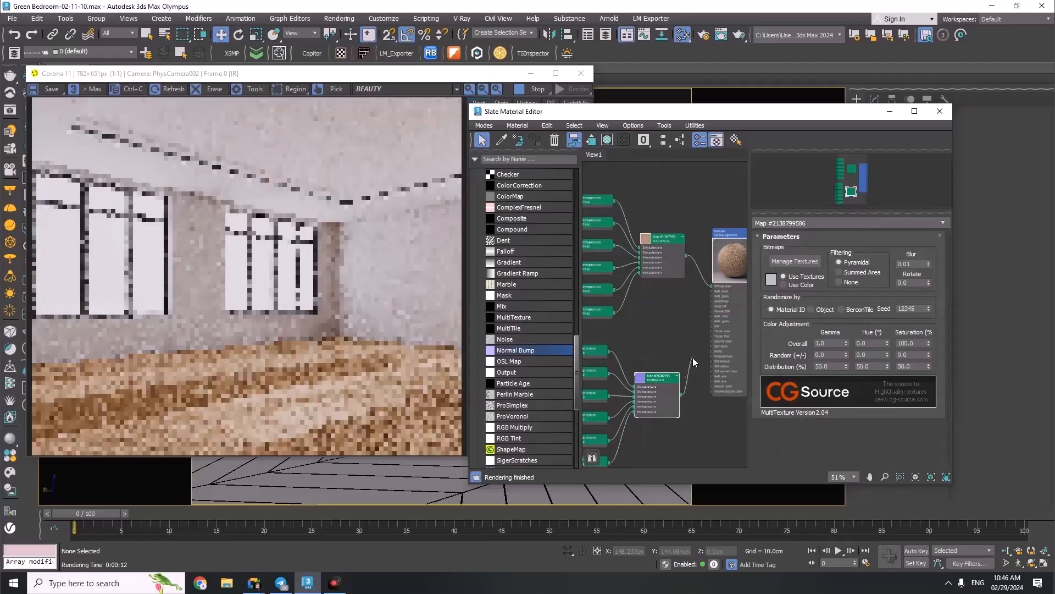
pyautogui.scroll(-3, 634, 403)
pyautogui.moveTo(633, 399); pyautogui.dragTo(677, 361, button='middle')
pyautogui.moveTo(675, 359); pyautogui.dragTo(632, 188)
pyautogui.click(638, 361)
# Add a new MultiTexture map below the diffuse map's nodes, and stop the interactive render
pyautogui.moveTo(516, 317); pyautogui.dragTo(642, 354)
pyautogui.click(533, 95)
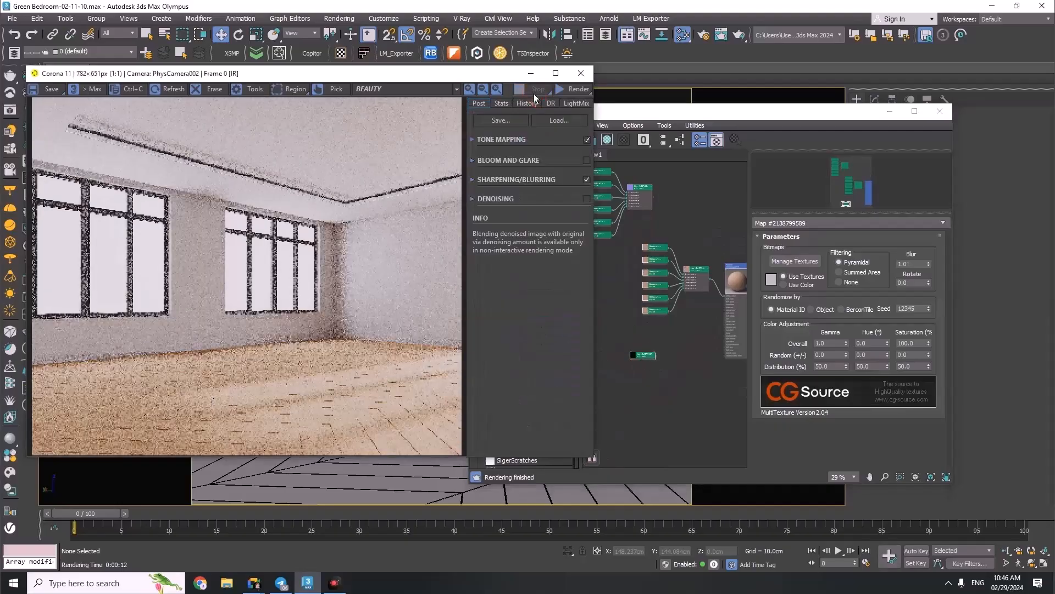
pyautogui.moveTo(639, 112); pyautogui.dragTo(528, 127)
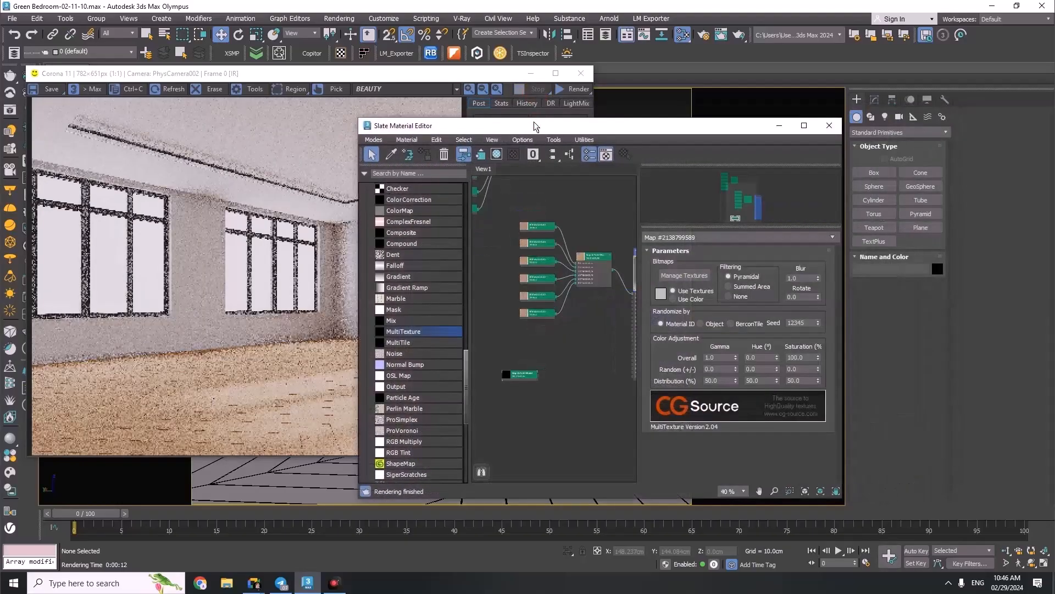
pyautogui.moveTo(542, 372); pyautogui.dragTo(527, 365, button='middle')
pyautogui.moveTo(500, 370); pyautogui.dragTo(550, 358)
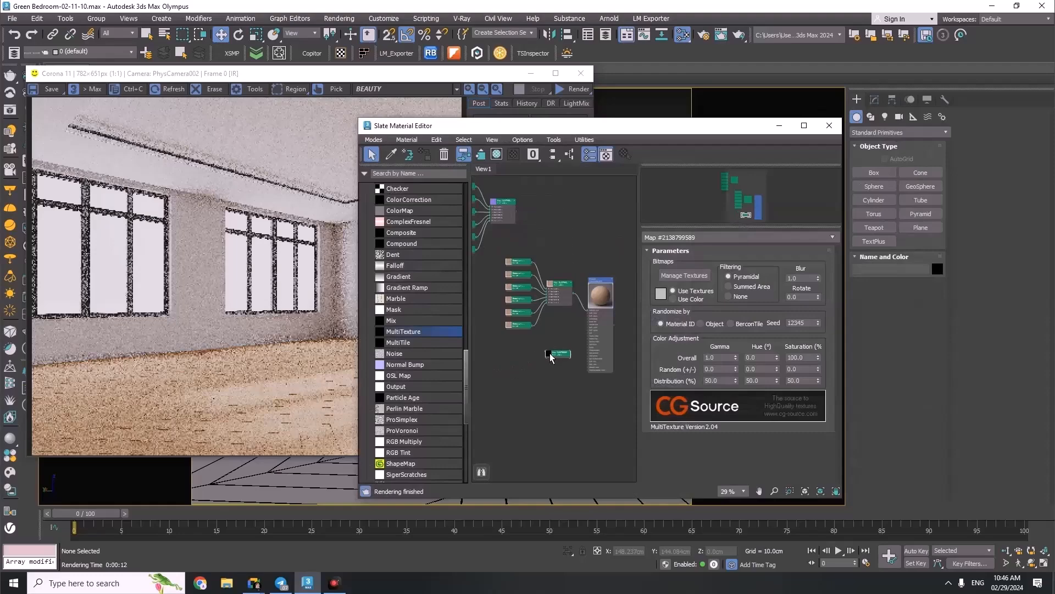
# Add the six wood bitmaps from the wood folder, above bump\new, to the new MultiTexture map
pyautogui.scroll(2, 594, 338)
pyautogui.click(684, 275)
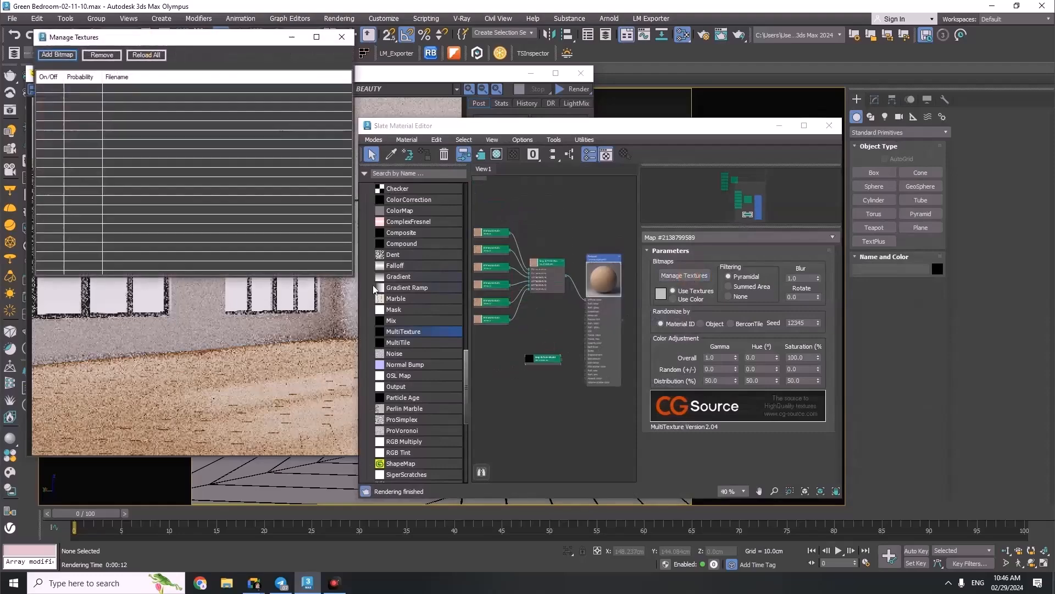
pyautogui.click(69, 56)
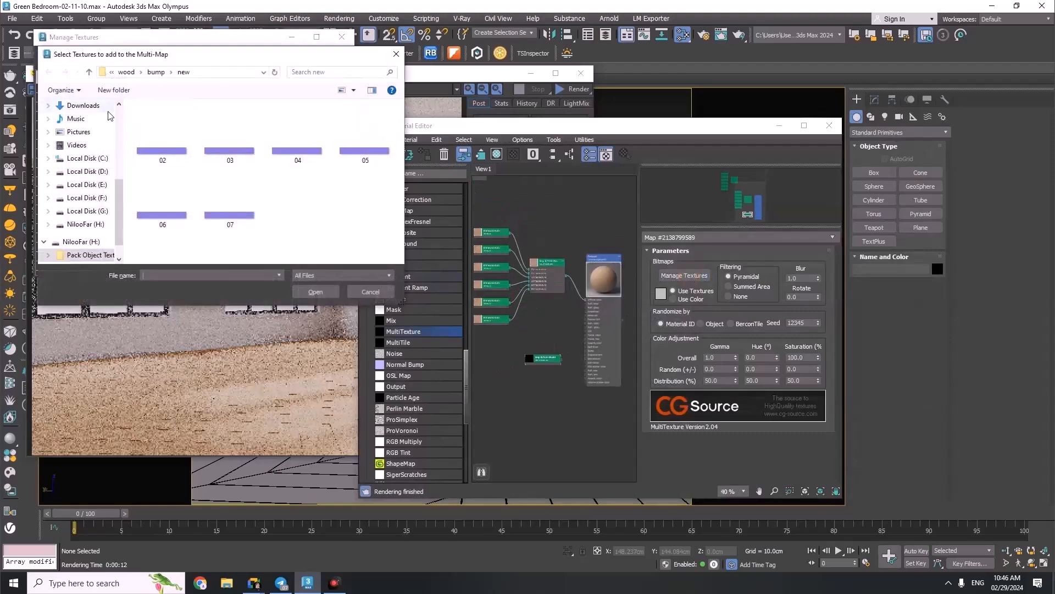
pyautogui.click(88, 71)
pyautogui.click(89, 71)
pyautogui.click(229, 157)
pyautogui.keyDown('shift'); pyautogui.click(297, 228); pyautogui.keyUp('shift')
pyautogui.click(315, 291)
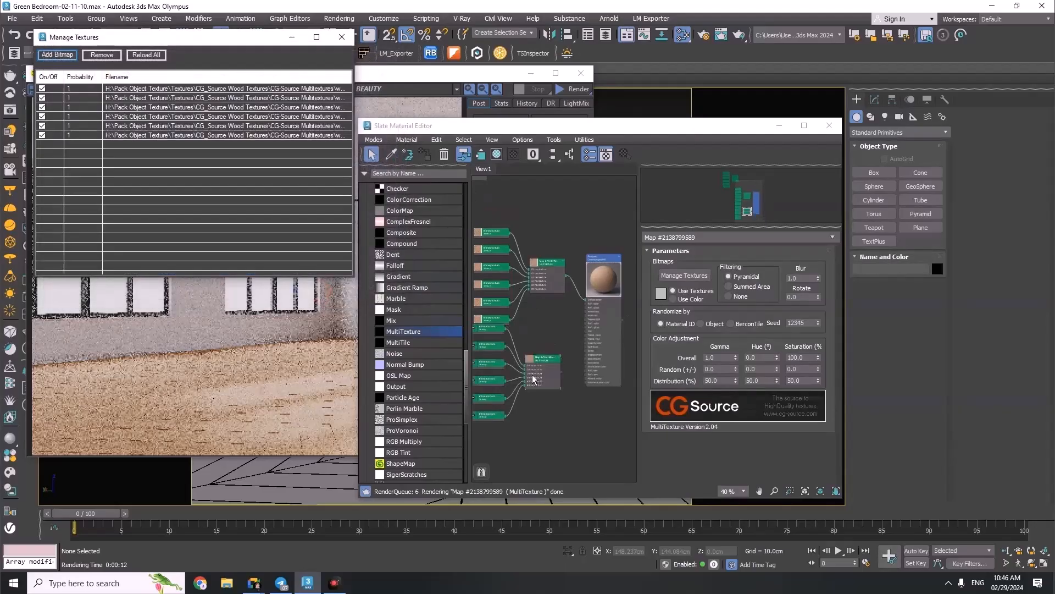
pyautogui.click(341, 37)
# Wire a ColorCorrection map between the new MultiTexture map and the Parquet material's Bump slot
pyautogui.scroll(3, 544, 345)
pyautogui.click(545, 348)
pyautogui.moveTo(519, 368); pyautogui.dragTo(518, 381)
pyautogui.scroll(5, 416, 382)
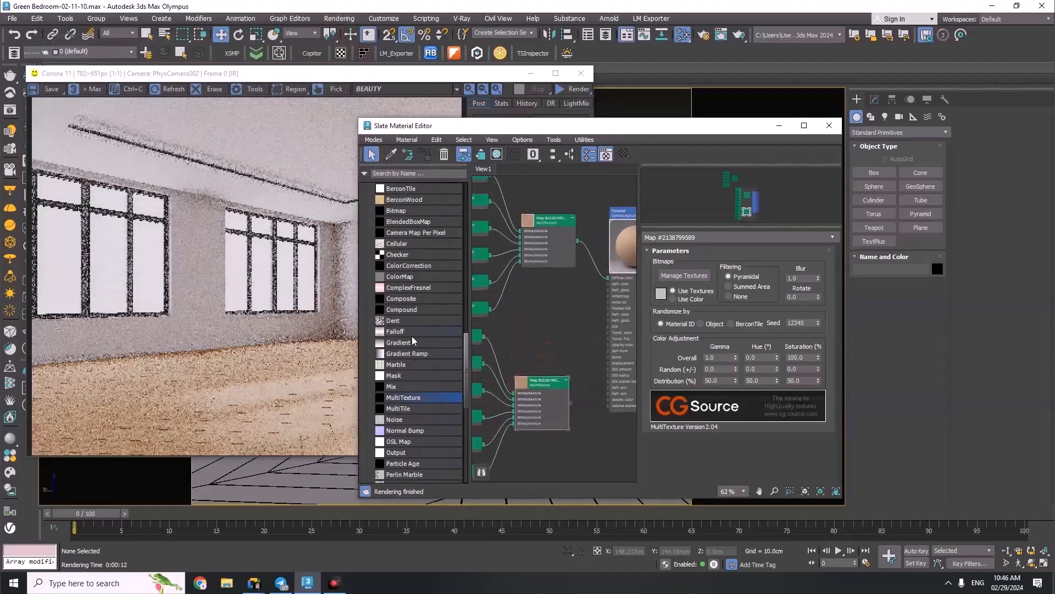
pyautogui.moveTo(404, 266); pyautogui.dragTo(607, 357)
pyautogui.moveTo(565, 406); pyautogui.dragTo(516, 346)
# Set the bump ColorCorrection to Monochrome channels and Advanced lightness with RGB Gamma/Contrast 0.5, and check the floor in the interactive render
pyautogui.click(659, 302)
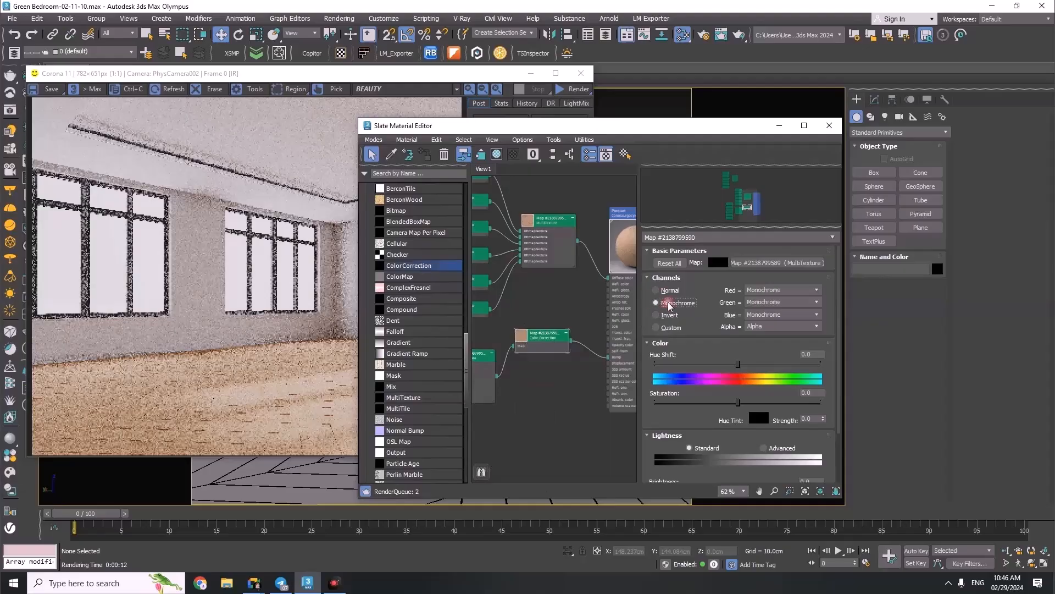
pyautogui.click(763, 448)
pyautogui.scroll(-2, 737, 434)
pyautogui.click(731, 425)
pyautogui.write('0.5')
pyautogui.press('Return')
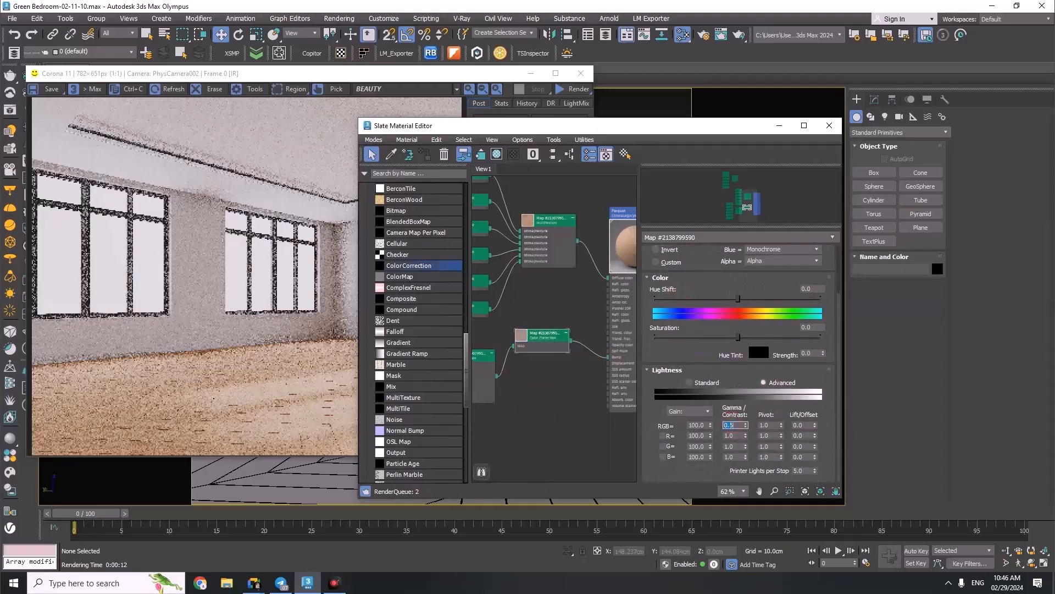
pyautogui.click(145, 336)
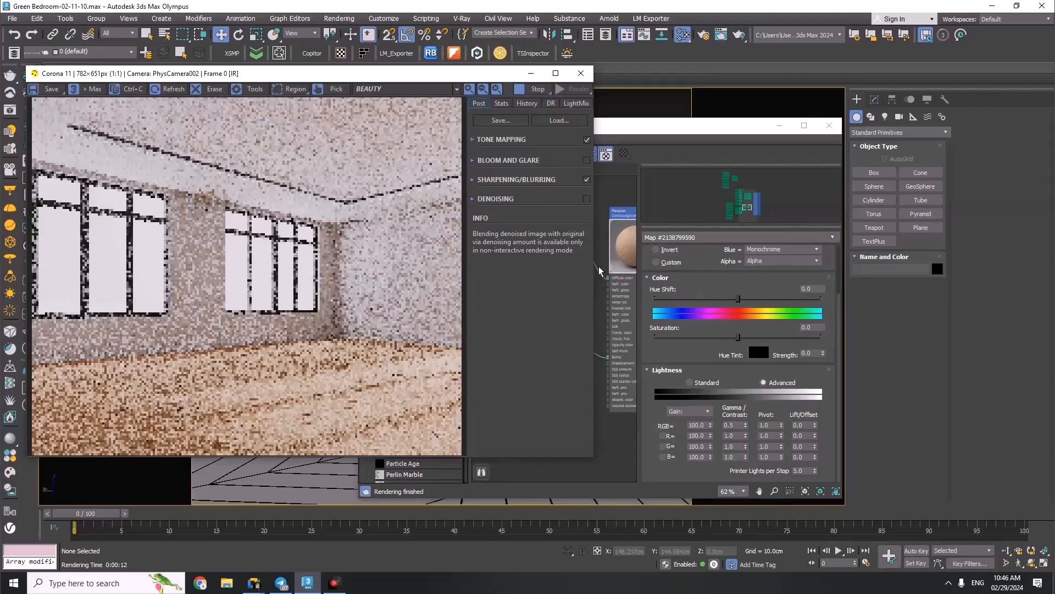
# Insert a ColorCorrection map between the diffuse MultiTexture and the Parquet material, keeping the old map as sub-map, and open its settings
pyautogui.click(607, 203)
pyautogui.moveTo(558, 218); pyautogui.dragTo(542, 224, button='middle')
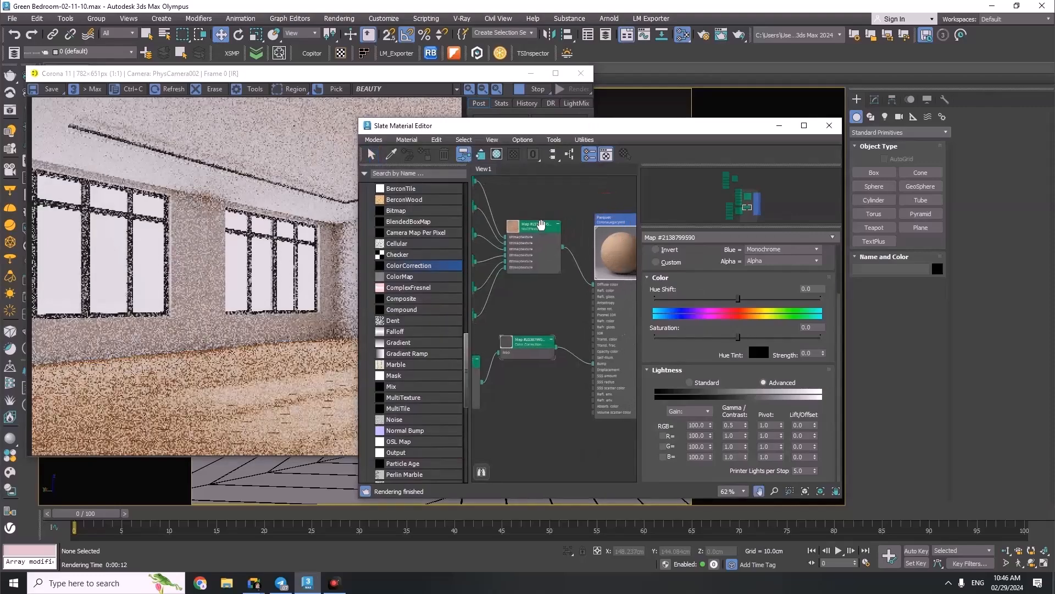
pyautogui.rightClick(568, 254)
pyautogui.click(586, 276)
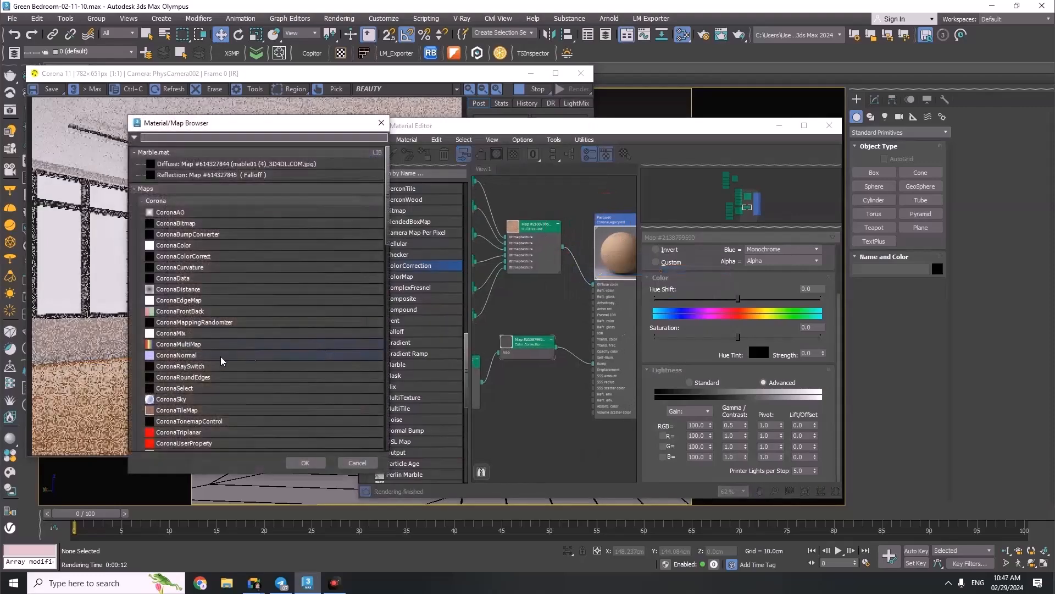
pyautogui.scroll(-6, 191, 266)
pyautogui.scroll(-1, 191, 263)
pyautogui.doubleClick(182, 360)
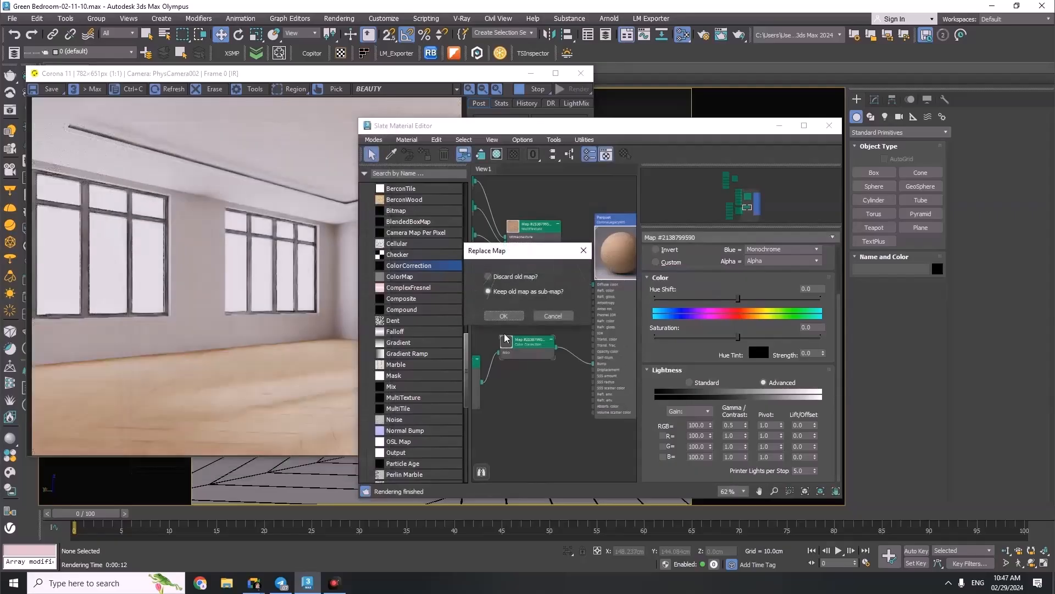
pyautogui.click(503, 316)
pyautogui.click(515, 234)
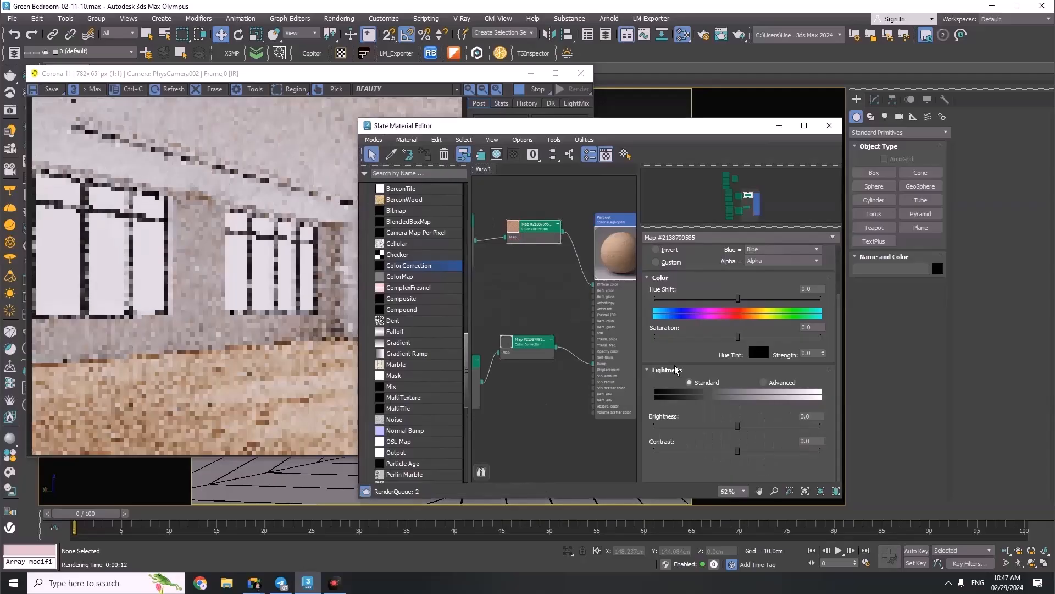
# Set the diffuse ColorCorrection's saturation to -30 and its Advanced RGB Gamma/Contrast to 0.9, and check the render
pyautogui.click(807, 328)
pyautogui.write('-30')
pyautogui.press('Return')
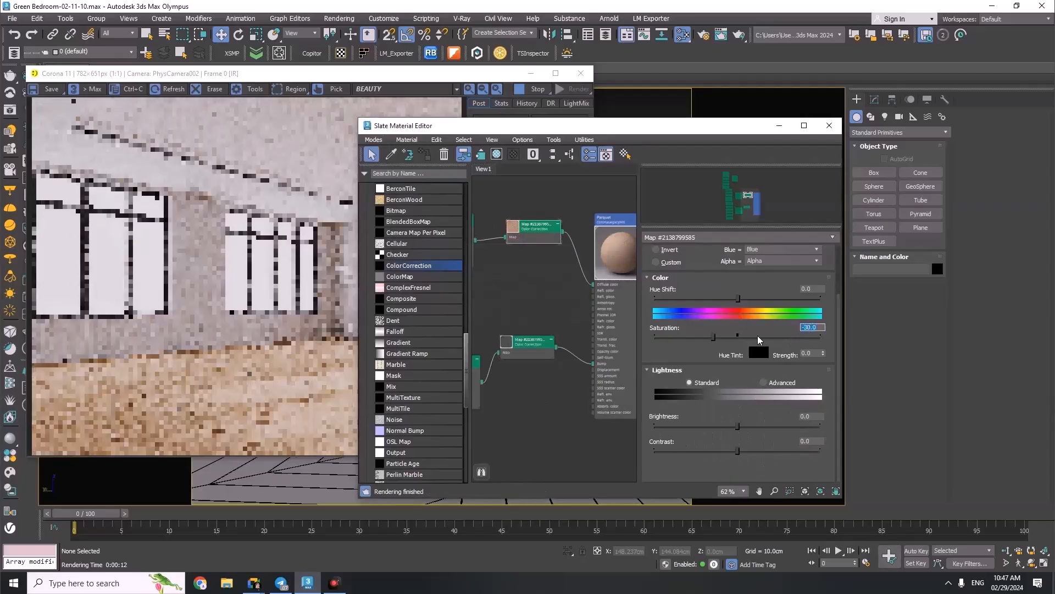
pyautogui.click(764, 383)
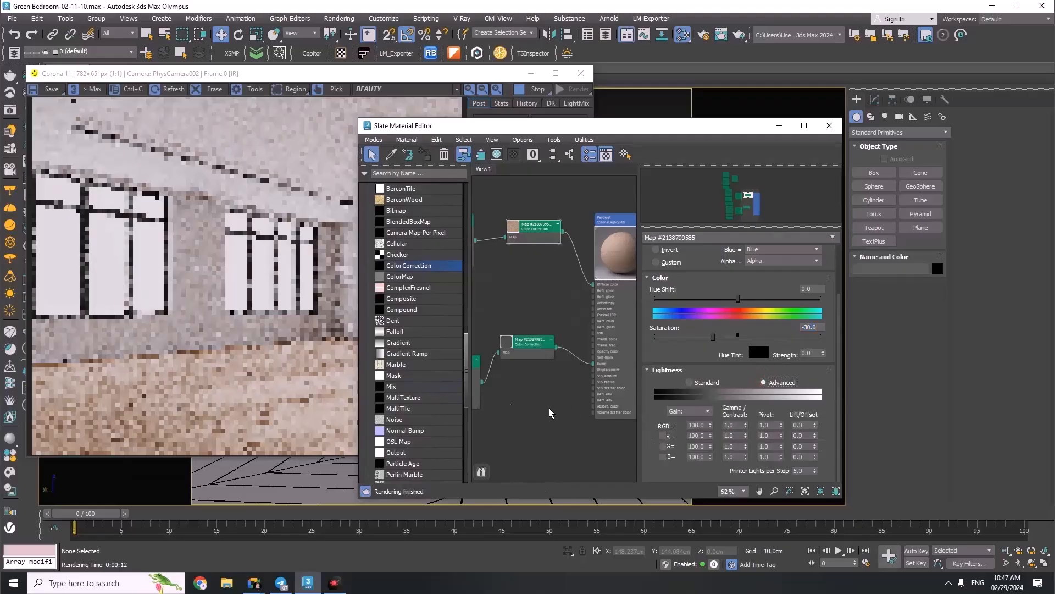
pyautogui.click(730, 425)
pyautogui.write('0.9')
pyautogui.press('Return')
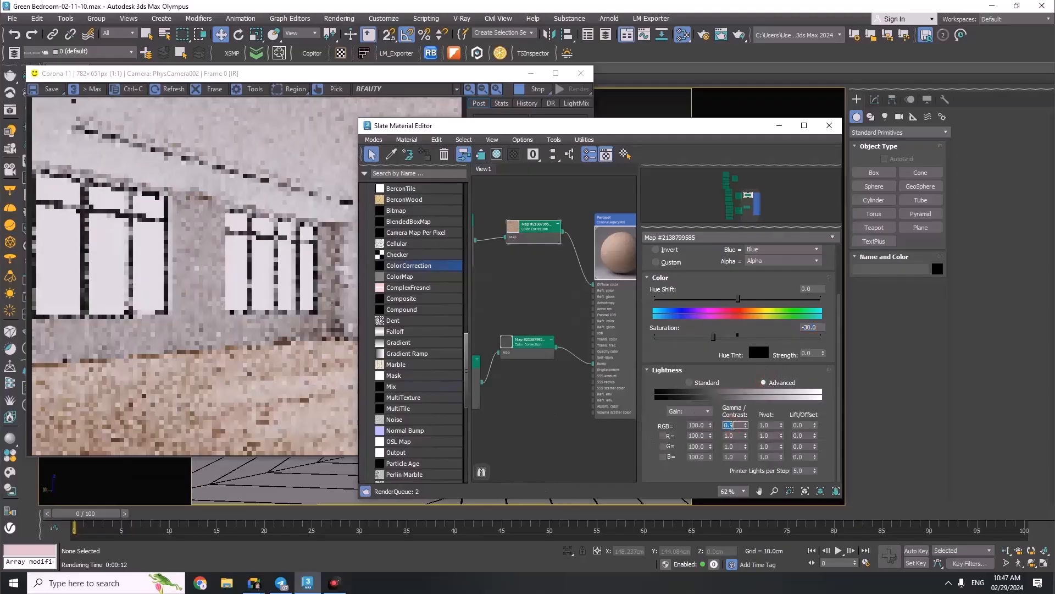
pyautogui.click(198, 406)
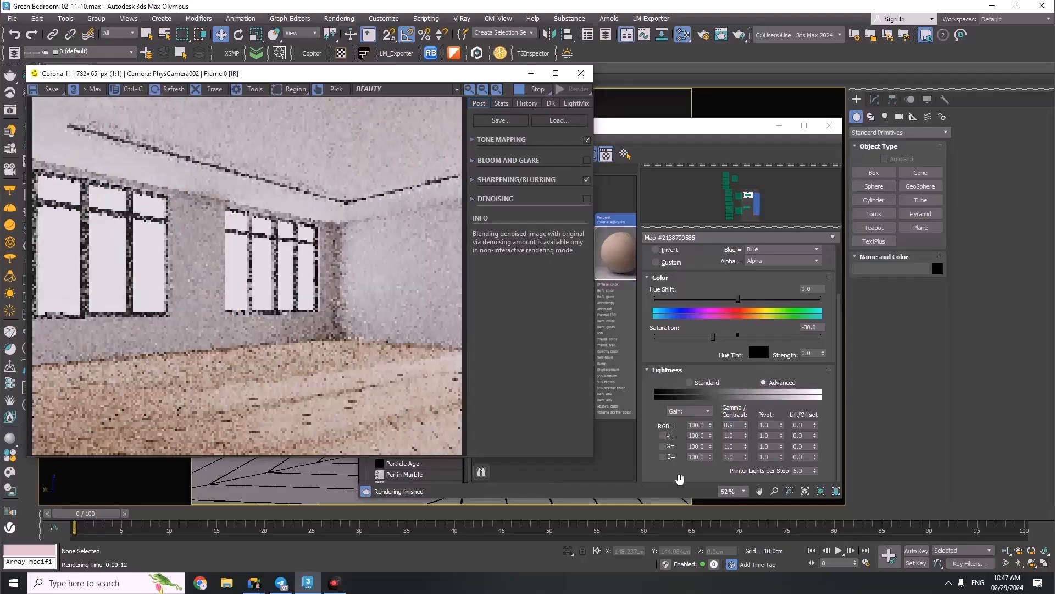
# Try RGB Gamma/Contrast 0.8 and saturation -50 in the diffuse ColorCorrection, and close the material editor
pyautogui.click(733, 425)
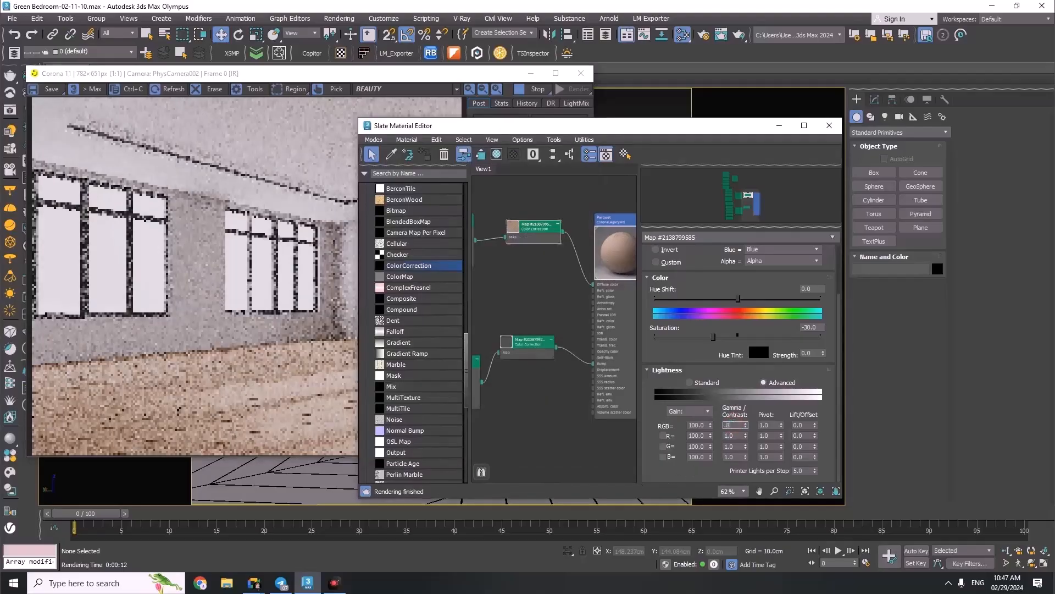
pyautogui.write('.8')
pyautogui.press('Return')
pyautogui.click(813, 327)
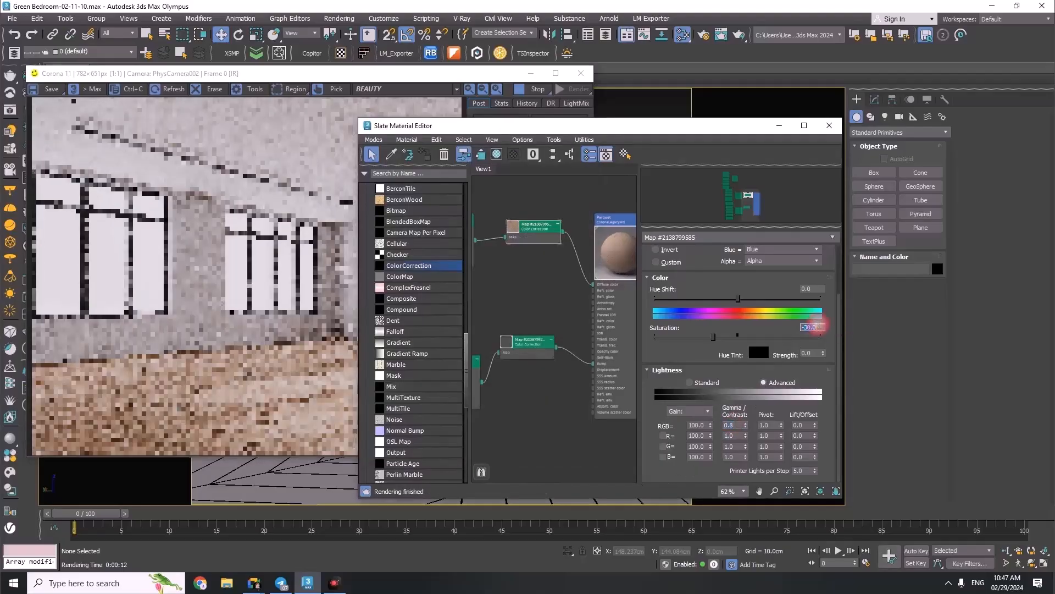
pyautogui.write('-50')
pyautogui.press('Return')
pyautogui.click(829, 125)
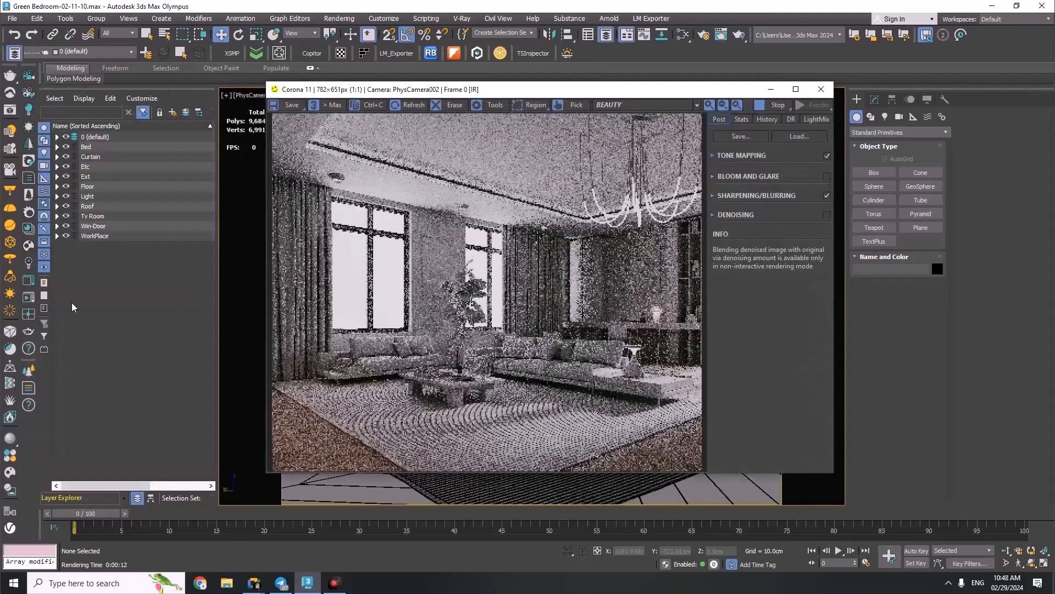
# Hide every layer except 0 (default), Floor, Roof and Win-Door, and examine the bare floor in the interactive render
pyautogui.click(66, 147)
pyautogui.click(66, 157)
pyautogui.click(66, 176)
pyautogui.click(66, 196)
pyautogui.click(66, 206)
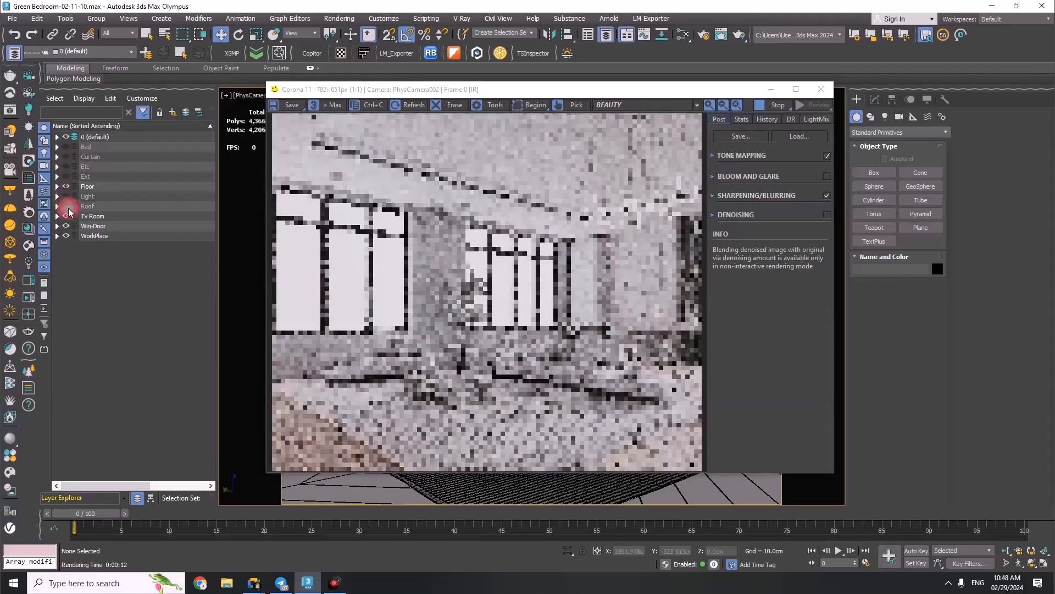
pyautogui.click(66, 216)
pyautogui.click(66, 226)
pyautogui.click(66, 236)
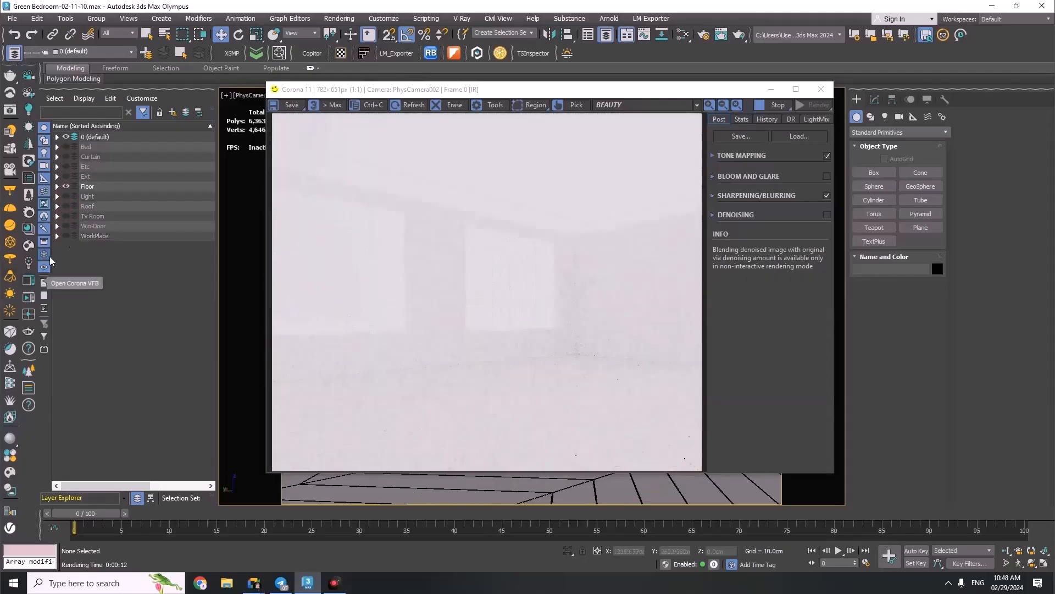
pyautogui.click(65, 226)
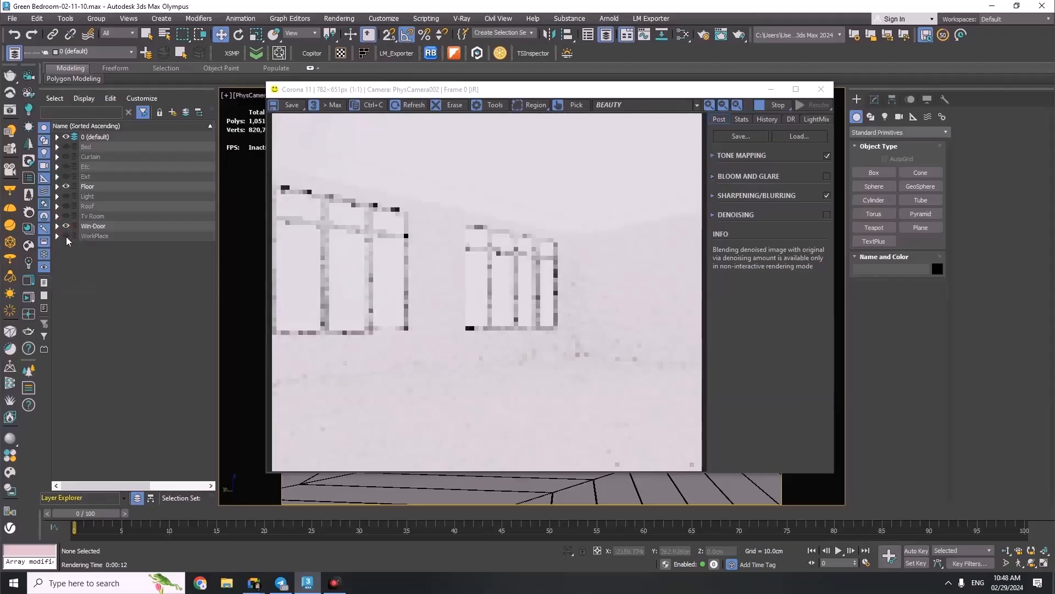
pyautogui.click(66, 206)
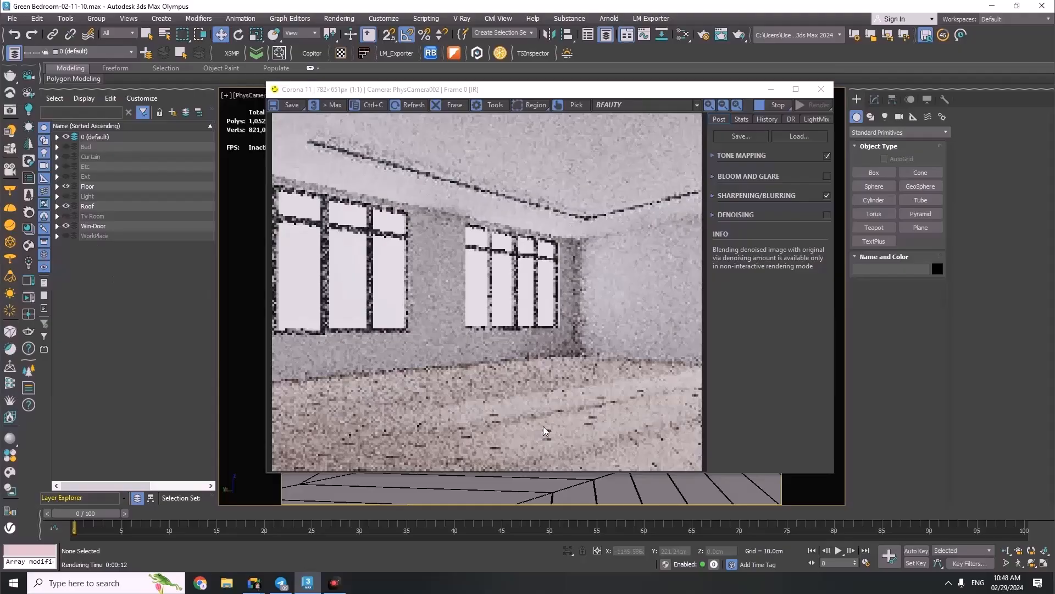
pyautogui.scroll(1, 504, 430)
pyautogui.scroll(-1, 504, 430)
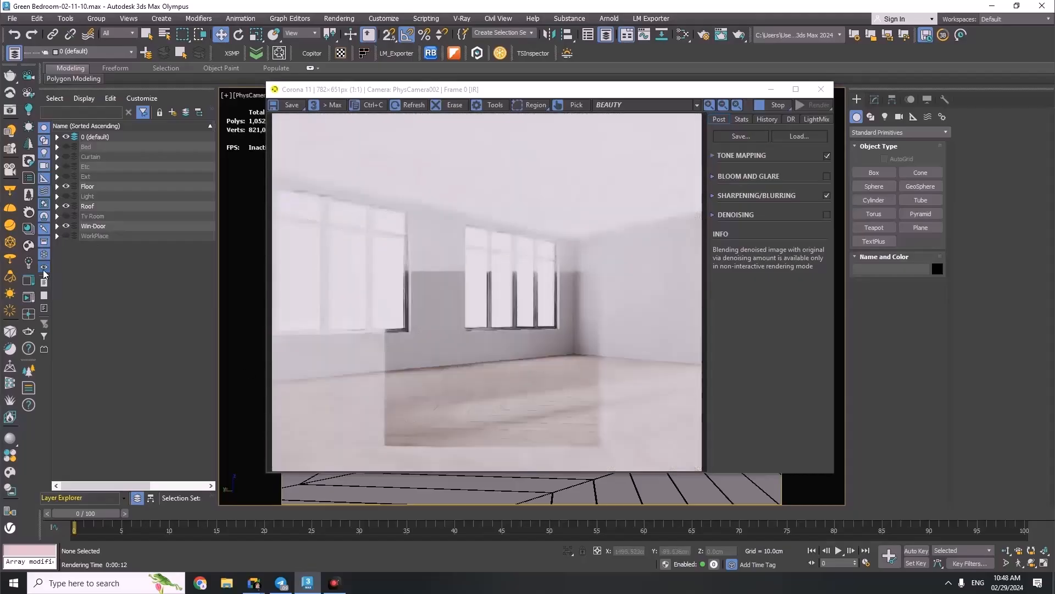
# Show all hidden layers again, and stop and close the interactive render
pyautogui.moveTo(66, 236); pyautogui.dragTo(66, 216)
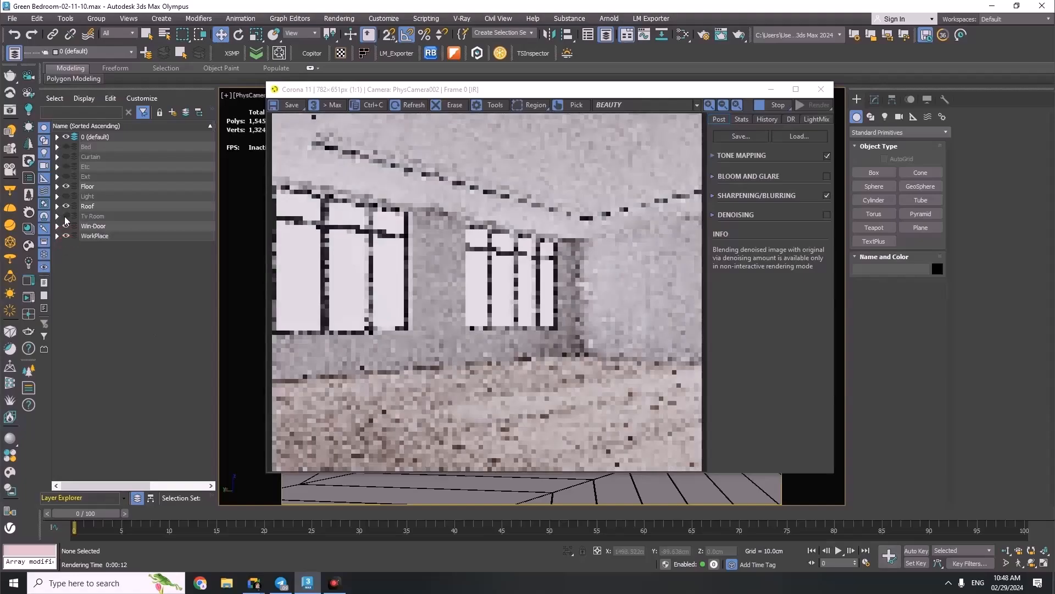
pyautogui.moveTo(66, 176); pyautogui.dragTo(66, 146)
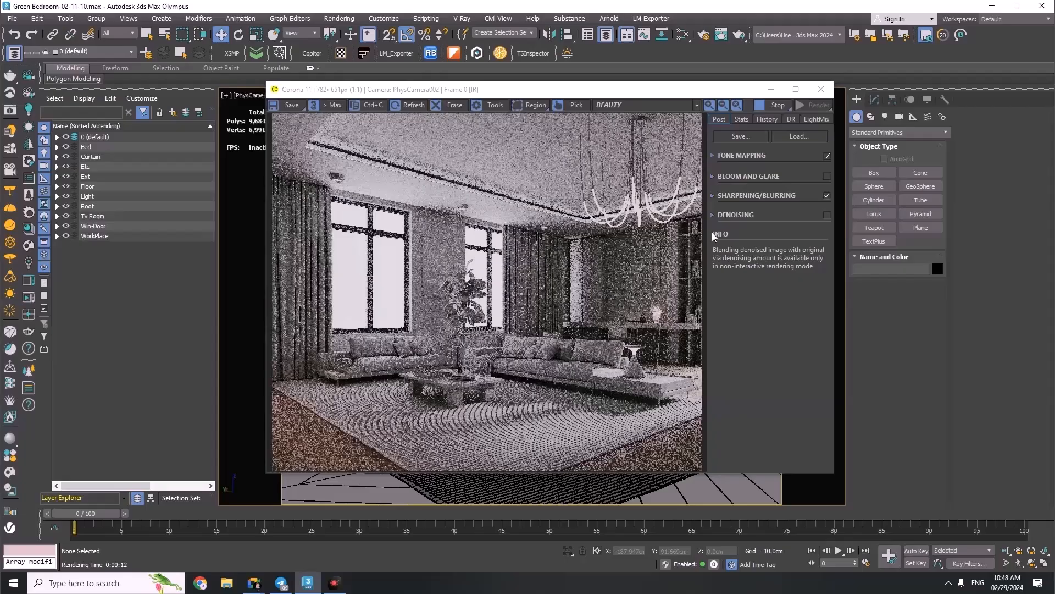
pyautogui.click(773, 104)
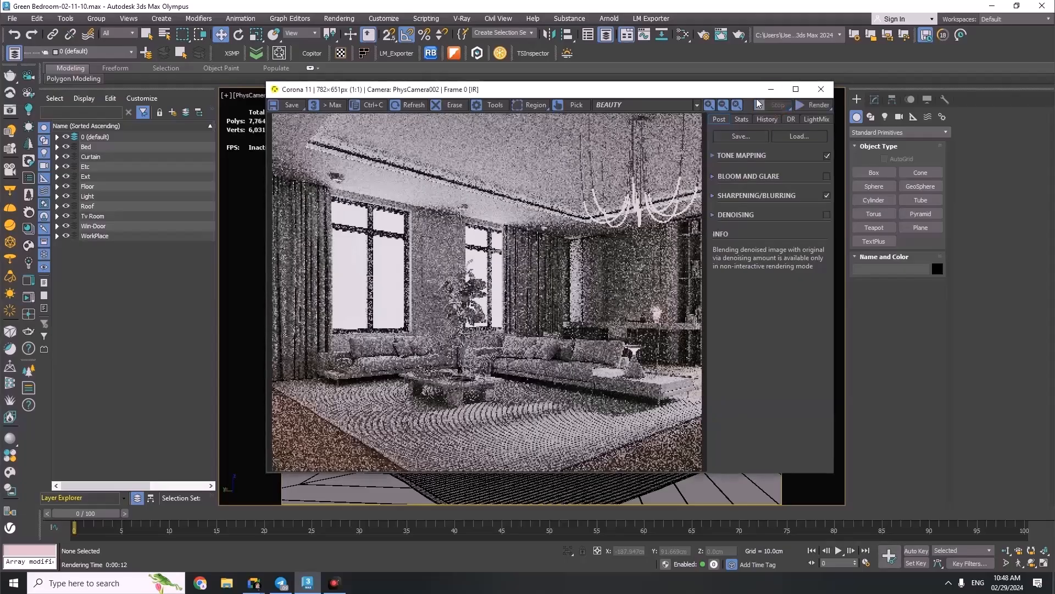
pyautogui.click(821, 89)
# Isolate the chevron floor and show it shaded in a maximized Perspective viewport, seen obliquely from above
pyautogui.click(355, 473)
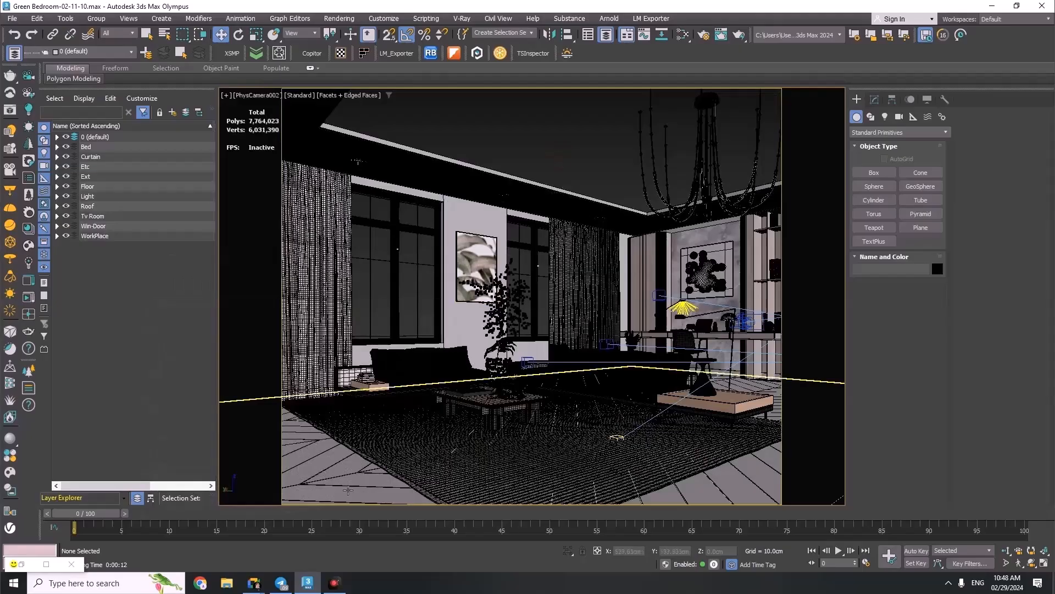
pyautogui.click(568, 550)
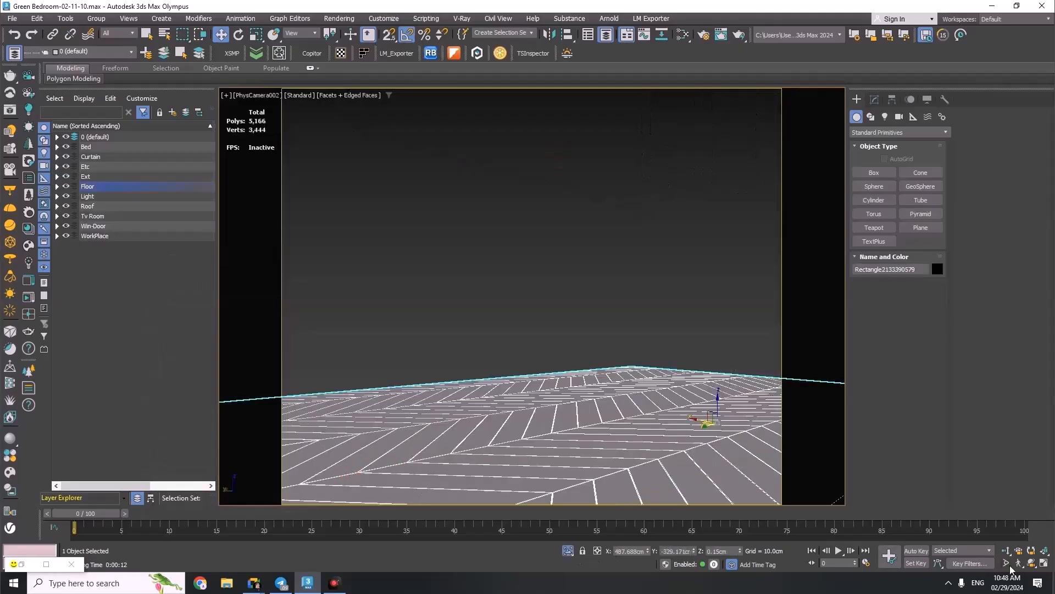
pyautogui.click(1044, 562)
pyautogui.click(692, 431)
pyautogui.press('p')
pyautogui.press('F3')
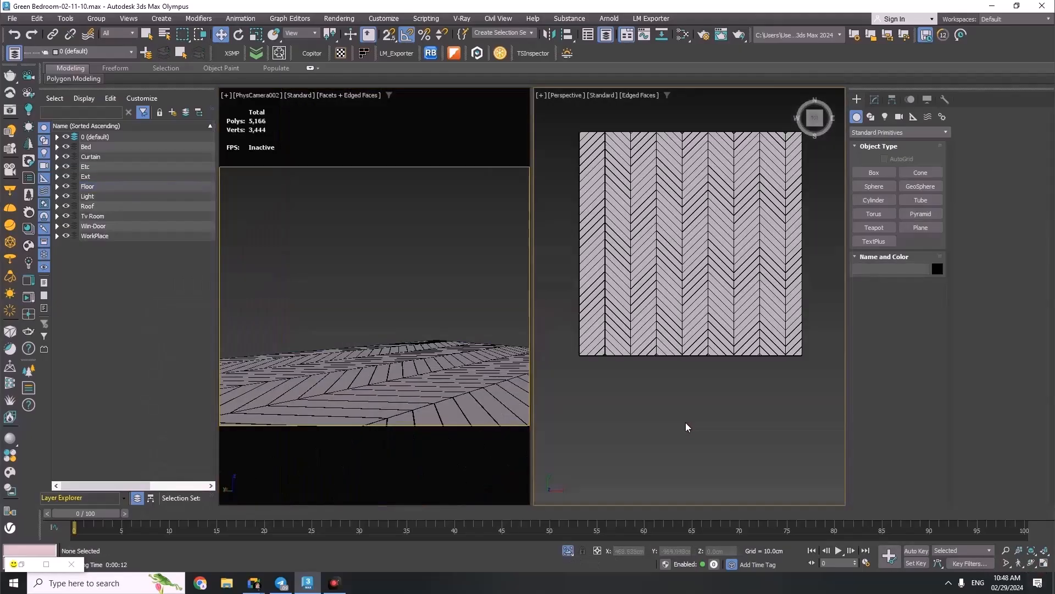
pyautogui.keyDown('alt'); pyautogui.moveTo(696, 430); pyautogui.dragTo(679, 367, button='middle'); pyautogui.keyUp('alt')
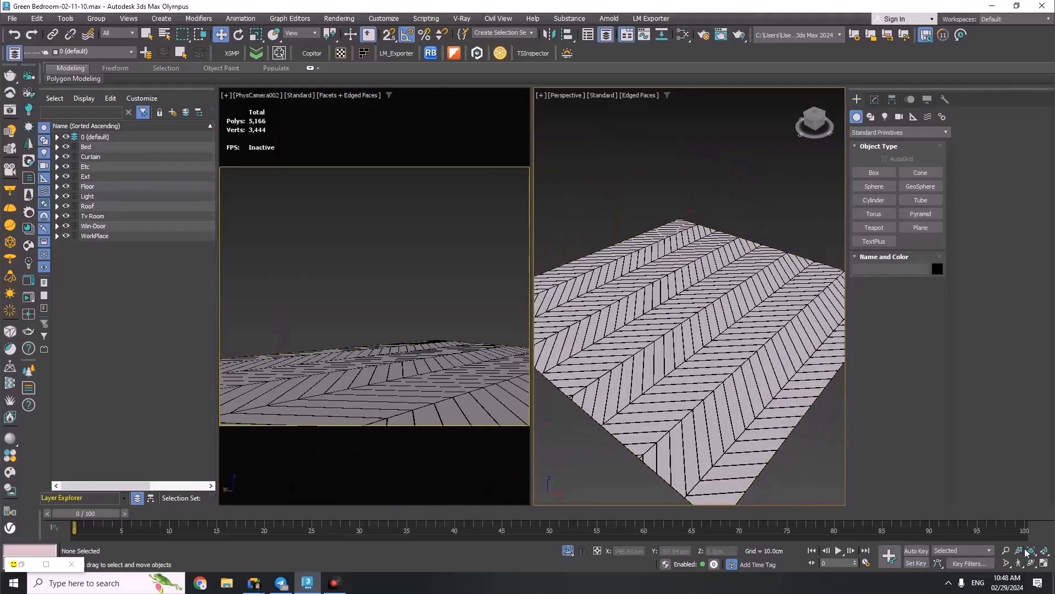
pyautogui.click(1044, 563)
pyautogui.scroll(-3, 618, 226)
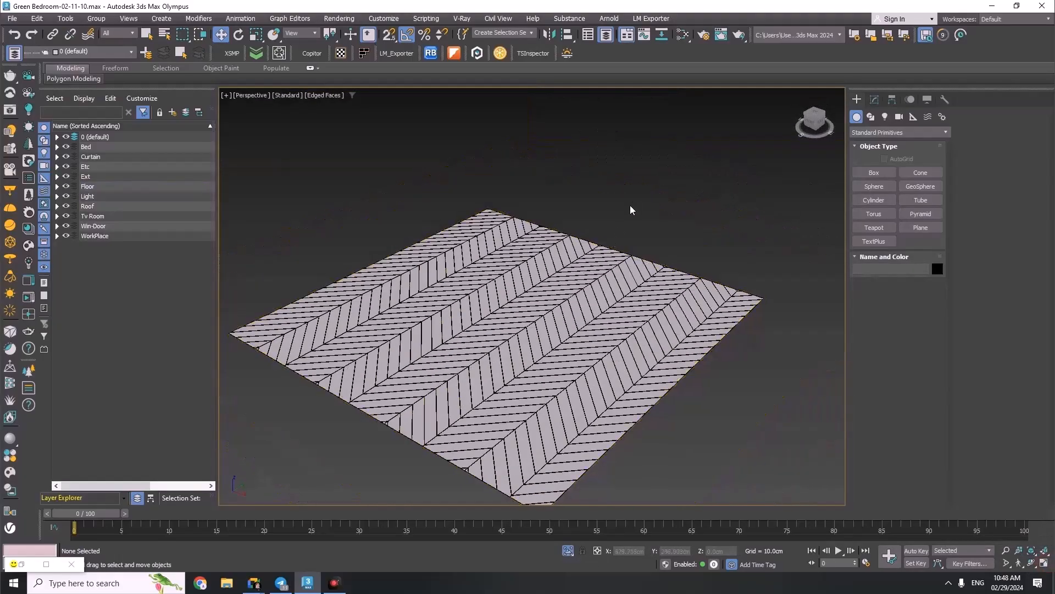
# Reopen the Slate Material Editor and widen its window
pyautogui.press('m')
pyautogui.scroll(-5, 577, 358)
pyautogui.moveTo(842, 341); pyautogui.dragTo(935, 342)
# Add a CoronaLegacyMtl material below the Parquet material's nodes and enlarge its preview
pyautogui.scroll(6, 678, 337)
pyautogui.scroll(-2, 629, 364)
pyautogui.scroll(15, 376, 272)
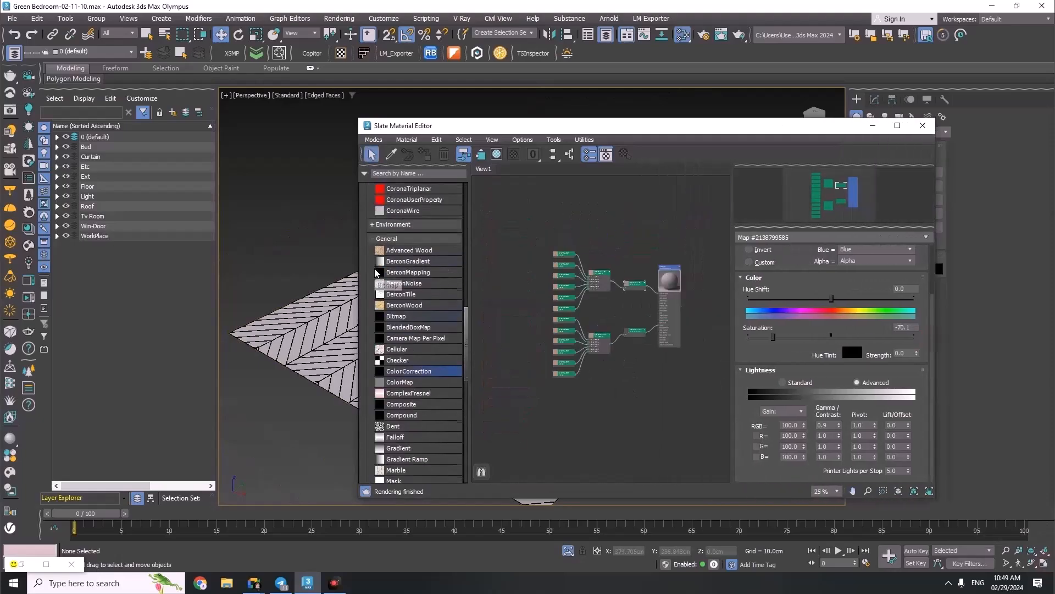
pyautogui.scroll(3, 379, 275)
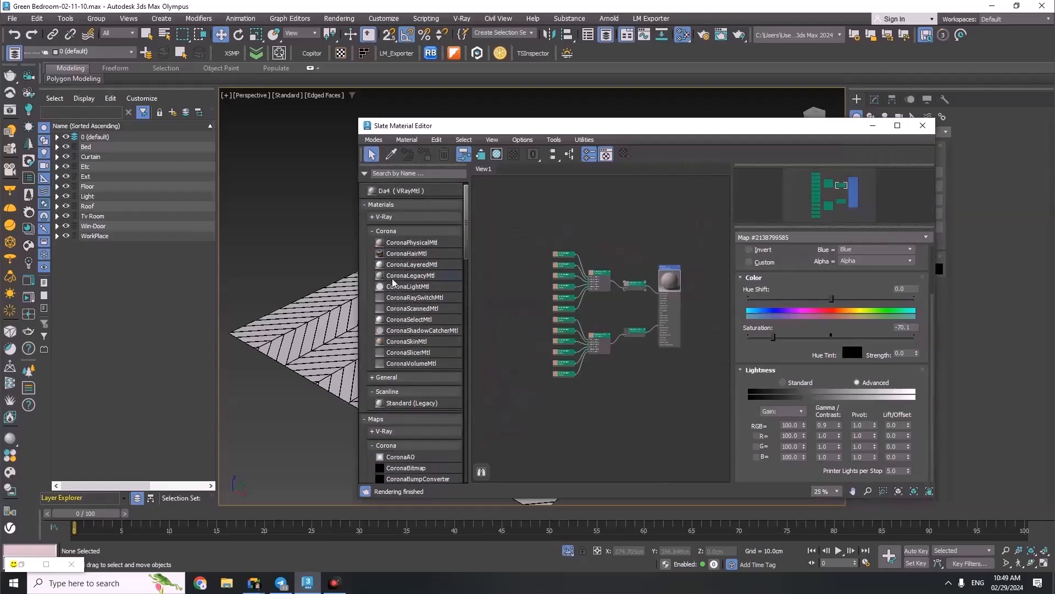
pyautogui.moveTo(418, 277); pyautogui.dragTo(685, 418)
pyautogui.scroll(4, 682, 380)
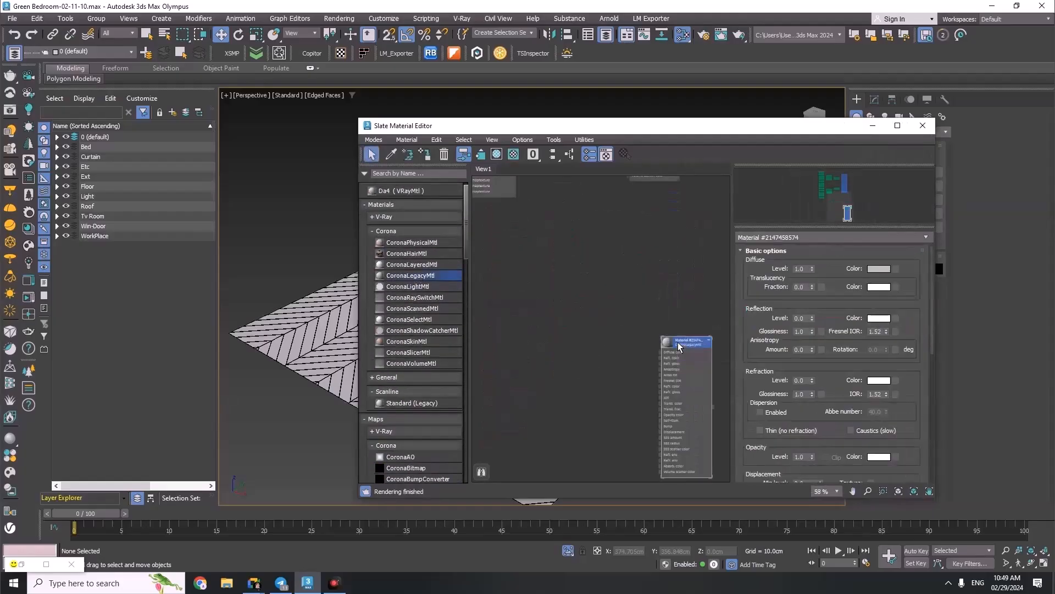
pyautogui.moveTo(674, 362); pyautogui.dragTo(655, 297)
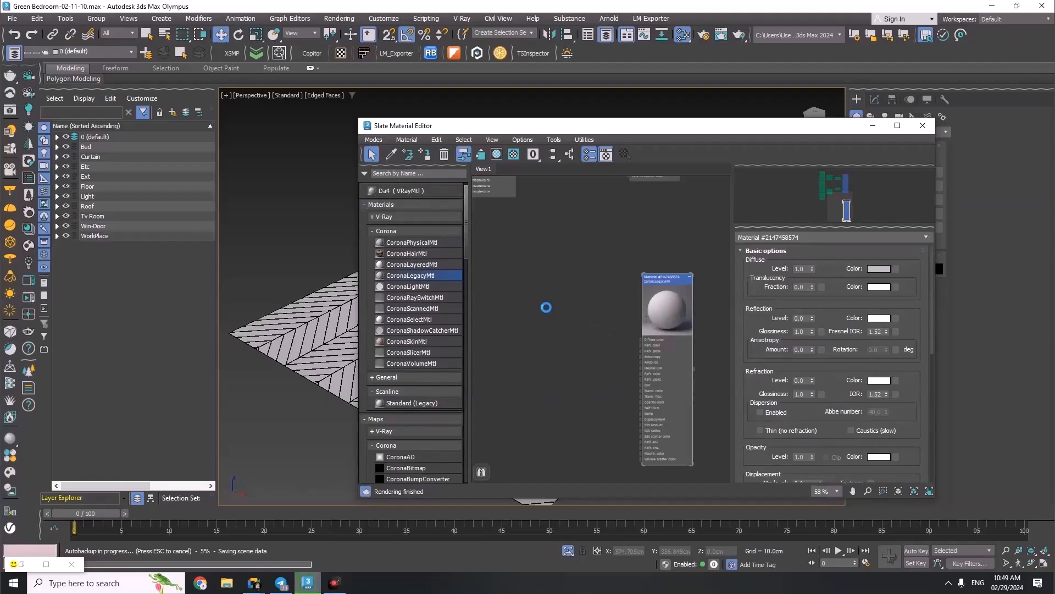
# Delete the CoronaLegacyMtl material and add a CoronaPhysicalMtl below the Parquet nodes in its place, with its parameters open
pyautogui.scroll(-3, 596, 325)
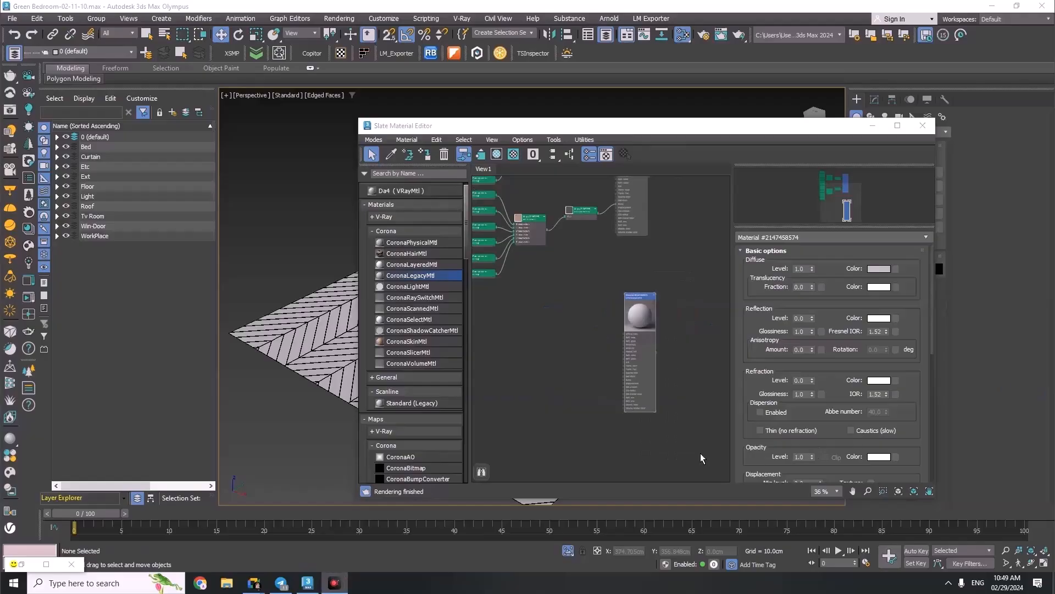
pyautogui.press('Delete')
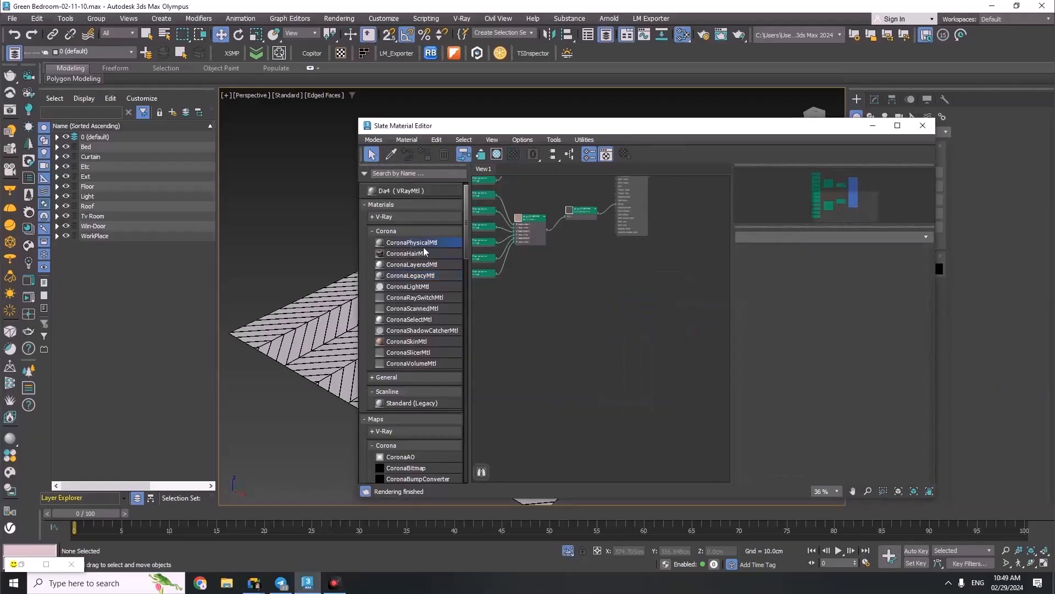
pyautogui.moveTo(652, 355); pyautogui.dragTo(617, 295)
pyautogui.doubleClick(649, 356)
pyautogui.scroll(4, 649, 356)
pyautogui.doubleClick(633, 354)
pyautogui.scroll(-4, 618, 295)
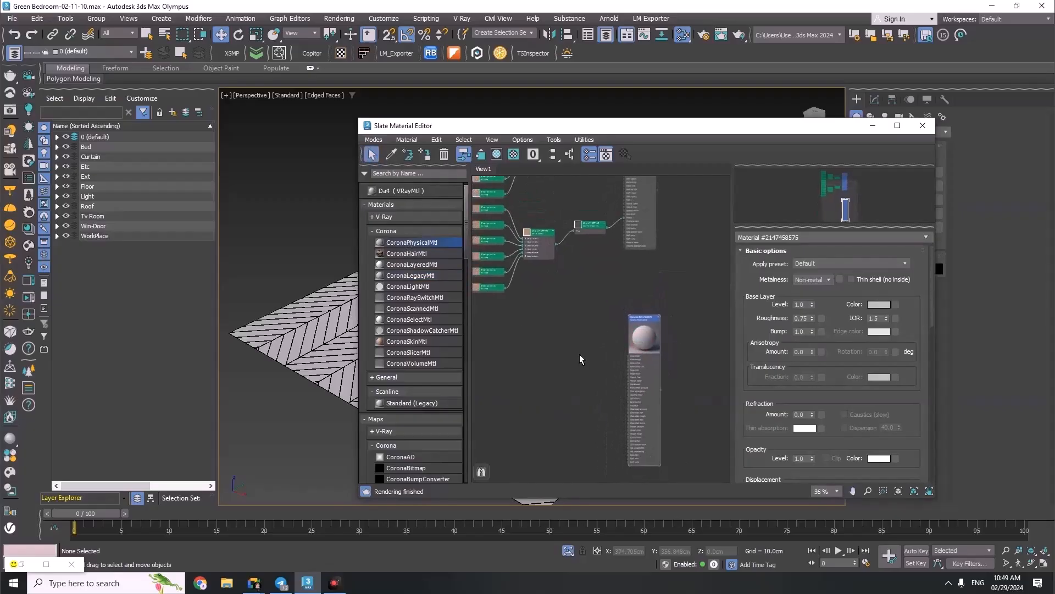
pyautogui.click(602, 336)
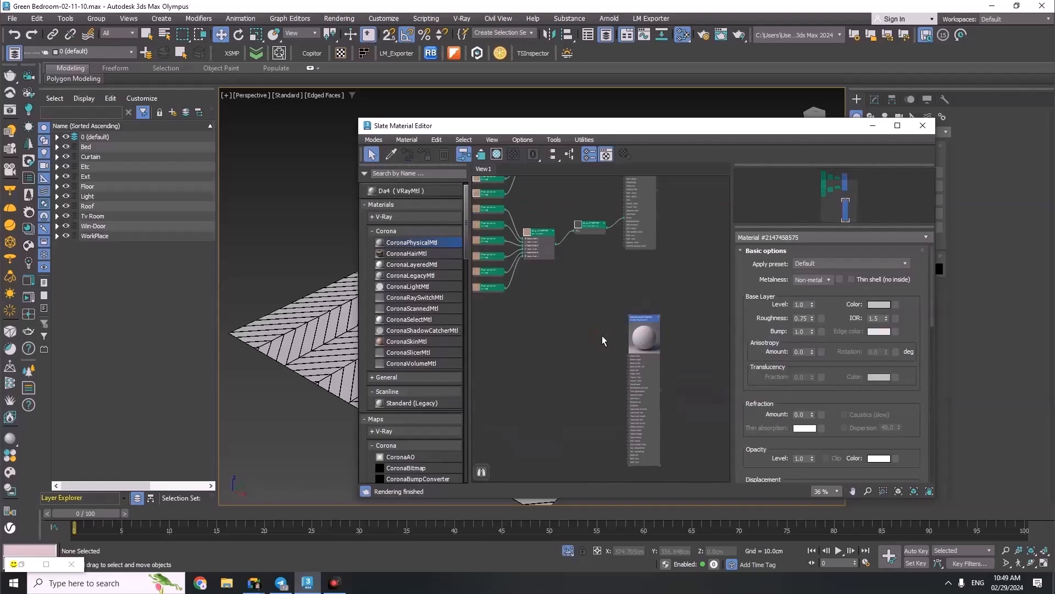
pyautogui.rightClick(264, 199)
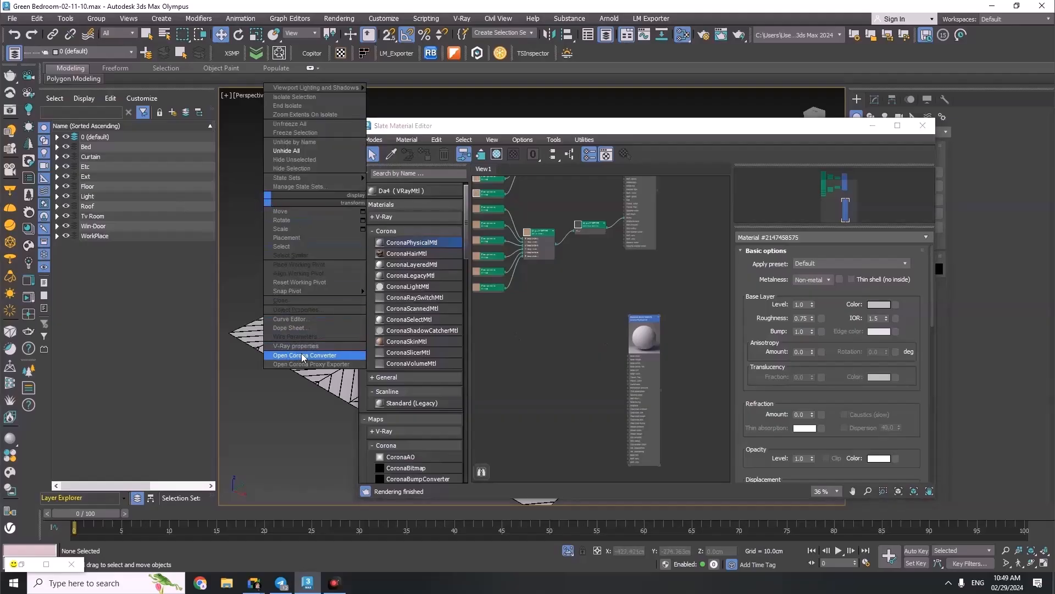
pyautogui.click(297, 410)
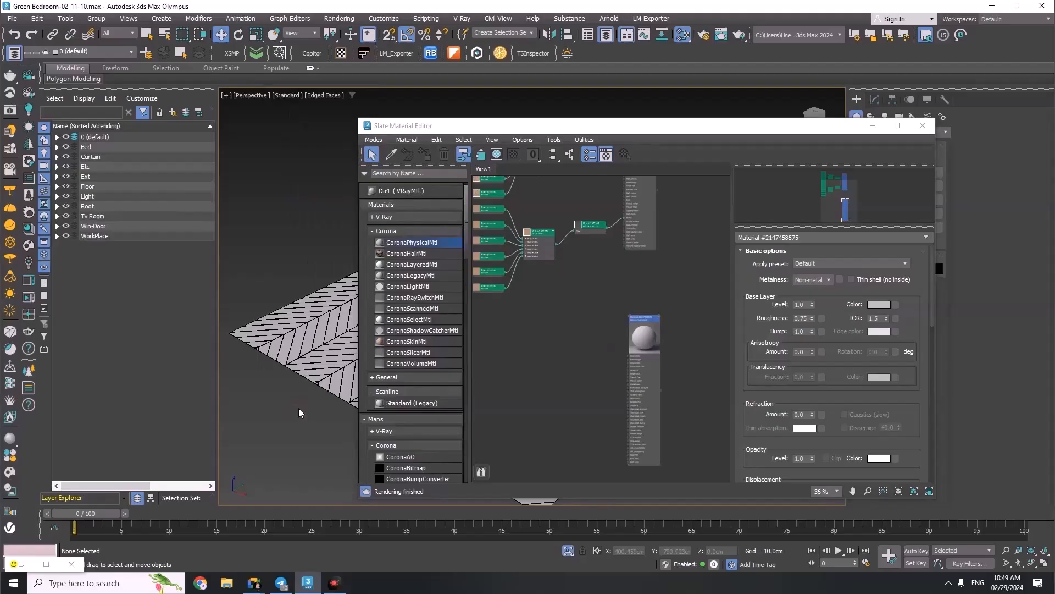
# Try the Metal option for the CoronaPhysicalMtl's metalness and return it to Non-metal
pyautogui.click(631, 349)
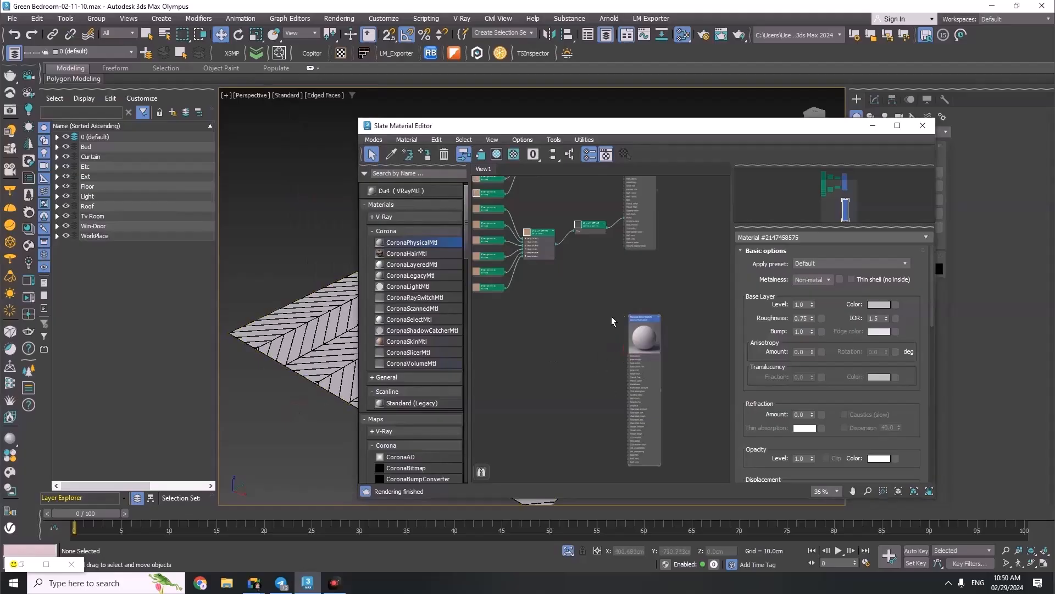
pyautogui.scroll(5, 639, 342)
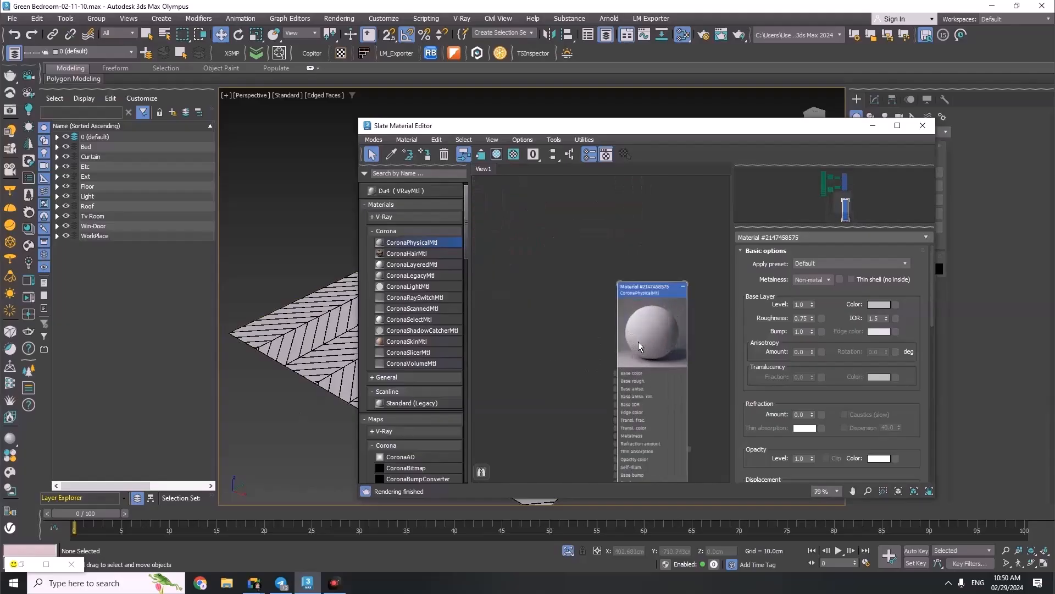
pyautogui.click(816, 295)
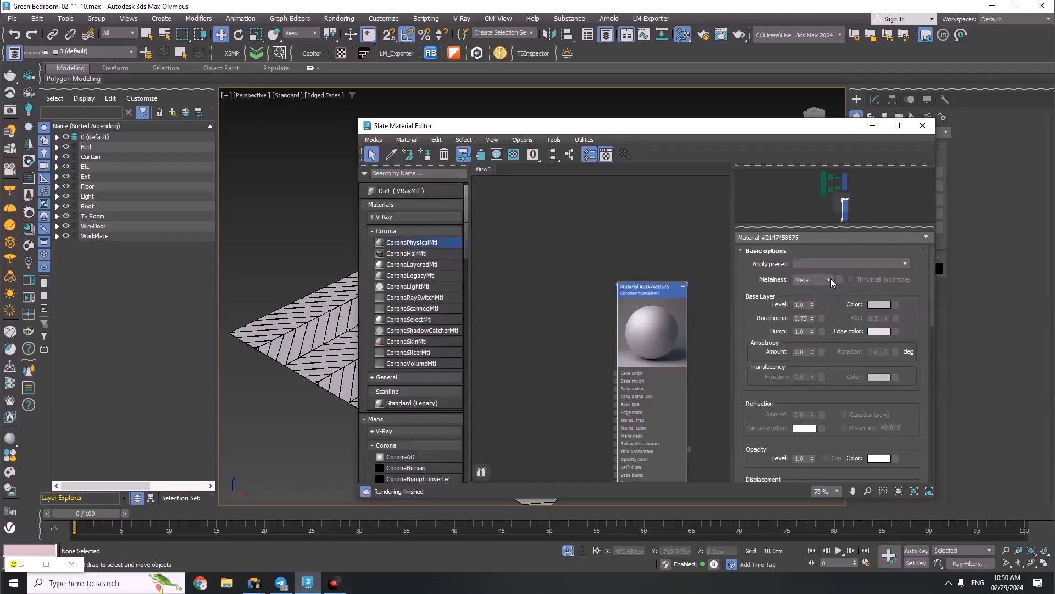
pyautogui.click(830, 279)
pyautogui.click(813, 289)
# Add a MultiTexture map beside the CoronaPhysicalMtl node and bring up its parameters
pyautogui.scroll(-3, 644, 320)
pyautogui.moveTo(641, 333); pyautogui.dragTo(658, 239, button='middle')
pyautogui.scroll(-2, 401, 379)
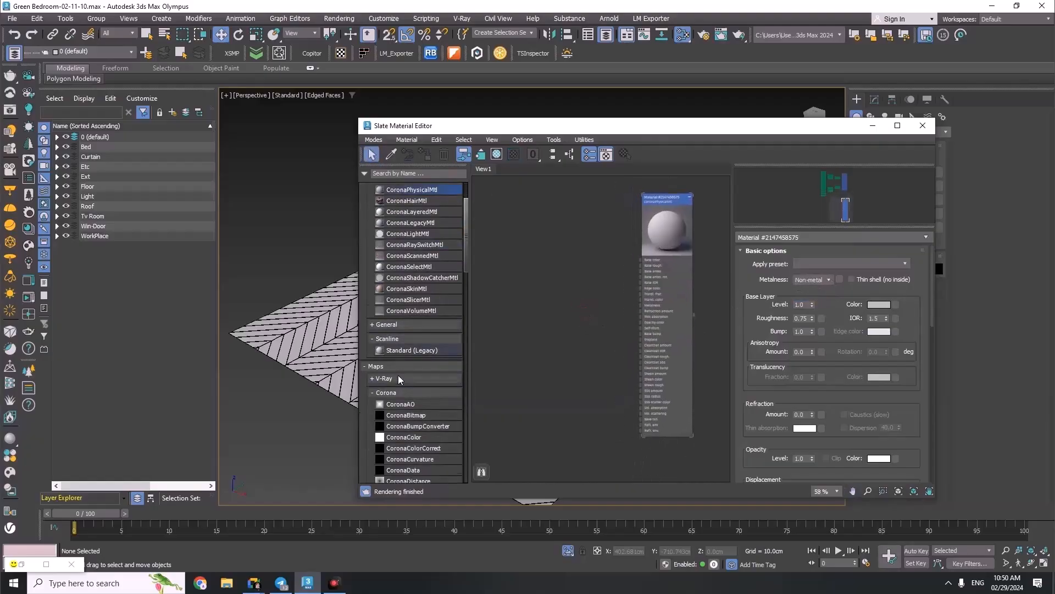
pyautogui.scroll(-2, 399, 379)
pyautogui.scroll(-2, 423, 358)
pyautogui.scroll(-3, 422, 355)
pyautogui.click(659, 228)
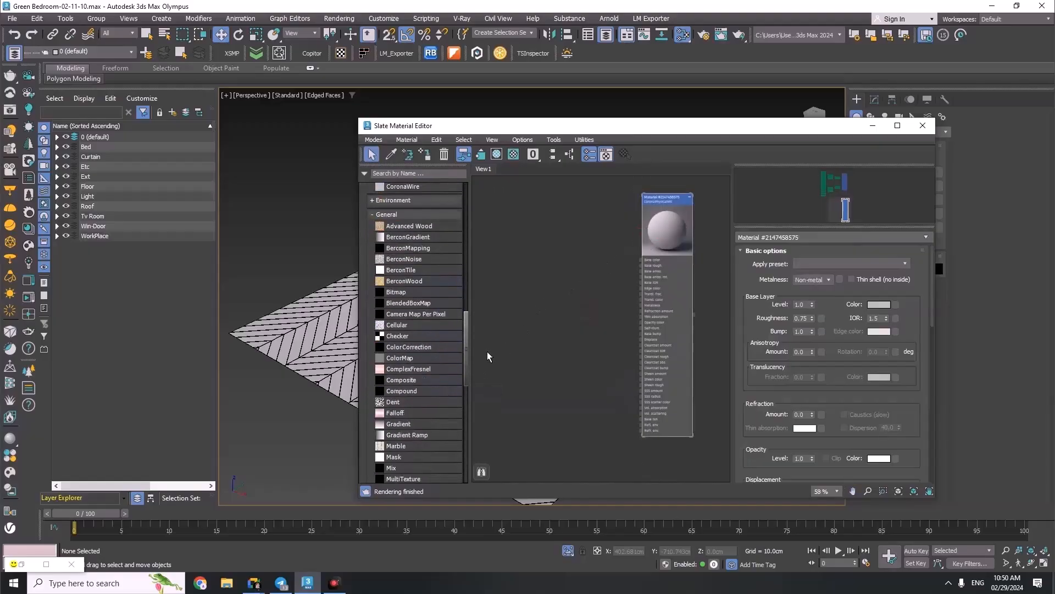
pyautogui.scroll(-2, 450, 397)
pyautogui.moveTo(538, 270); pyautogui.dragTo(609, 267)
pyautogui.scroll(3, 536, 270)
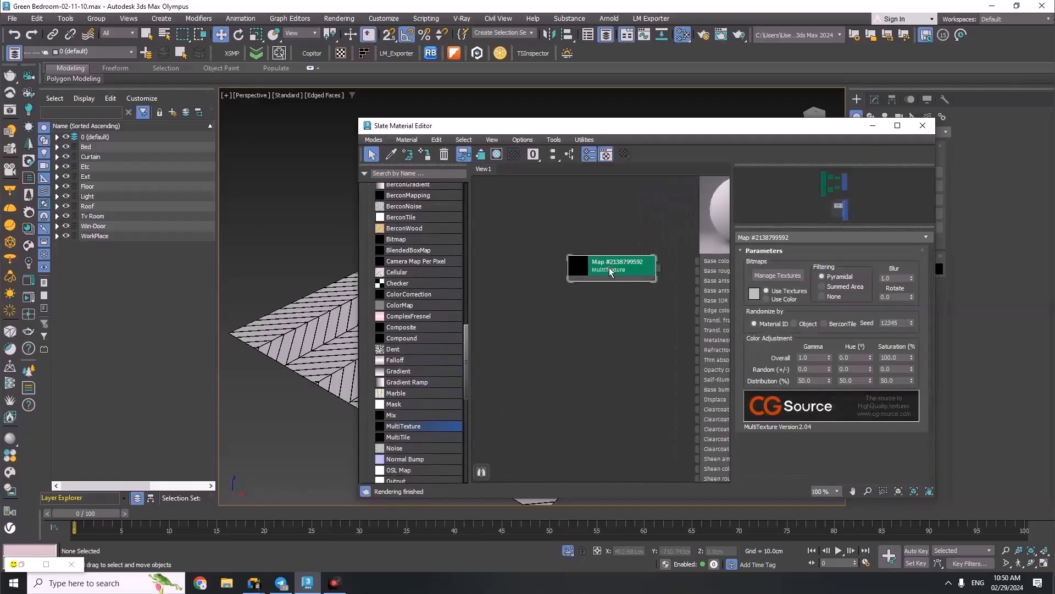
# Open the MultiTexture's bitmap picker and examine the Walnut_Brushed and wood-boards-spruce_0053-01 texture folders in CG-Source Multitextures
pyautogui.click(777, 275)
pyautogui.click(29, 39)
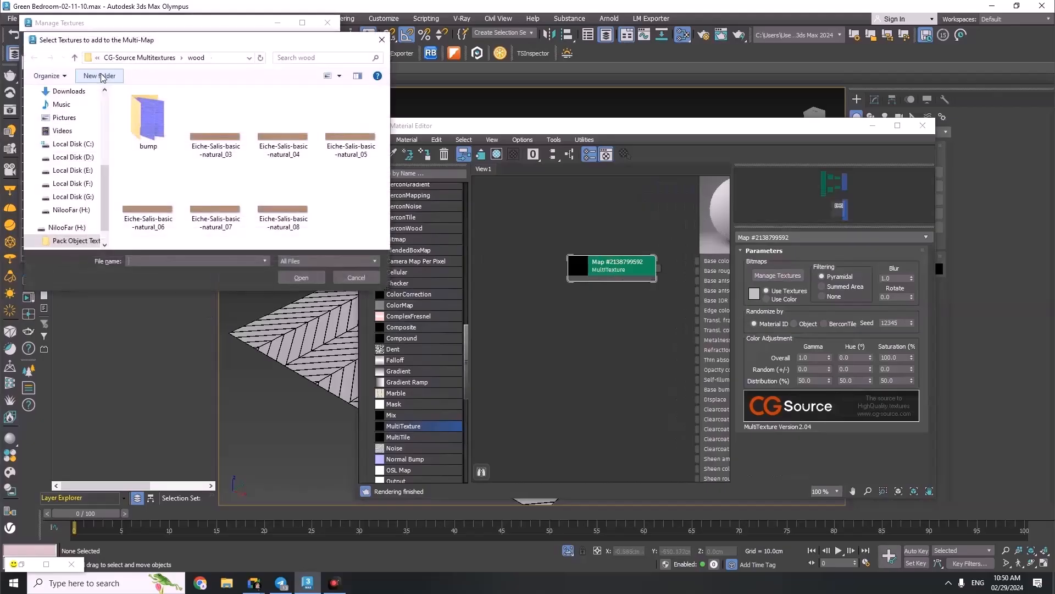
pyautogui.scroll(-1, 314, 246)
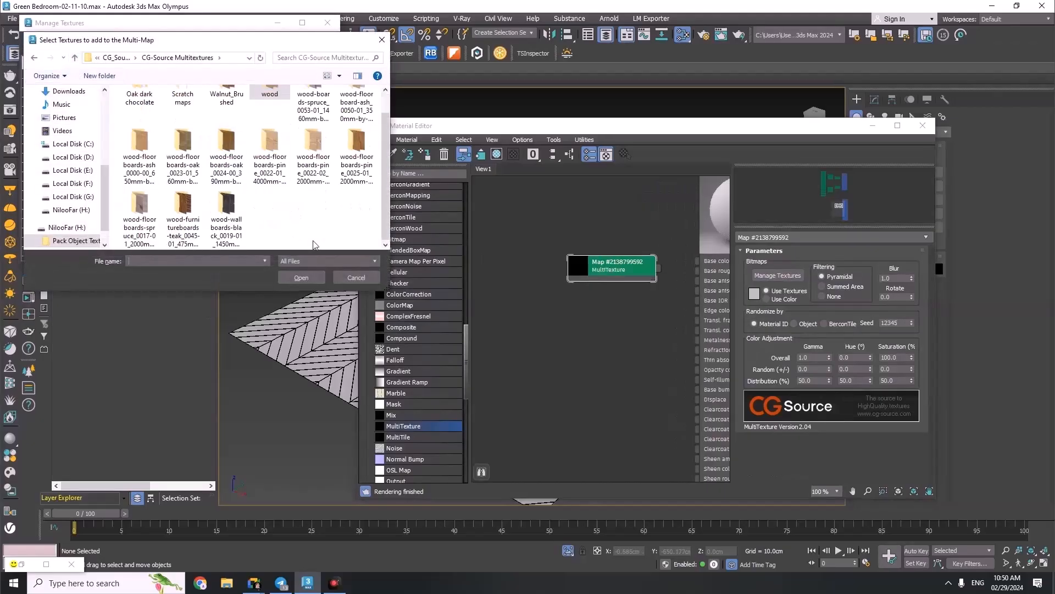
pyautogui.scroll(1, 294, 230)
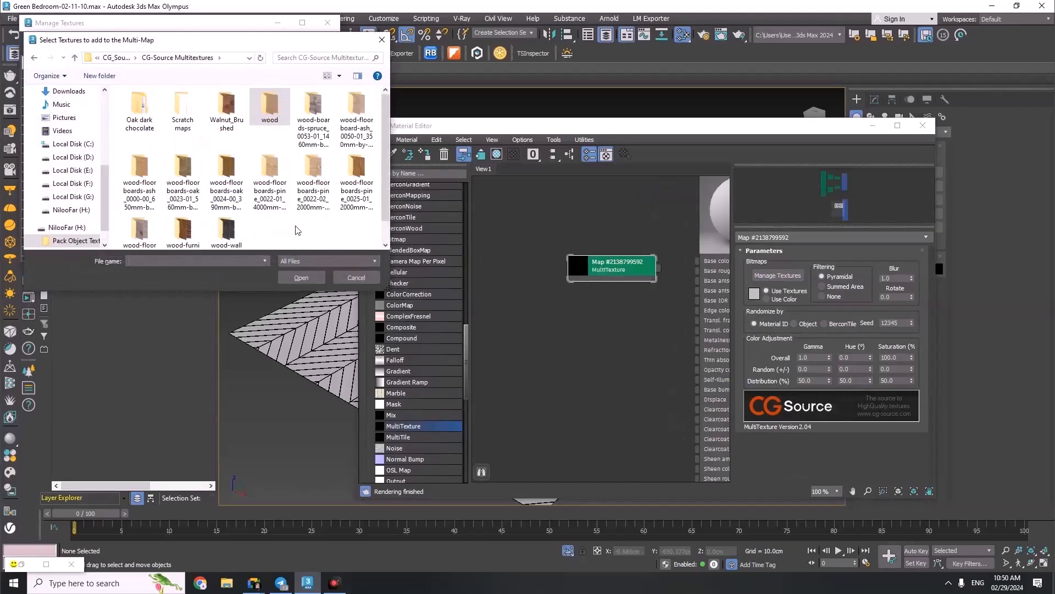
pyautogui.doubleClick(227, 107)
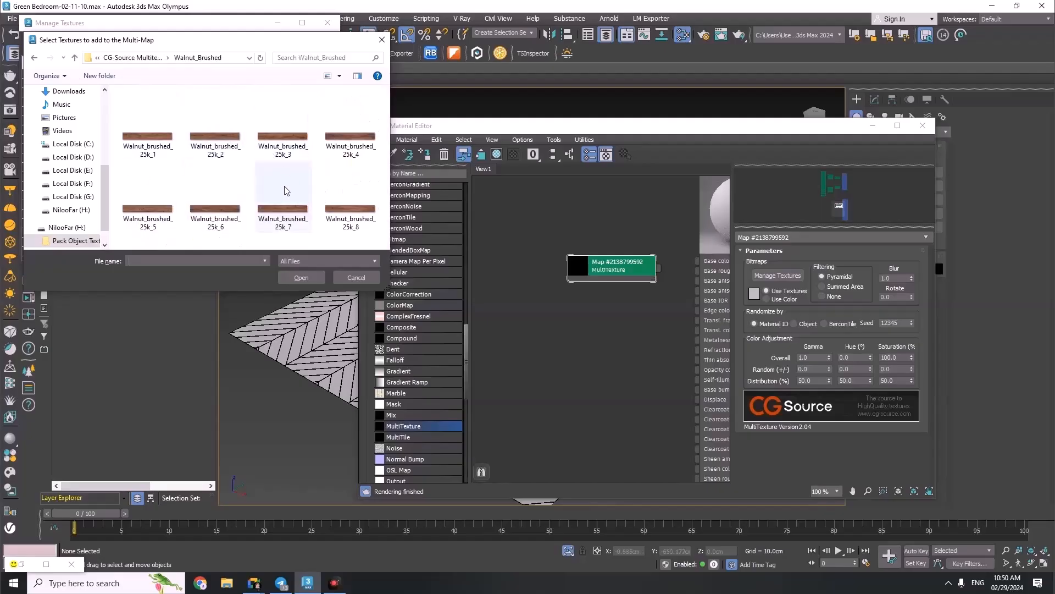
pyautogui.click(74, 57)
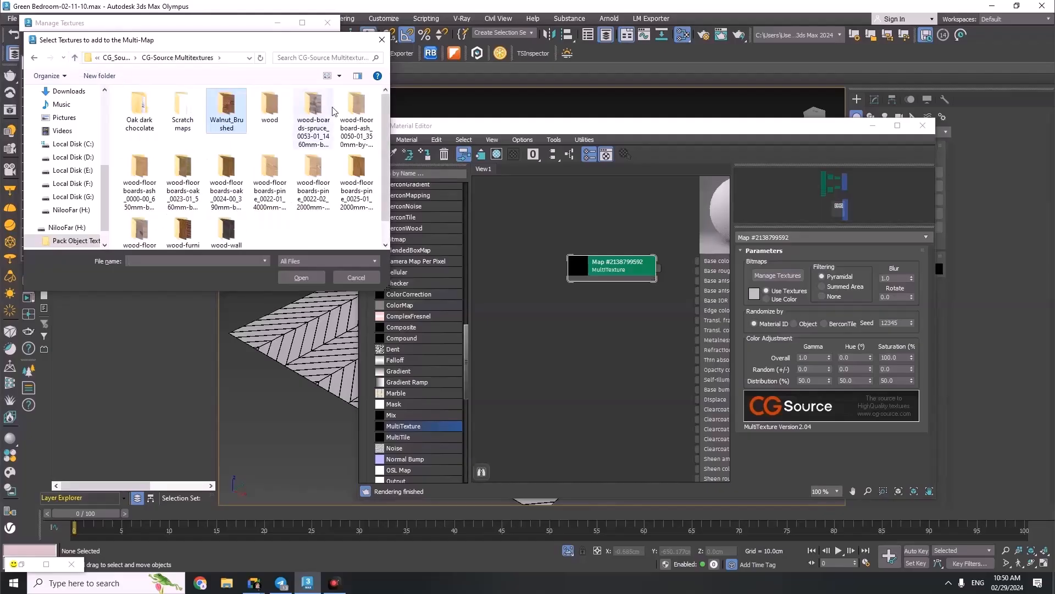
pyautogui.click(321, 123)
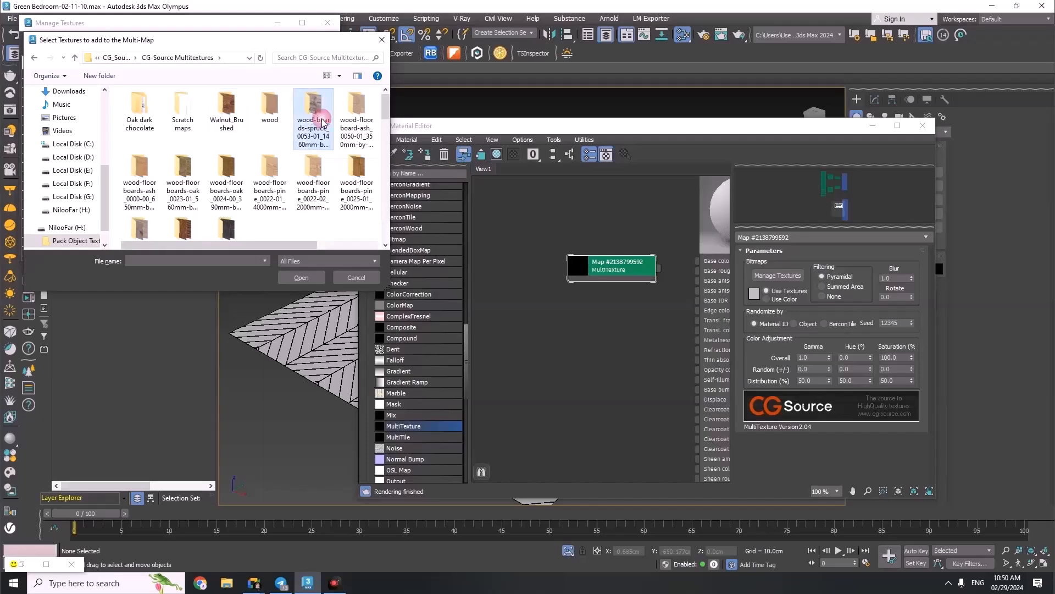
pyautogui.doubleClick(314, 118)
pyautogui.scroll(-3, 114, 135)
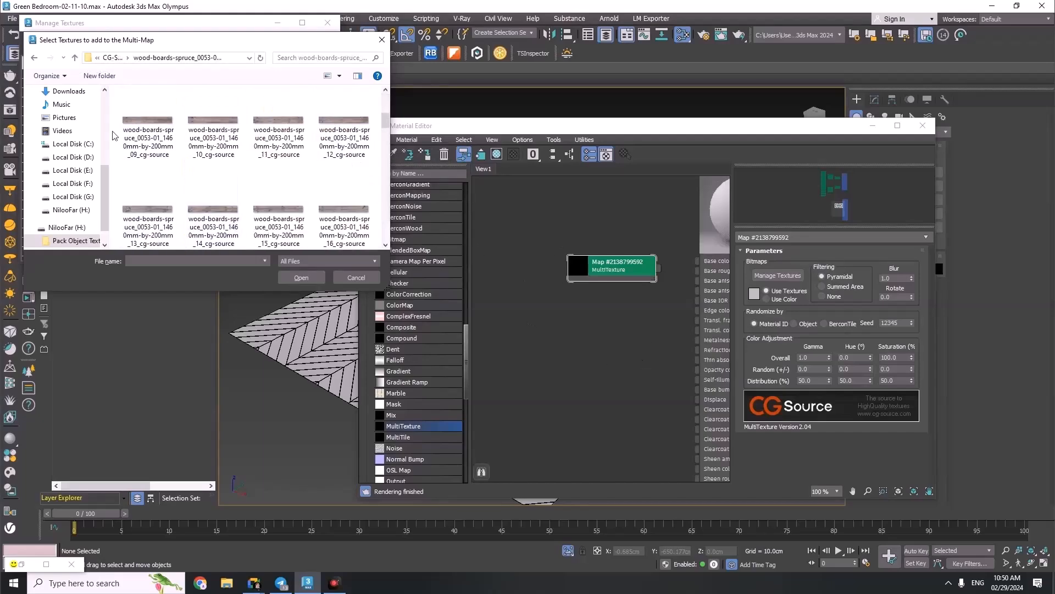
pyautogui.click(76, 59)
# Load all the wood-floorboard-ash_0050-01 textures into the MultiTexture map and close the texture manager
pyautogui.click(359, 110)
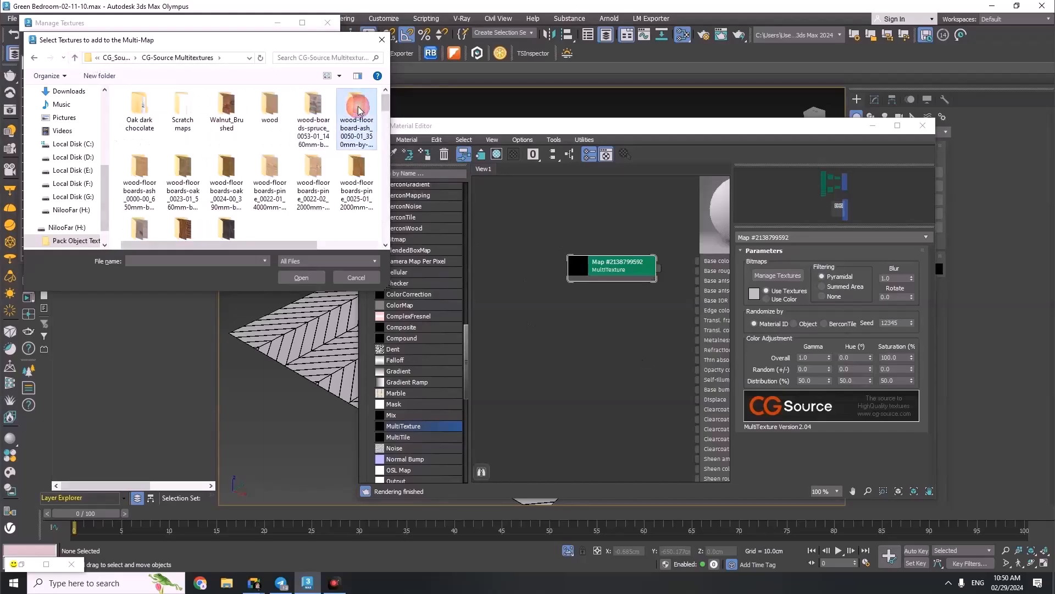
pyautogui.scroll(-12, 209, 202)
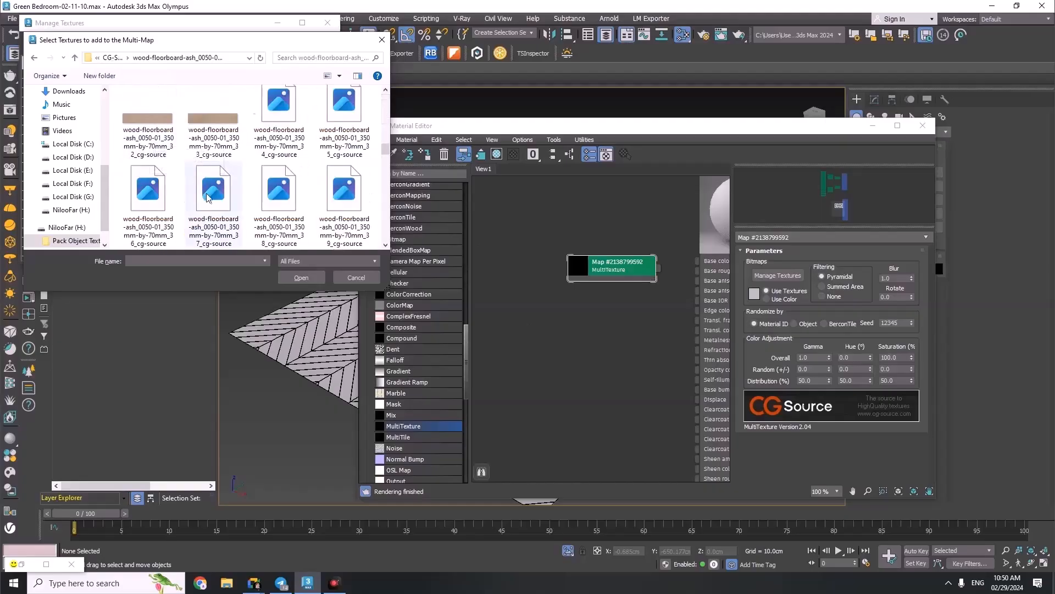
pyautogui.scroll(15, 210, 204)
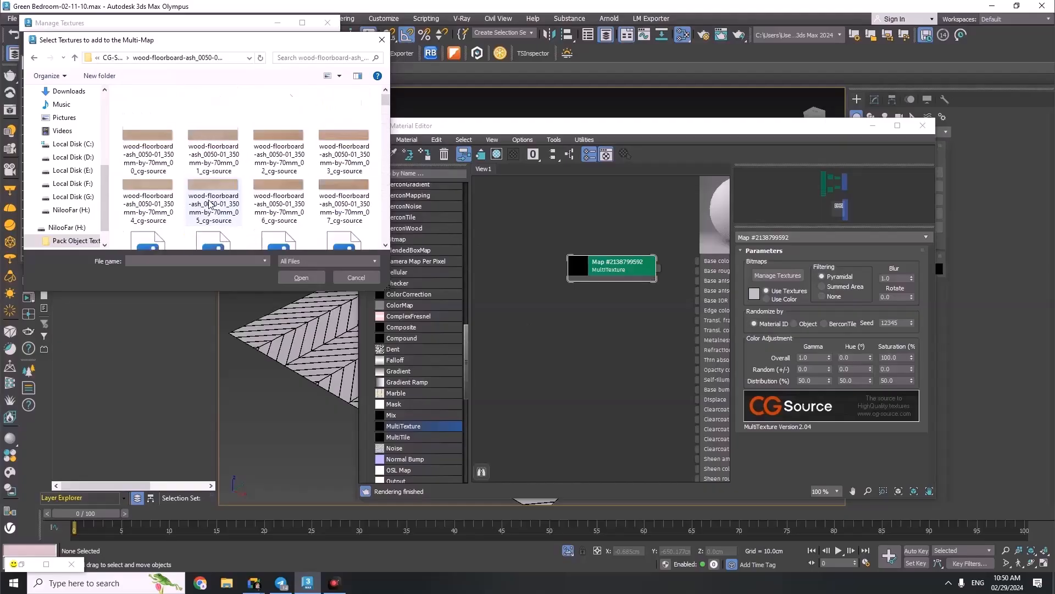
pyautogui.click(142, 134)
pyautogui.scroll(-20, 142, 135)
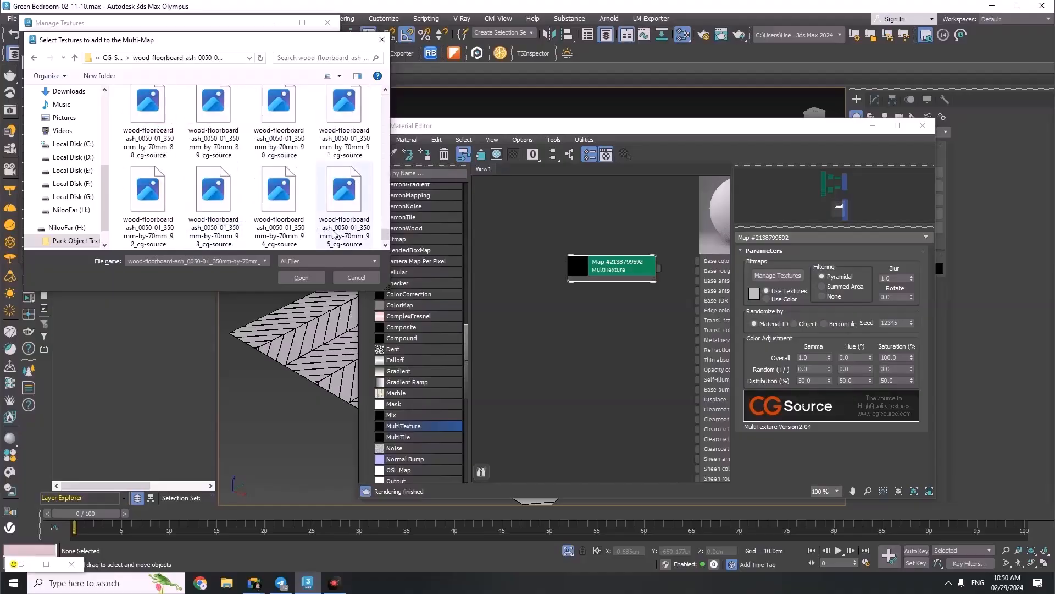
pyautogui.click(300, 275)
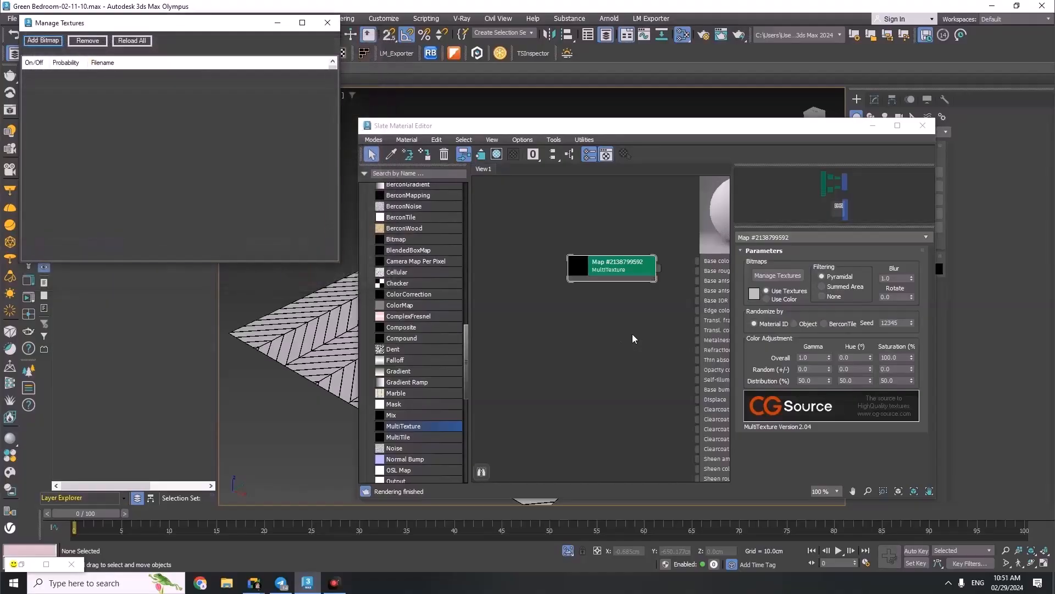
pyautogui.click(328, 23)
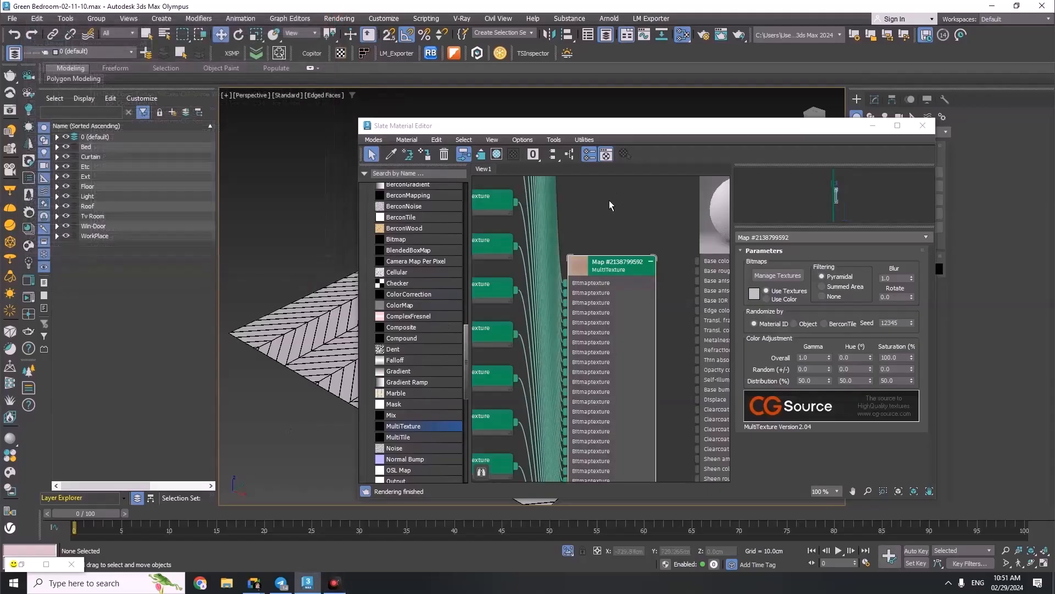
# Move the MultiTexture node and its bitmaps clear of the Parquet nodes, and place the CoronaPhysicalMtl node next to it
pyautogui.scroll(-10, 651, 389)
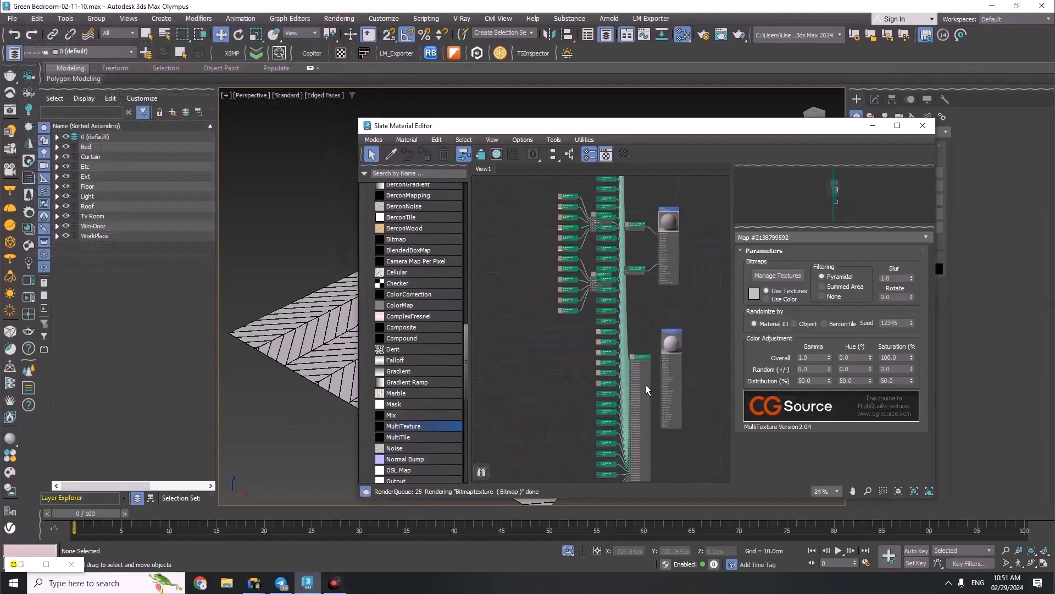
pyautogui.moveTo(635, 359); pyautogui.dragTo(498, 346)
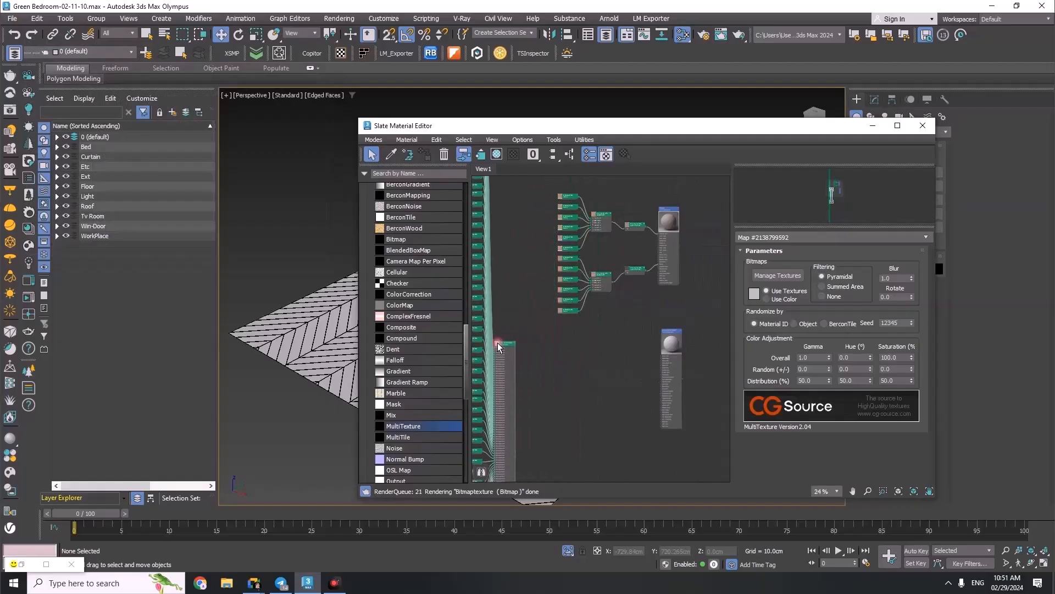
pyautogui.scroll(3, 498, 347)
pyautogui.scroll(-3, 647, 326)
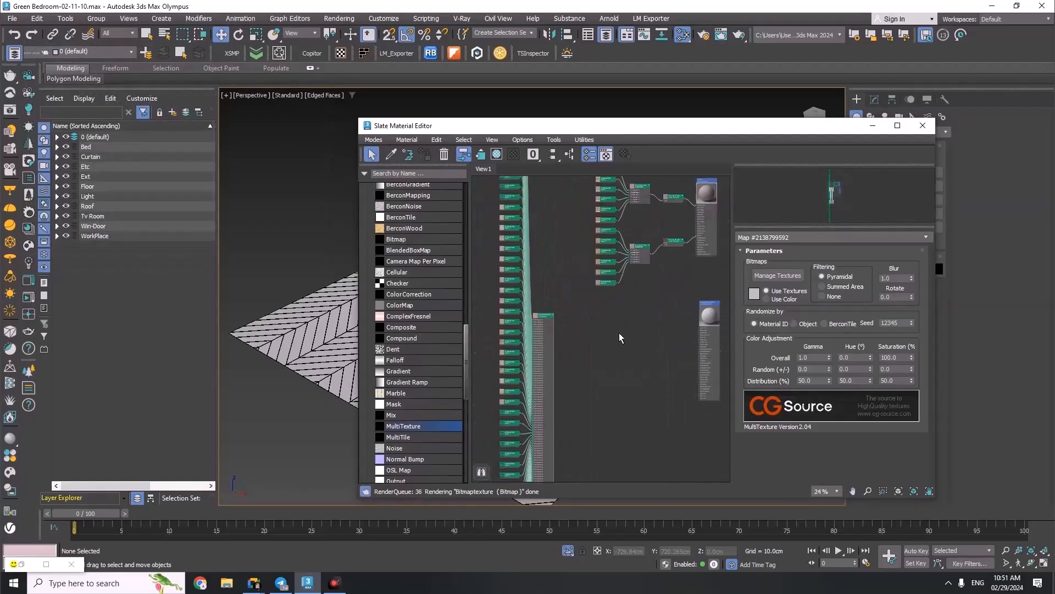
pyautogui.moveTo(708, 313); pyautogui.dragTo(586, 408)
# Connect the MultiTexture output to the CoronaPhysicalMtl's Base color and show the material's parameters
pyautogui.scroll(8, 563, 425)
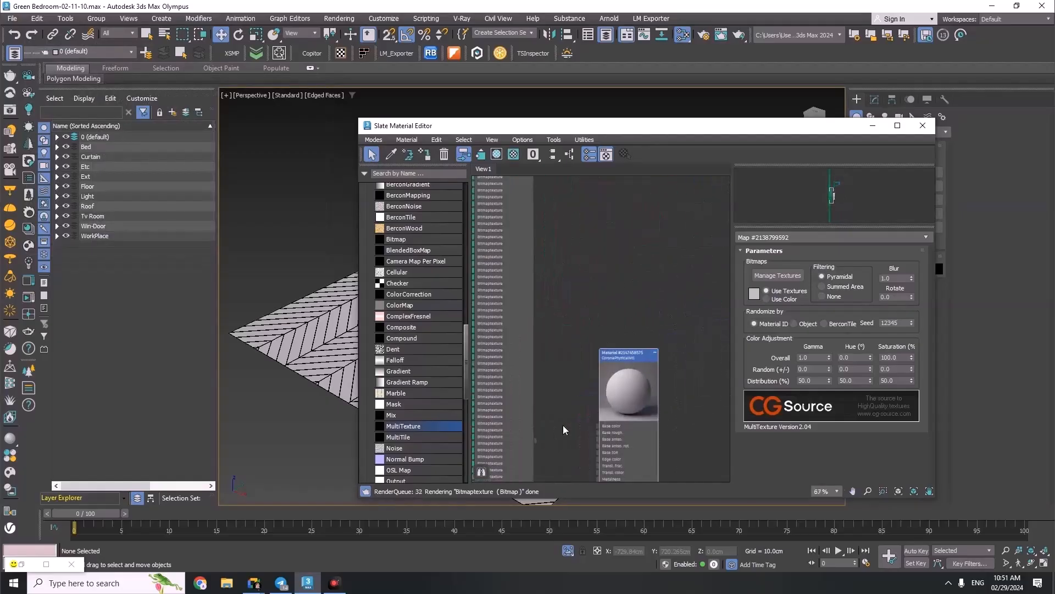
pyautogui.moveTo(534, 440); pyautogui.dragTo(596, 427)
pyautogui.doubleClick(620, 394)
# Select the chevron floor and assign the CoronaPhysicalMtl to it, with the shaded material shown in the viewport
pyautogui.click(307, 344)
pyautogui.rightClick(617, 389)
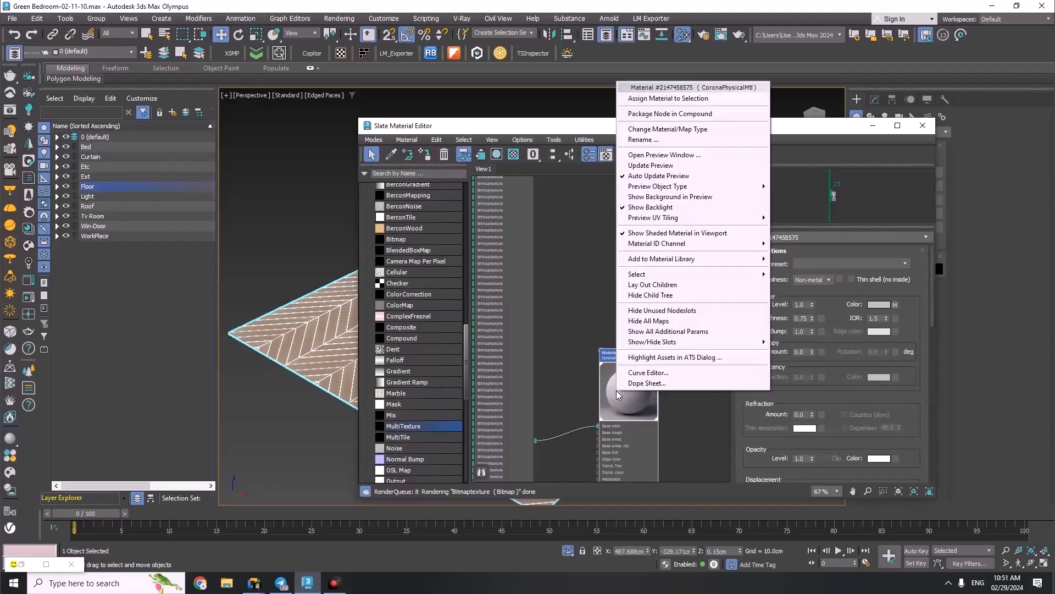
pyautogui.click(564, 322)
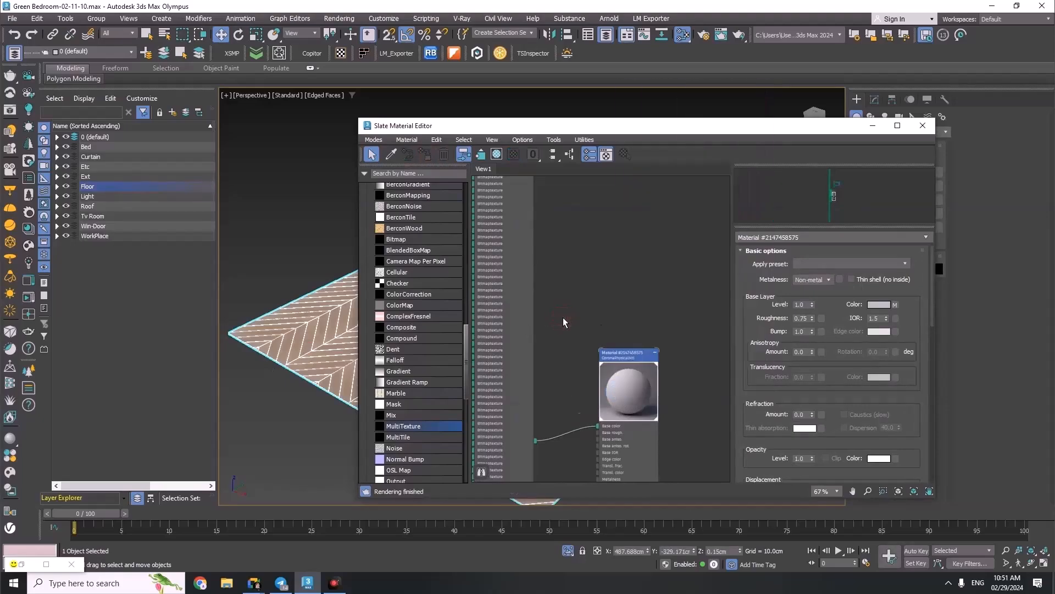
# Open the MultiTexture's texture manager and check the pixel dimensions of the first wood-floorboard-ash_0050-01 bitmap in its file properties
pyautogui.scroll(-5, 549, 308)
pyautogui.doubleClick(543, 222)
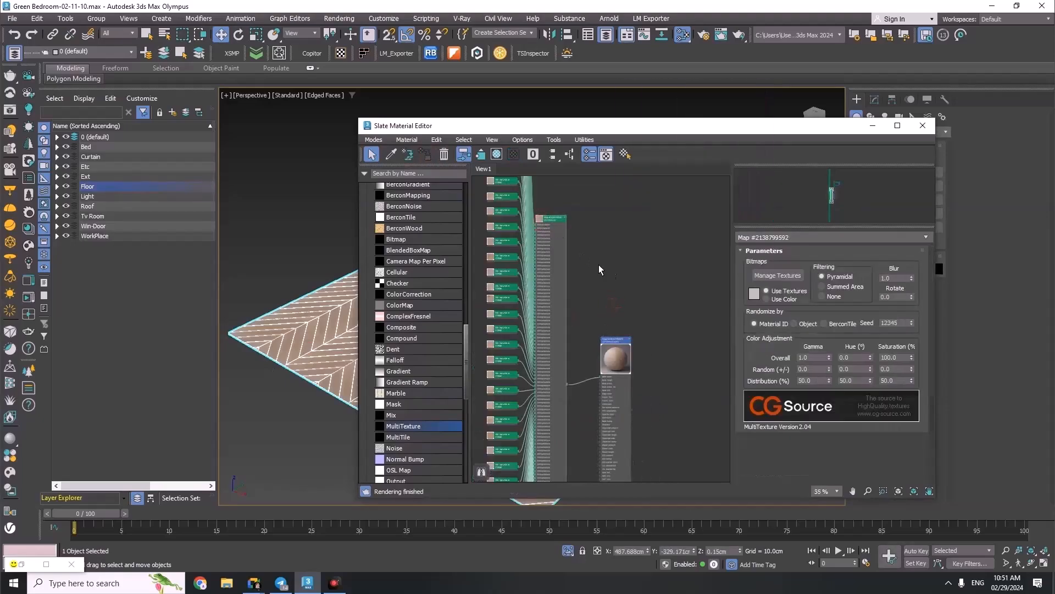
pyautogui.scroll(-4, 635, 295)
pyautogui.scroll(6, 640, 360)
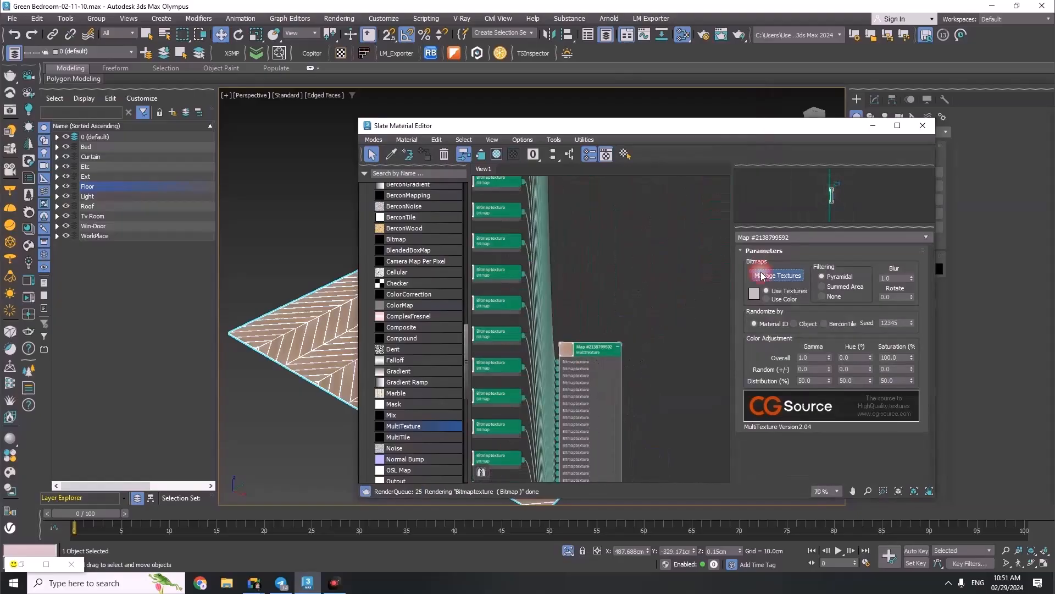
pyautogui.click(763, 276)
pyautogui.click(57, 55)
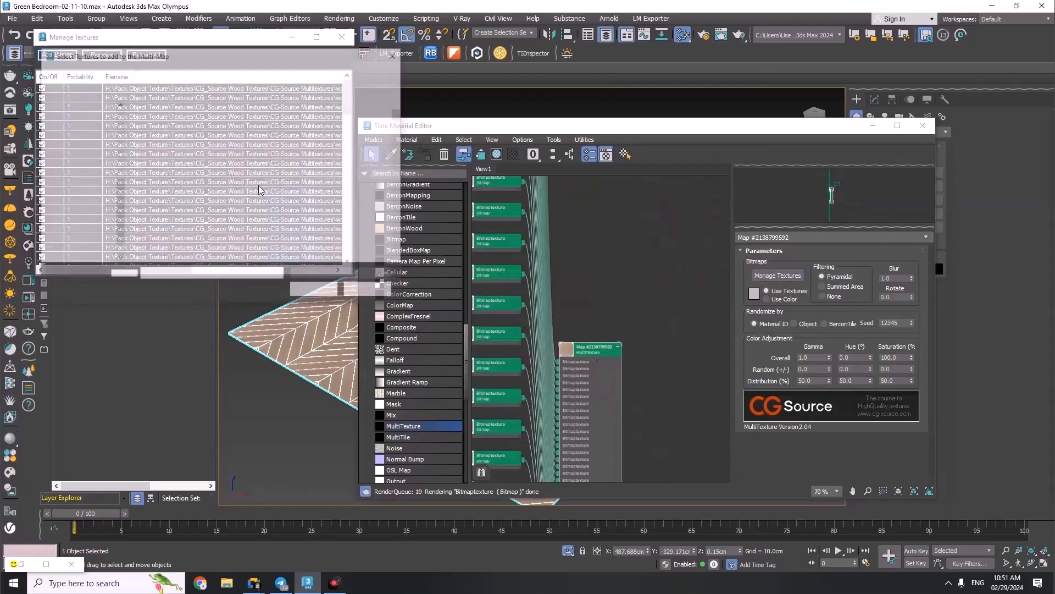
pyautogui.rightClick(156, 142)
pyautogui.click(160, 155)
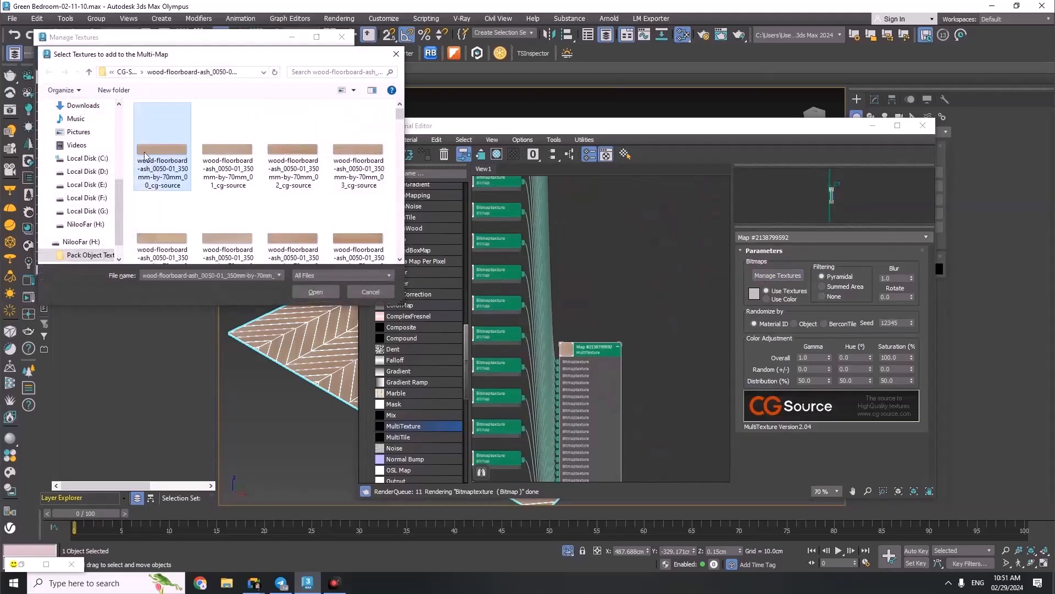
pyautogui.rightClick(147, 150)
pyautogui.click(184, 481)
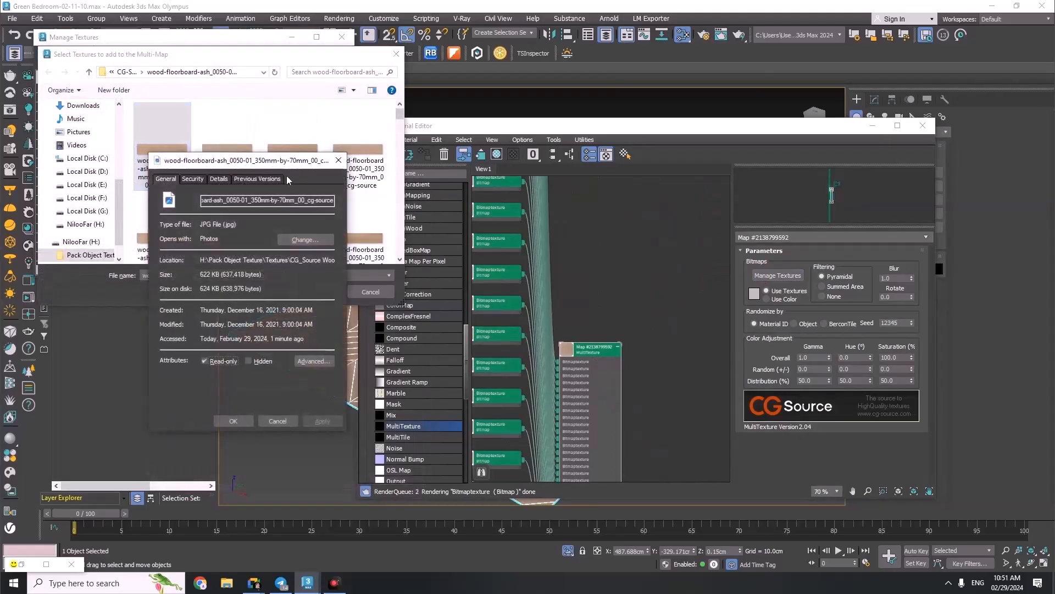
pyautogui.click(219, 179)
# Calculate the bitmap's length-to-width ratio in Calculator by dividing 1952 by 388
pyautogui.click(2, 590)
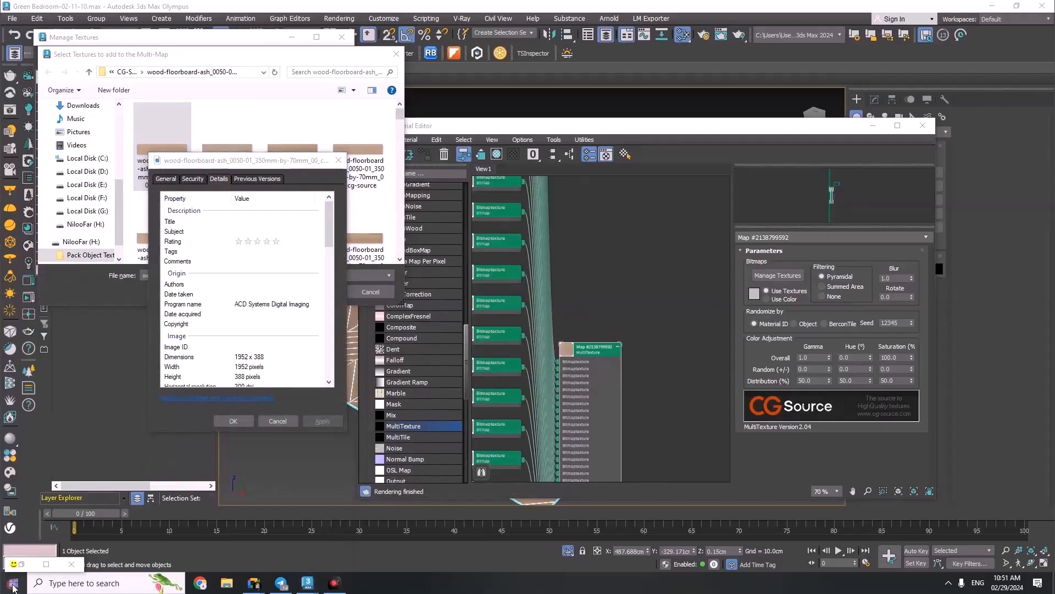
pyautogui.write('ca')
pyautogui.click(77, 283)
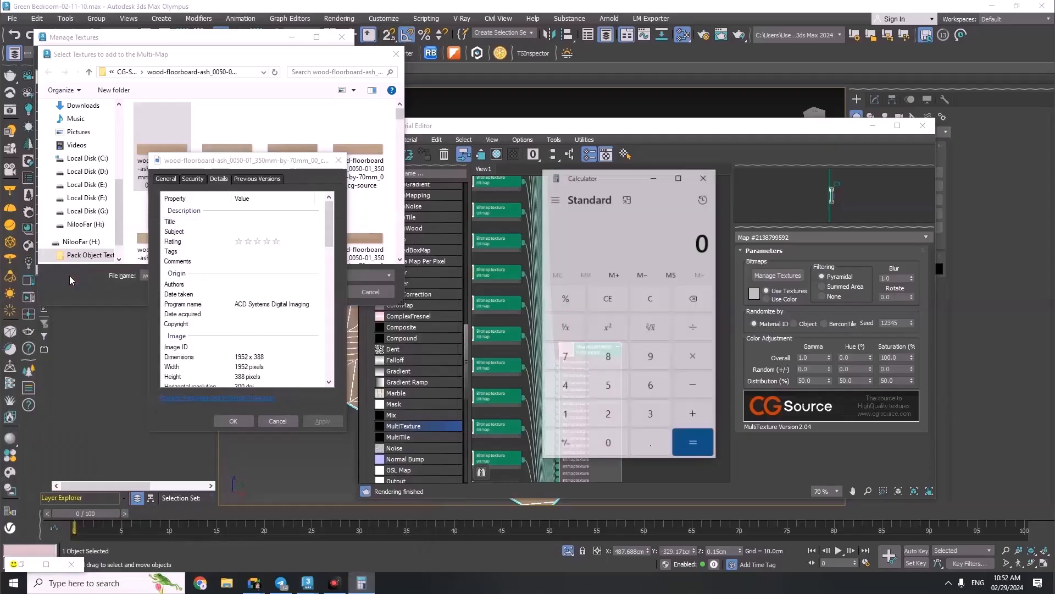
pyautogui.click(649, 359)
pyautogui.click(609, 385)
pyautogui.click(612, 417)
pyautogui.click(648, 416)
pyautogui.click(608, 357)
pyautogui.click(607, 356)
pyautogui.click(694, 444)
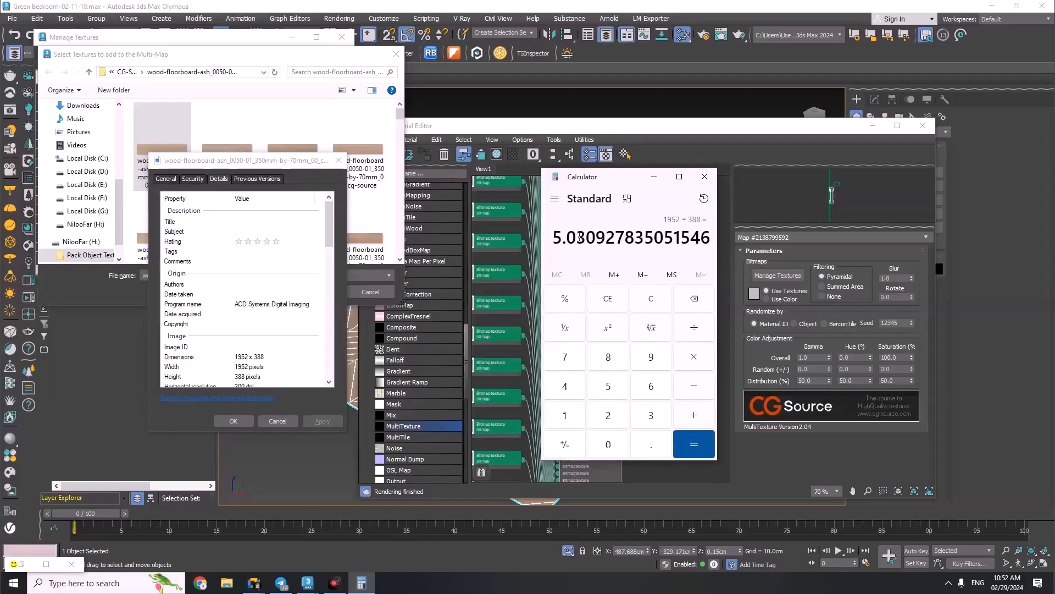
pyautogui.click(704, 177)
# Close the file properties, texture dialogs and Slate Material Editor, and show the chevron floor's FloorGenerator parameters
pyautogui.click(338, 161)
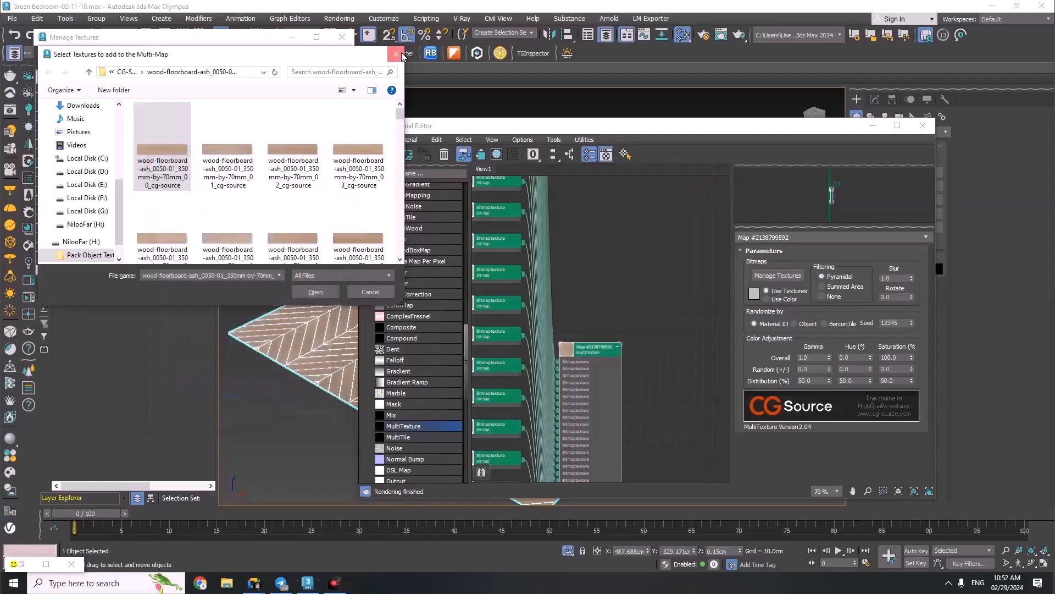
pyautogui.click(371, 292)
pyautogui.click(342, 37)
pyautogui.click(923, 125)
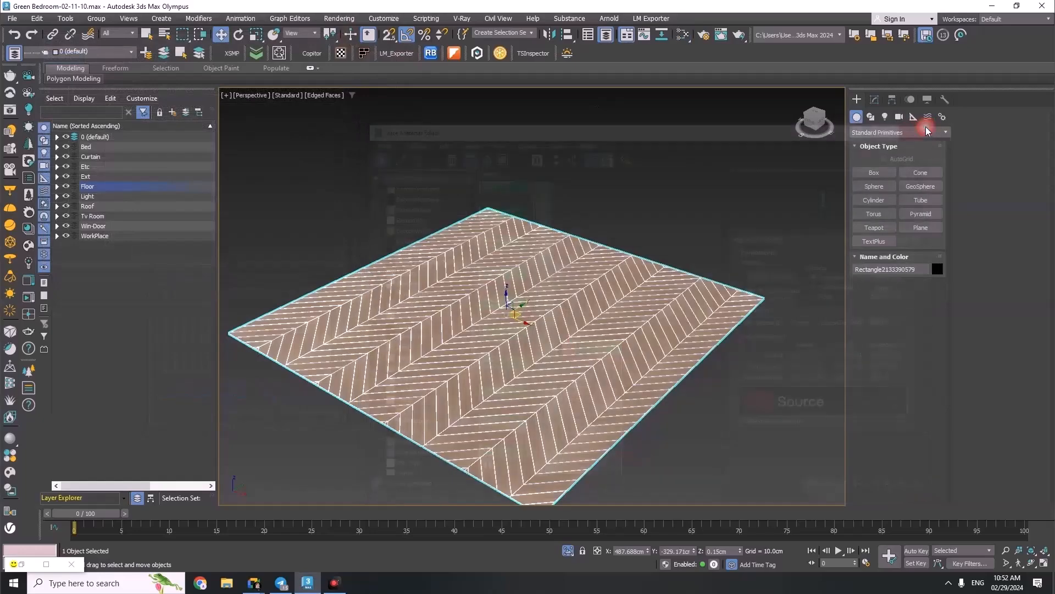
pyautogui.click(873, 100)
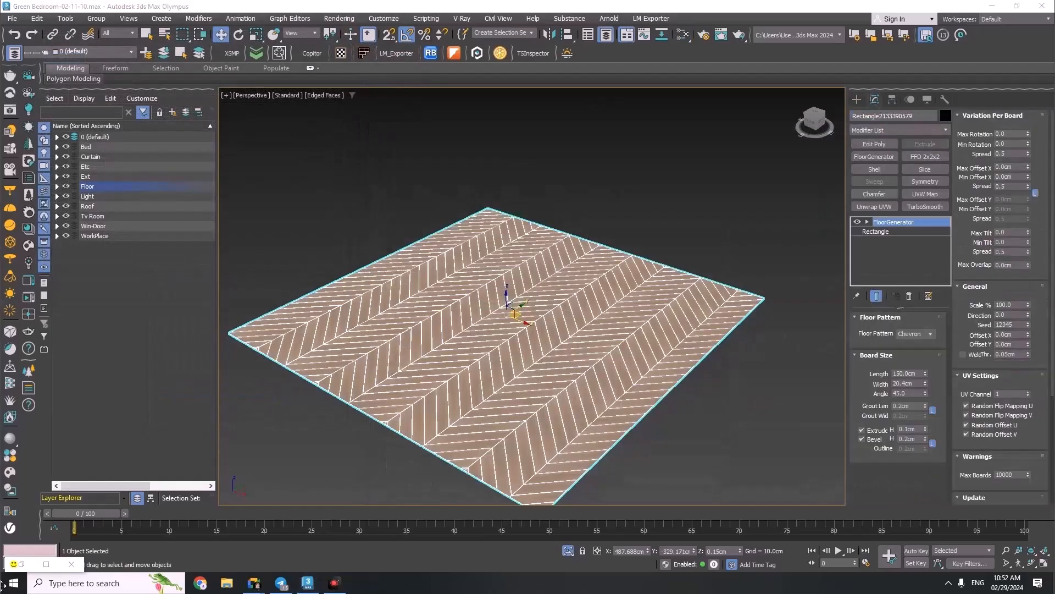
# Calculate the matching board width in Calculator by dividing the 150 cm board length by 5
pyautogui.click(12, 582)
pyautogui.write('ca')
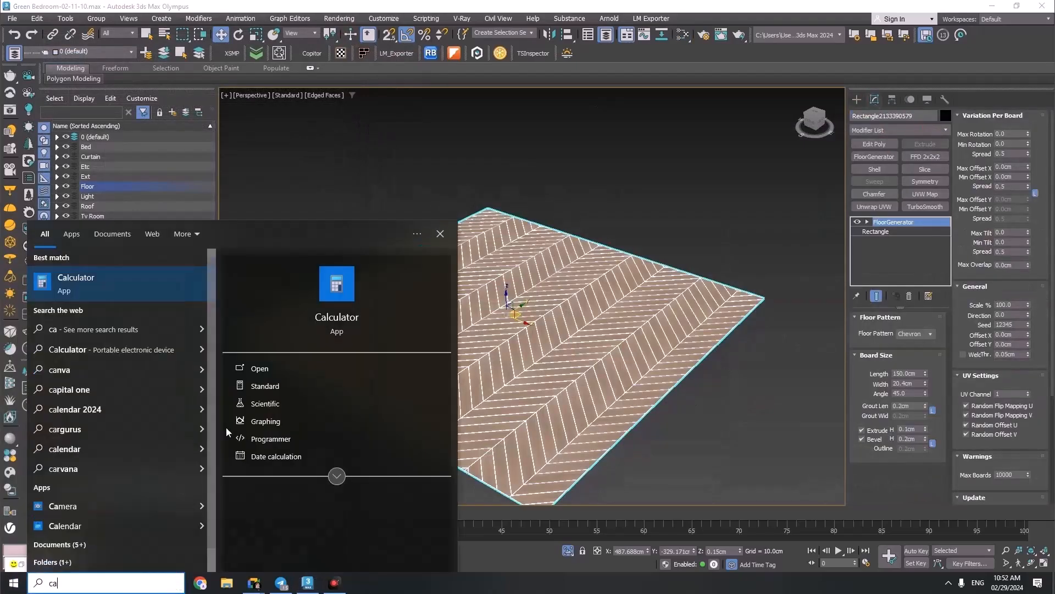
pyautogui.click(164, 277)
pyautogui.click(571, 418)
pyautogui.click(605, 444)
pyautogui.click(599, 392)
pyautogui.click(693, 444)
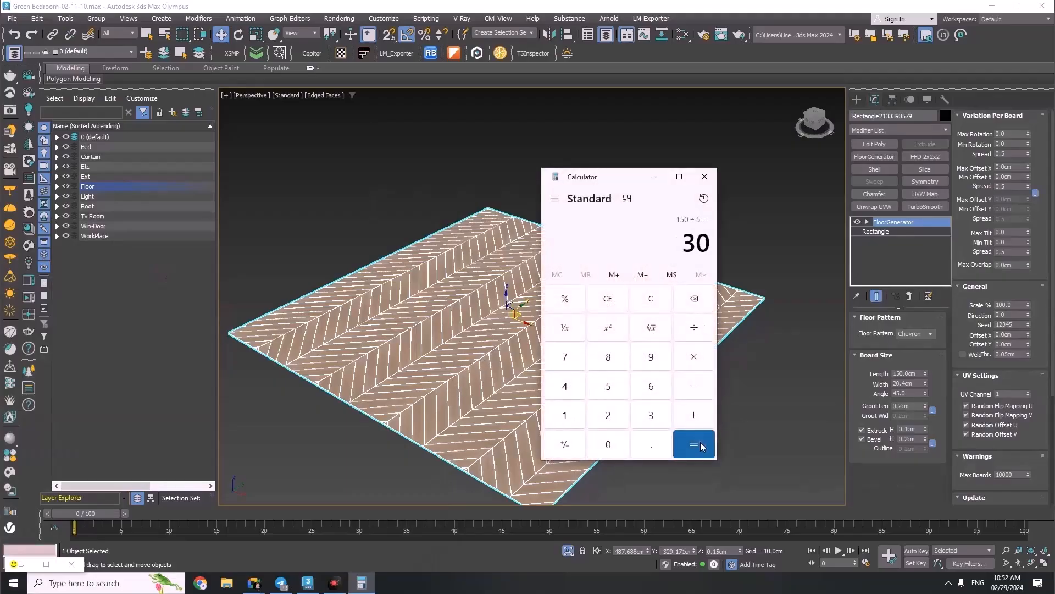
pyautogui.click(705, 176)
# Set the board width of the chevron floor's FloorGenerator to 30 cm
pyautogui.doubleClick(907, 383)
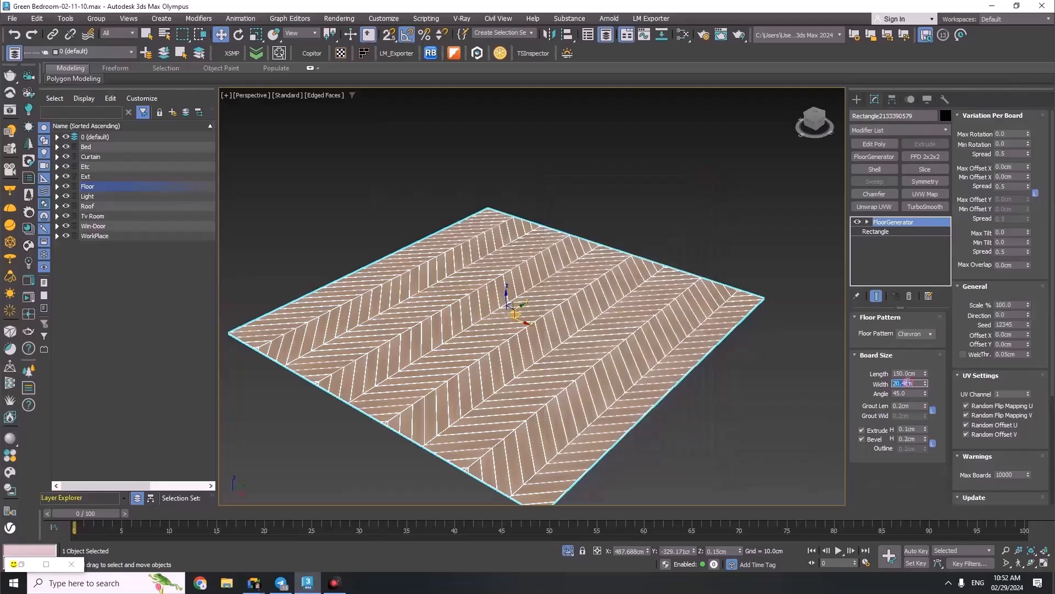
pyautogui.press('Return')
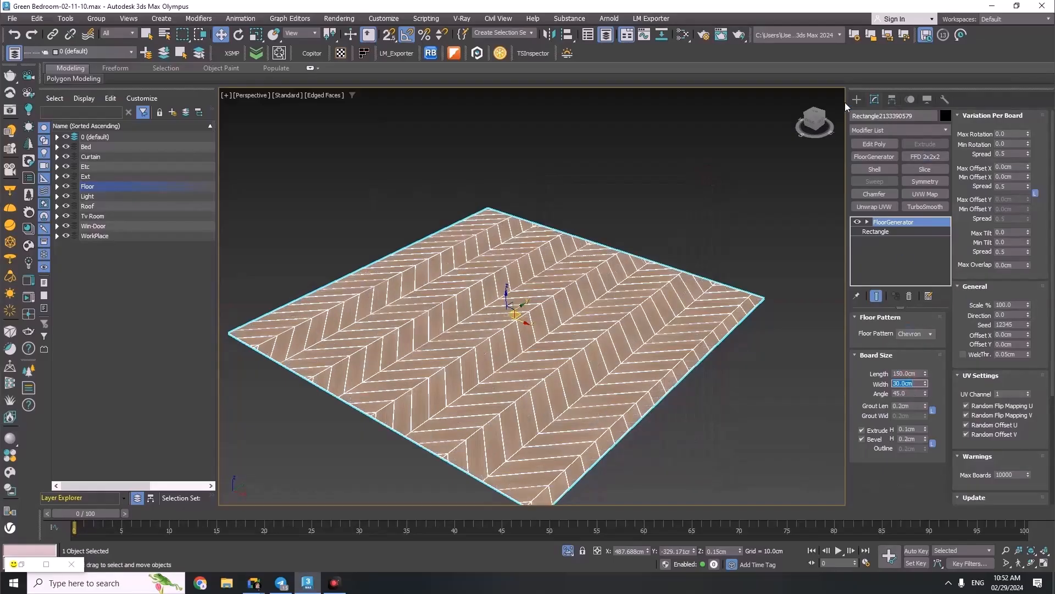
pyautogui.click(856, 99)
pyautogui.scroll(6, 610, 381)
pyautogui.scroll(-2, 610, 380)
pyautogui.keyDown('alt'); pyautogui.moveTo(610, 379); pyautogui.dragTo(348, 446, button='middle'); pyautogui.keyUp('alt')
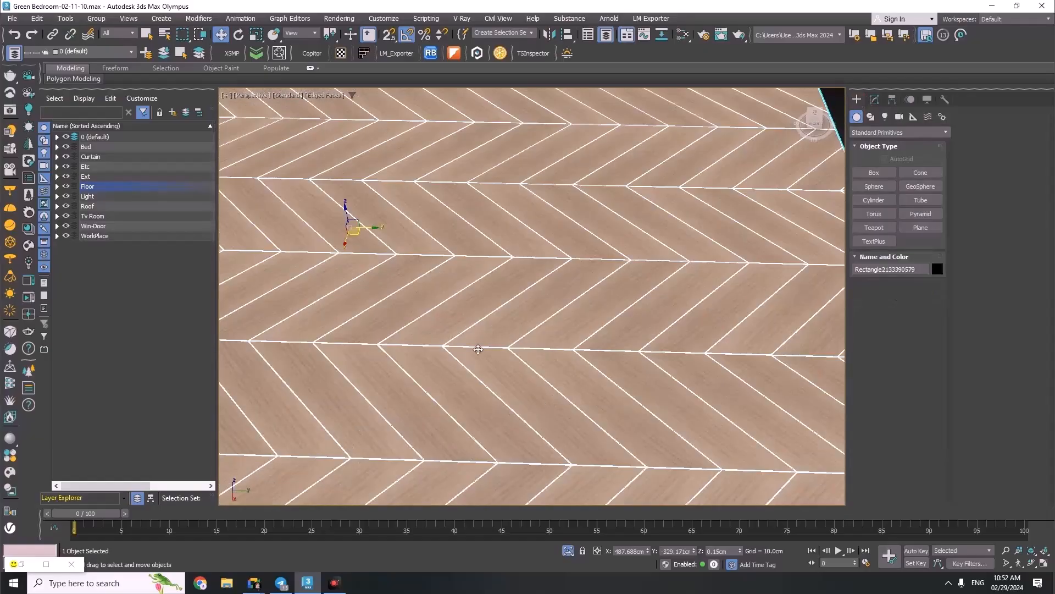
# Reopen the Slate Material Editor and show the parameters of the floor's CoronaPhysicalMtl
pyautogui.press('m')
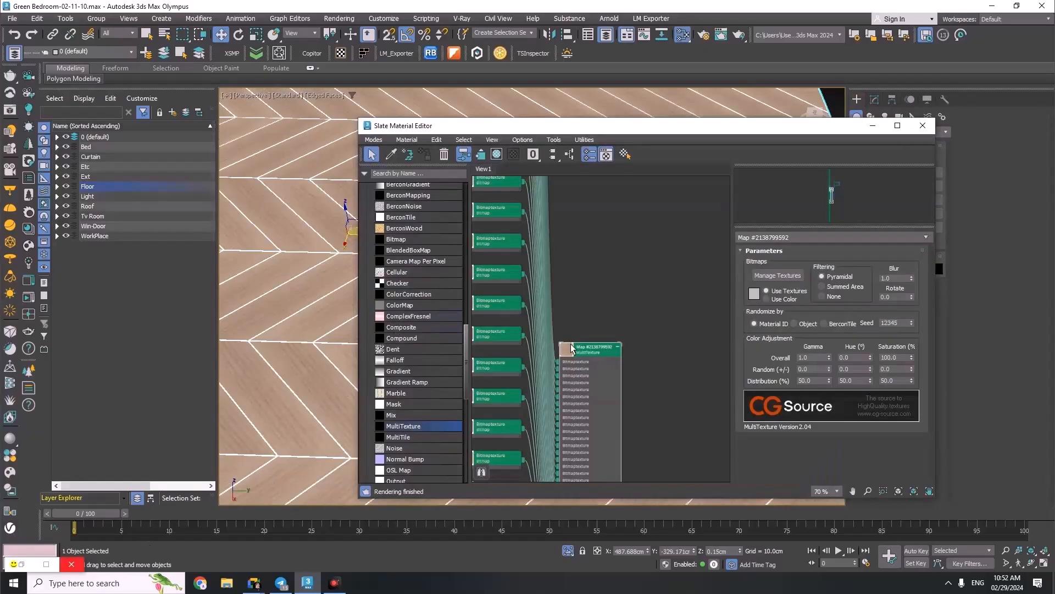
pyautogui.click(316, 202)
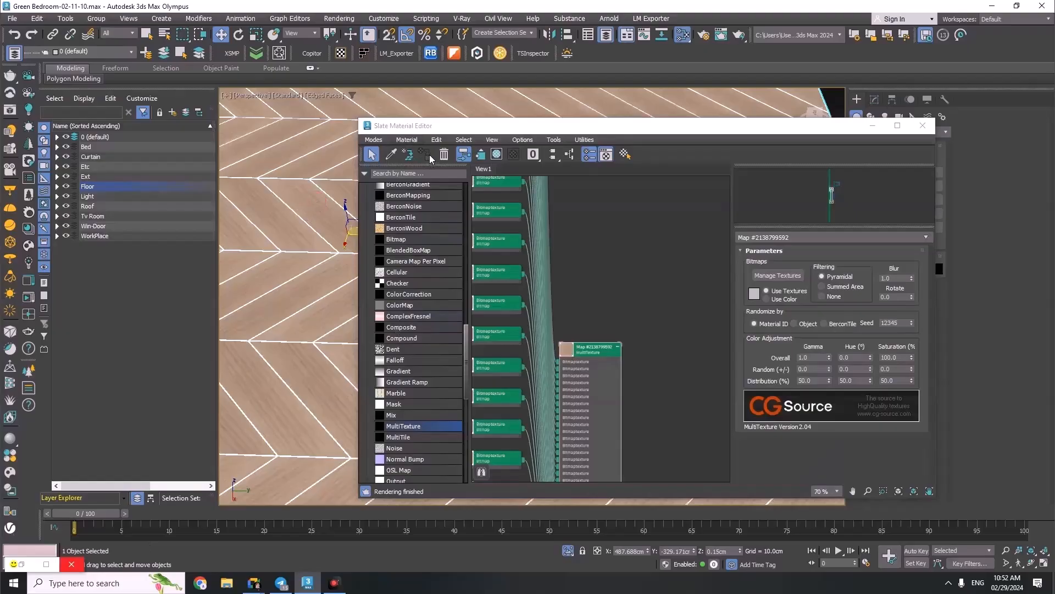
pyautogui.click(665, 302)
pyautogui.scroll(1, 589, 348)
pyautogui.scroll(-12, 589, 347)
pyautogui.scroll(7, 650, 411)
pyautogui.scroll(5, 614, 318)
pyautogui.doubleClick(581, 313)
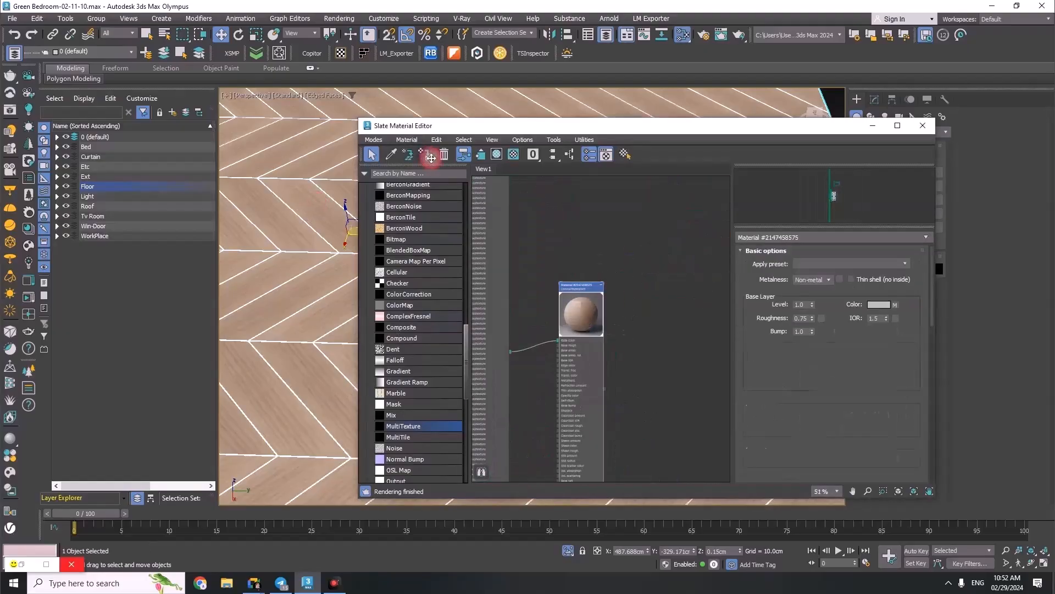
# Set the displacement max level of the floor's CoronaPhysicalMtl to 0.01 cm
pyautogui.scroll(5, 572, 330)
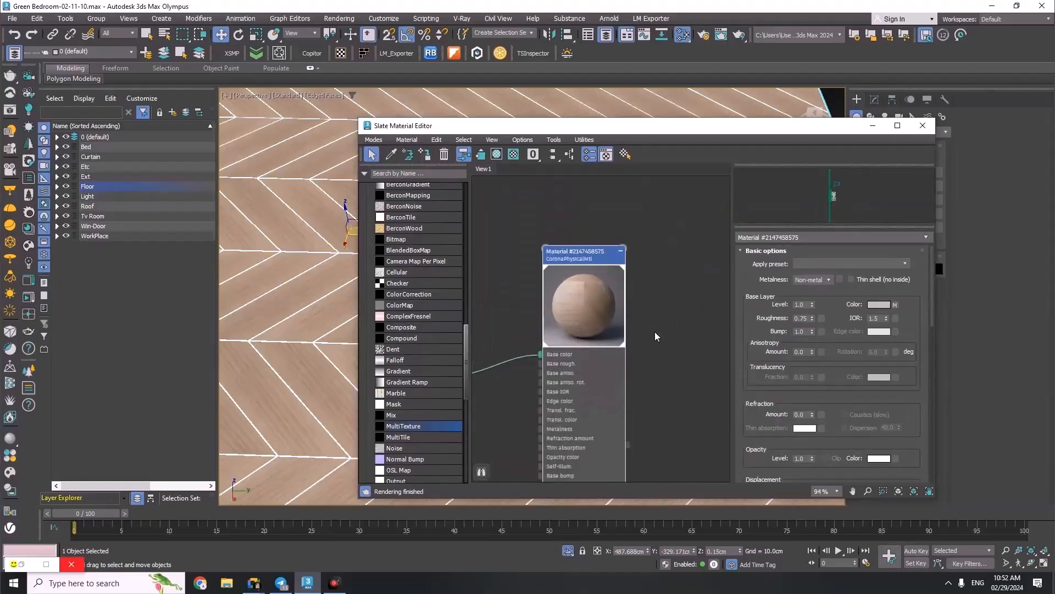
pyautogui.scroll(-2, 664, 307)
pyautogui.scroll(-1, 665, 305)
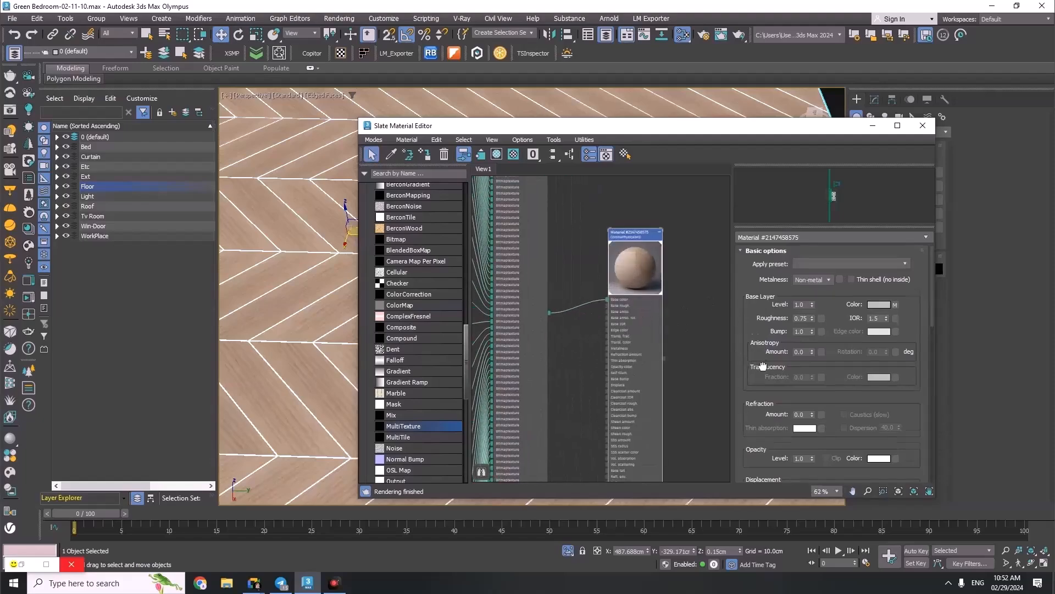
pyautogui.scroll(-3, 762, 366)
pyautogui.moveTo(767, 350); pyautogui.dragTo(775, 283)
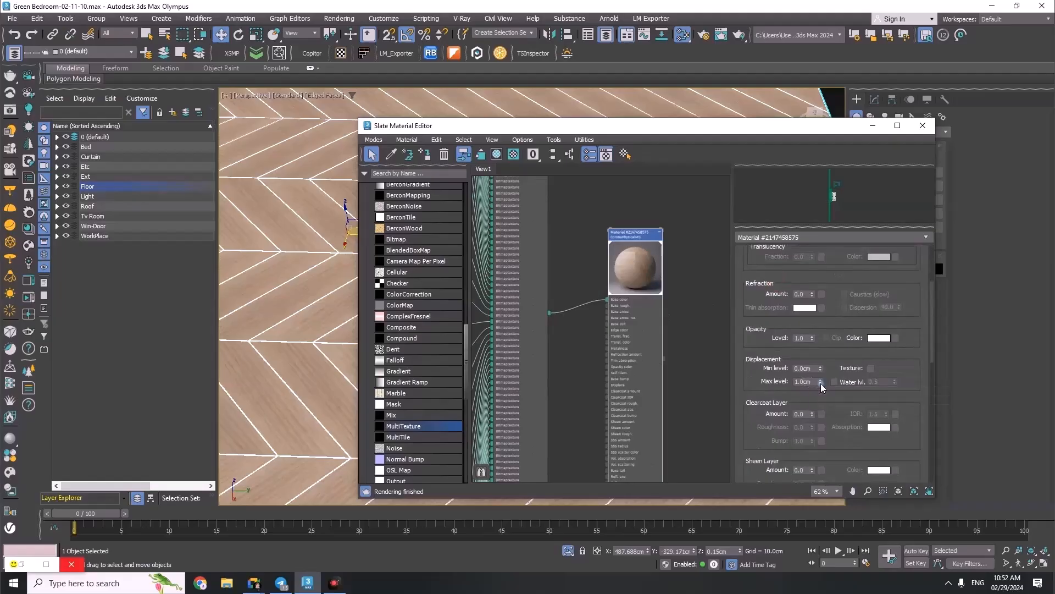
pyautogui.click(807, 382)
pyautogui.write('.01')
pyautogui.press('Return')
pyautogui.moveTo(760, 354); pyautogui.dragTo(761, 479)
# Create a second MultiTexture map connected to the Base bump input of the CoronaPhysicalMtl
pyautogui.scroll(-5, 585, 265)
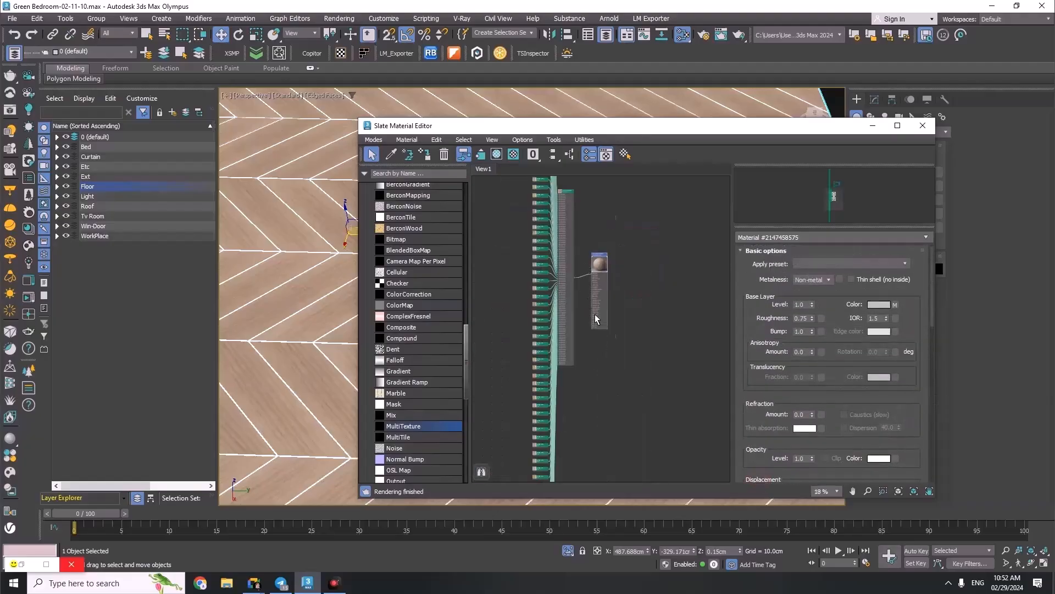
pyautogui.scroll(5, 593, 315)
pyautogui.scroll(5, 580, 327)
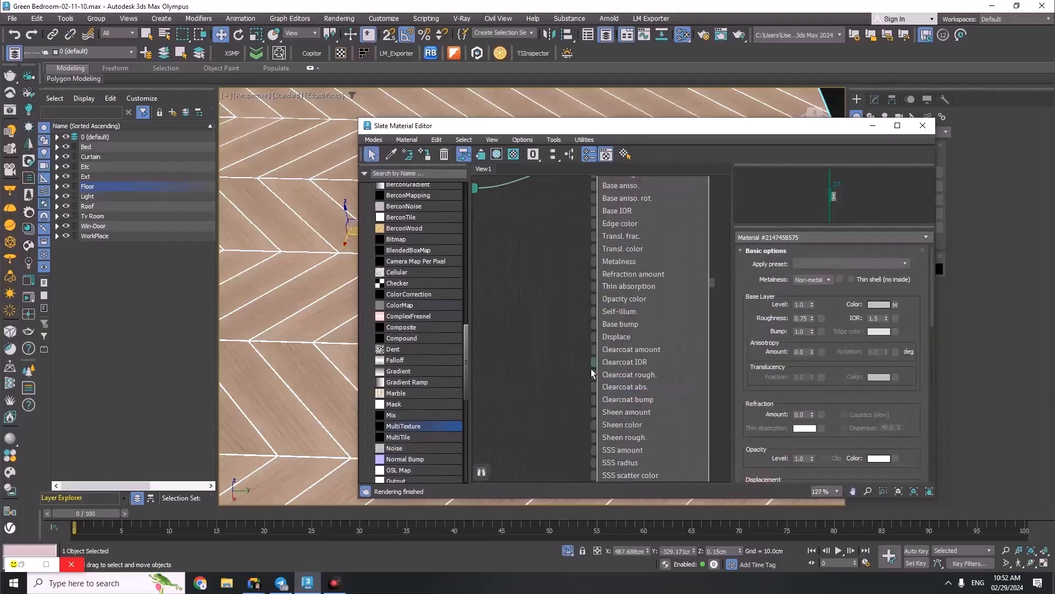
pyautogui.moveTo(593, 325); pyautogui.dragTo(503, 397)
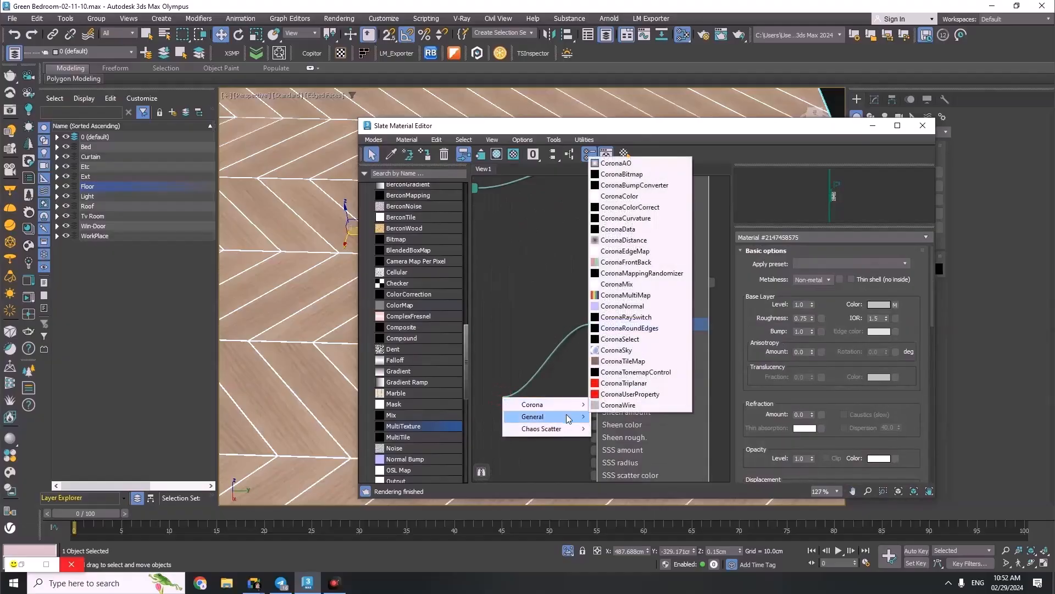
pyautogui.moveTo(571, 411)
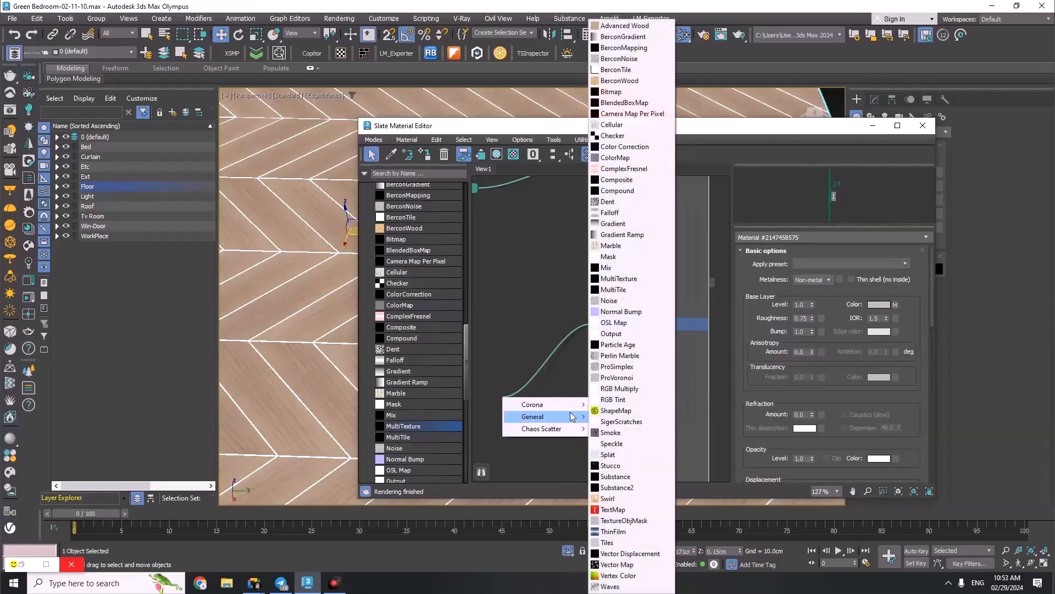
pyautogui.click(625, 279)
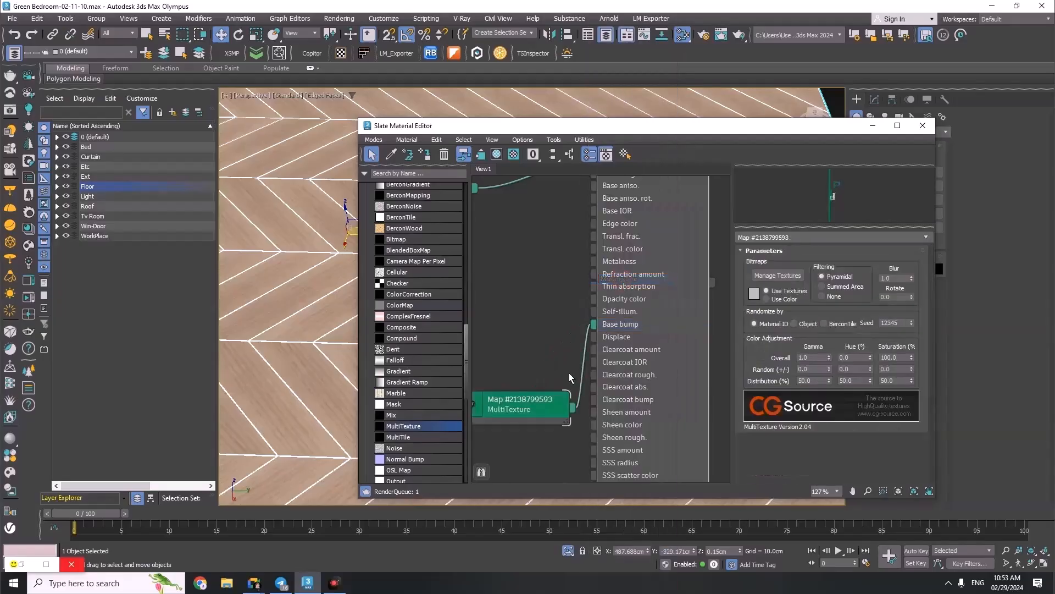
pyautogui.moveTo(516, 406); pyautogui.dragTo(632, 342, button='middle')
# Load all the wood-floorboard-ash_0050-01 bitmaps into the Base bump MultiTexture and close the texture manager
pyautogui.click(777, 276)
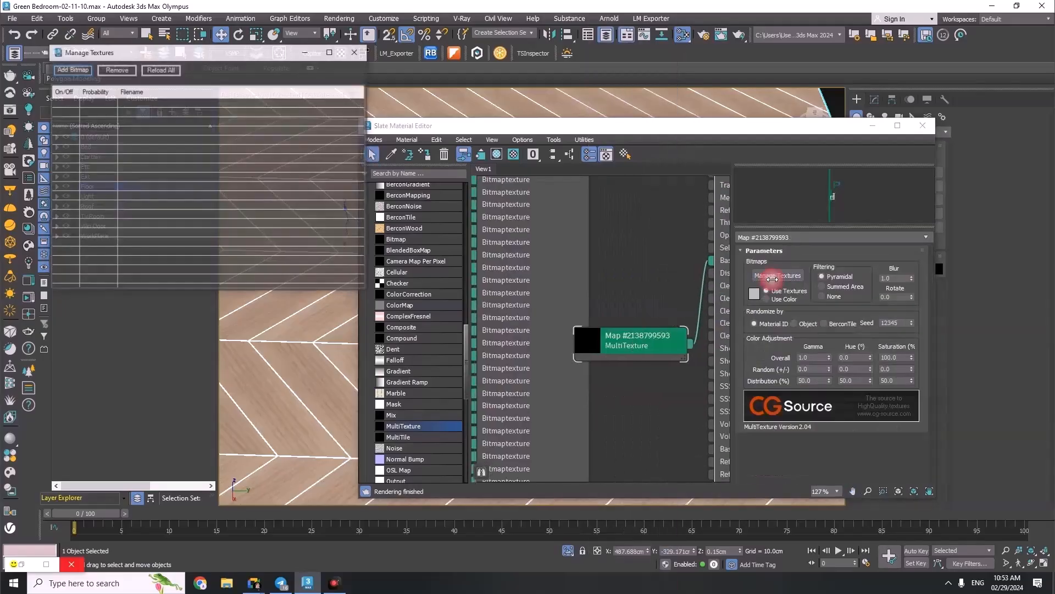
pyautogui.click(70, 70)
pyautogui.click(169, 159)
pyautogui.scroll(-10, 297, 224)
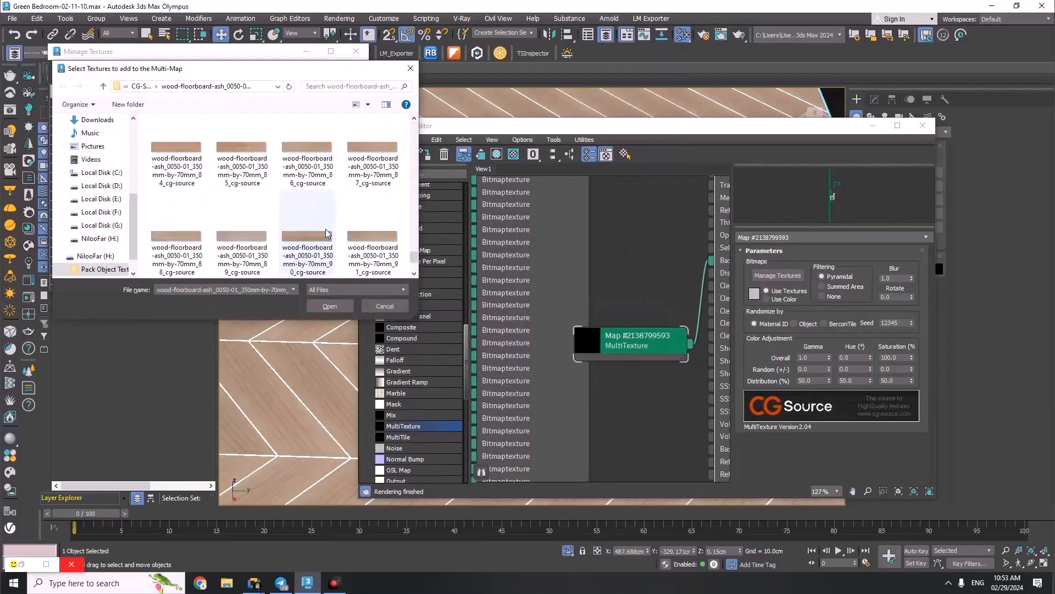
pyautogui.keyDown('shift'); pyautogui.click(379, 251); pyautogui.keyUp('shift')
pyautogui.click(329, 306)
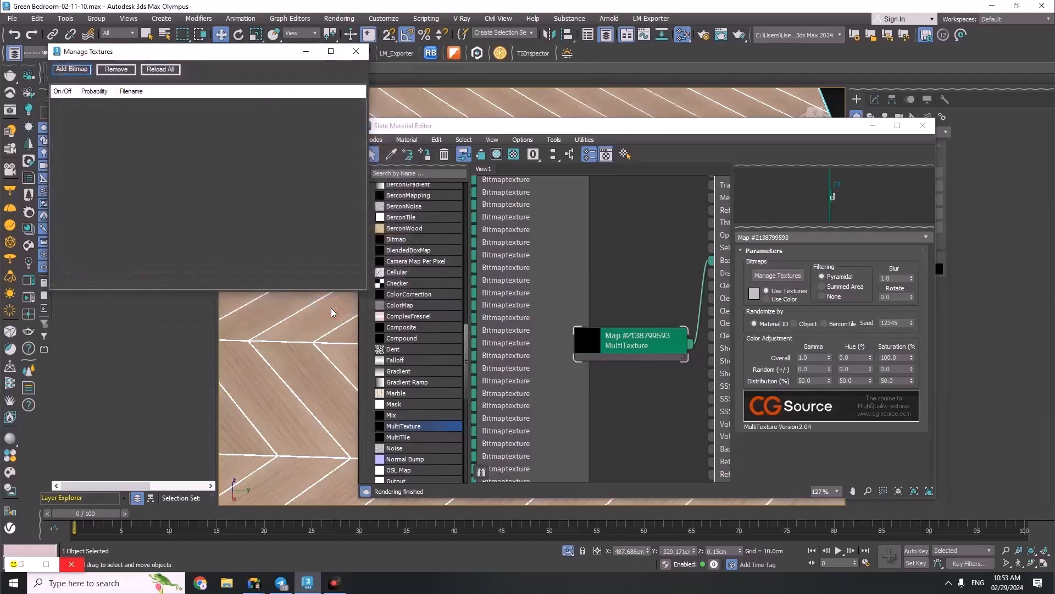
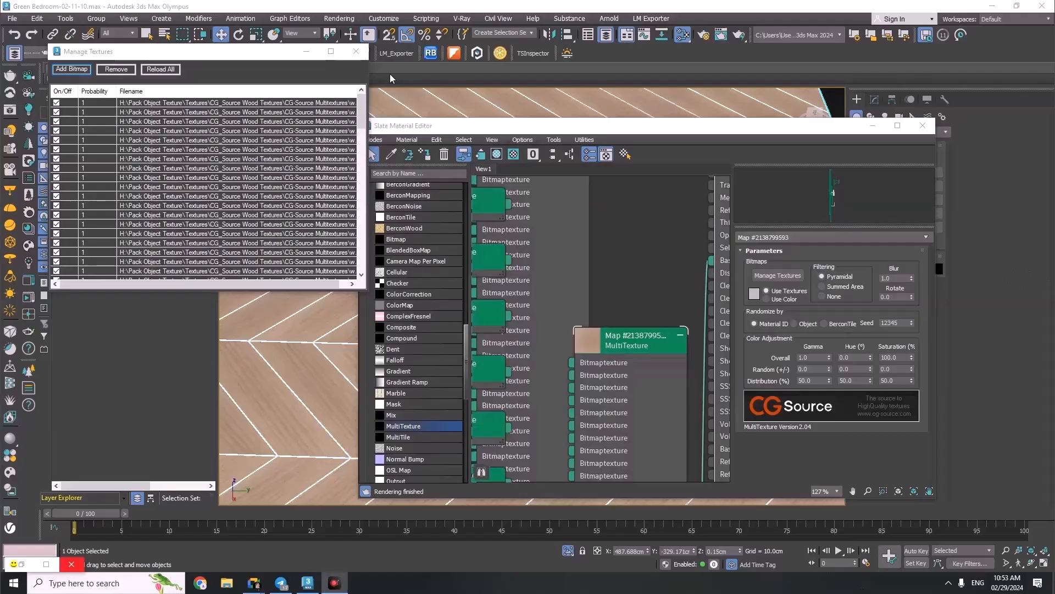
pyautogui.click(358, 51)
# Move the Base bump MultiTexture and its bitmaps clear of the Base color texture nodes
pyautogui.scroll(-6, 598, 268)
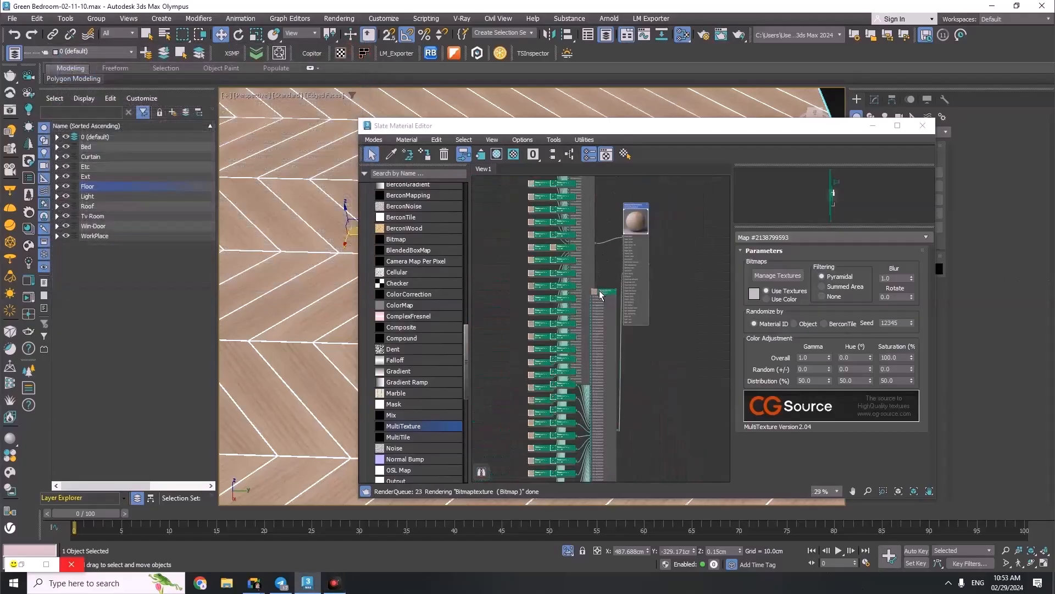
pyautogui.scroll(-6, 592, 292)
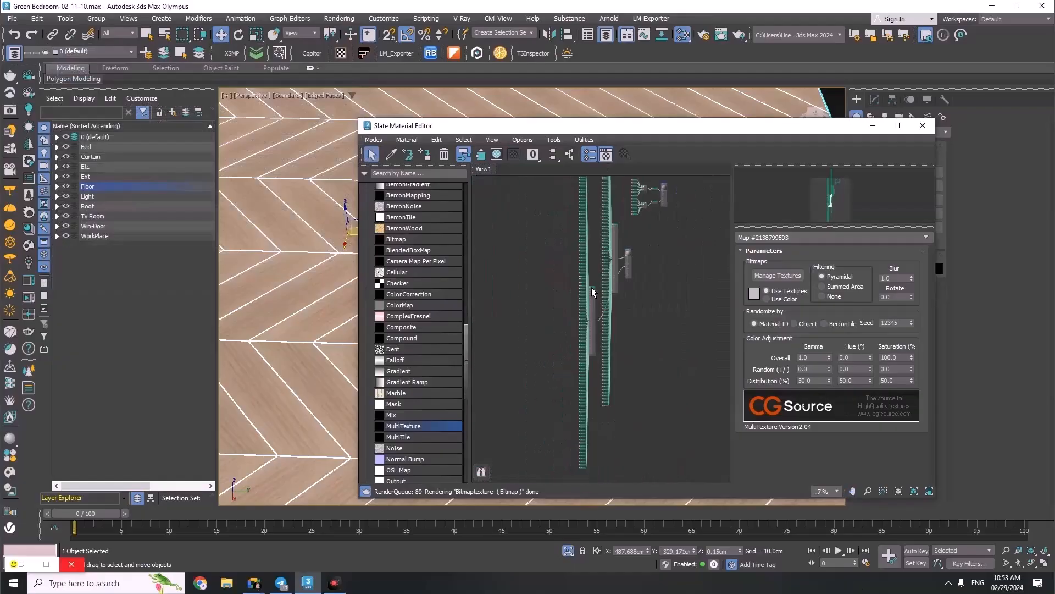
pyautogui.moveTo(592, 286)
pyautogui.mouseDown()
pyautogui.moveTo(591, 357)
pyautogui.moveTo(556, 304)
pyautogui.moveTo(557, 259)
pyautogui.moveTo(540, 259)
pyautogui.moveTo(545, 288)
pyautogui.moveTo(587, 272)
pyautogui.mouseUp()
pyautogui.scroll(6, 587, 272)
pyautogui.moveTo(600, 276); pyautogui.dragTo(545, 317, button='middle')
pyautogui.scroll(-2, 591, 265)
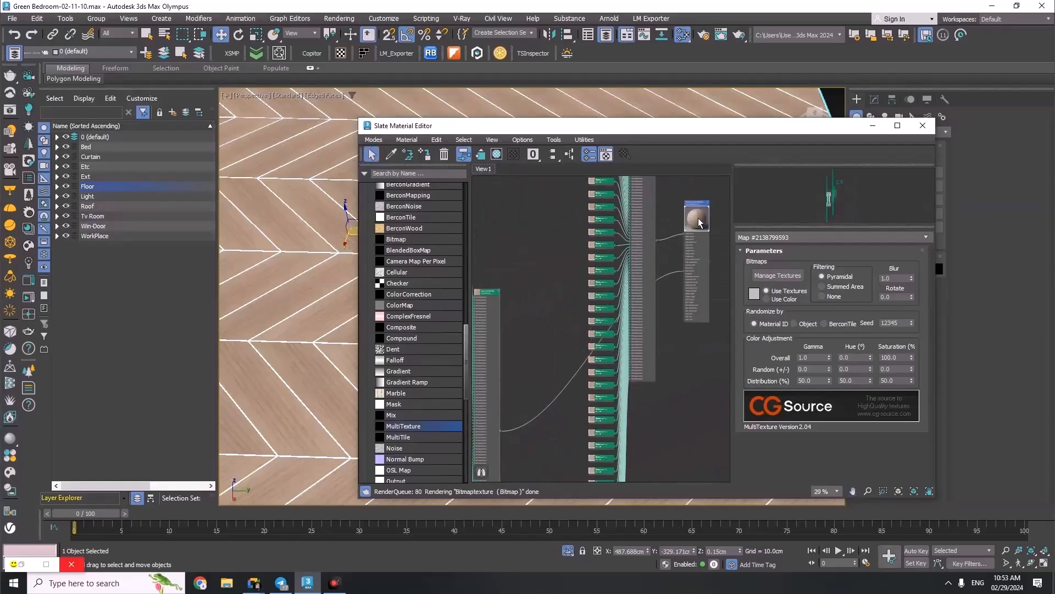
# Insert a Color Correction map between the MultiTexture and the Base bump input, keeping the old map as a sub-map
pyautogui.rightClick(558, 395)
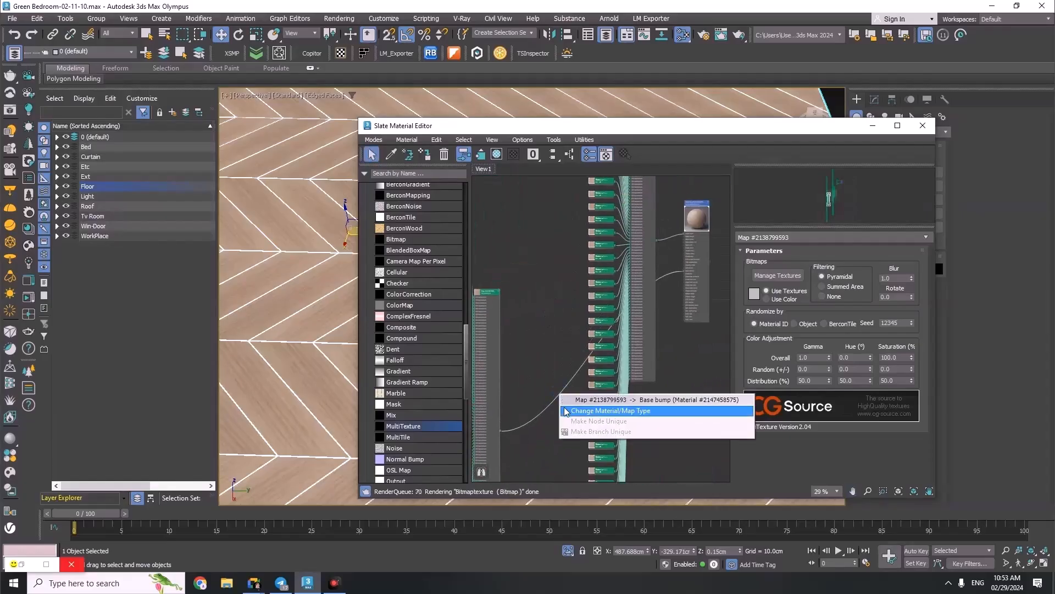
pyautogui.click(565, 409)
pyautogui.doubleClick(183, 358)
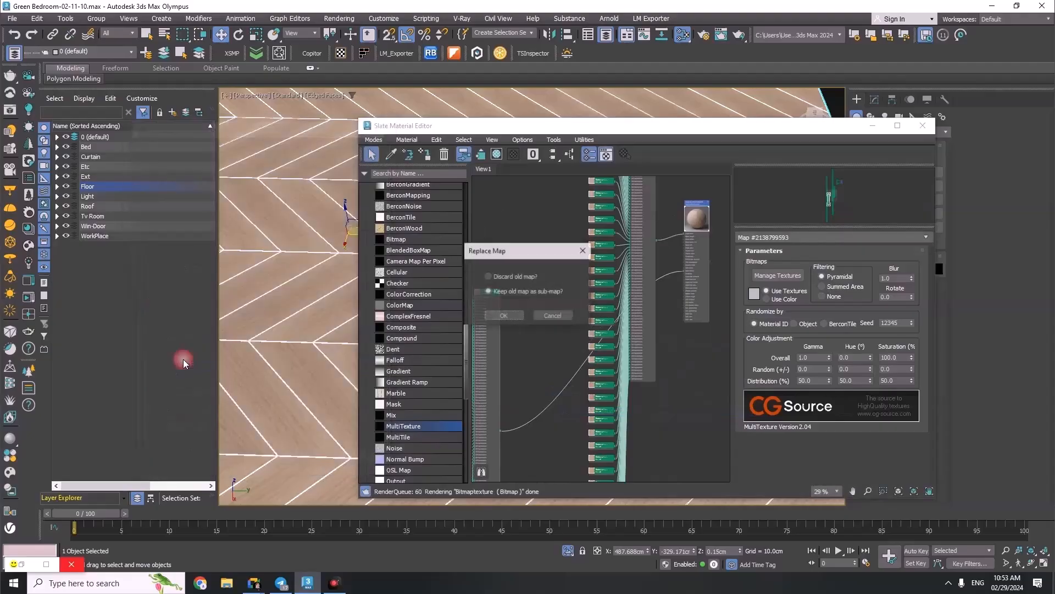
pyautogui.click(484, 312)
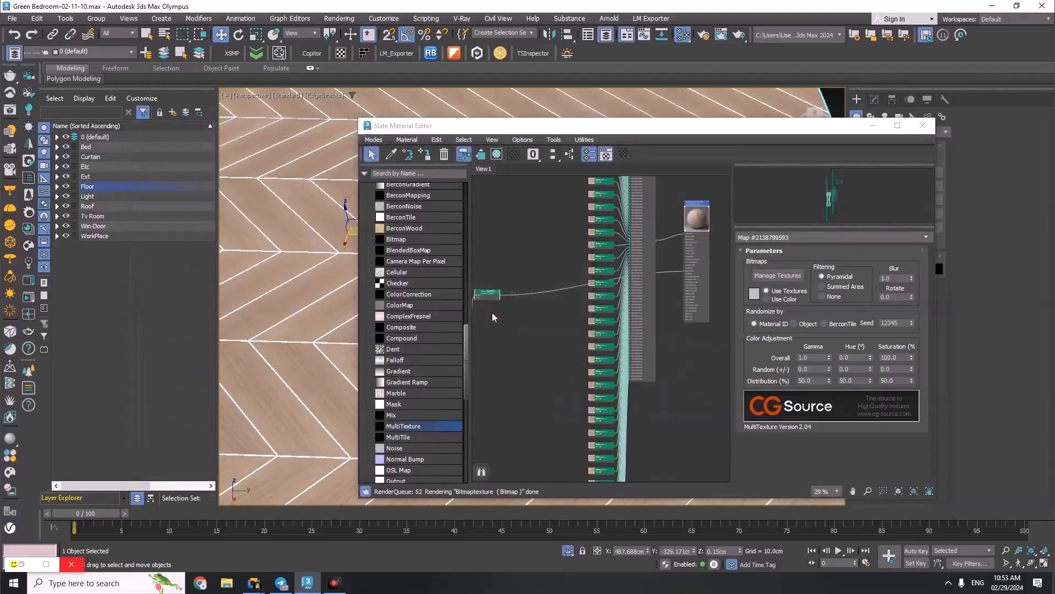
# Set the bump Color Correction to Monochrome channels with Advanced lightness and an RGB gamma/contrast of 0.5
pyautogui.click(765, 305)
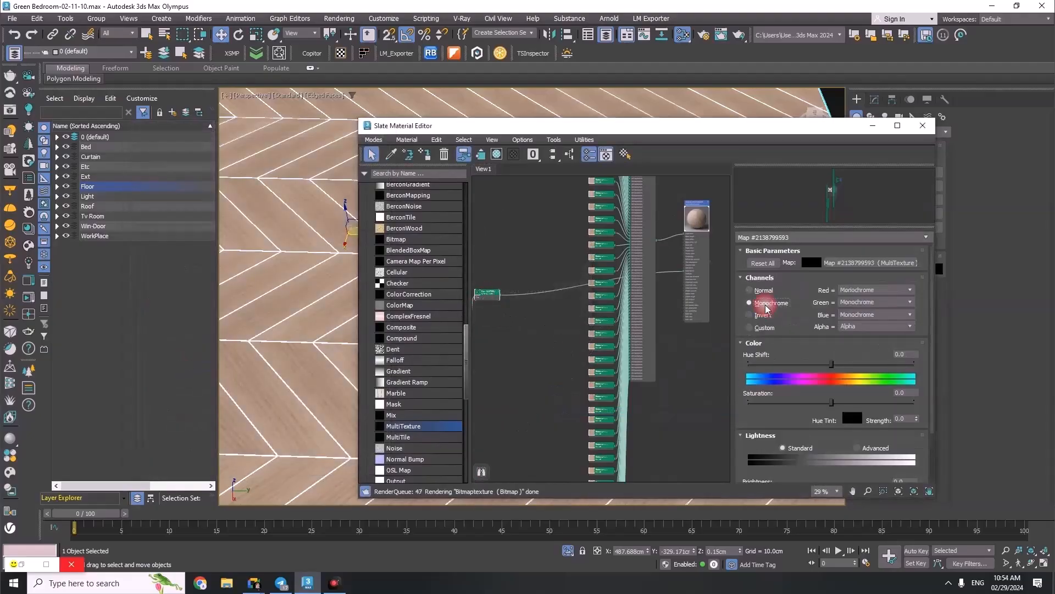
pyautogui.scroll(-3, 776, 385)
pyautogui.click(862, 388)
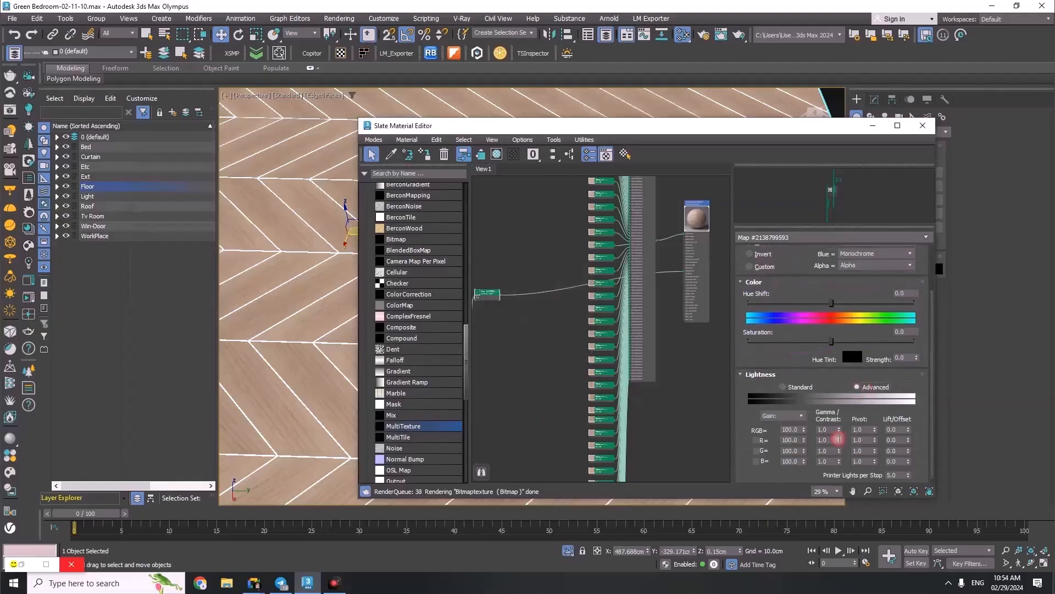
pyautogui.write('2')
pyautogui.press('Return')
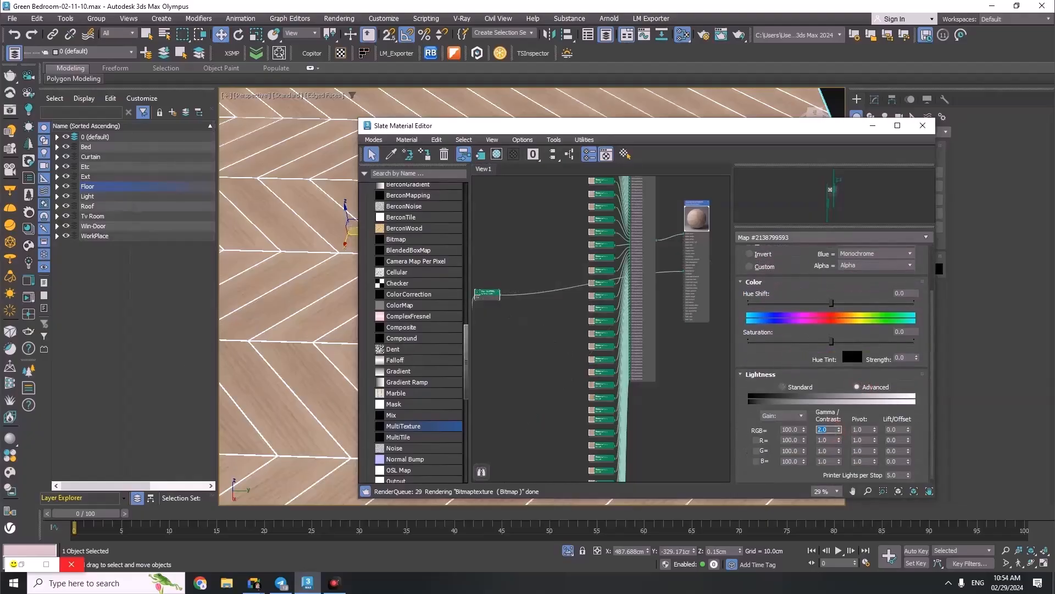
pyautogui.write('.5')
pyautogui.press('Return')
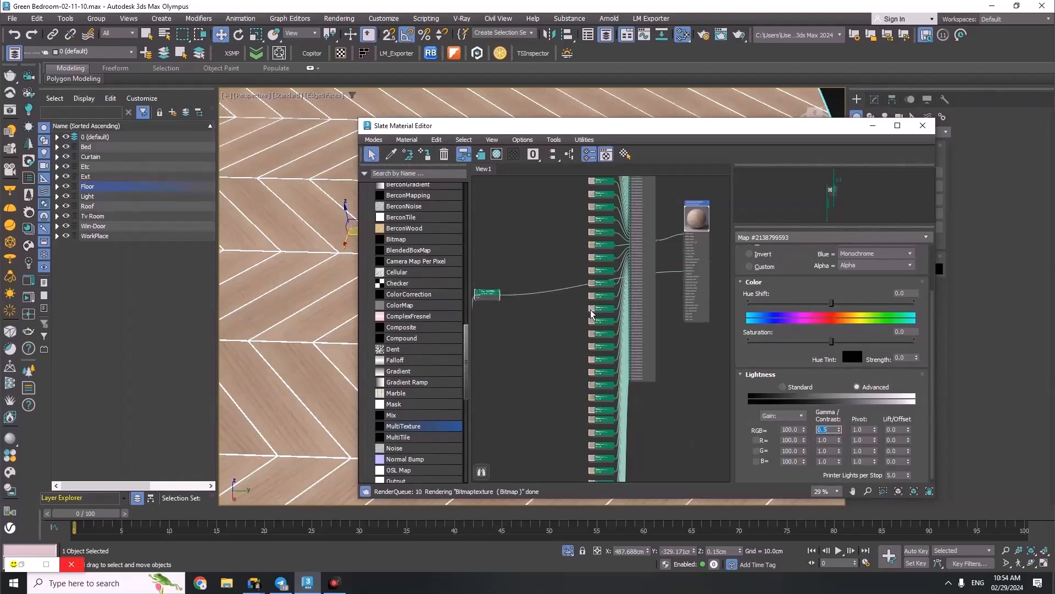
# Move the Color Correction node beside the bitmaps and auto-arrange all nodes in the material view
pyautogui.moveTo(494, 298); pyautogui.dragTo(521, 321)
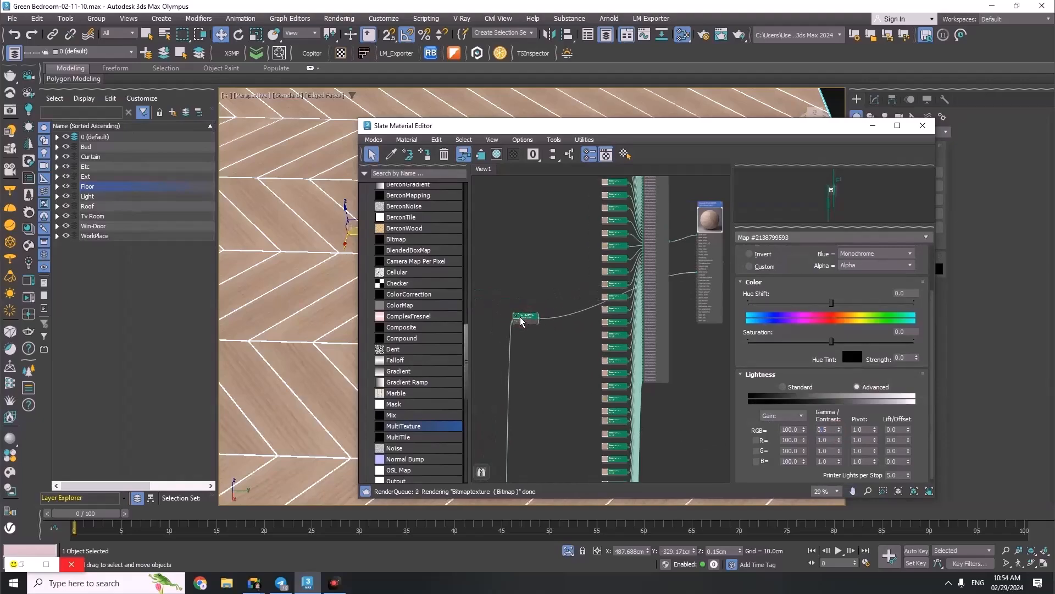
pyautogui.click(556, 265)
pyautogui.click(554, 155)
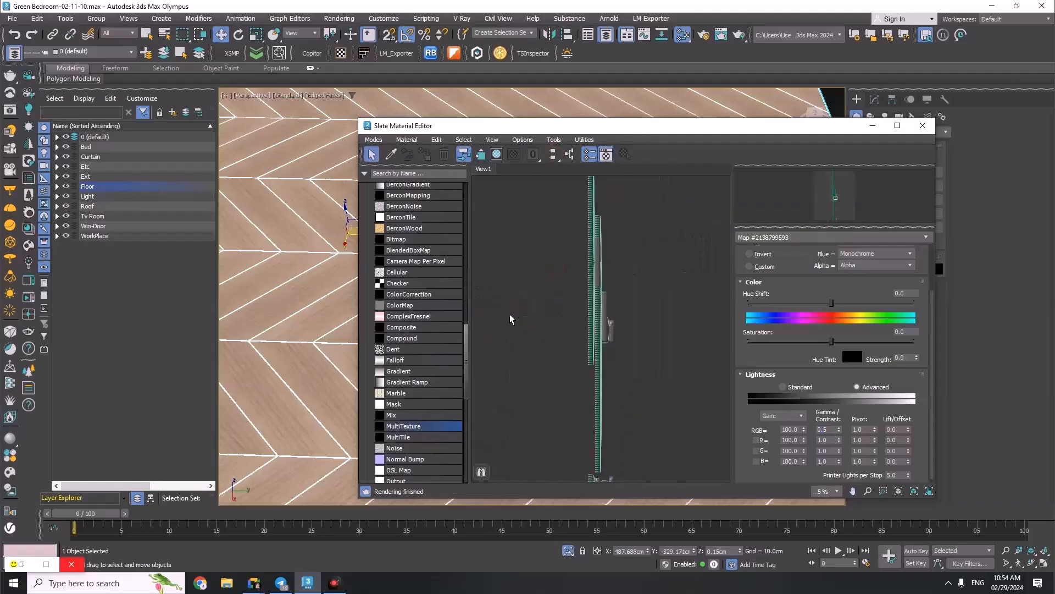
# Examine the arranged node trees of the new CoronaPhysicalMtl and the existing Parquet material
pyautogui.scroll(10, 556, 412)
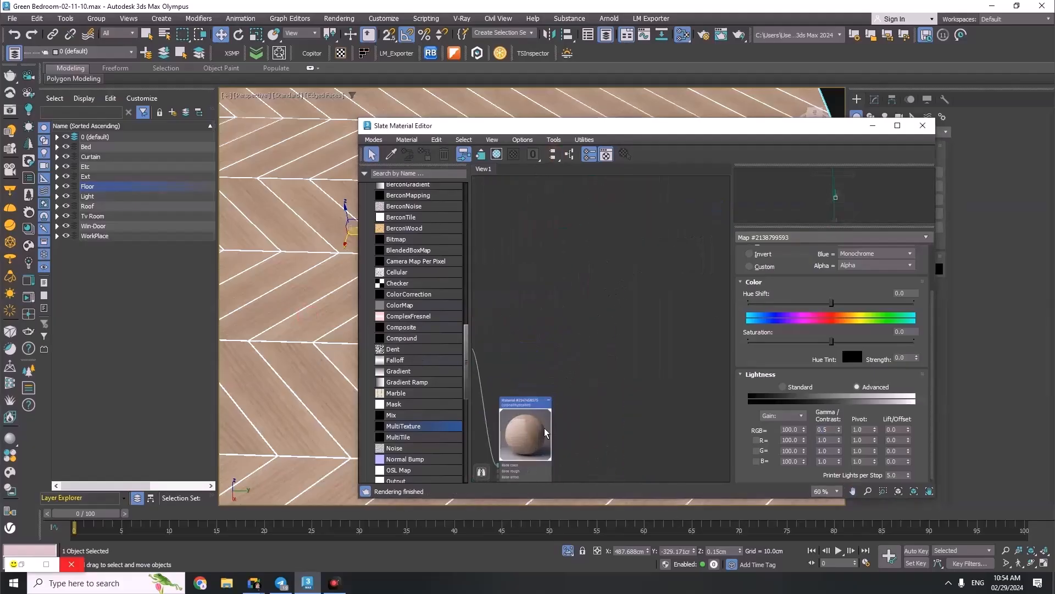
pyautogui.click(529, 443)
pyautogui.moveTo(529, 442); pyautogui.dragTo(601, 311, button='middle')
pyautogui.scroll(-6, 605, 306)
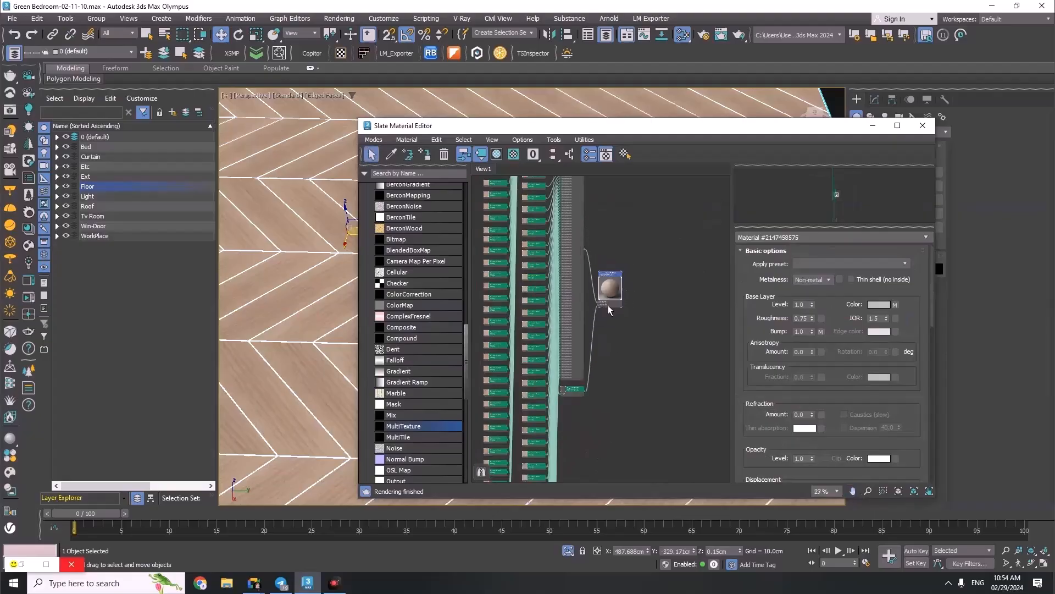
pyautogui.scroll(5, 600, 209)
pyautogui.scroll(2, 566, 199)
pyautogui.scroll(-5, 611, 309)
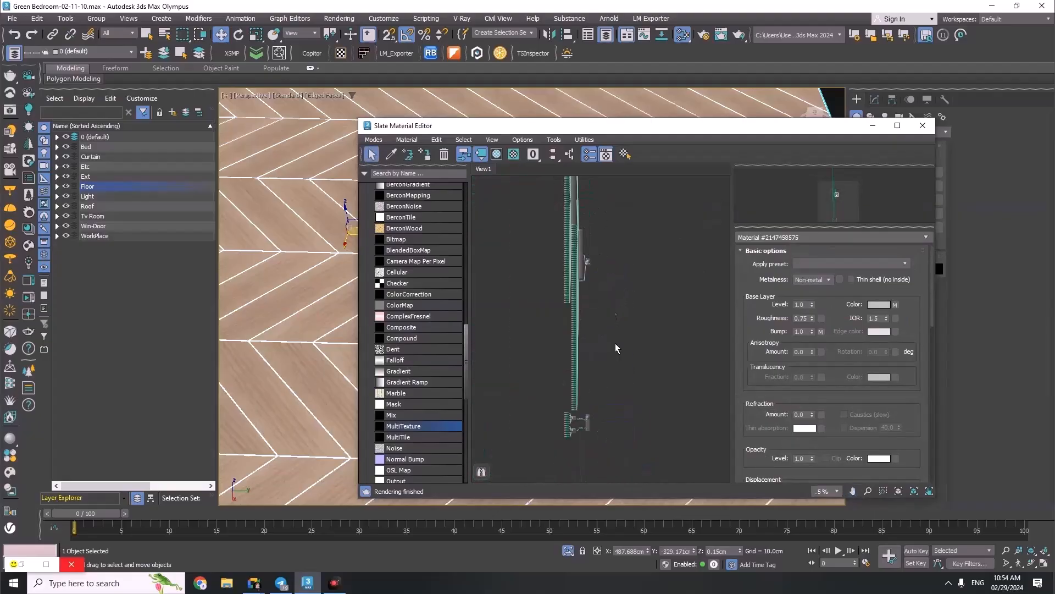
pyautogui.scroll(3, 580, 418)
pyautogui.click(540, 457)
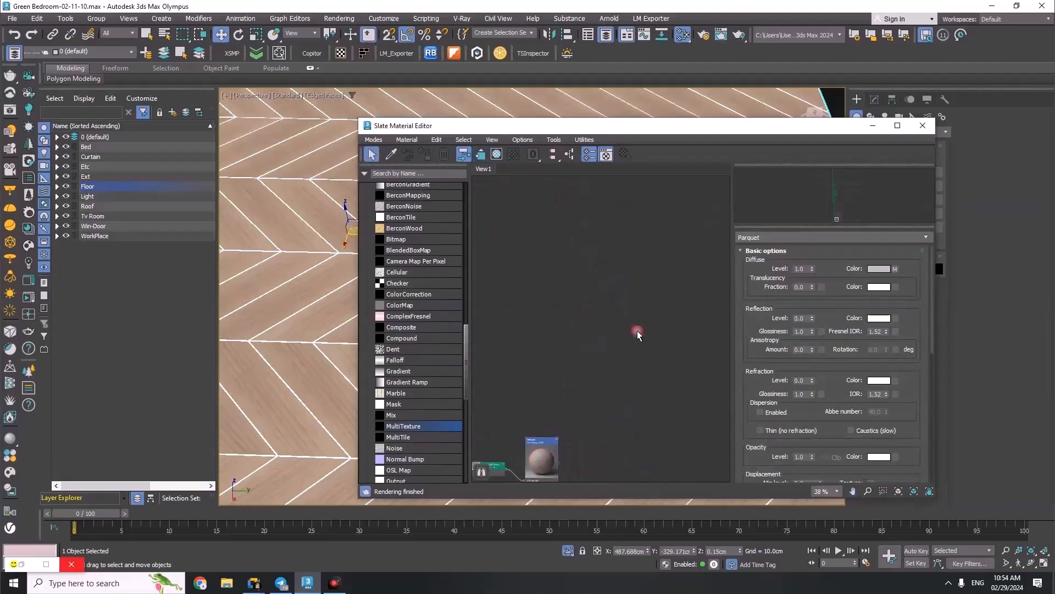
pyautogui.scroll(-8, 637, 331)
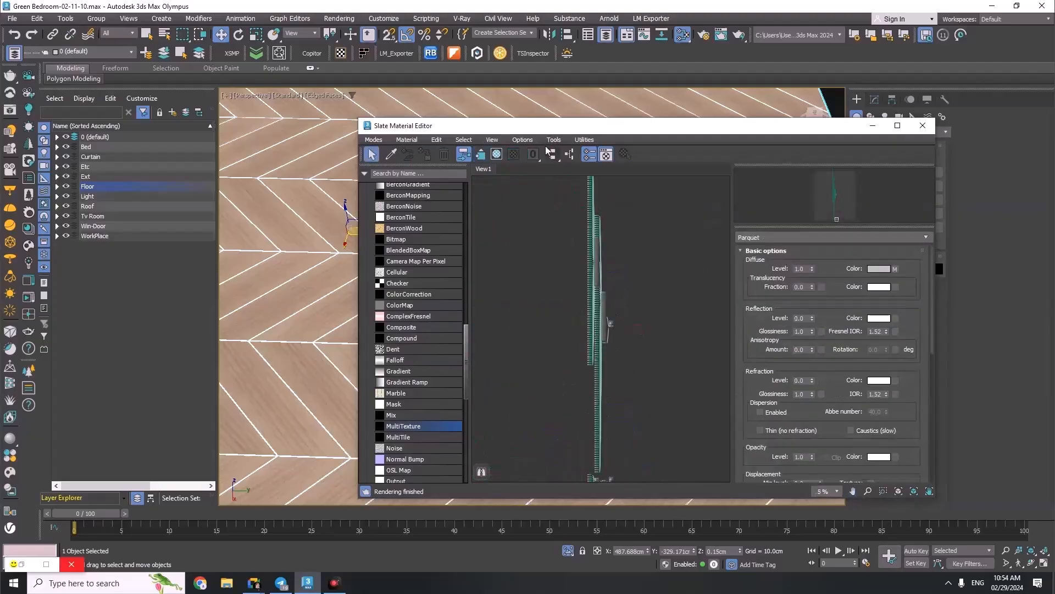
# Close the material editor, exit the floor's isolation and maximize the PhysCamera002 viewport
pyautogui.click(923, 126)
pyautogui.click(566, 551)
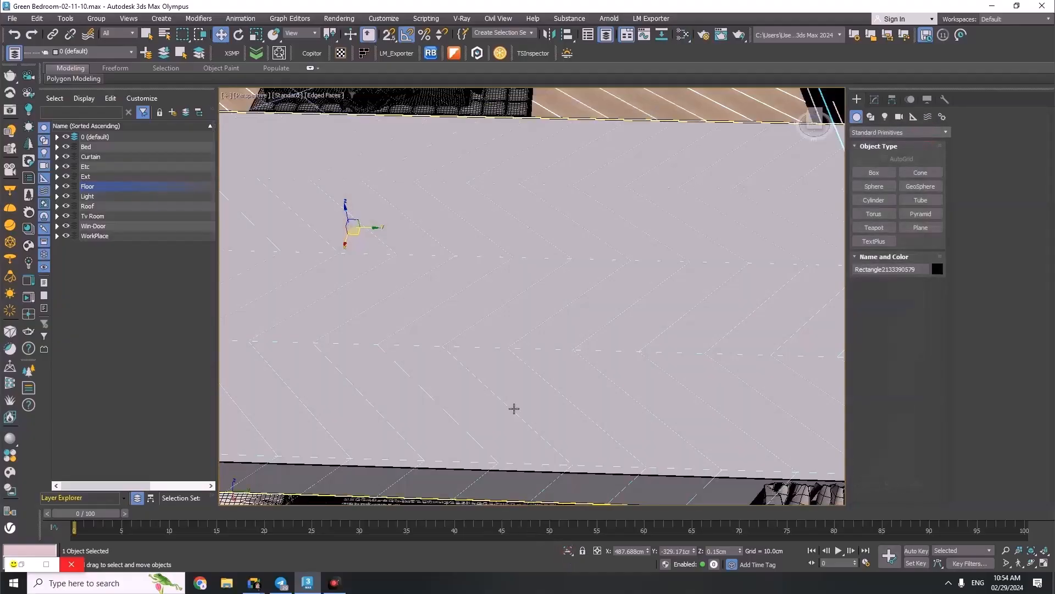
pyautogui.press('t')
pyautogui.press('F3')
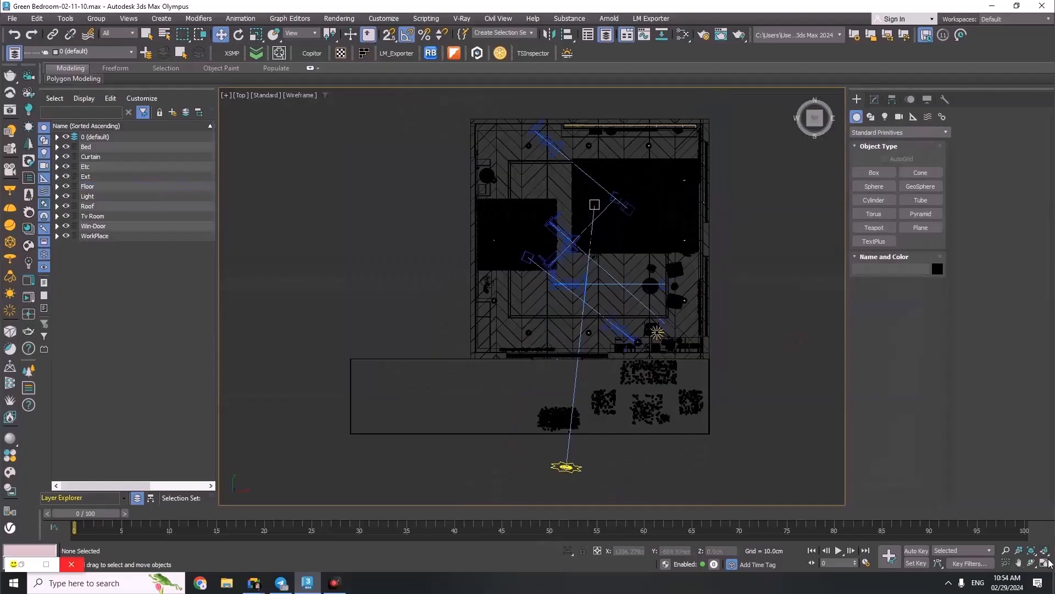
pyautogui.click(1046, 562)
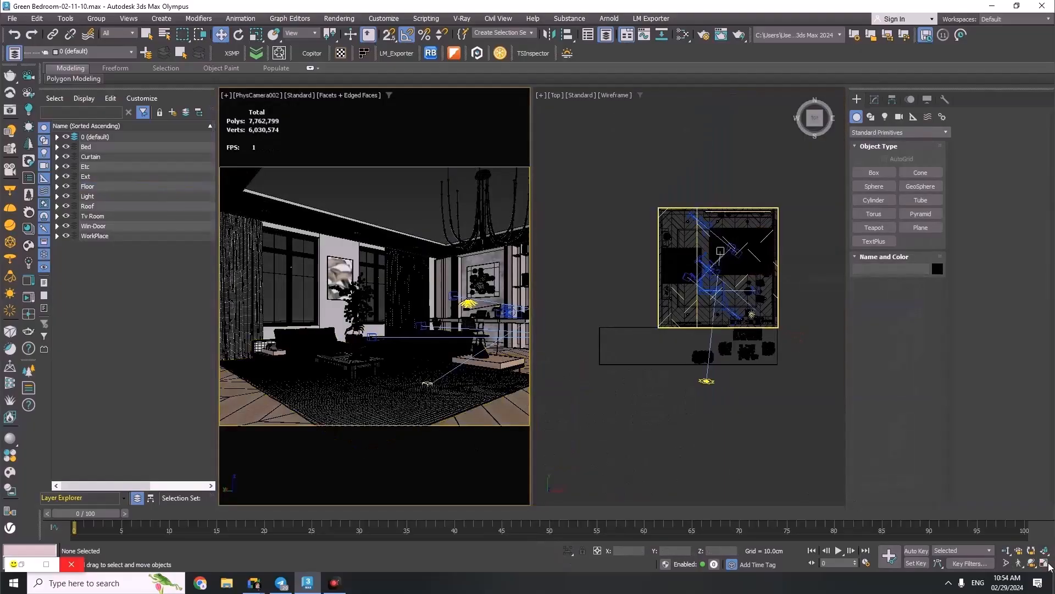
pyautogui.click(1045, 562)
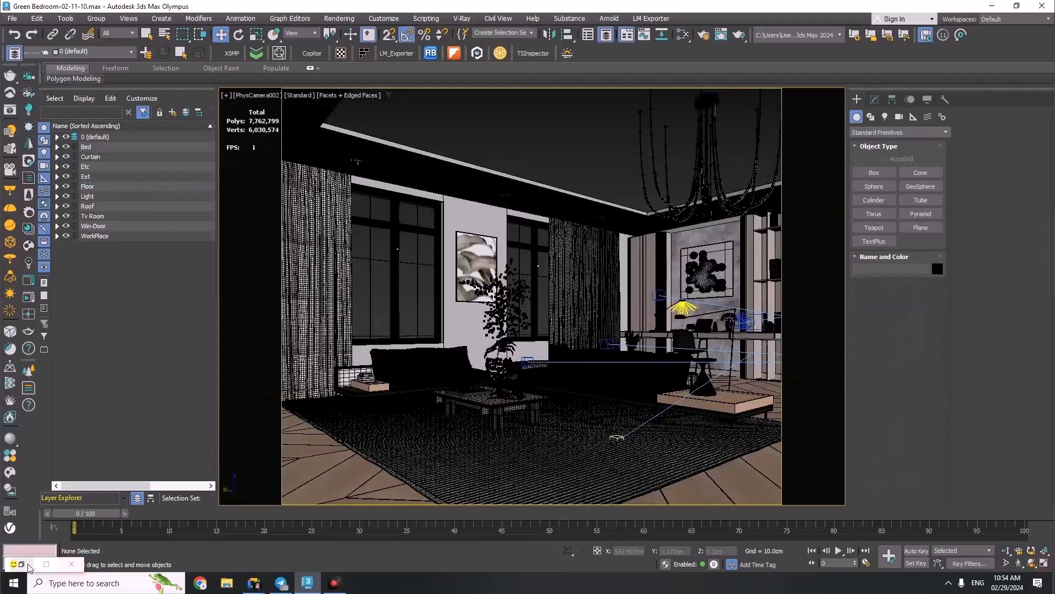
# Restore the Corona interactive render window and hide the rug and sofa set covering the floor
pyautogui.click(31, 567)
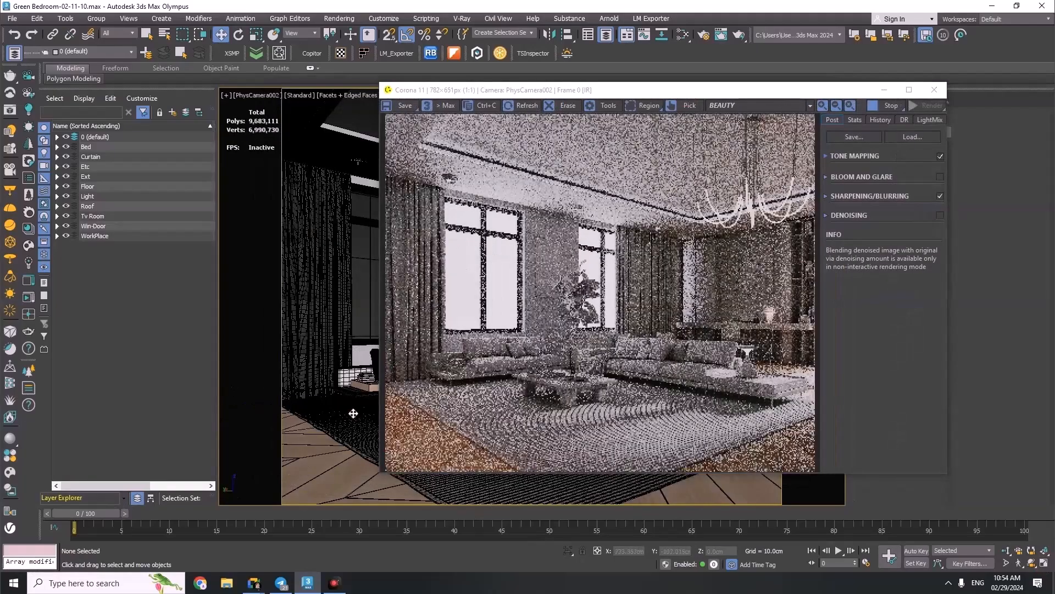
pyautogui.rightClick(353, 413)
pyautogui.click(385, 369)
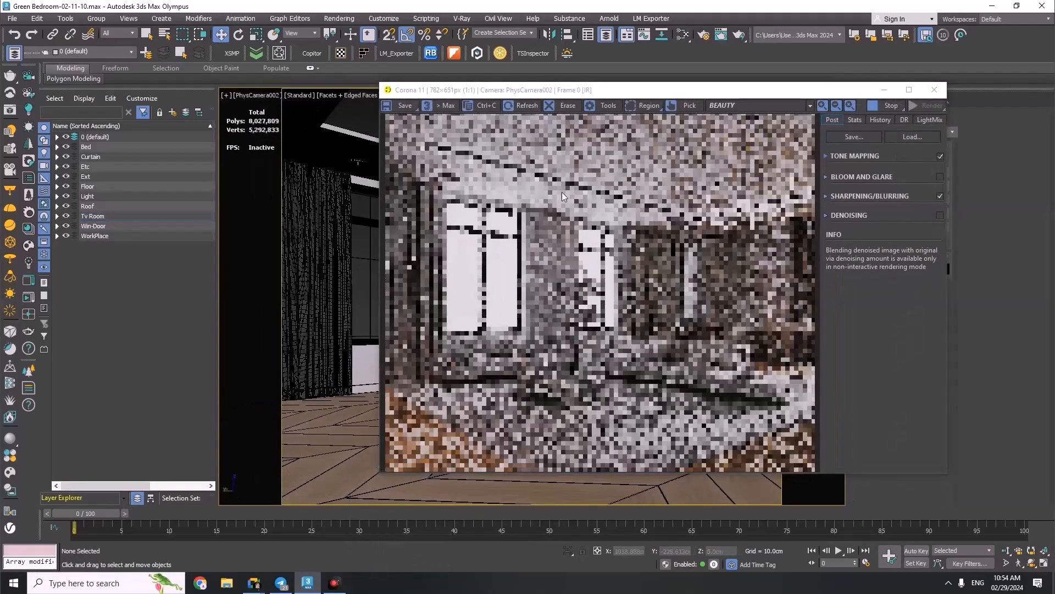
pyautogui.moveTo(563, 92); pyautogui.dragTo(664, 89)
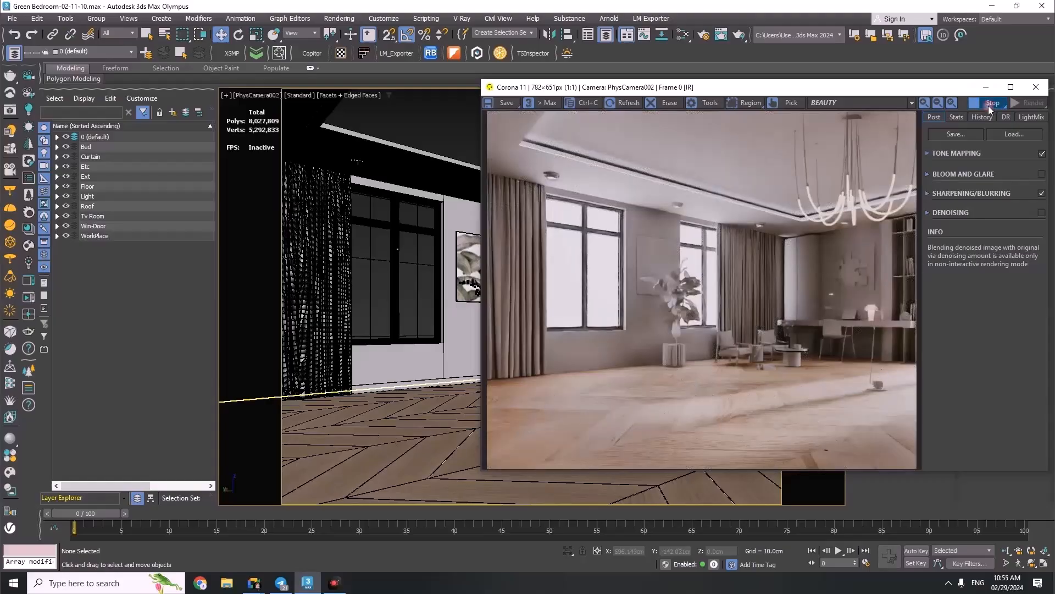
# Close the interactive render, set the floor's FloorGenerator board width to 15 cm and deselect the floor
pyautogui.click(1036, 86)
pyautogui.click(874, 99)
pyautogui.doubleClick(905, 383)
pyautogui.write('15')
pyautogui.press('Return')
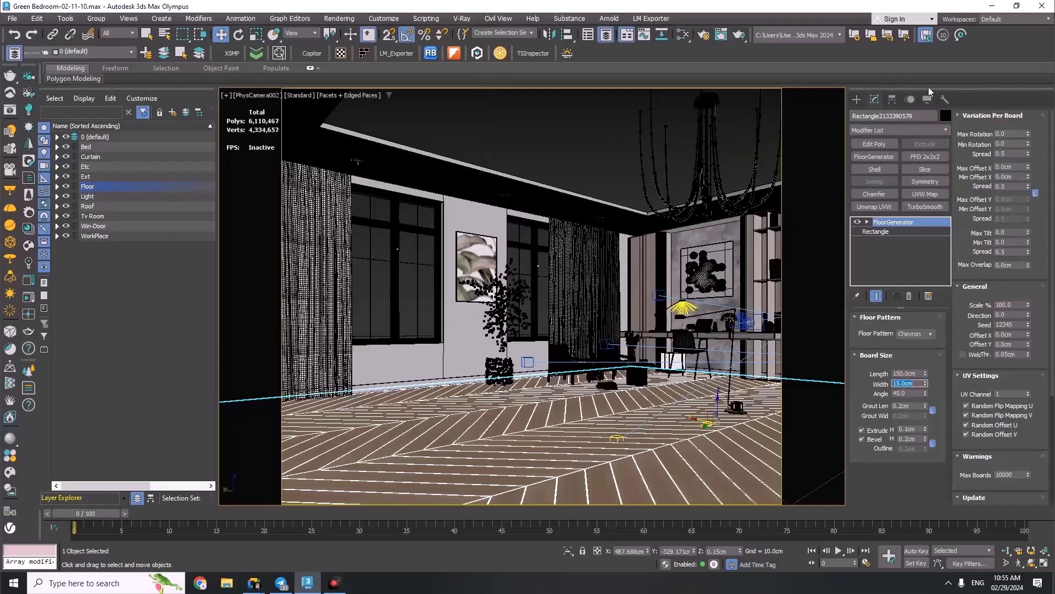
pyautogui.click(857, 100)
pyautogui.click(621, 161)
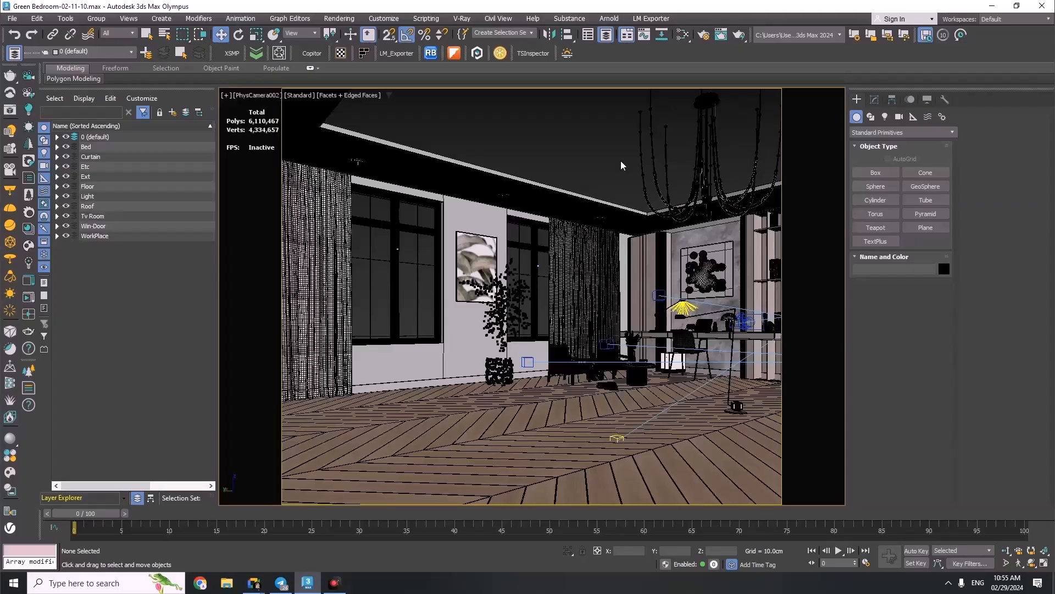
# Render the PhysCamera002 view with the tone mapping settings expanded, stop the render and close the frame buffer
pyautogui.hotkey('shift', 'q')
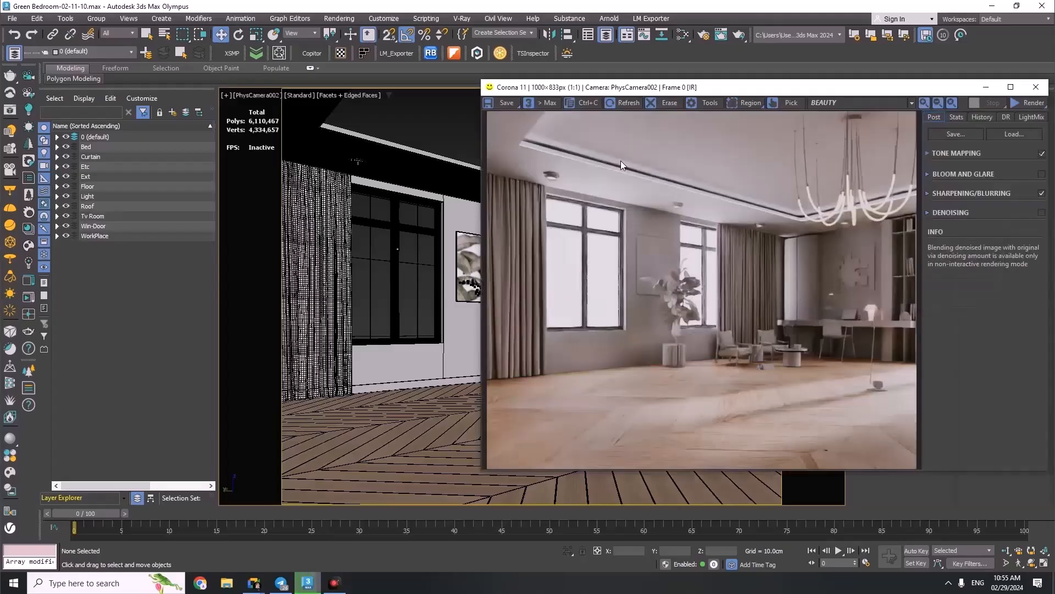
pyautogui.moveTo(646, 89); pyautogui.dragTo(266, 108)
pyautogui.moveTo(556, 108); pyautogui.dragTo(546, 46)
pyautogui.click(646, 108)
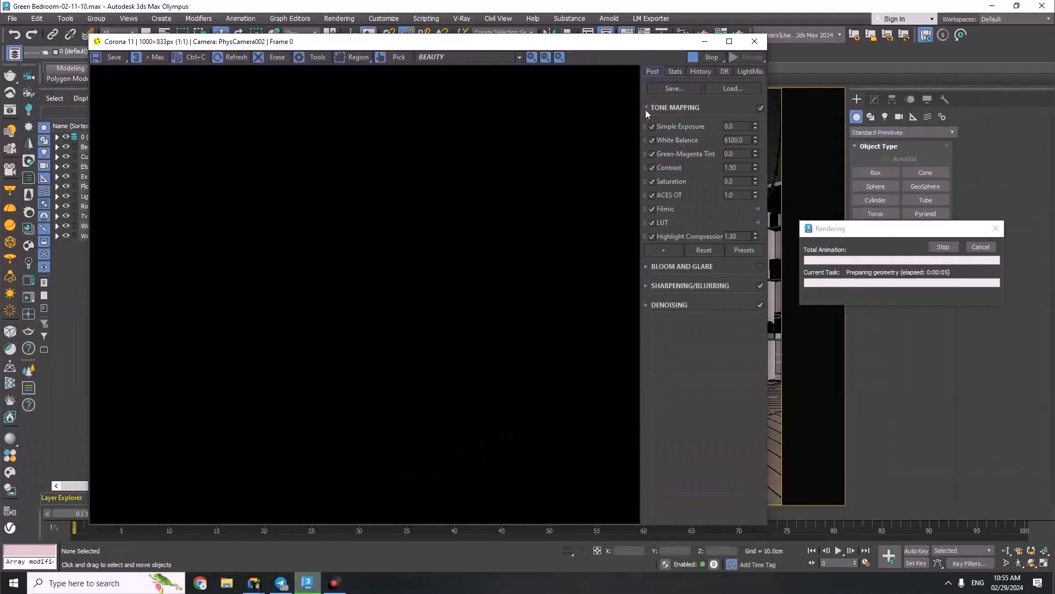
pyautogui.moveTo(847, 234); pyautogui.dragTo(821, 253)
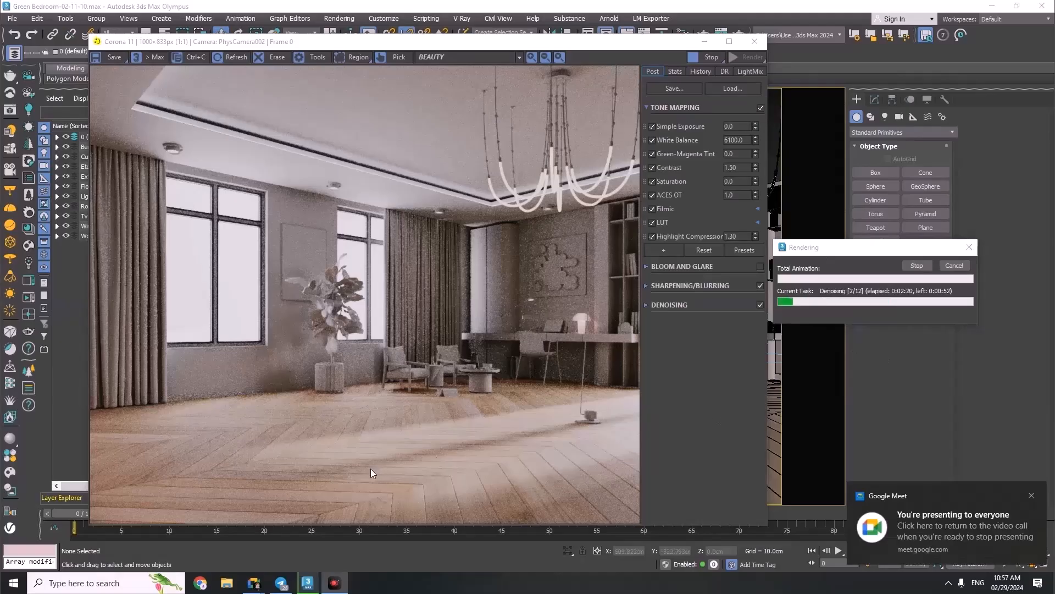
pyautogui.click(915, 264)
pyautogui.click(969, 248)
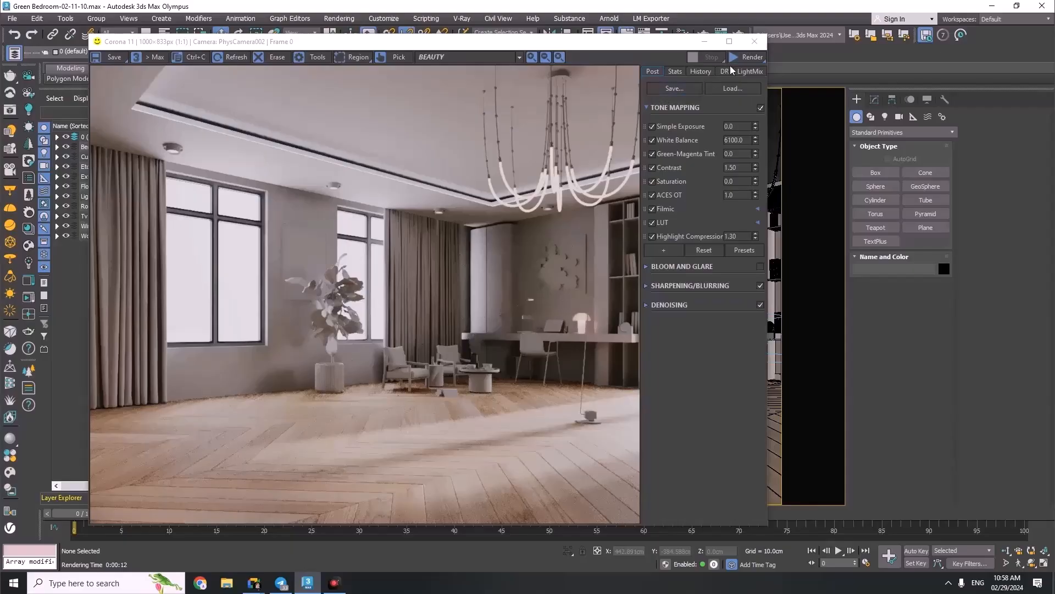
pyautogui.click(754, 42)
# Select the floor and open the first bitmap of the Parquet material's upper MultiTexture in the material editor
pyautogui.click(481, 436)
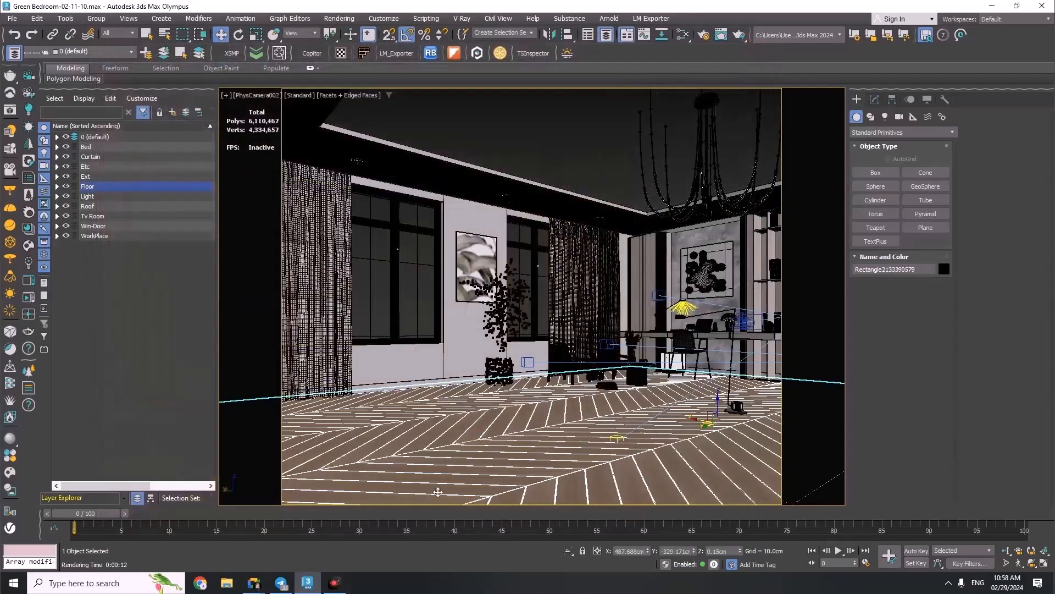
pyautogui.press('m')
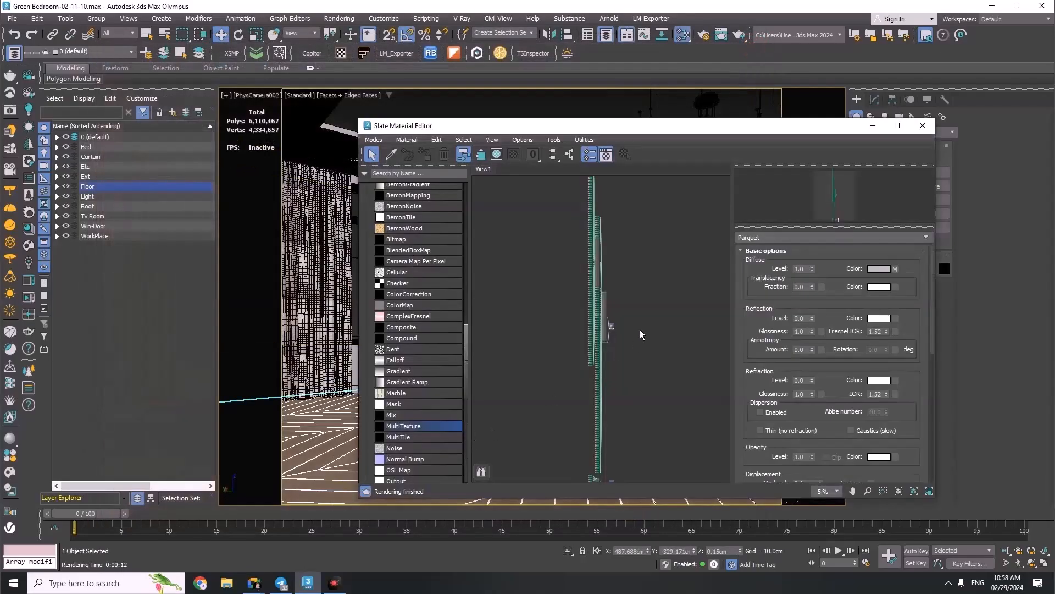
pyautogui.scroll(8, 615, 330)
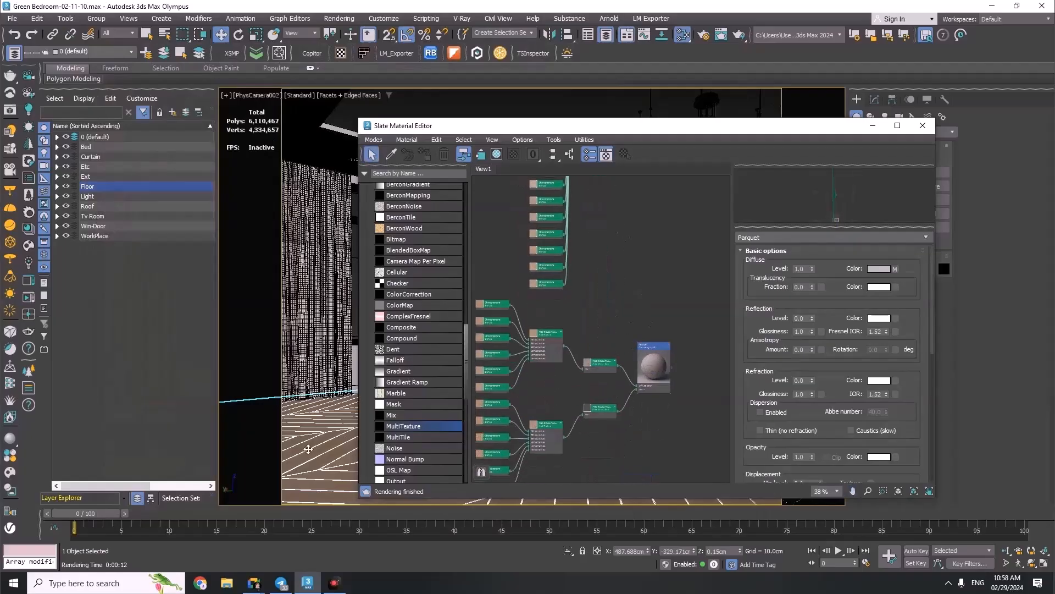
pyautogui.click(657, 378)
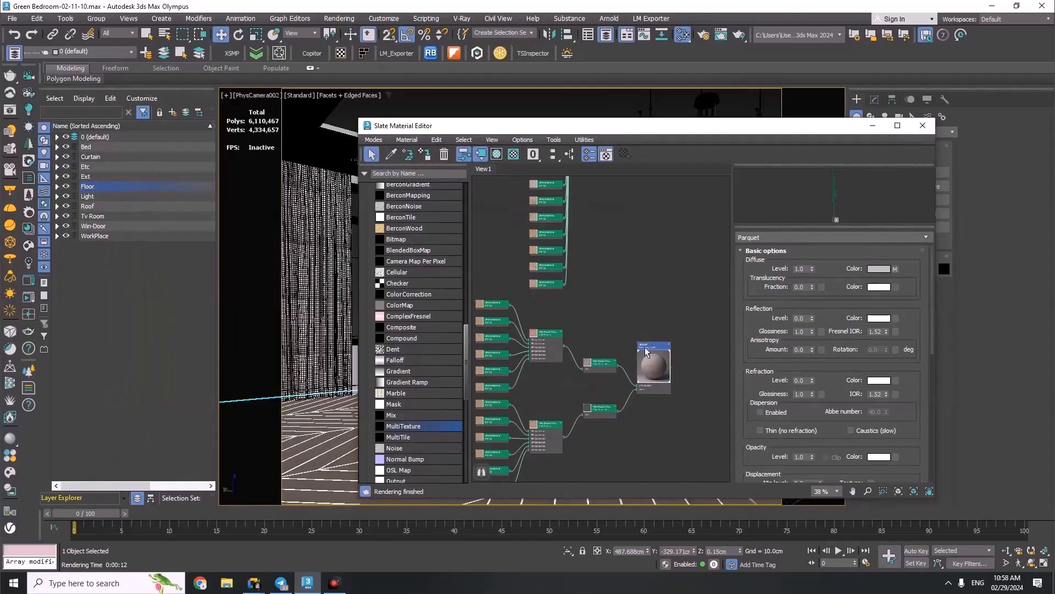
pyautogui.moveTo(506, 316); pyautogui.dragTo(568, 296, button='middle')
pyautogui.doubleClick(552, 287)
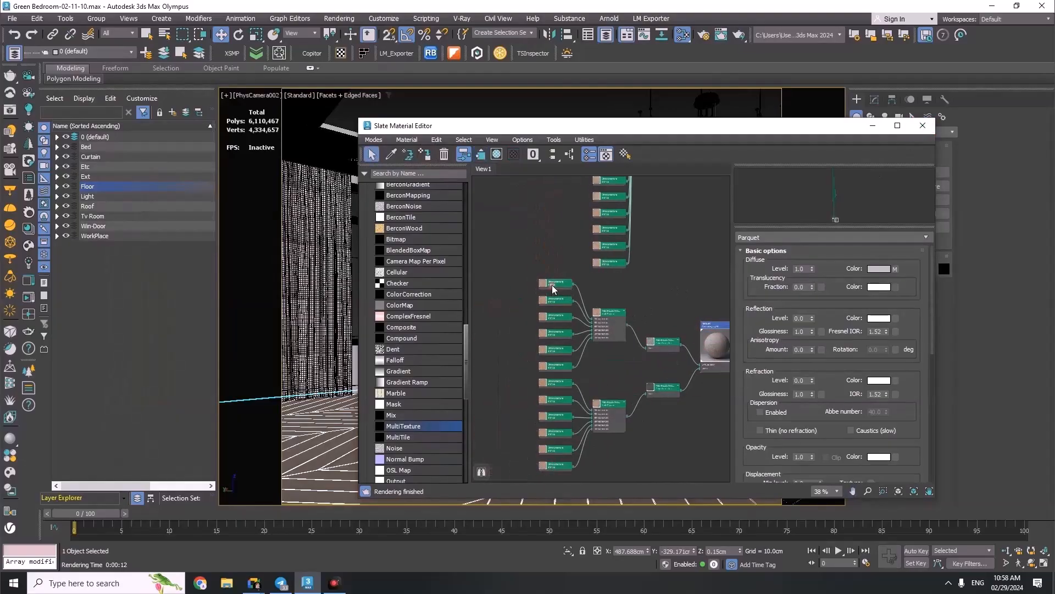
# Browse to the bitmap's source file and open the detailed file properties of Eiche-Salis-basic-natural_03
pyautogui.click(785, 434)
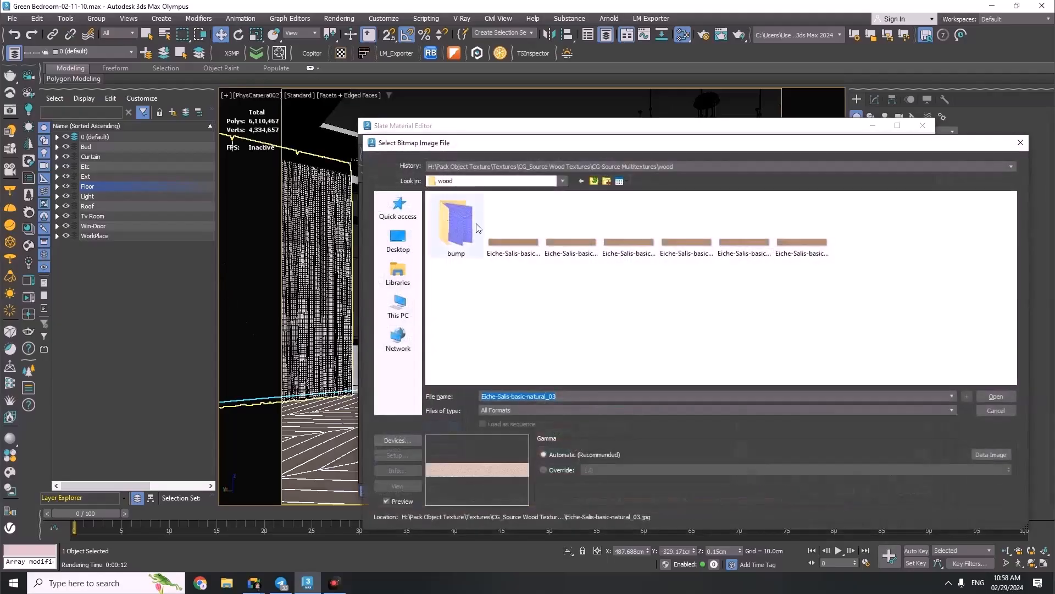
pyautogui.rightClick(506, 233)
pyautogui.click(527, 558)
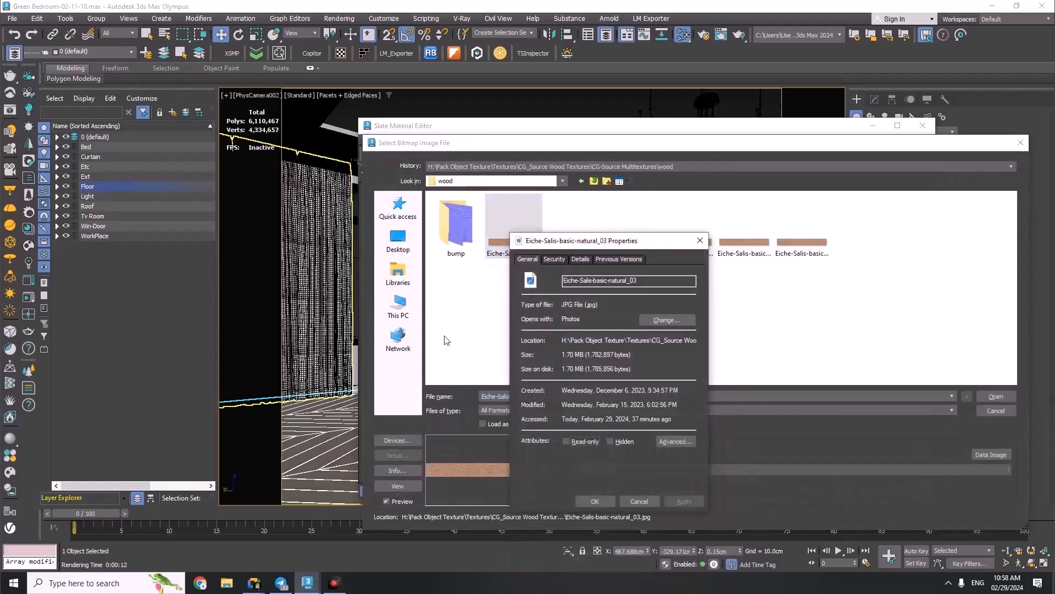
pyautogui.click(580, 259)
# Open the Windows Calculator and divide the texture's 5999 pixel width by its 816 pixel height
pyautogui.click(3, 591)
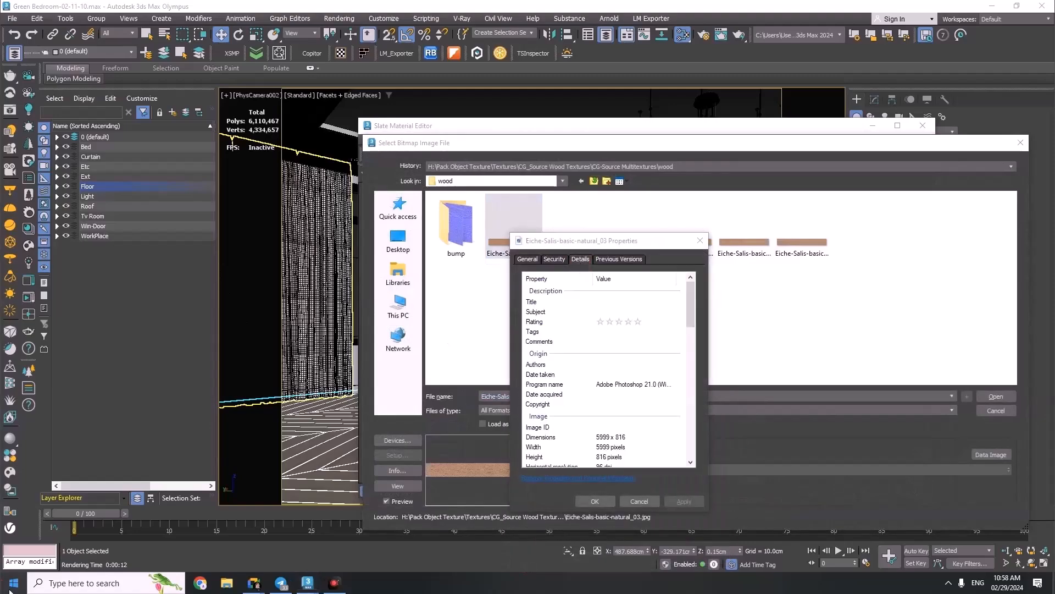
pyautogui.write('calc')
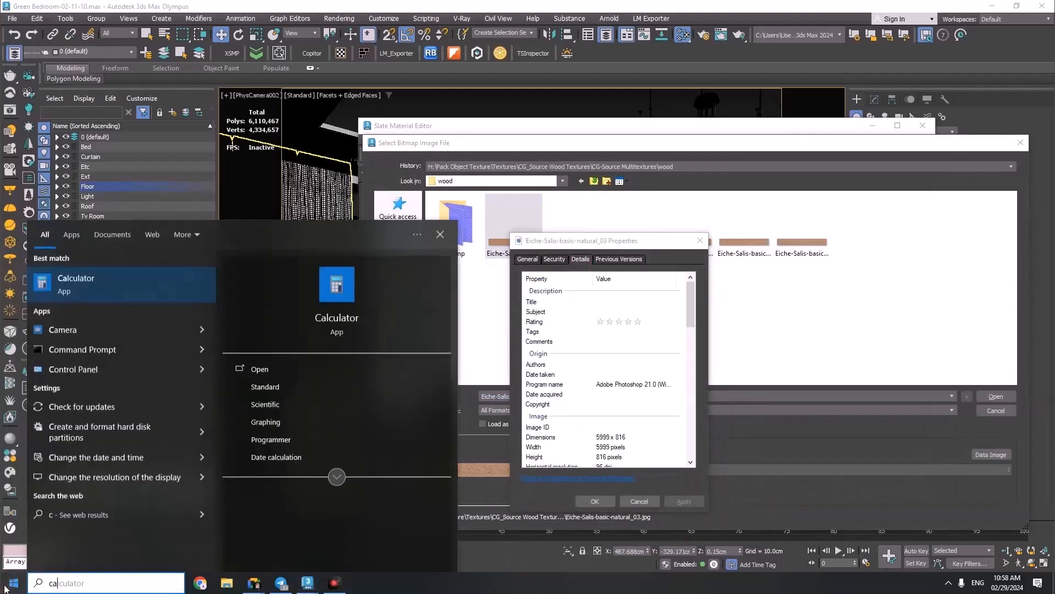
pyautogui.click(334, 289)
pyautogui.moveTo(605, 190); pyautogui.dragTo(431, 191)
pyautogui.click(440, 400)
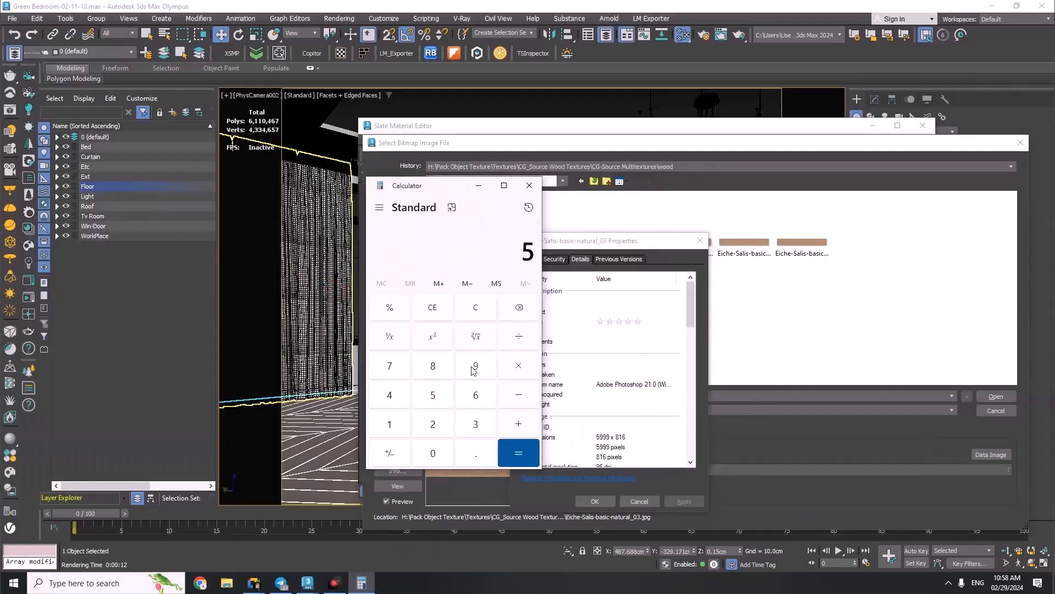
pyautogui.tripleClick(475, 366)
pyautogui.click(522, 337)
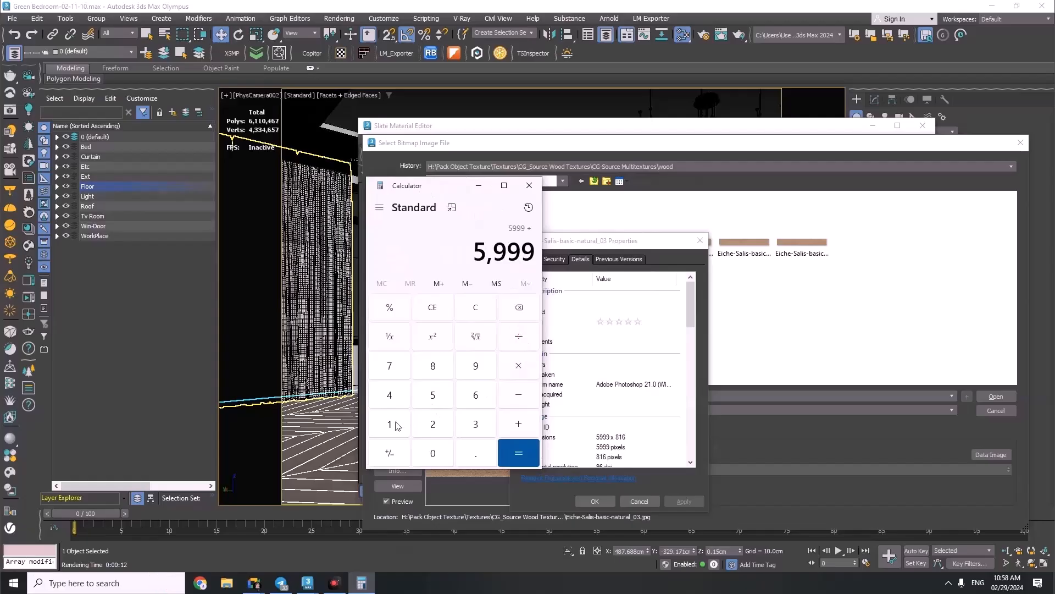
pyautogui.click(433, 366)
pyautogui.click(389, 424)
pyautogui.click(475, 394)
pyautogui.click(531, 457)
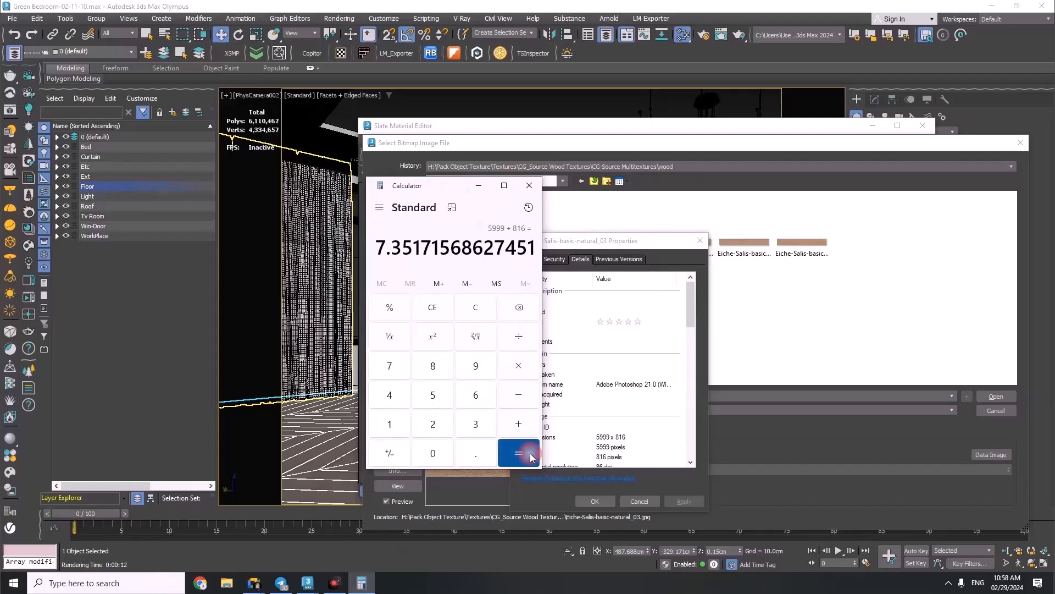
# Close the texture properties, file browser and material editor, and show the floor's FloorGenerator parameters
pyautogui.click(705, 240)
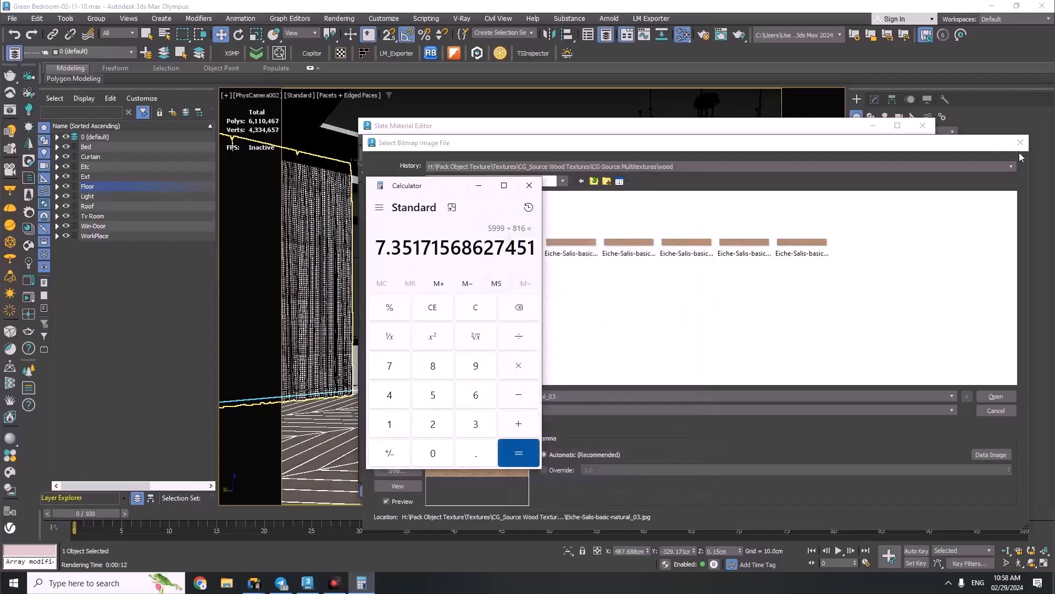
pyautogui.click(1020, 142)
pyautogui.click(923, 125)
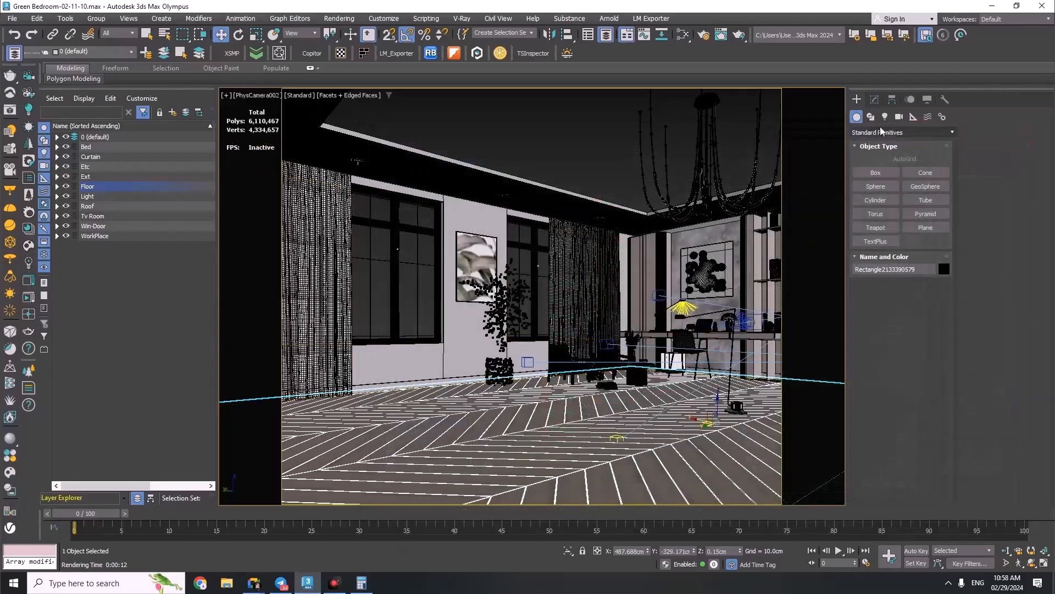
pyautogui.click(875, 99)
# Switch back to the Calculator and divide the 150 cm board length by the aspect ratio 7.35
pyautogui.click(356, 584)
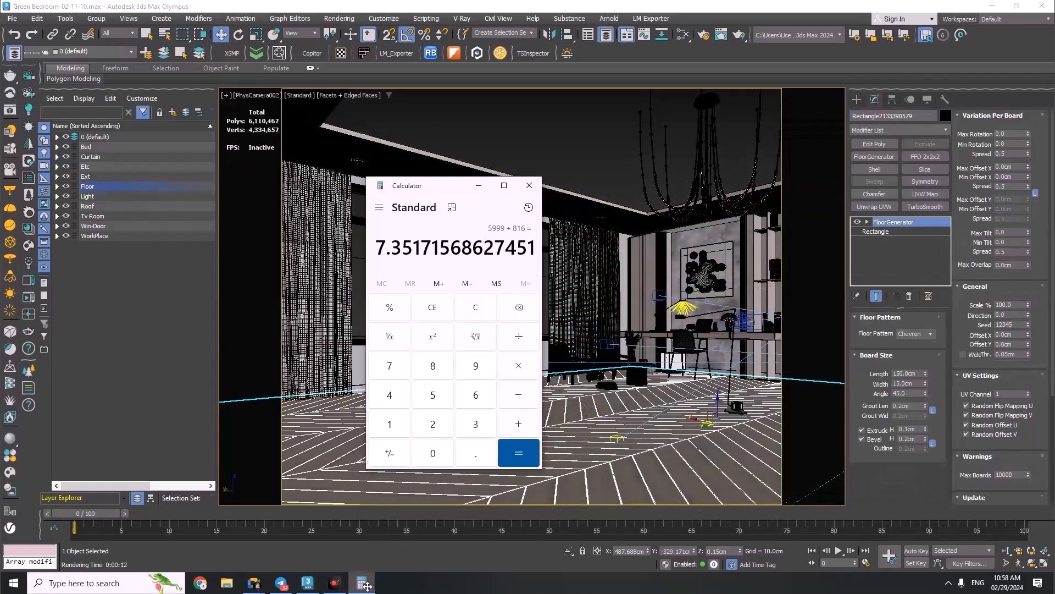
pyautogui.click(460, 308)
pyautogui.click(388, 427)
pyautogui.click(426, 396)
pyautogui.click(431, 449)
pyautogui.click(525, 337)
pyautogui.click(393, 370)
pyautogui.click(461, 452)
pyautogui.click(469, 434)
pyautogui.click(431, 398)
pyautogui.click(507, 449)
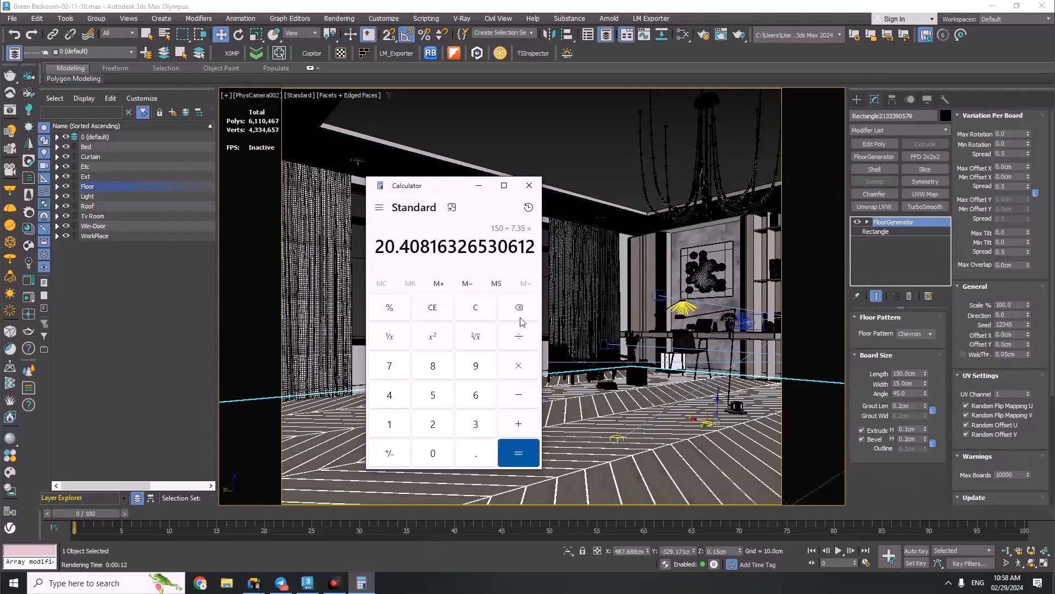
# Close the Calculator and set the floor's FloorGenerator board width to 20.4 cm
pyautogui.click(530, 185)
pyautogui.doubleClick(908, 384)
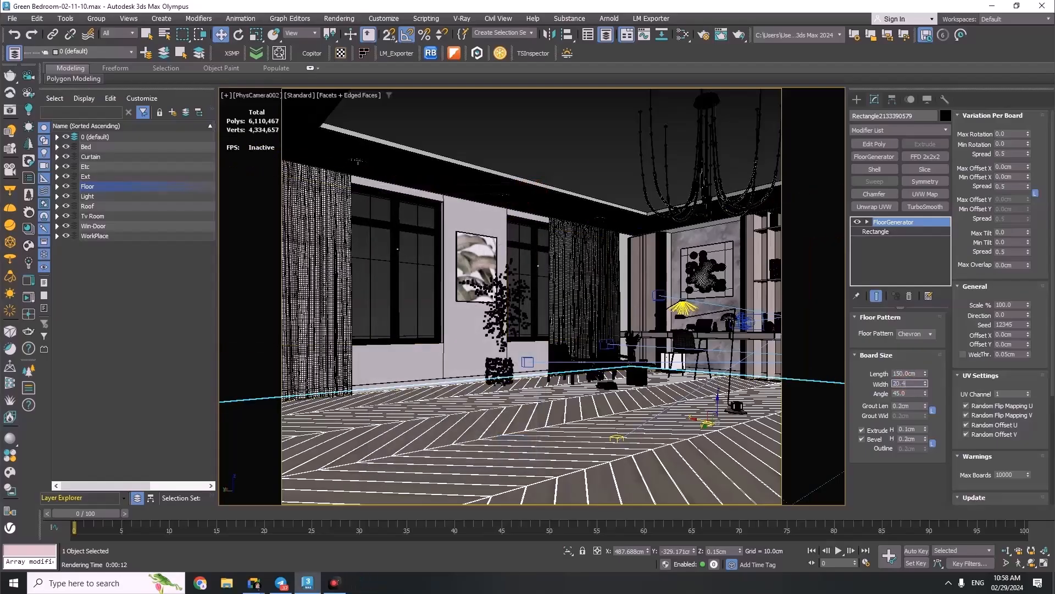
pyautogui.press('Return')
# Set the chevron floor's board width to 10 cm
pyautogui.write('1')
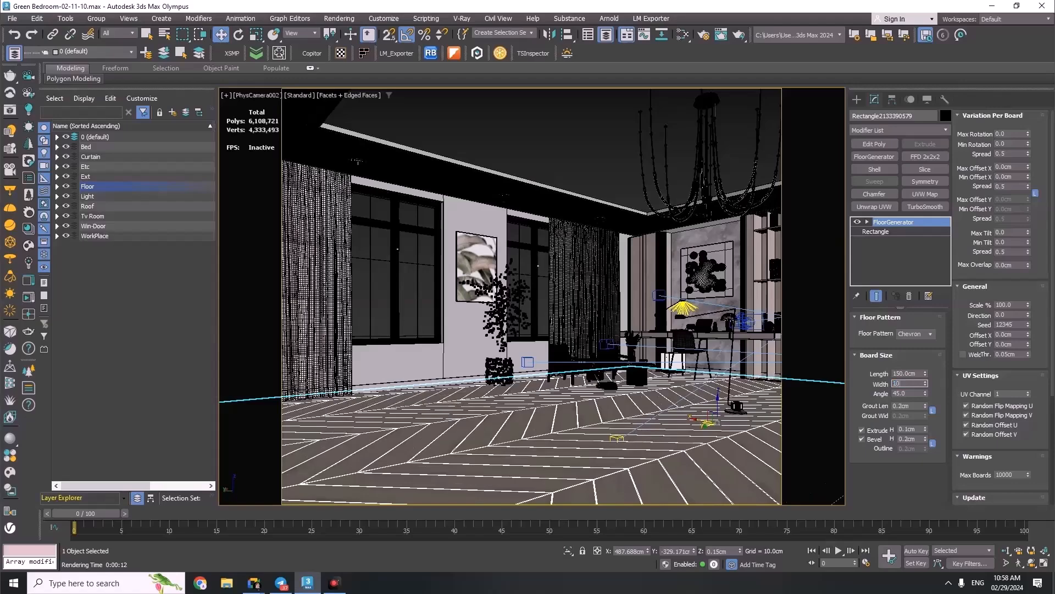
pyautogui.write('0')
pyautogui.press('Return')
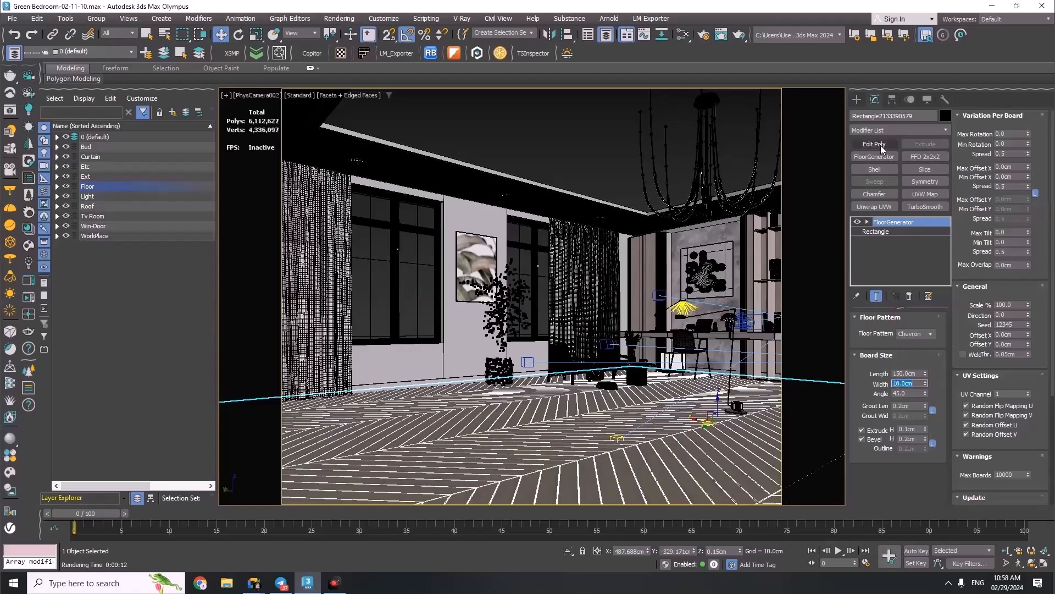
# Leave the floor's modifier settings, deselect the floor and unhide all objects in the scene
pyautogui.click(857, 99)
pyautogui.click(585, 146)
pyautogui.rightClick(586, 147)
pyautogui.click(610, 106)
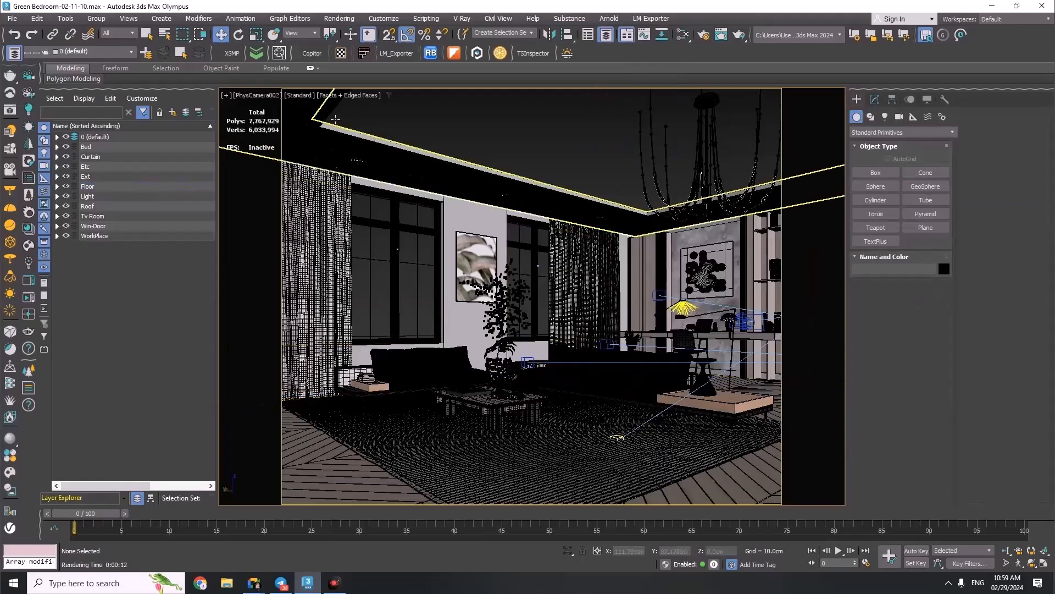
# Light the PhysCamera002 viewport with one default light and turn off its edged faces display
pyautogui.click(357, 96)
pyautogui.click(364, 268)
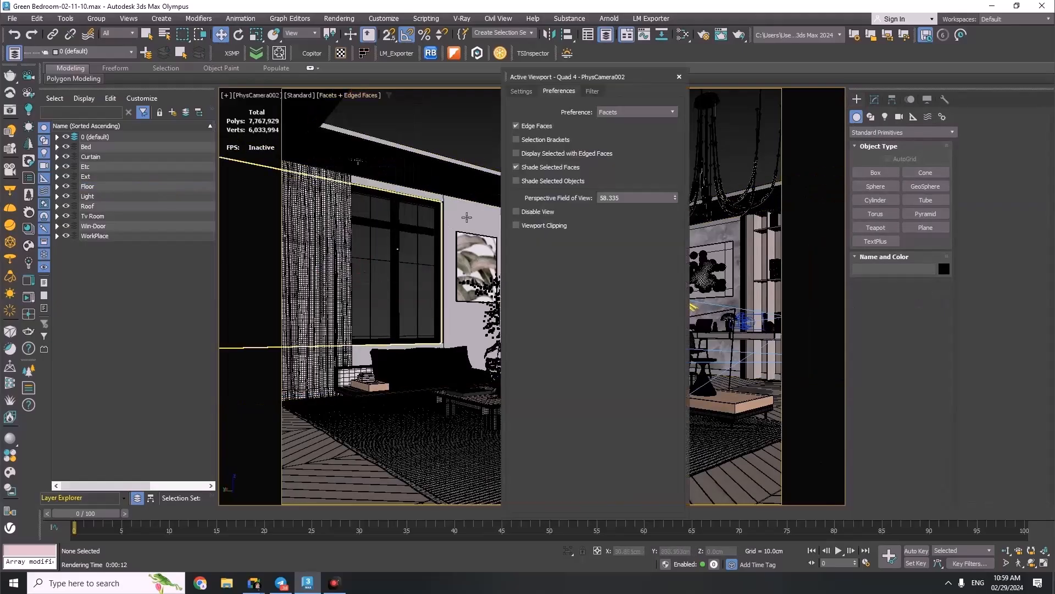
pyautogui.click(521, 90)
pyautogui.click(607, 186)
pyautogui.click(608, 193)
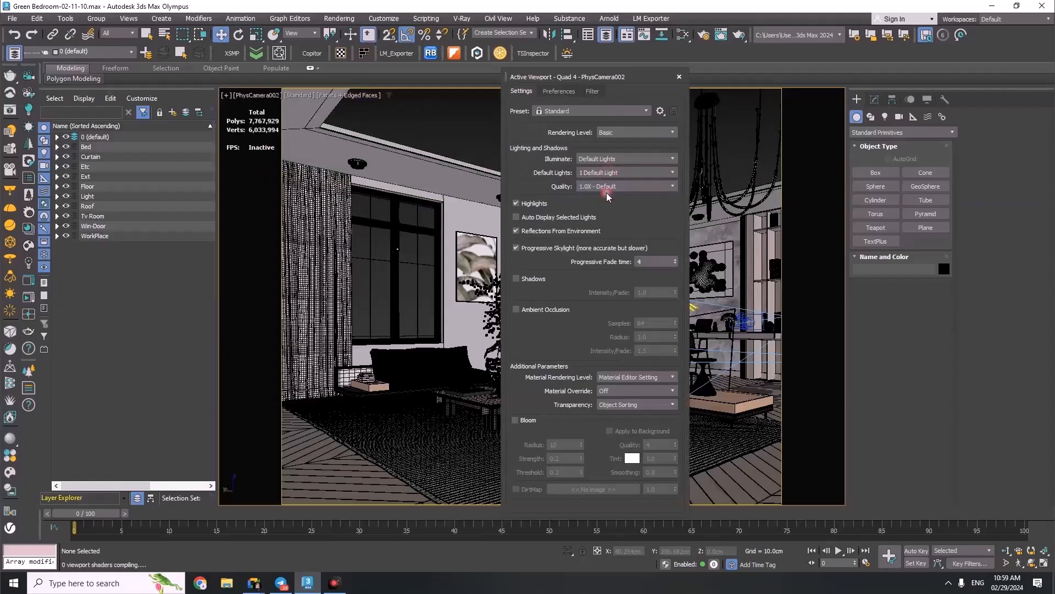
pyautogui.click(679, 76)
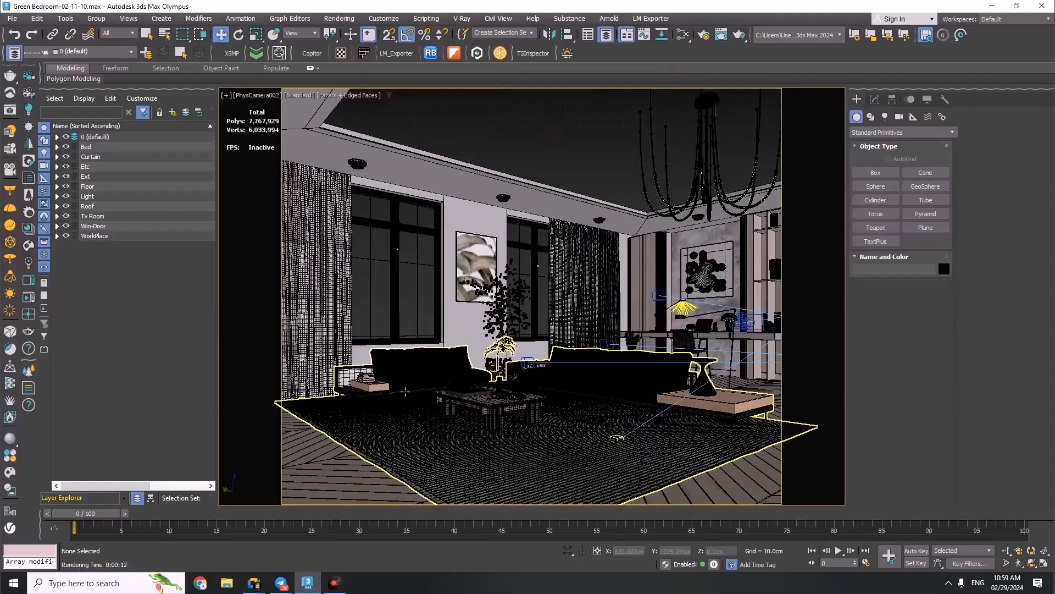
pyautogui.press('F4')
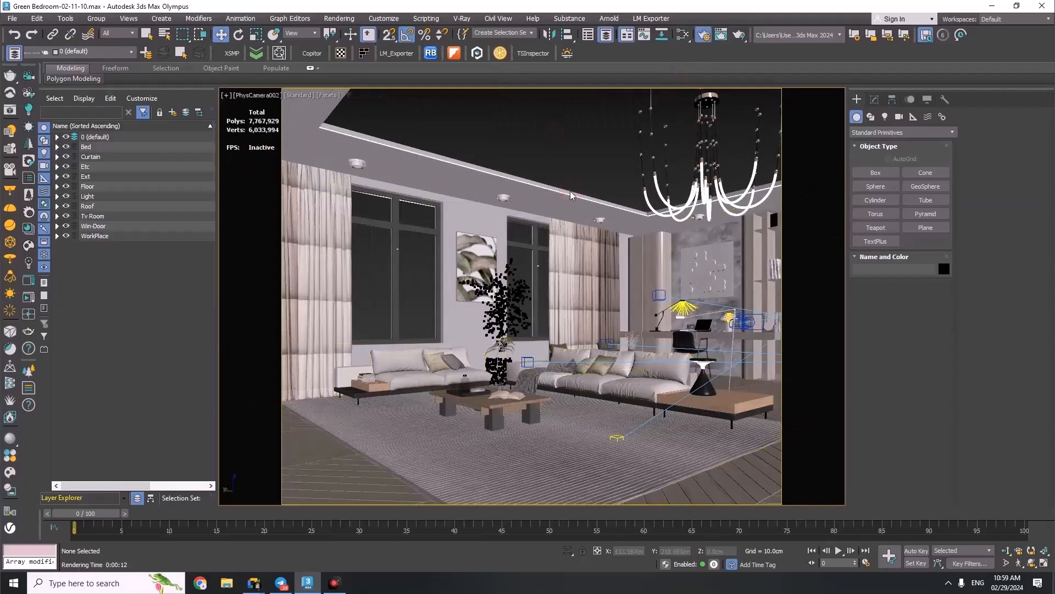
# Disable the material override in the Corona scene render settings and close the render setup
pyautogui.press('F10')
pyautogui.click(781, 232)
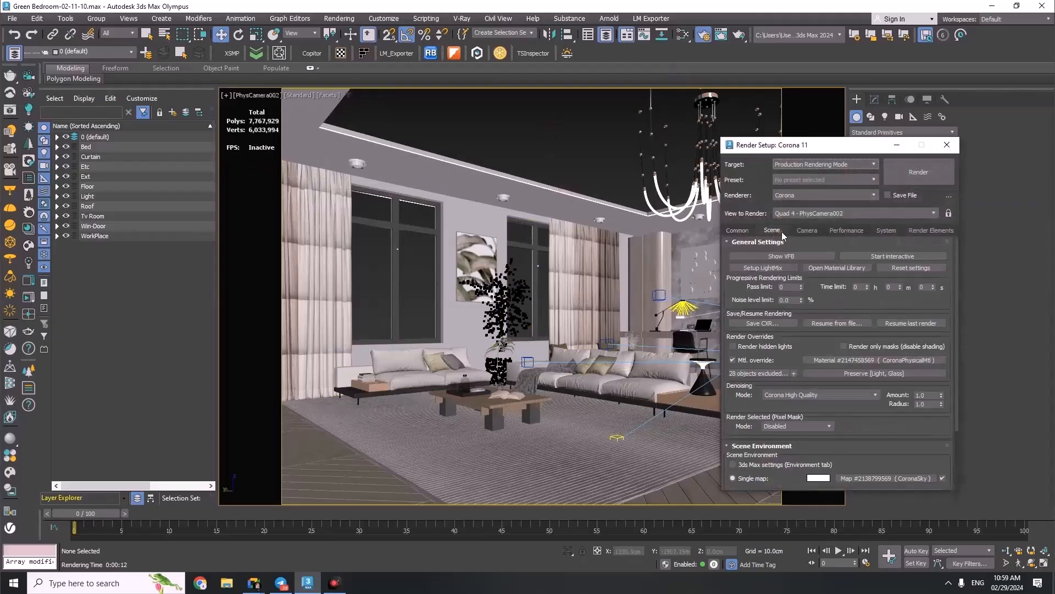
pyautogui.click(945, 146)
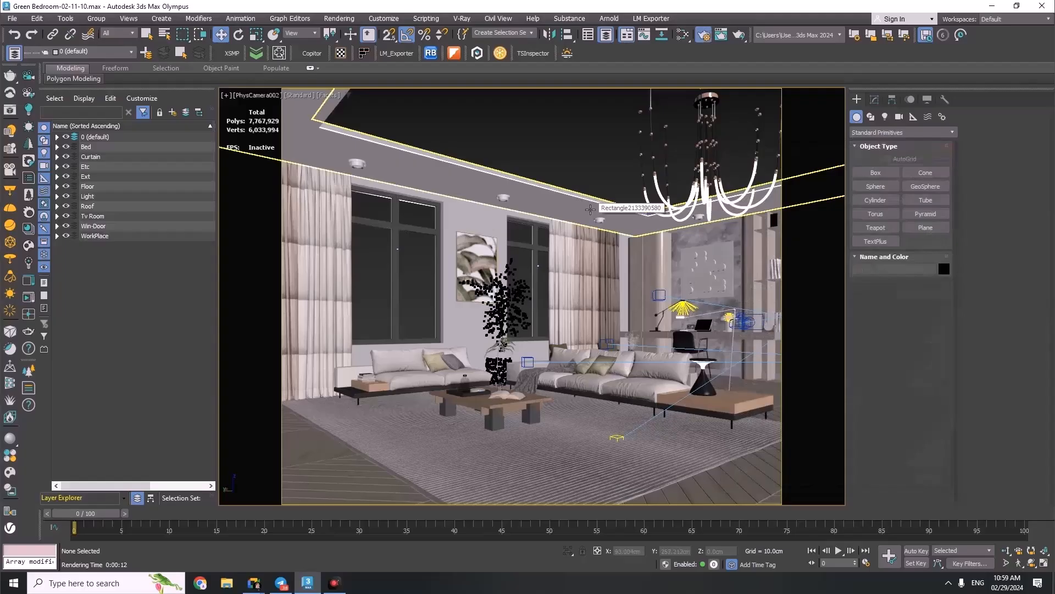
pyautogui.press('F10')
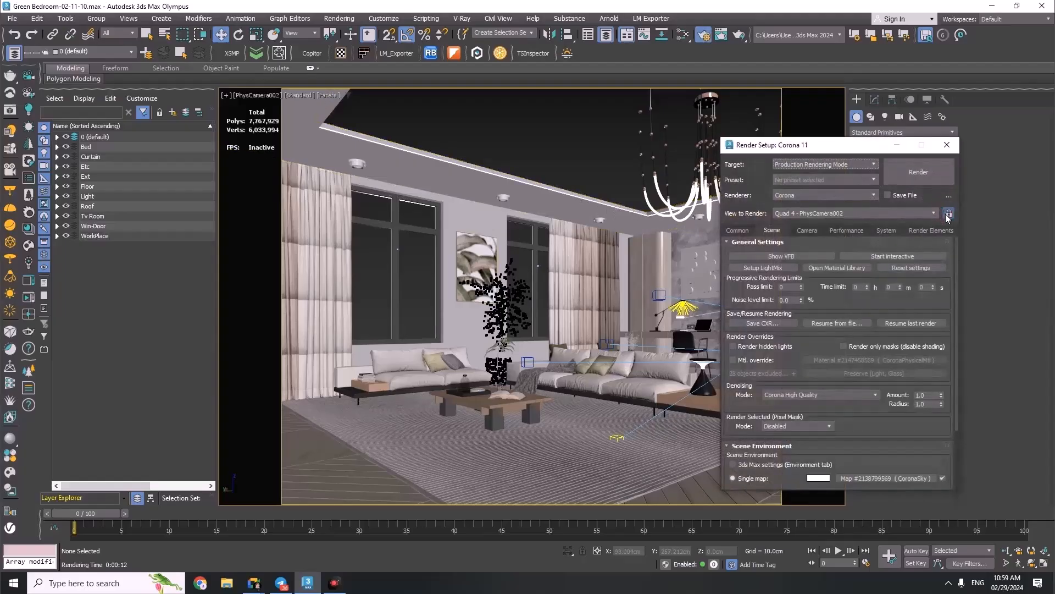
pyautogui.click(946, 145)
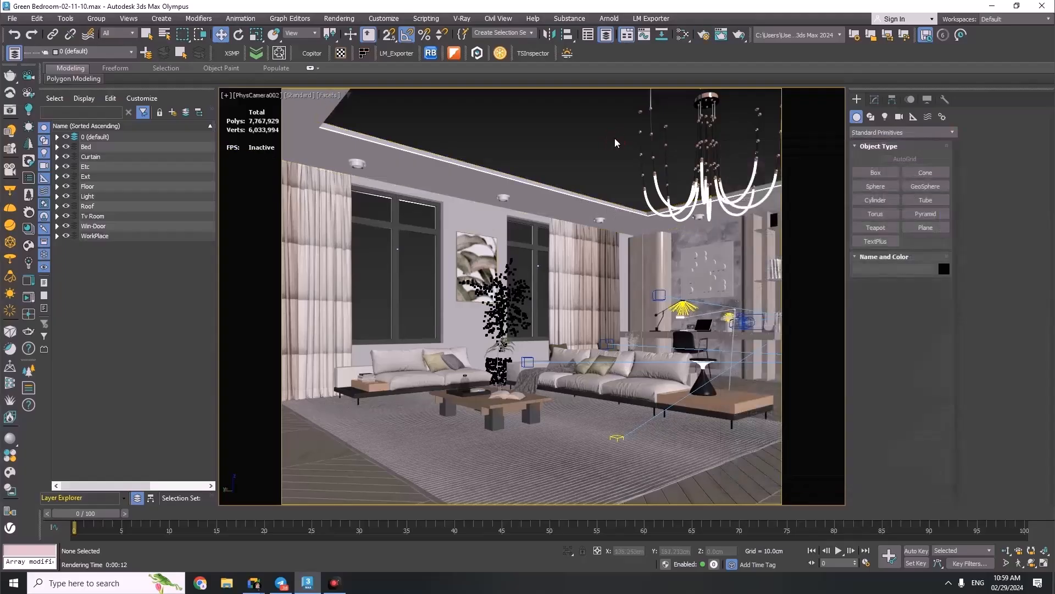